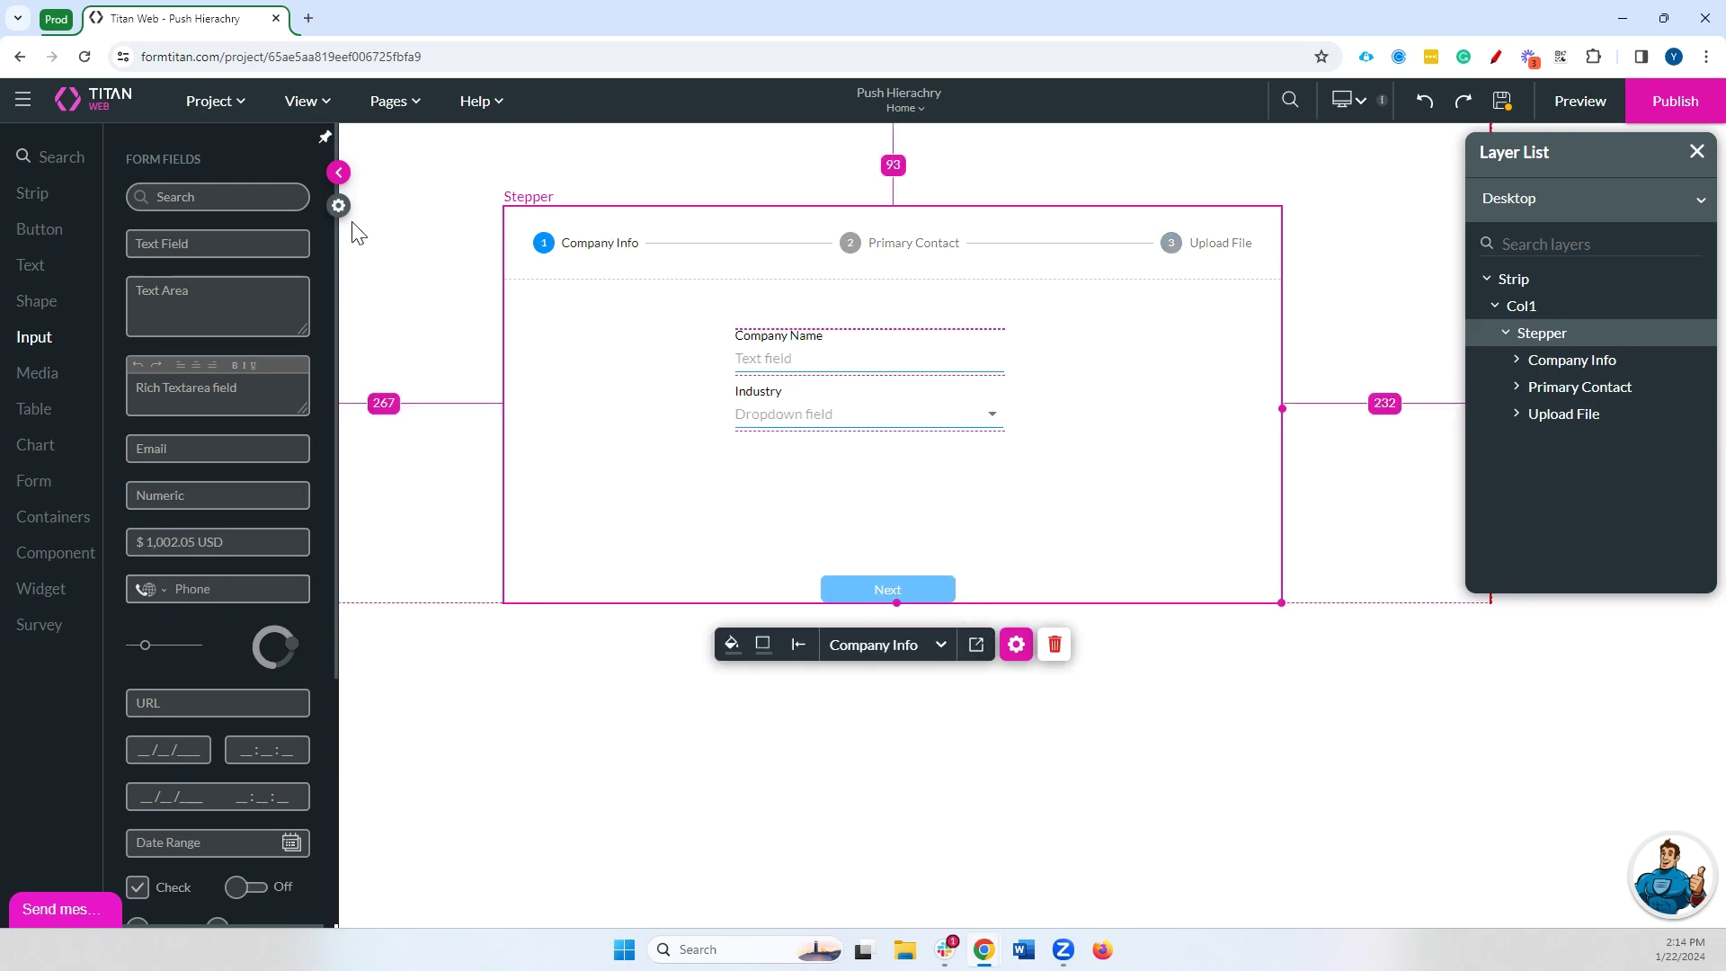
Add a Salesforce action after the start of the stepper's on-finish flow and show its push integrations
left_click(1016, 643)
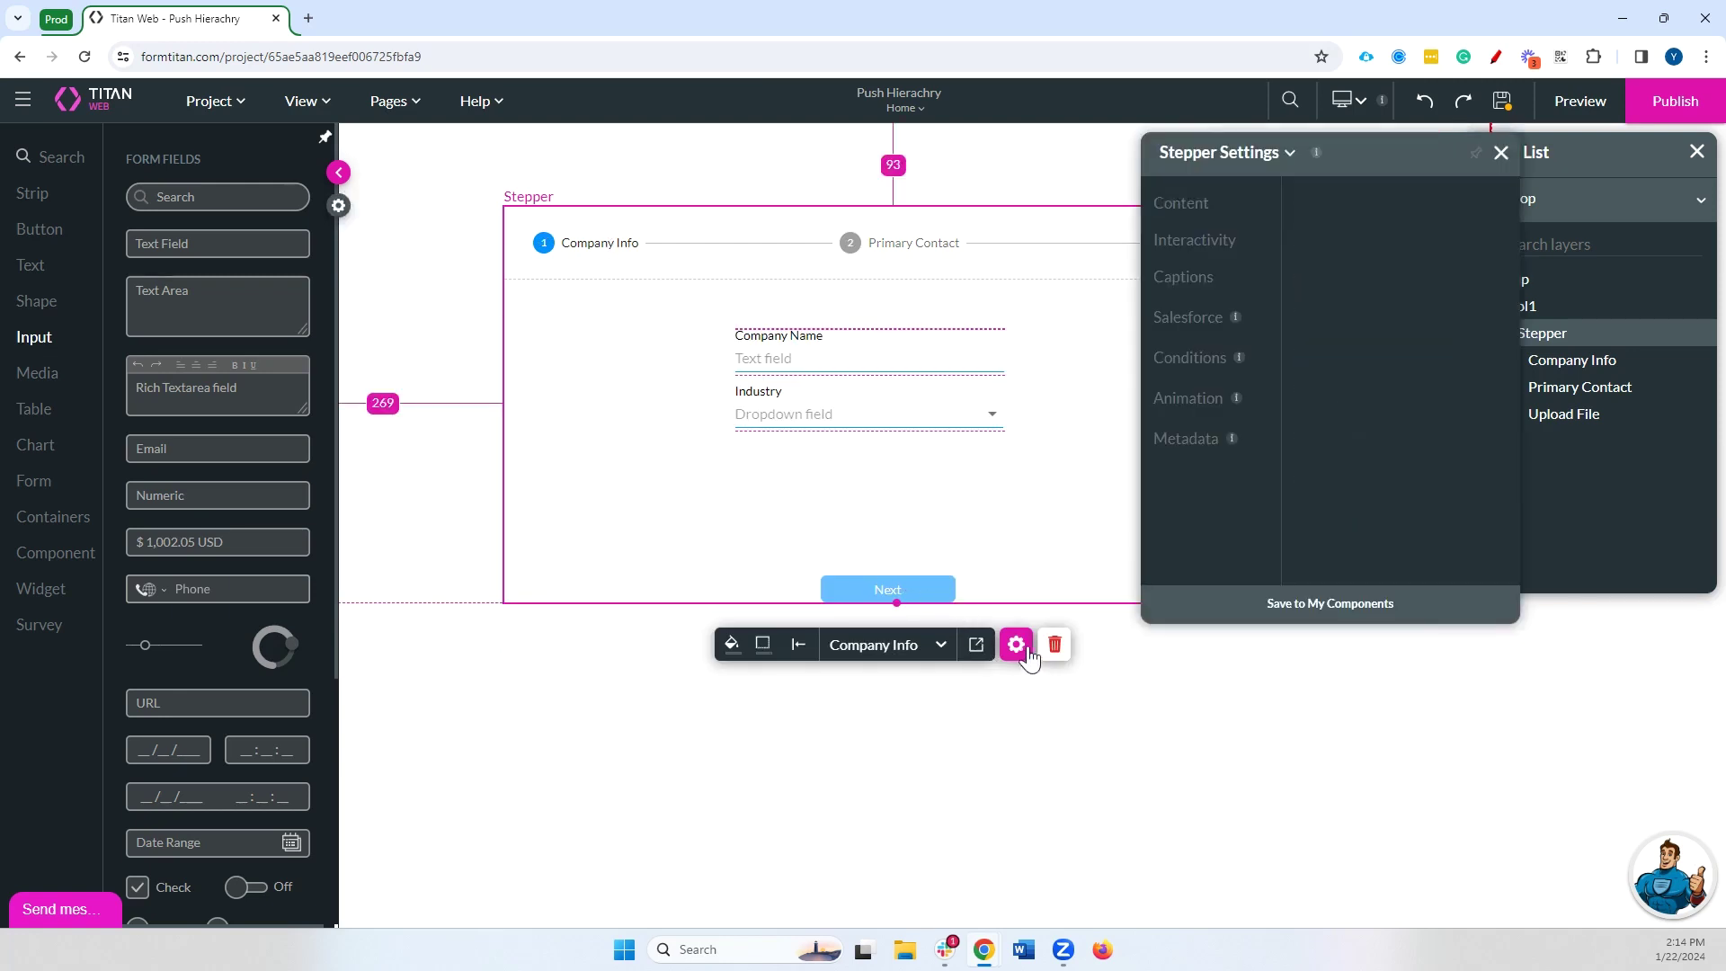
scroll(1416, 396, "down", 3)
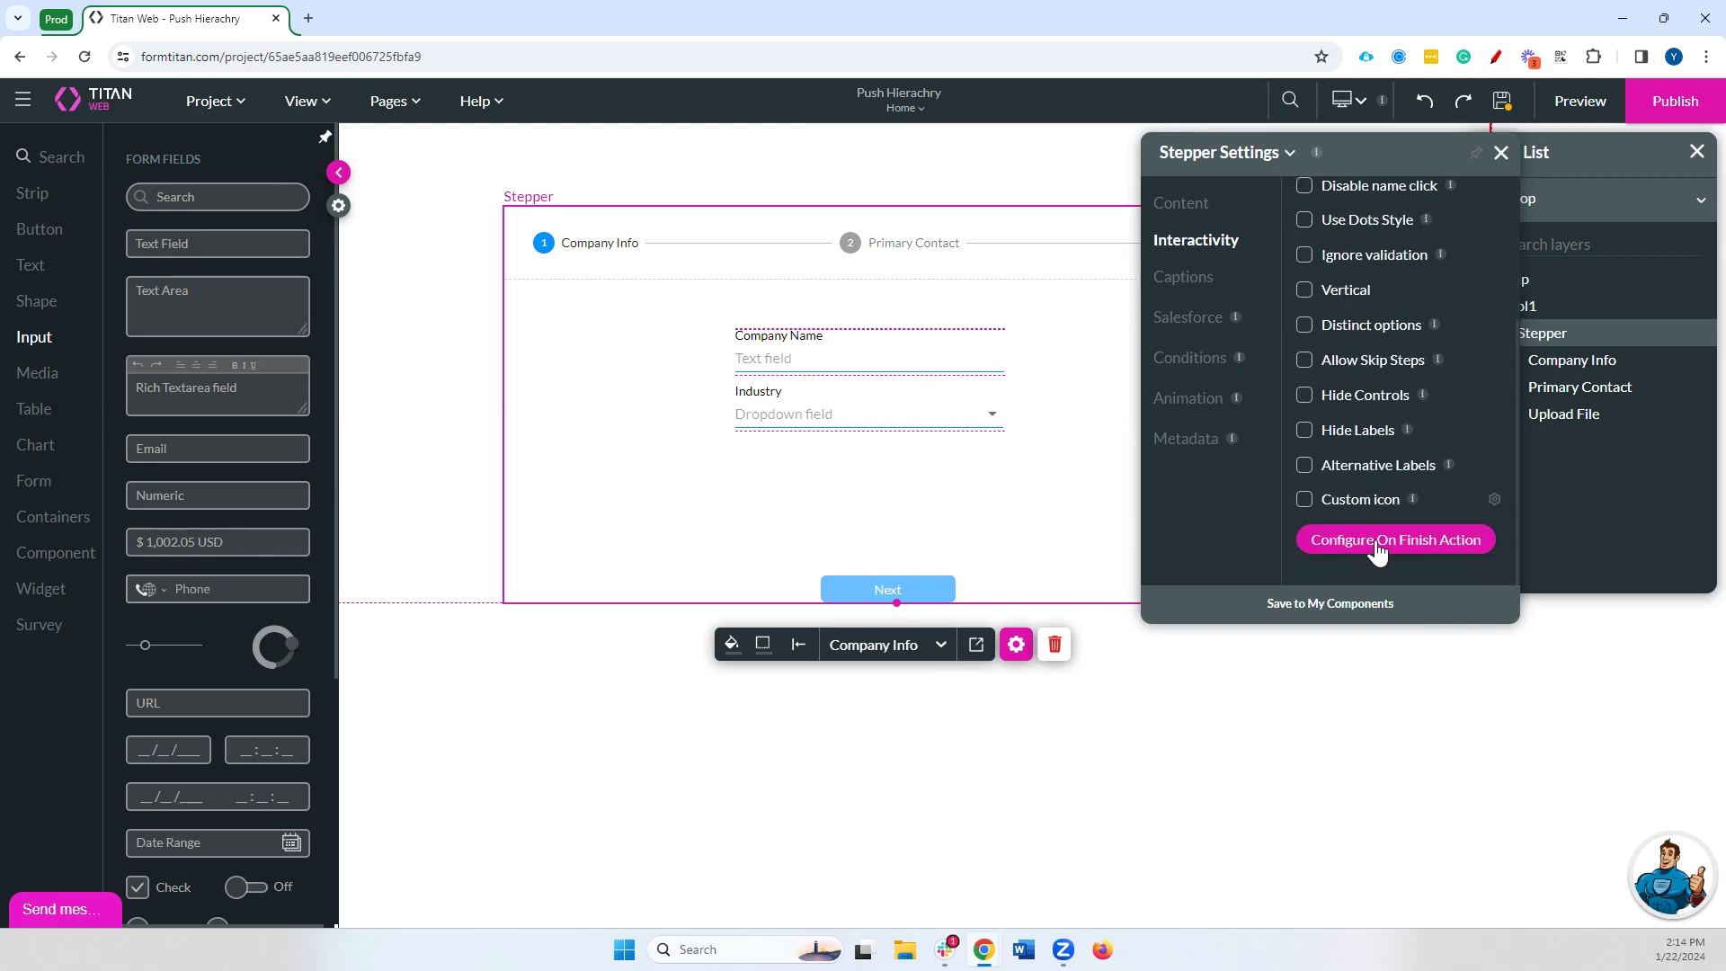
left_click(1394, 538)
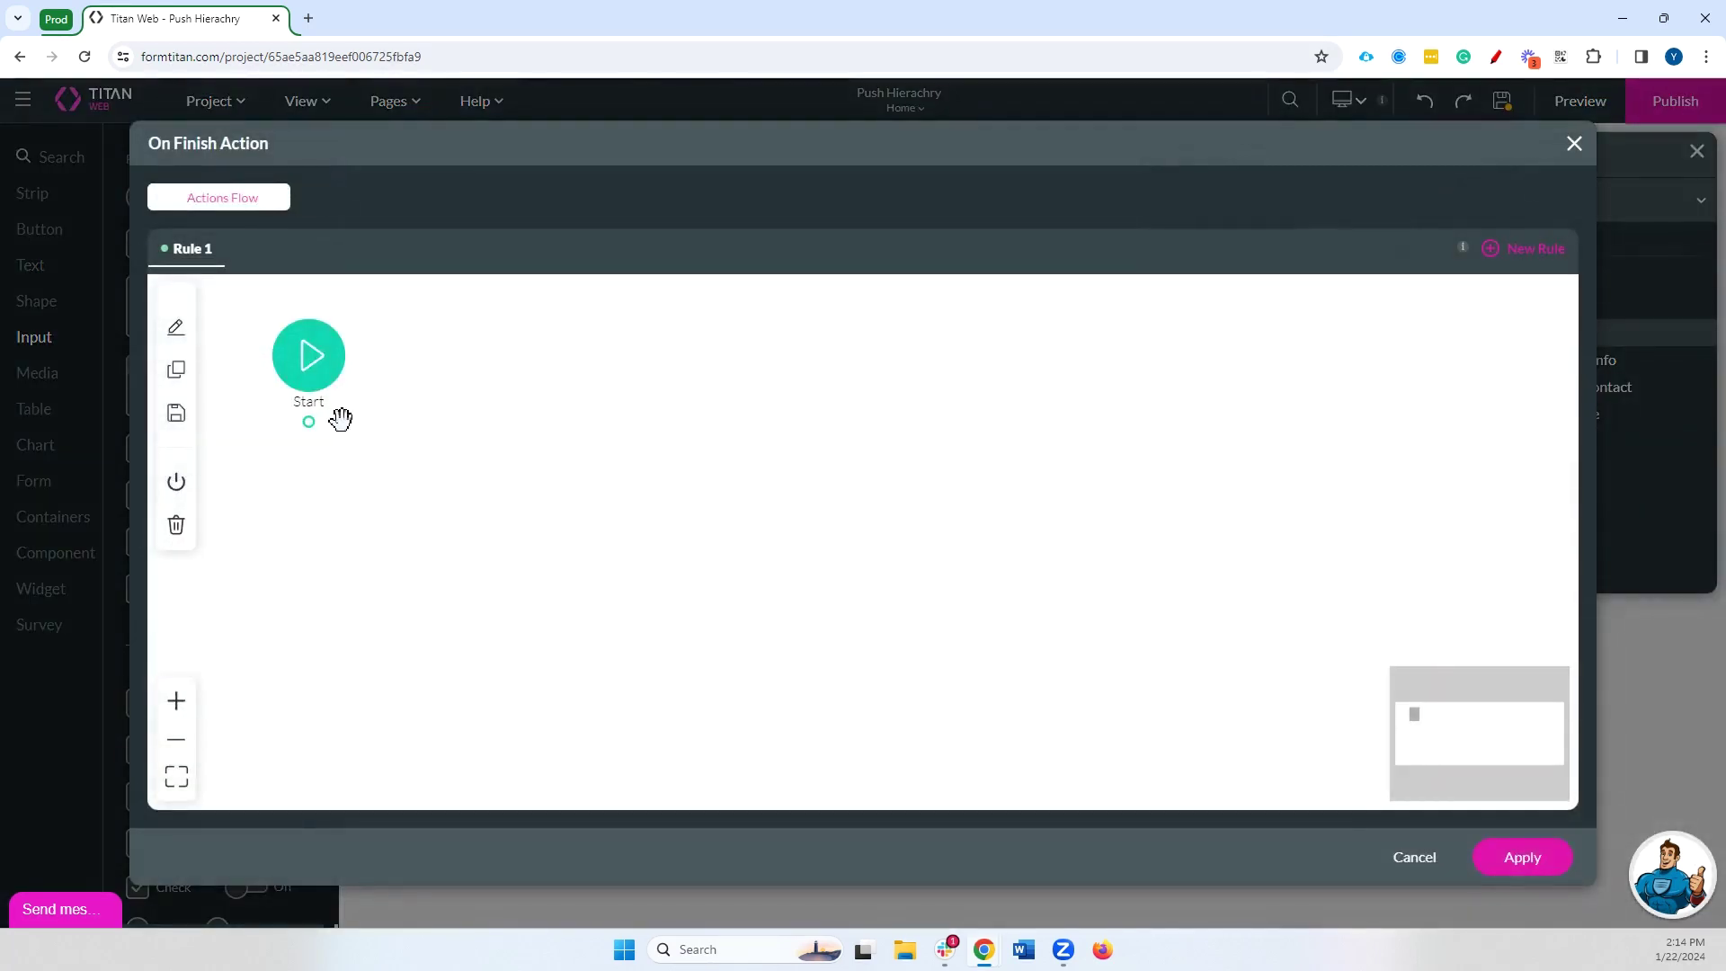
left_click(310, 422)
left_click(674, 443)
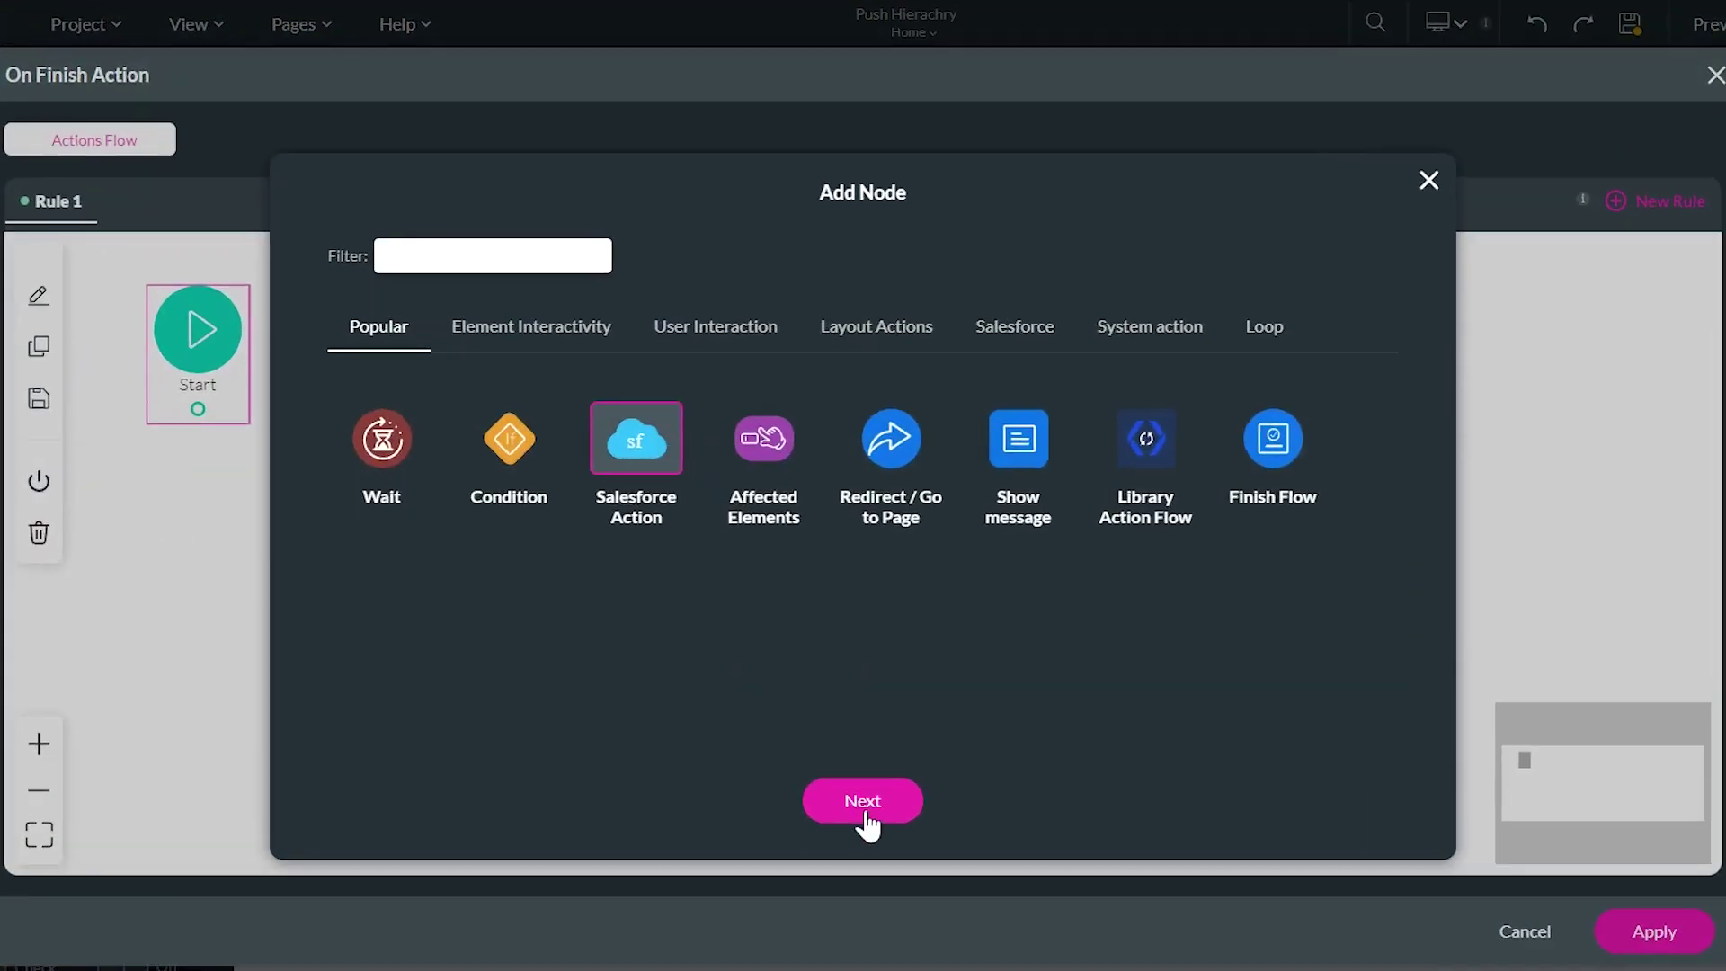
left_click(862, 800)
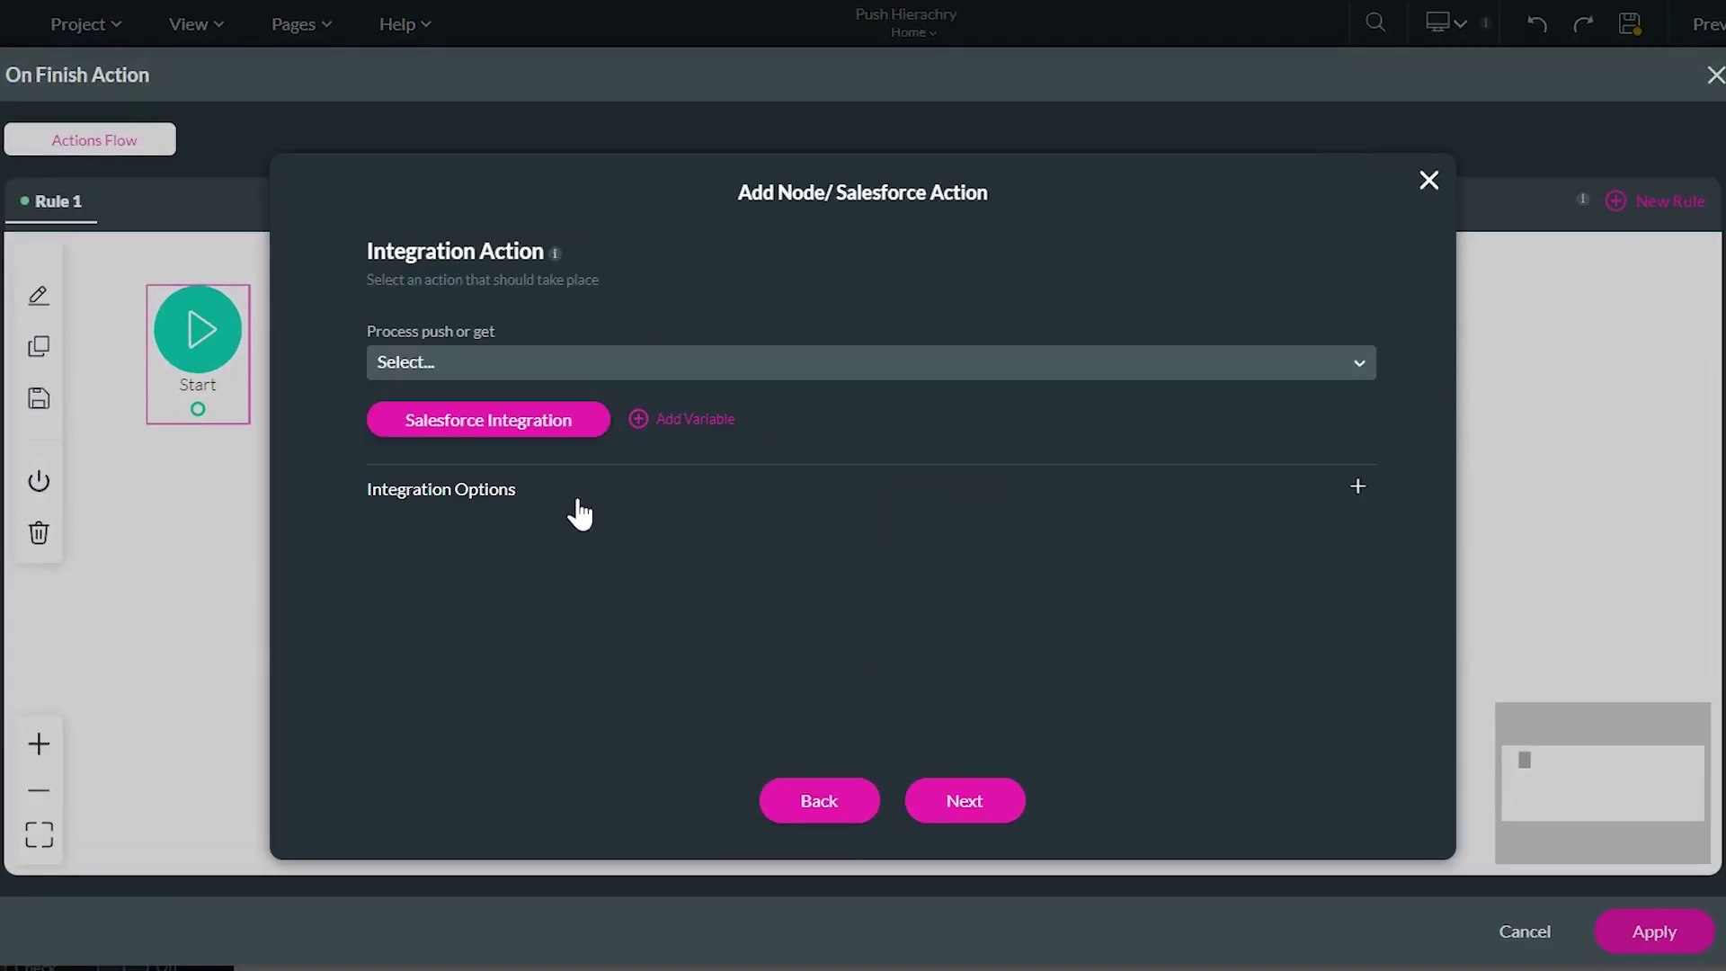
left_click(485, 416)
left_click(382, 426)
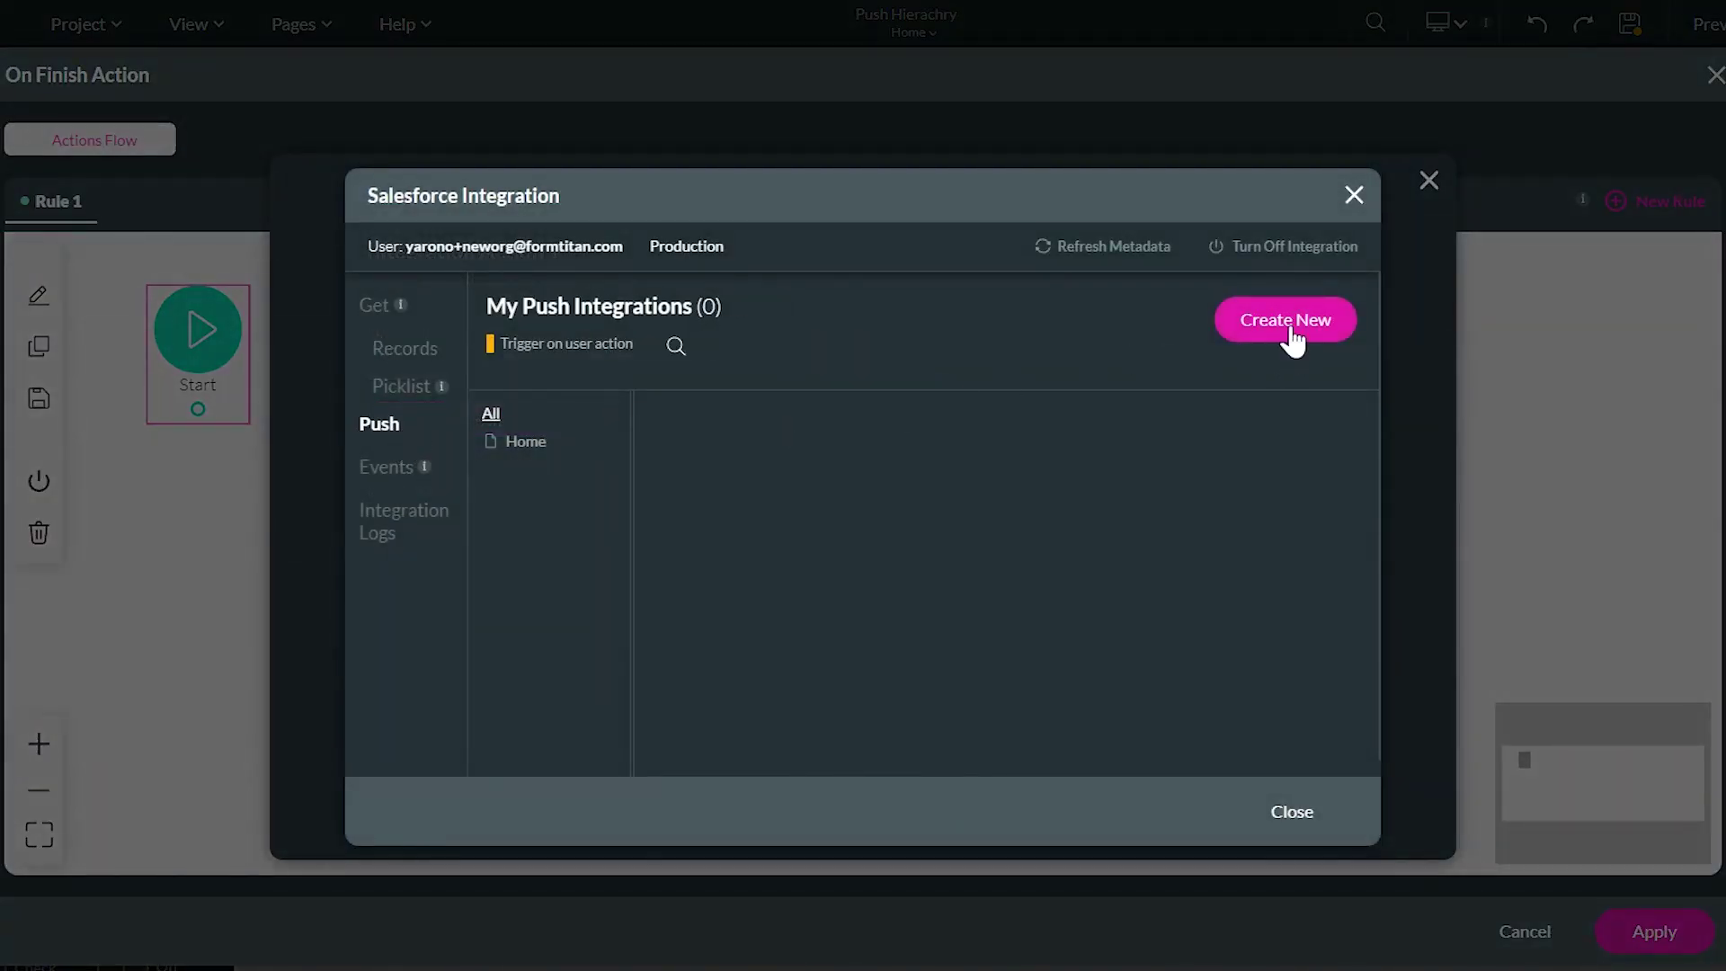
Start a new push integration that creates a Salesforce Account record
left_click(1292, 339)
left_click(688, 270)
type("accou")
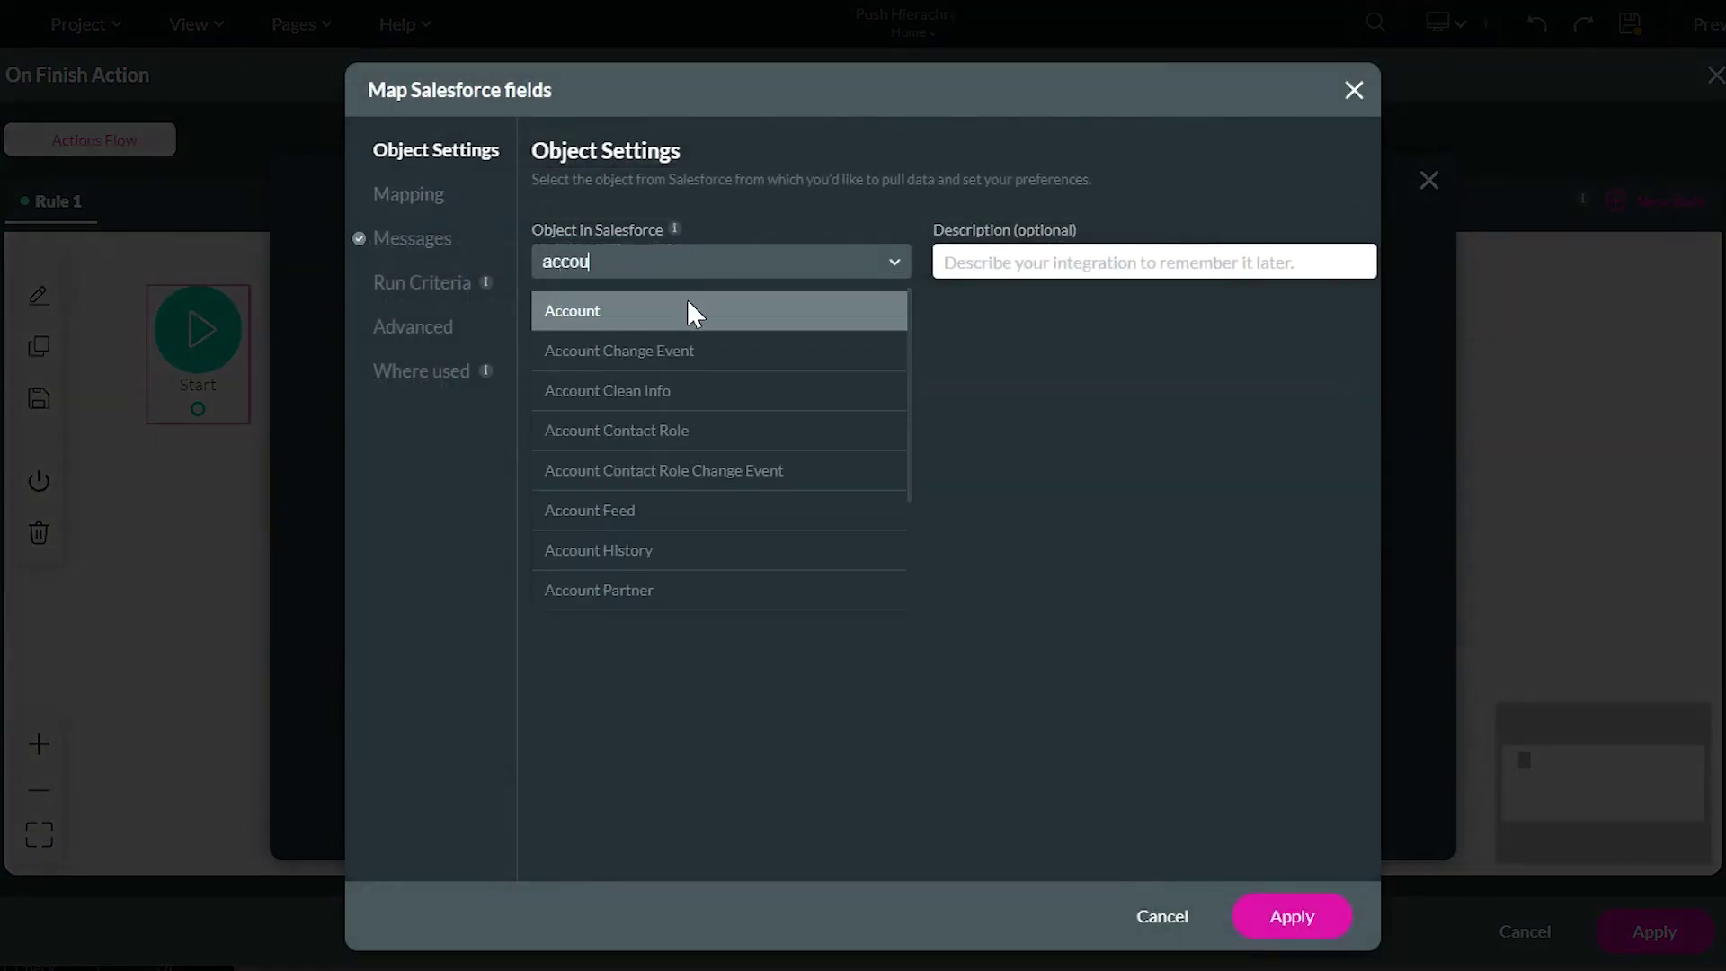
left_click(689, 308)
left_click(405, 191)
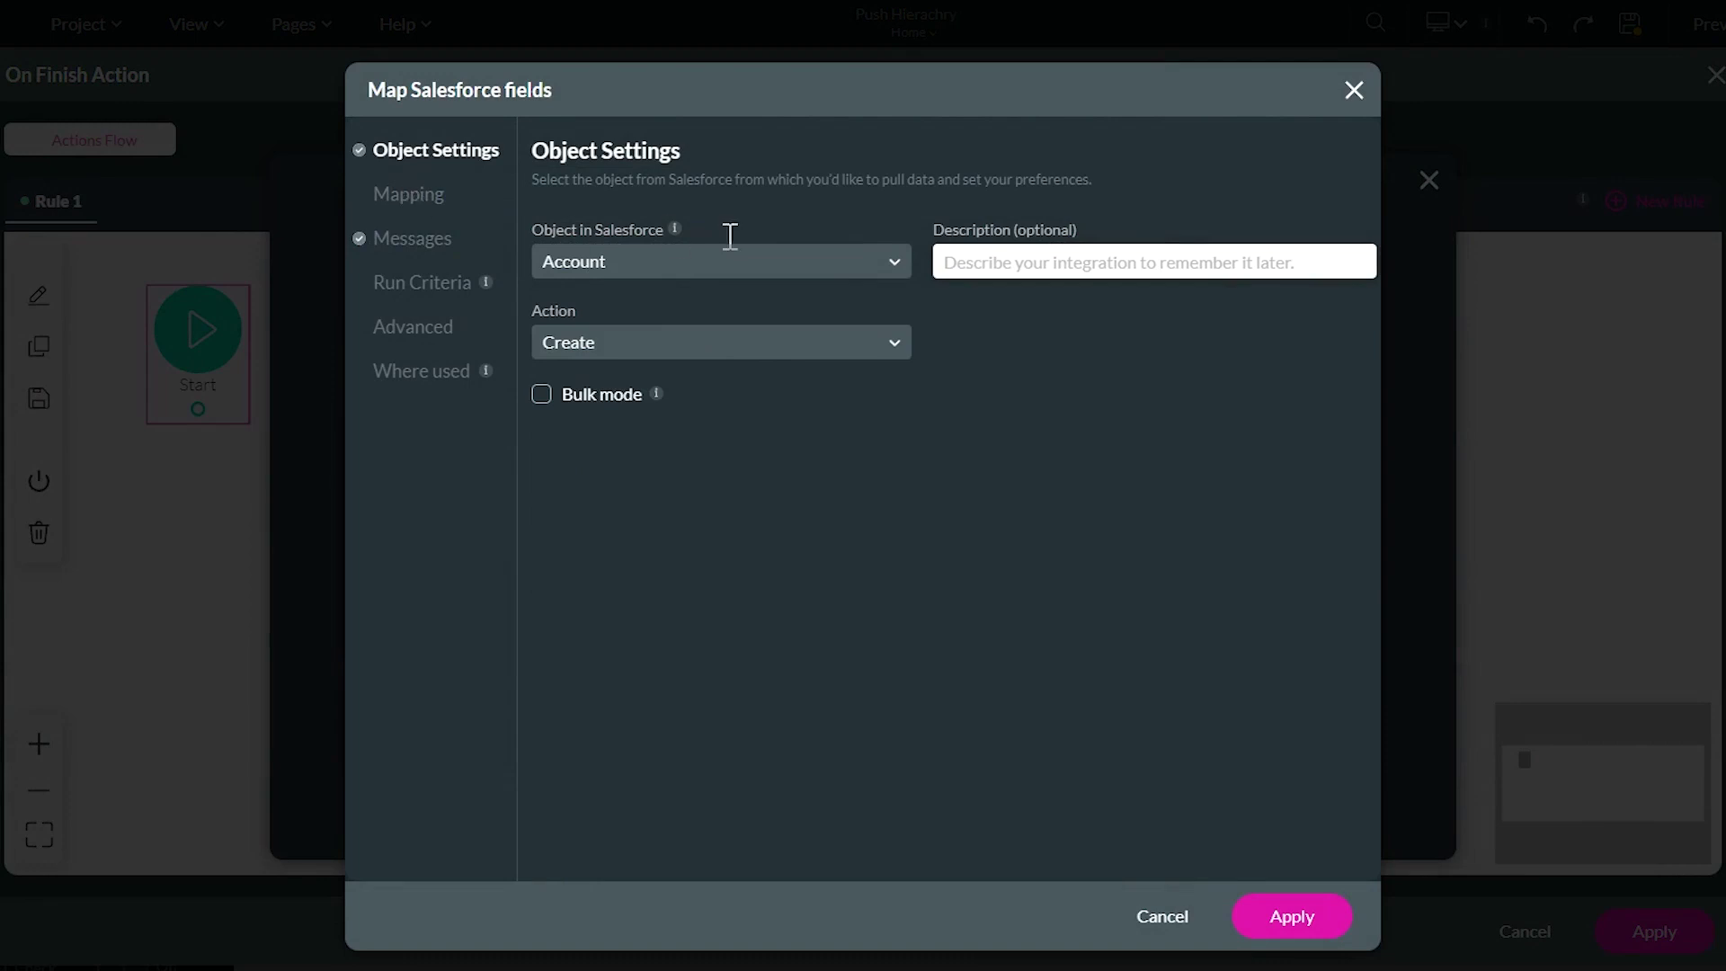
Map Account Name to Company Name and Industry to the Industry dropdown's value, then apply
left_click(925, 371)
type("com")
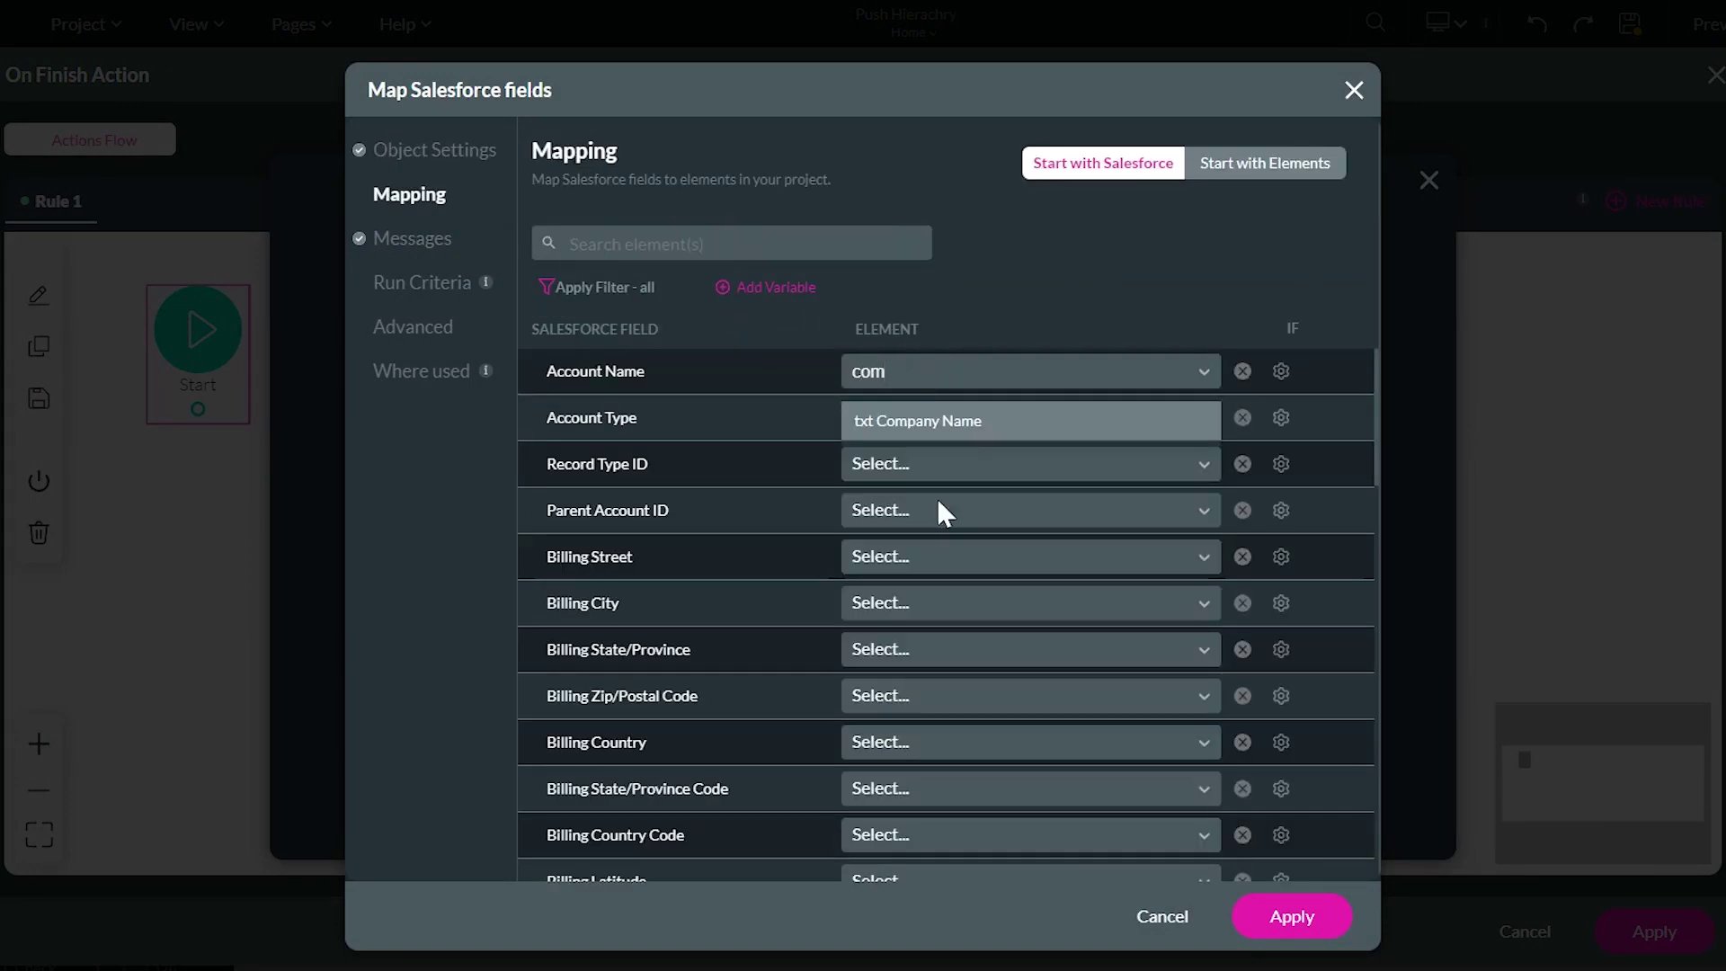
left_click(965, 423)
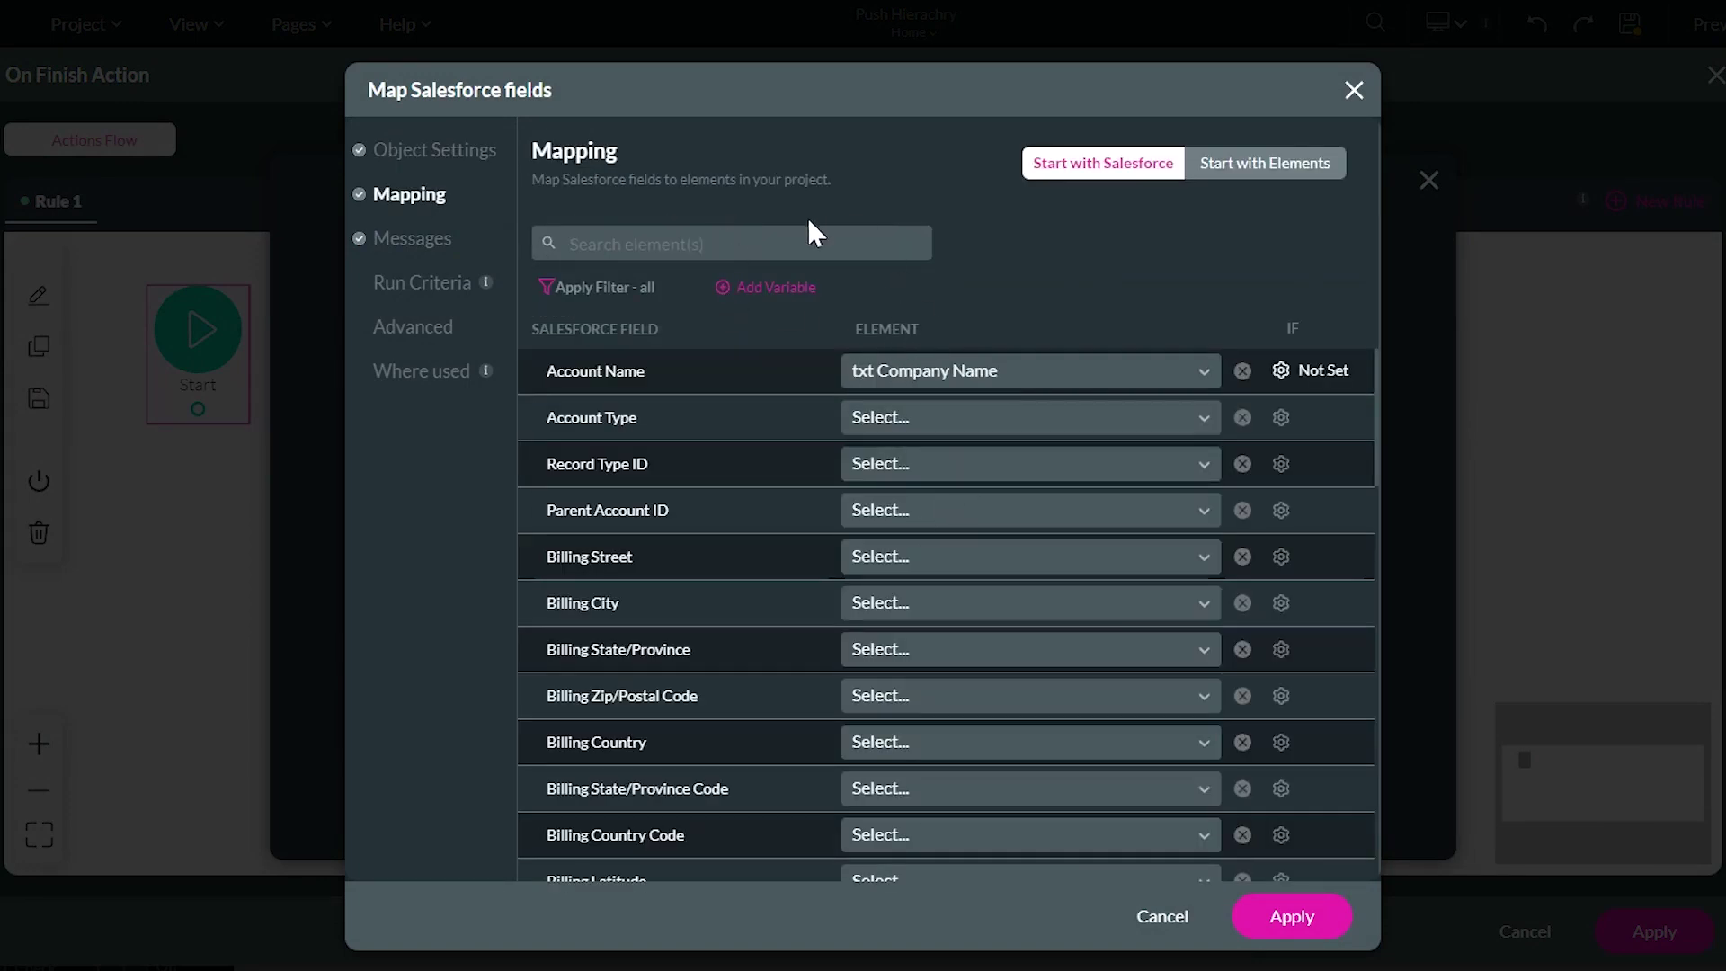
type("ind")
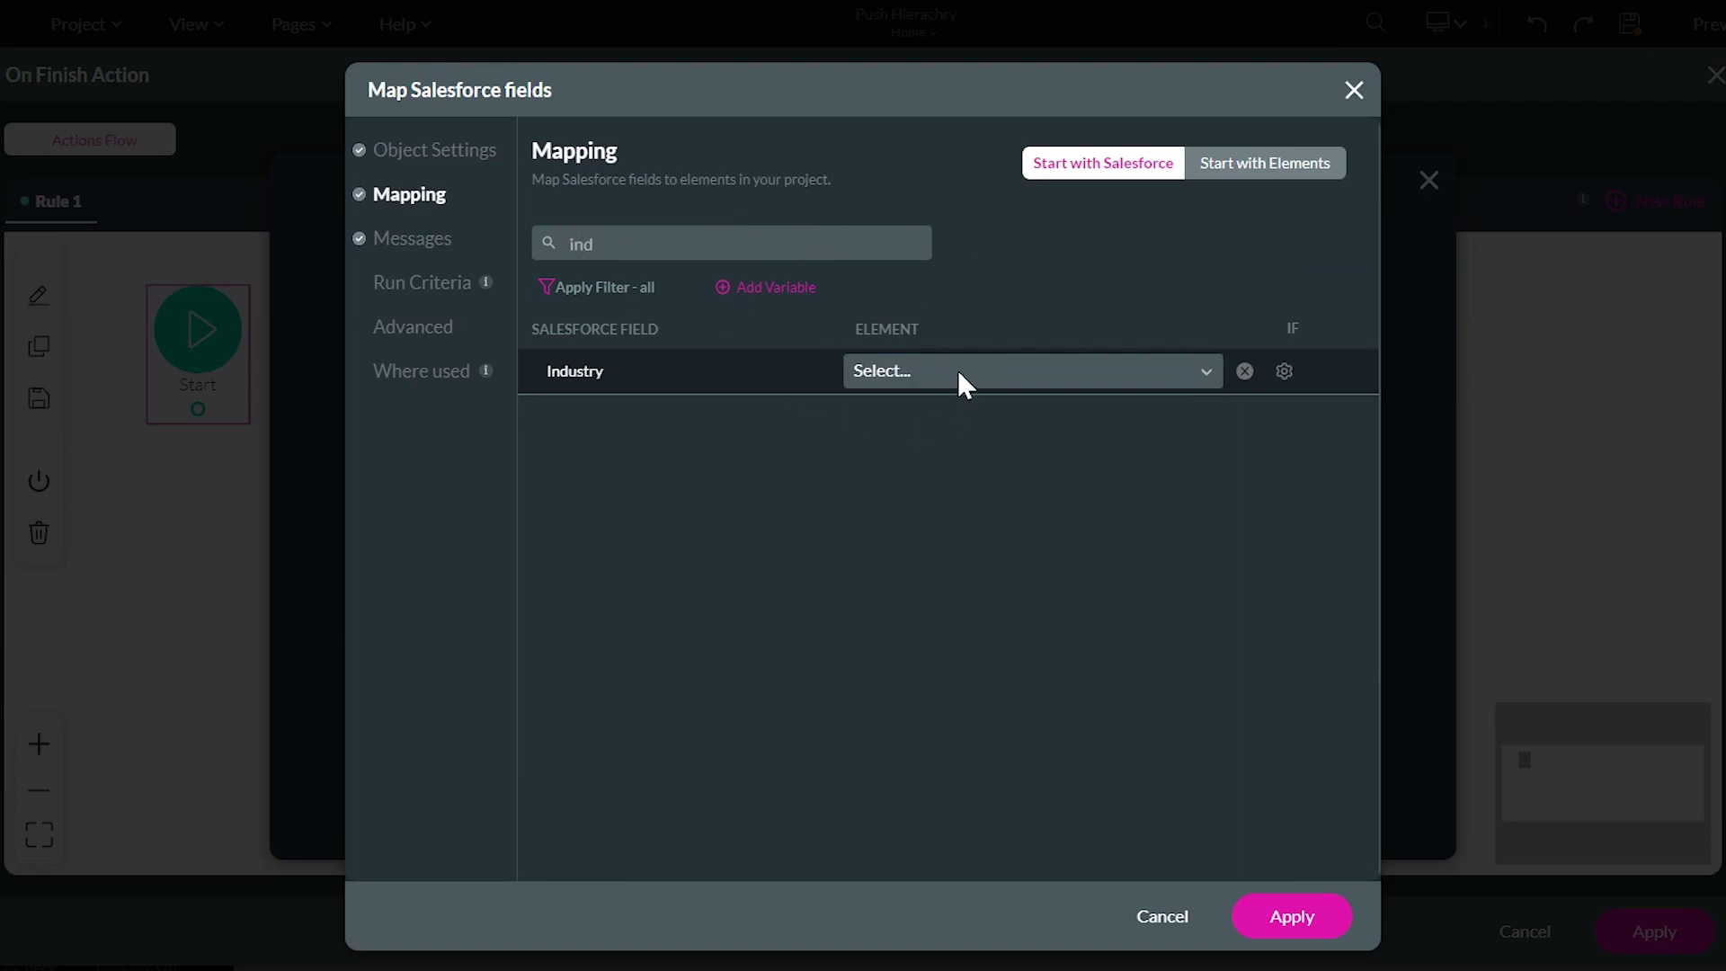
left_click(960, 369)
type("ind")
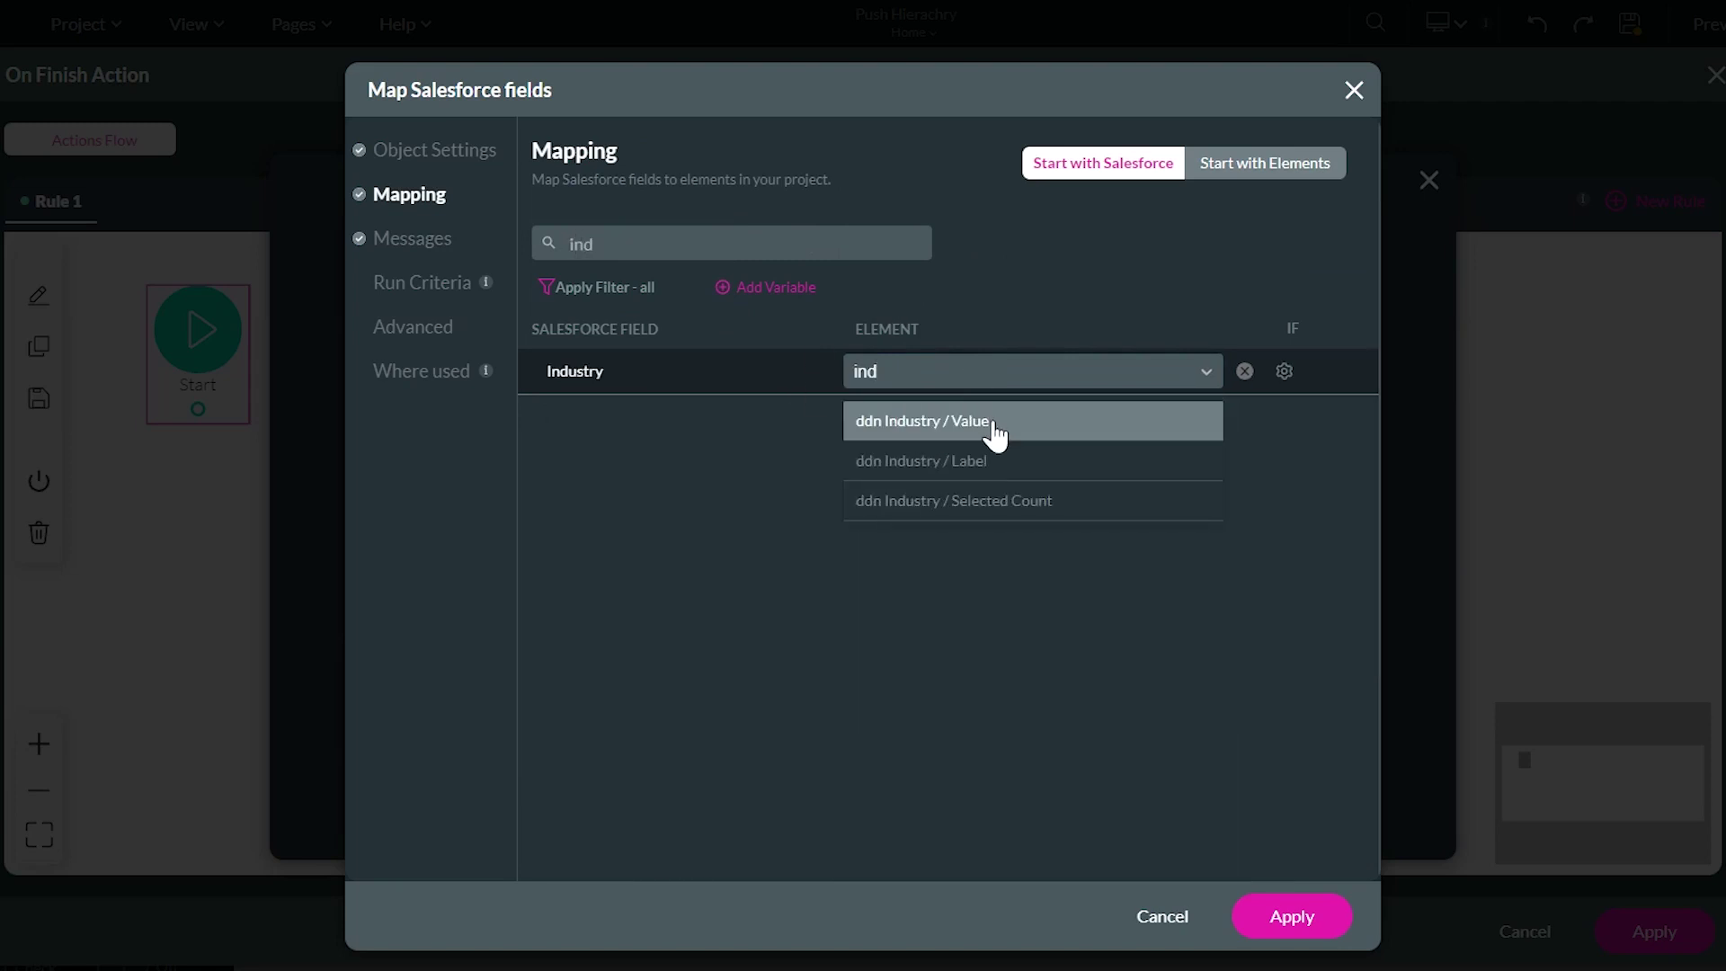
left_click(992, 430)
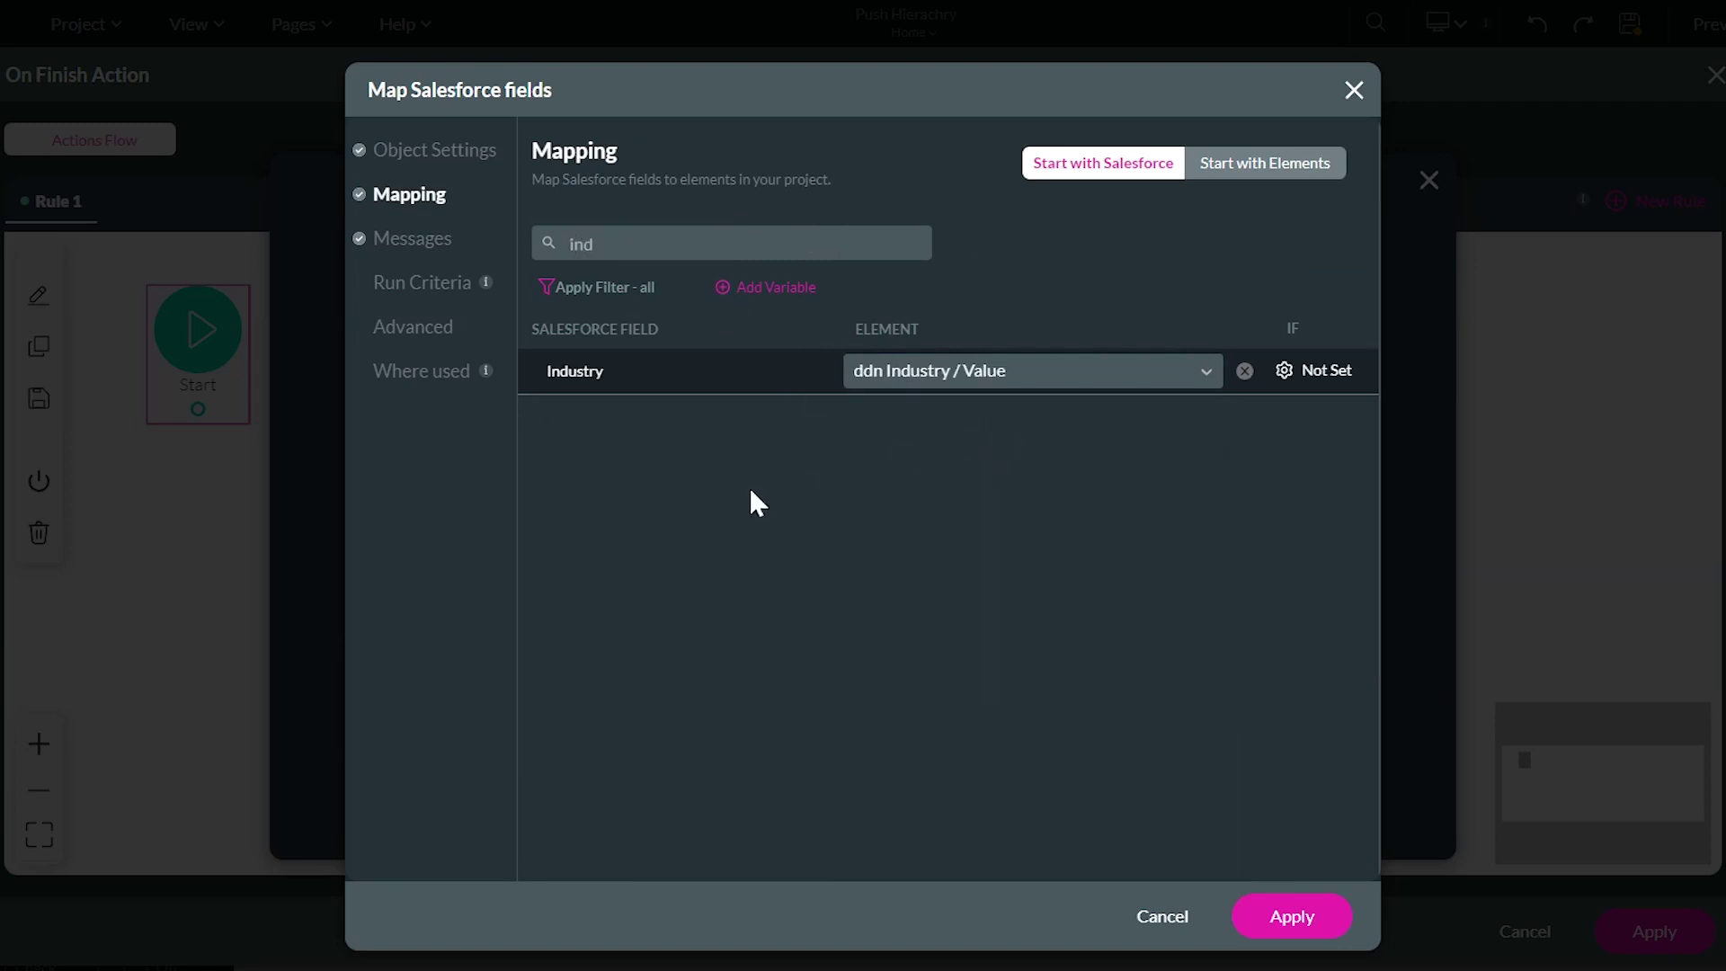
left_click(1294, 917)
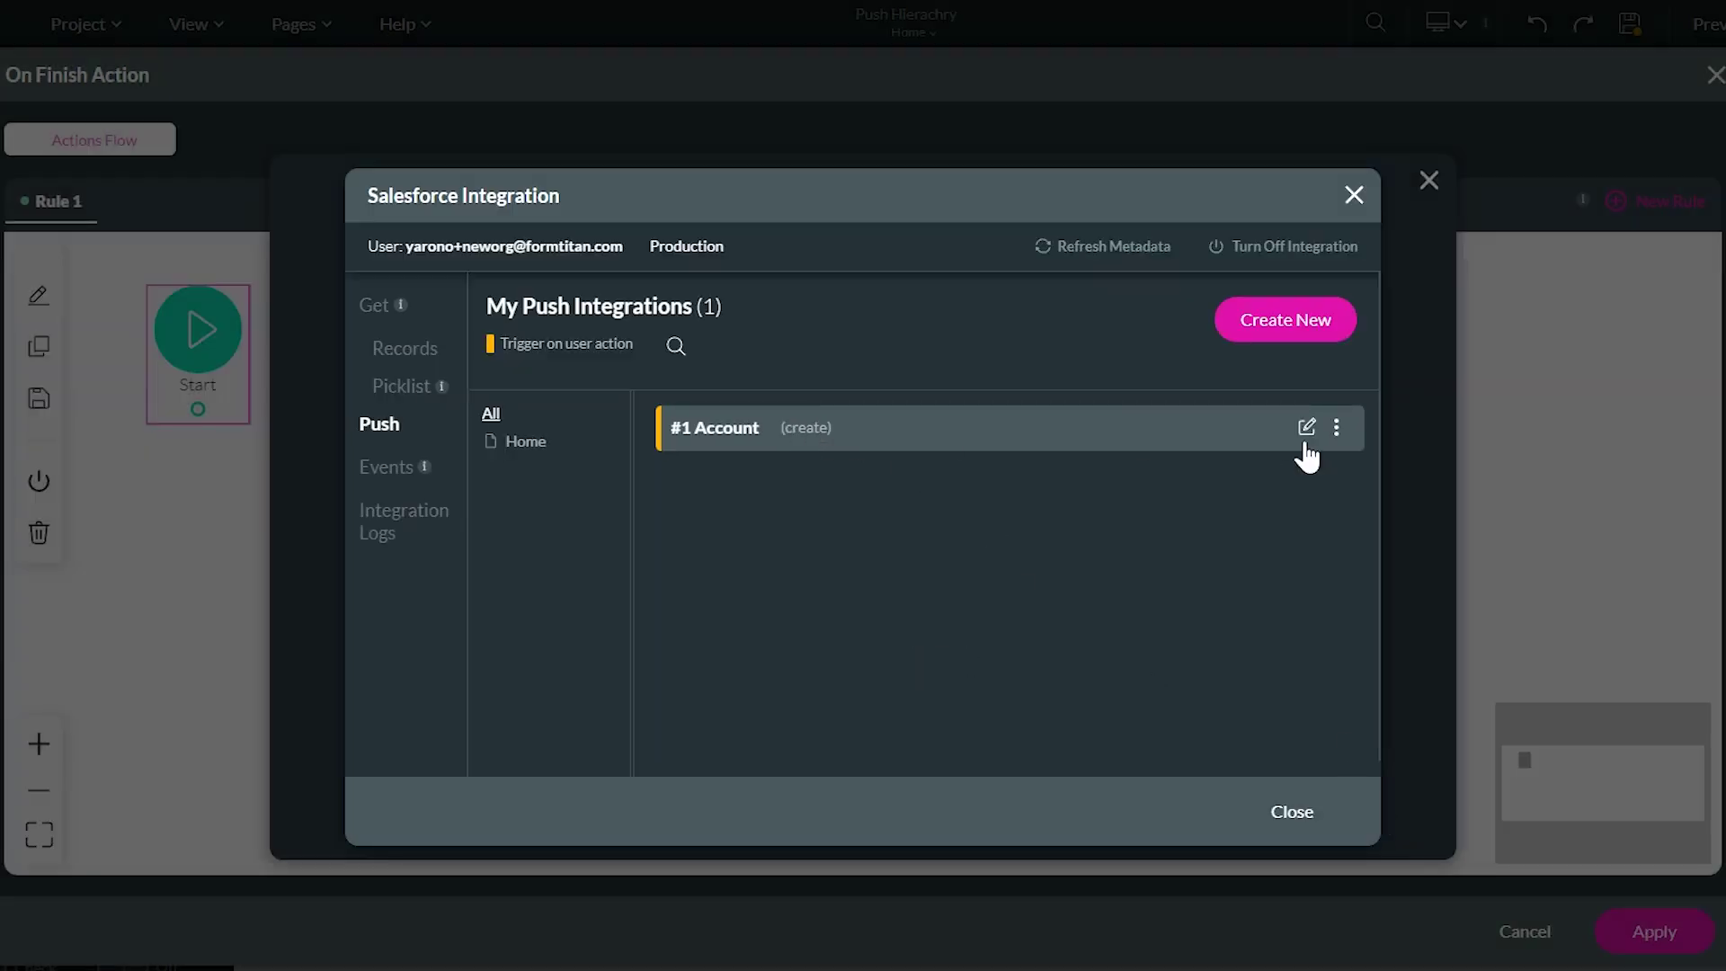
Add a child push integration under Account that creates a Contact record
left_click(1337, 430)
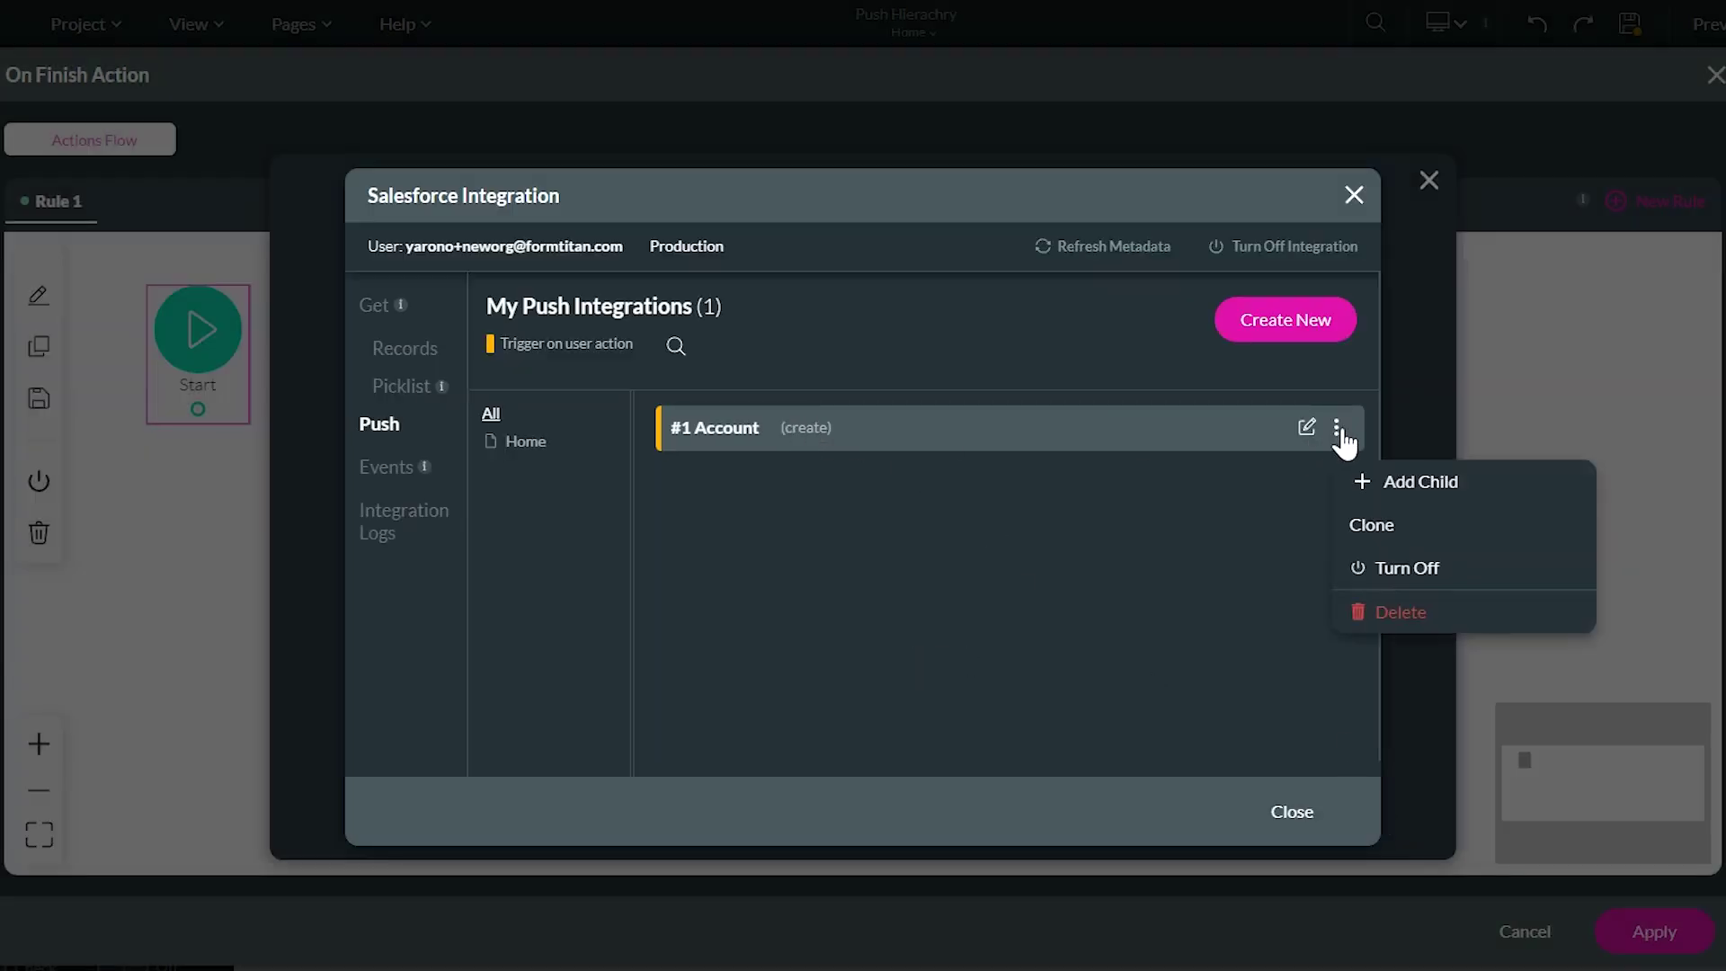
left_click(1394, 482)
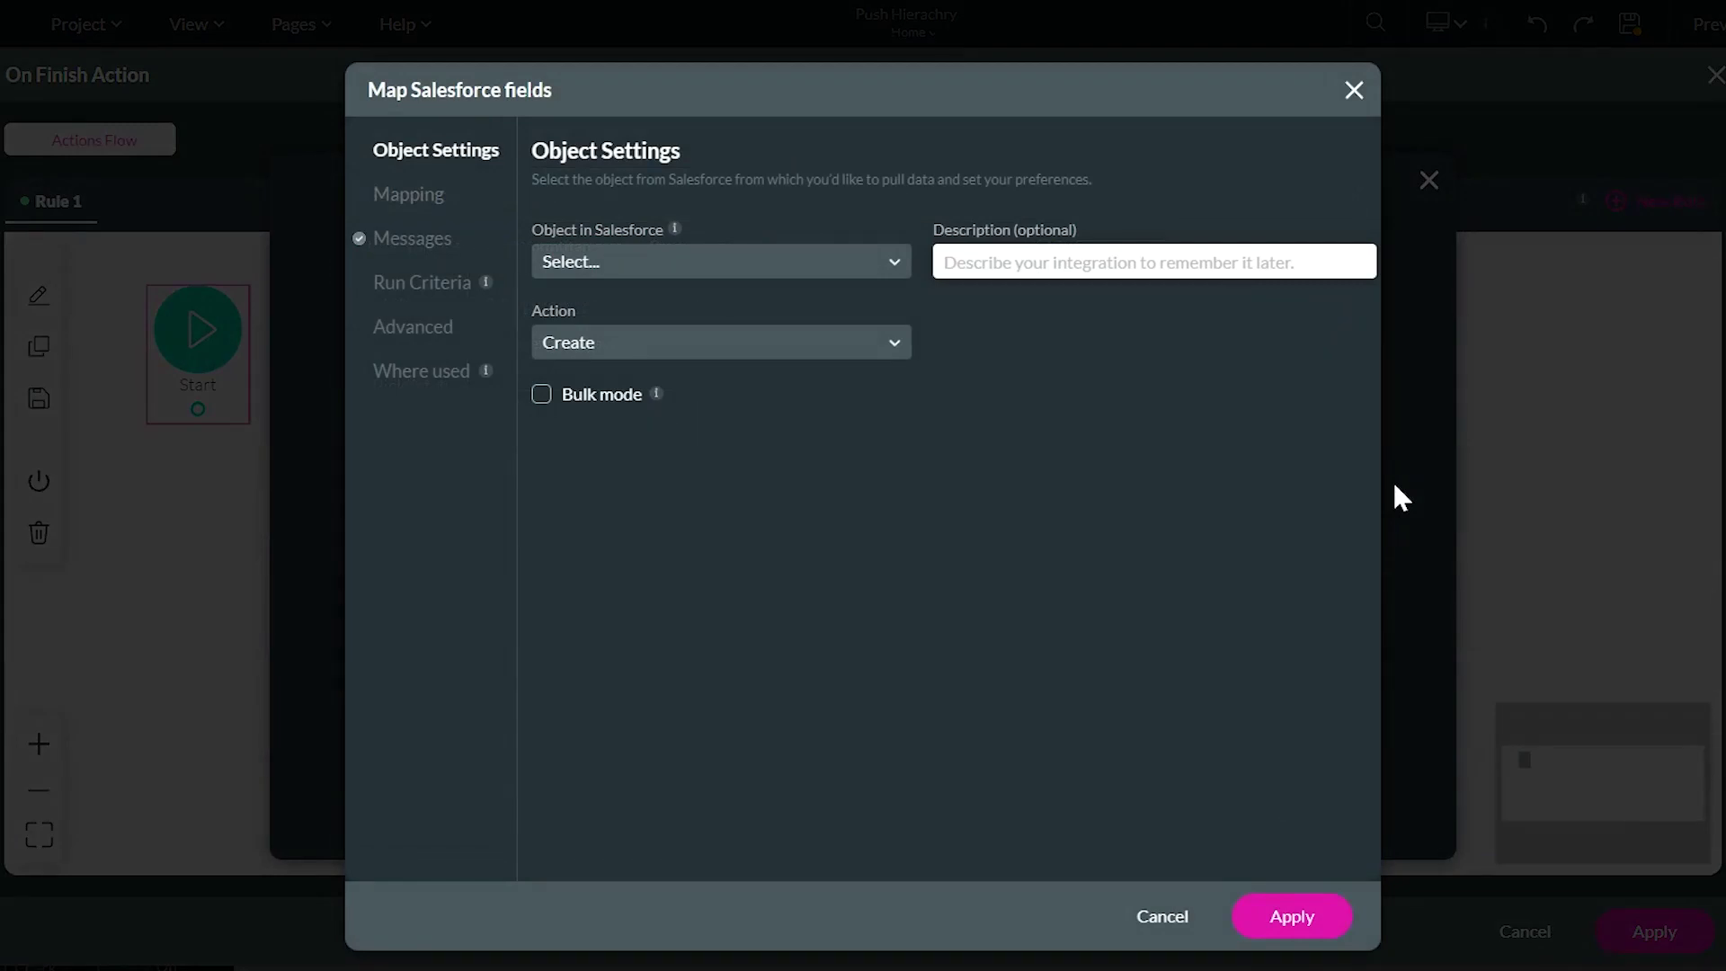
left_click(808, 261)
type("contac")
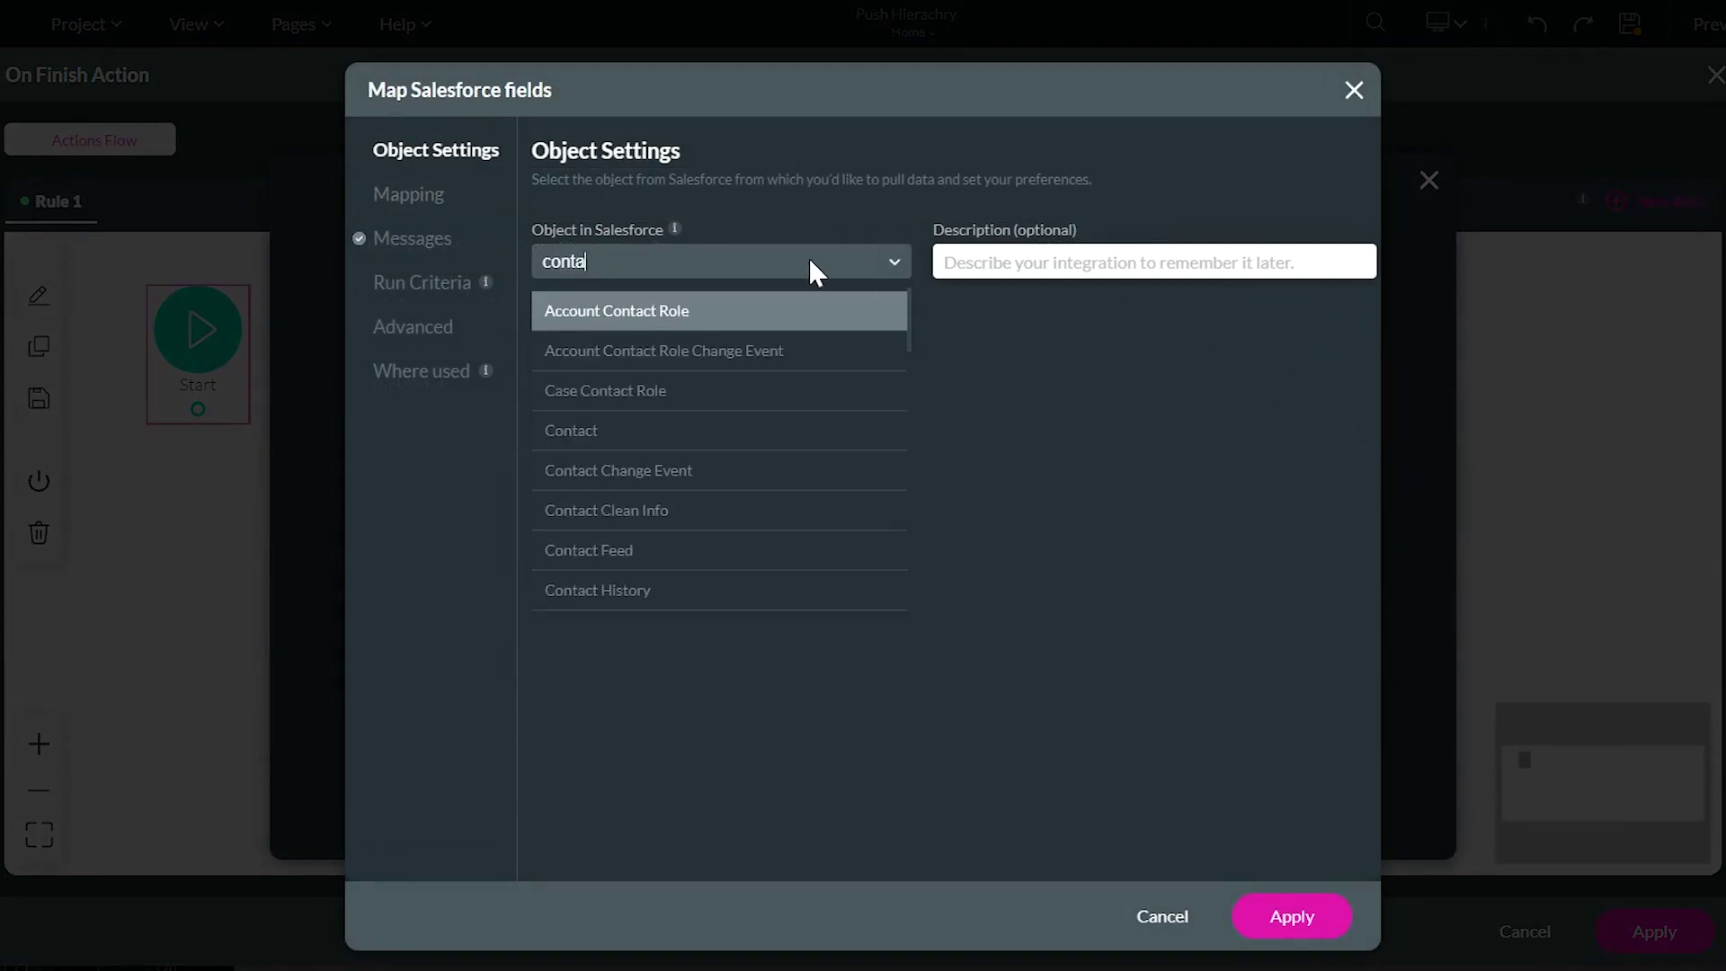
left_click(661, 430)
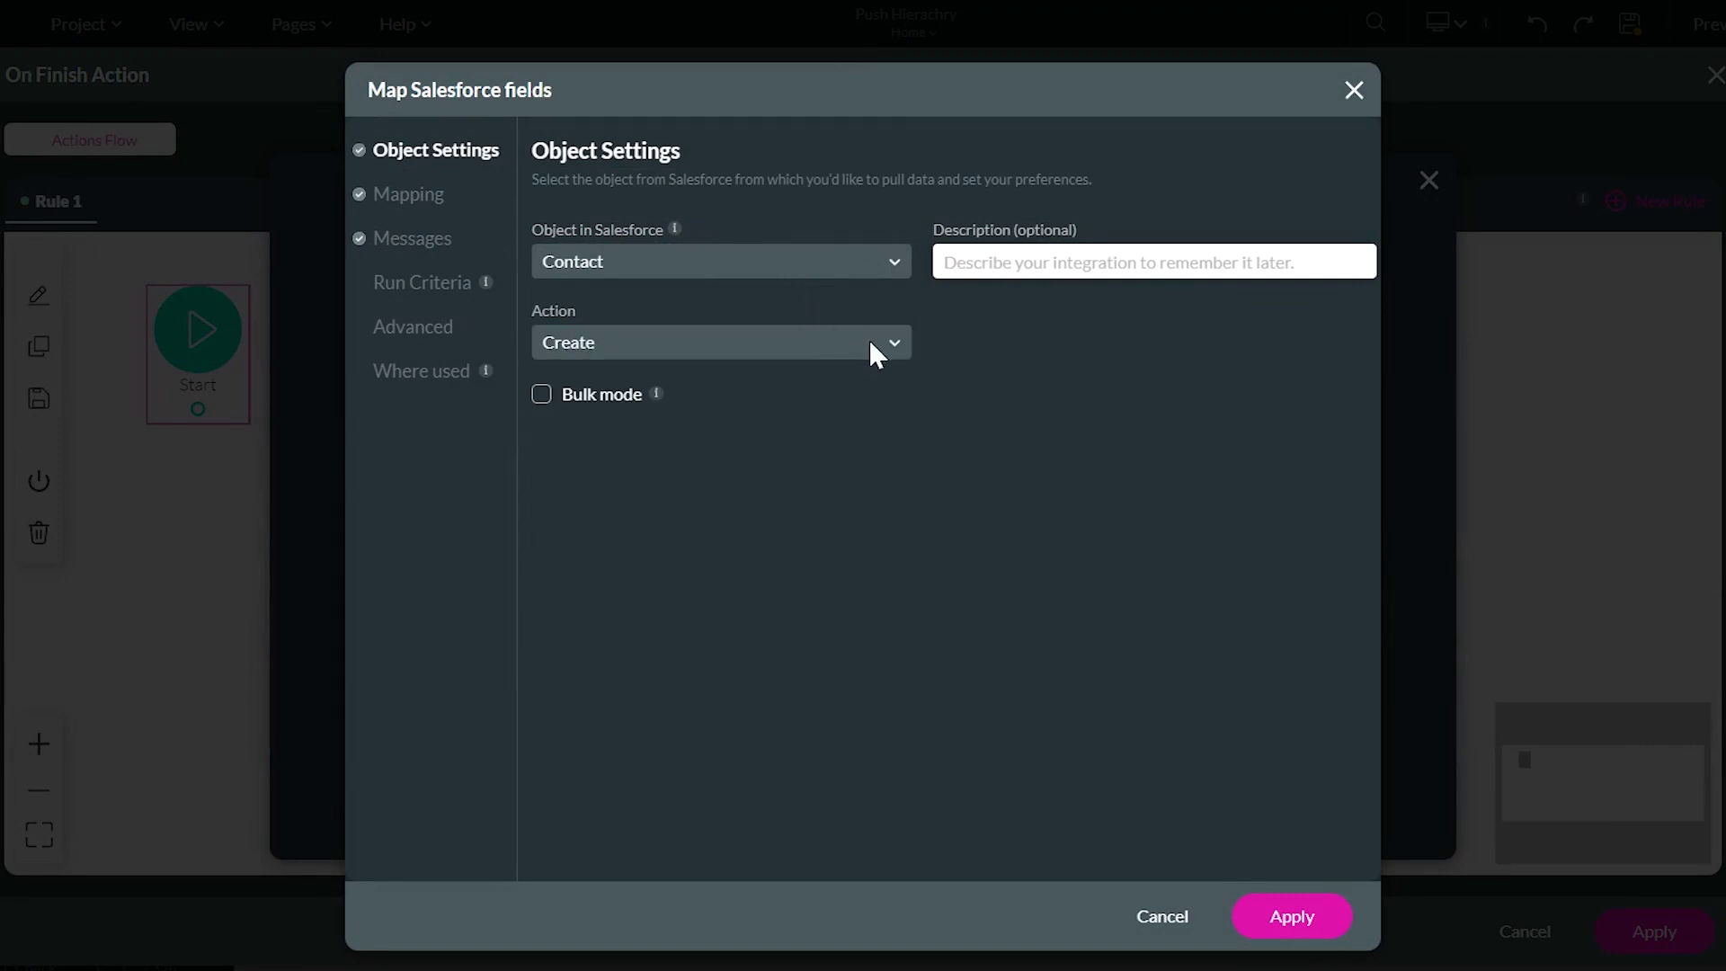
left_click(431, 216)
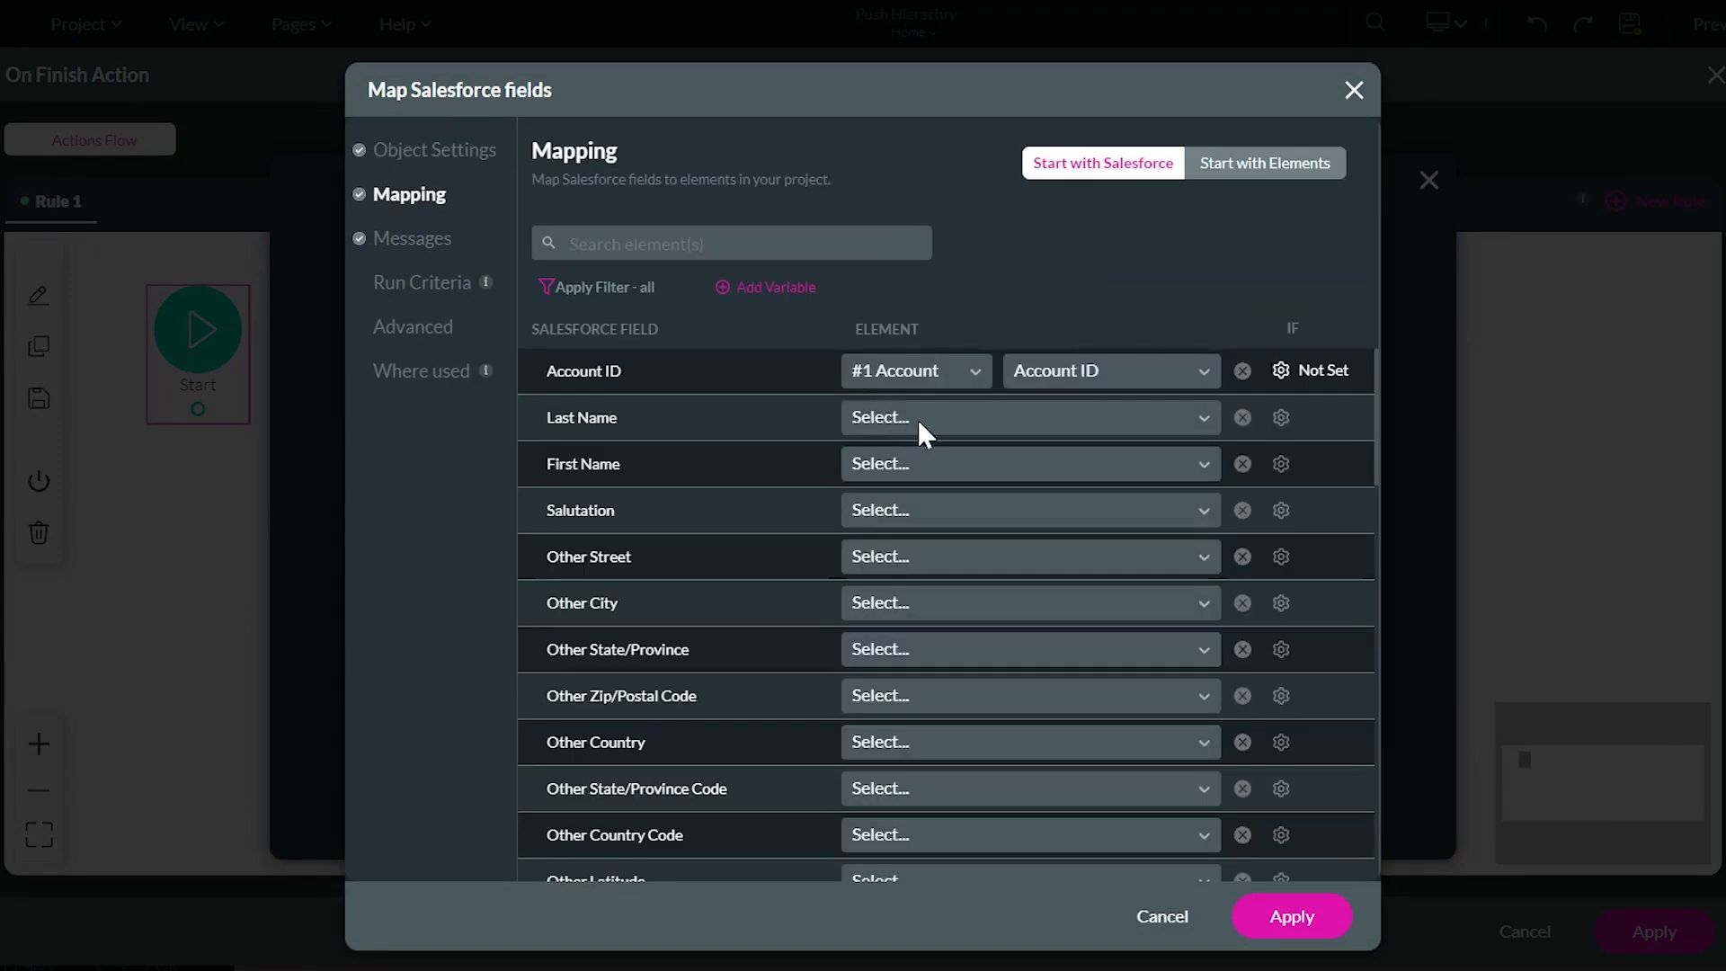
Map the Contact's First Name and Last Name to the form's matching fields
left_click_drag(551, 375, 641, 381)
left_click(963, 462)
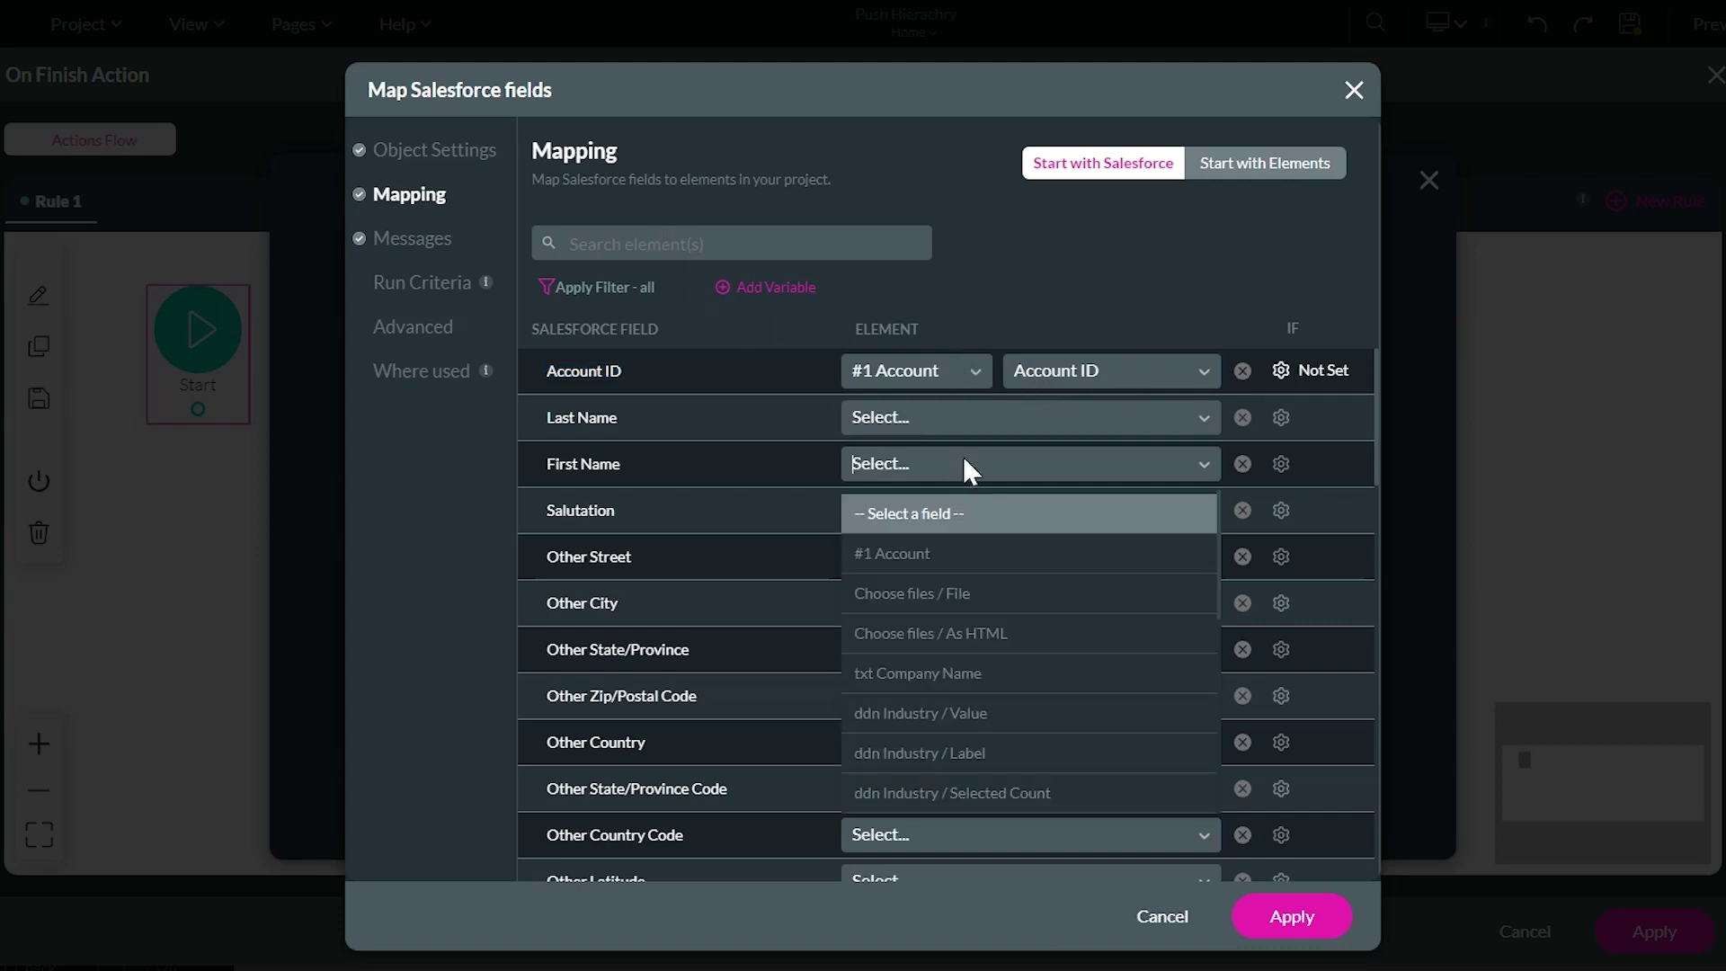
type("fir")
left_click(1024, 539)
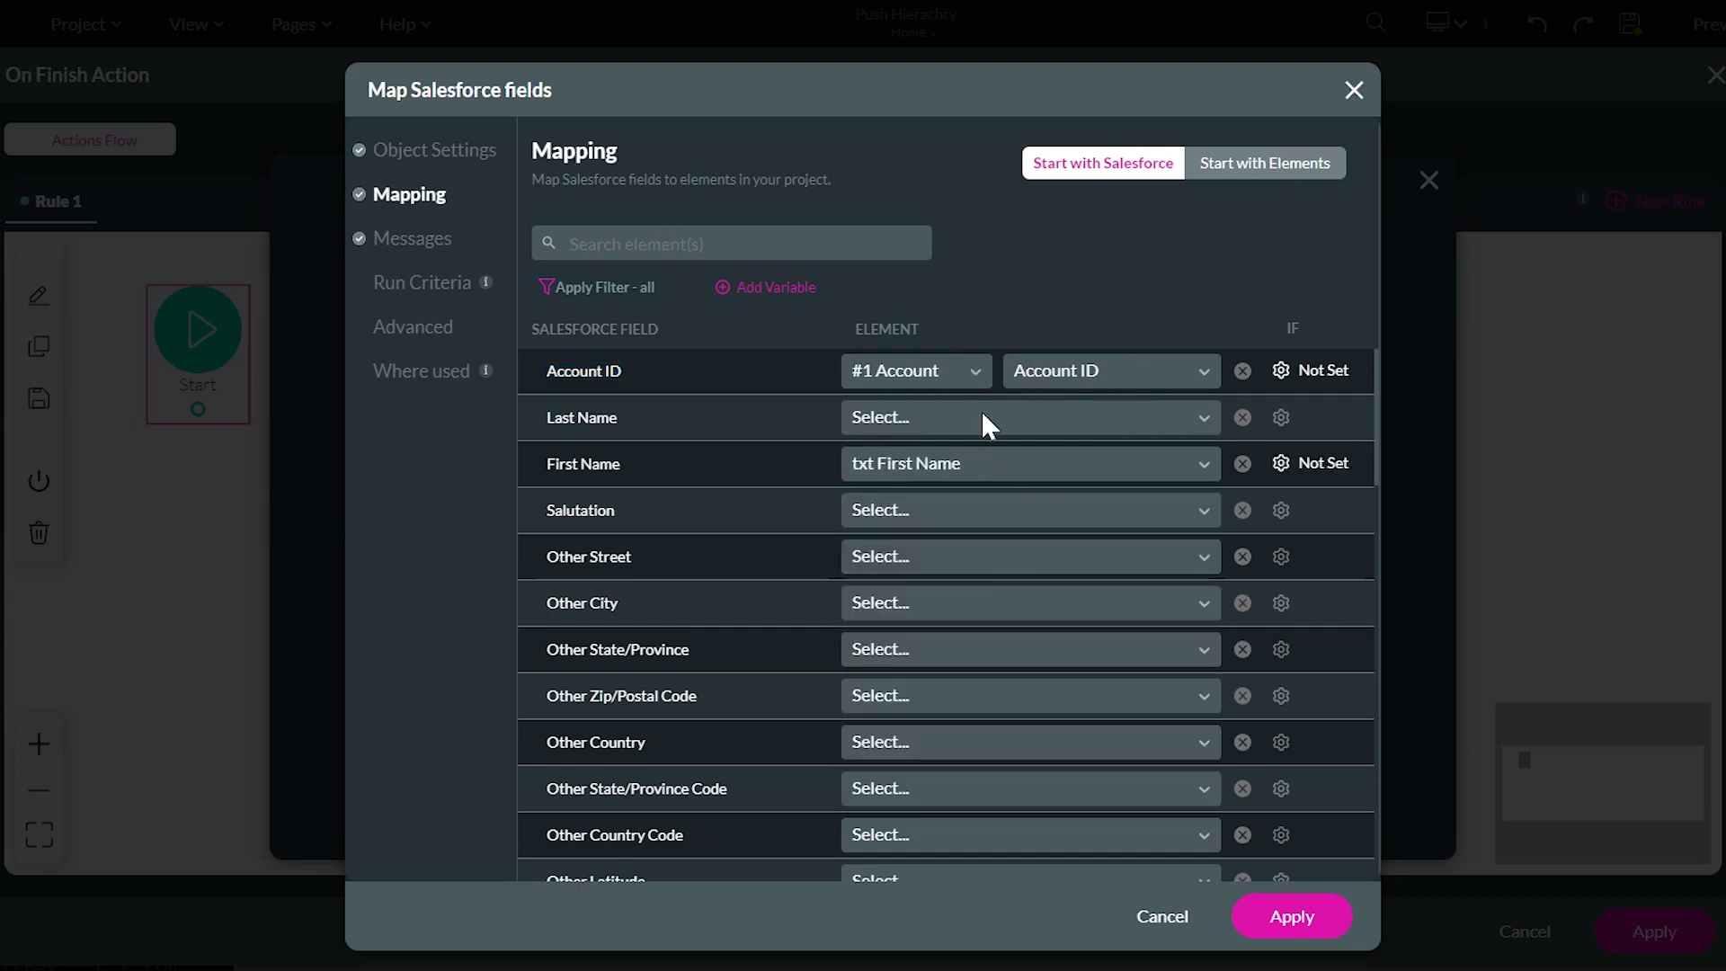
left_click(999, 417)
type("las")
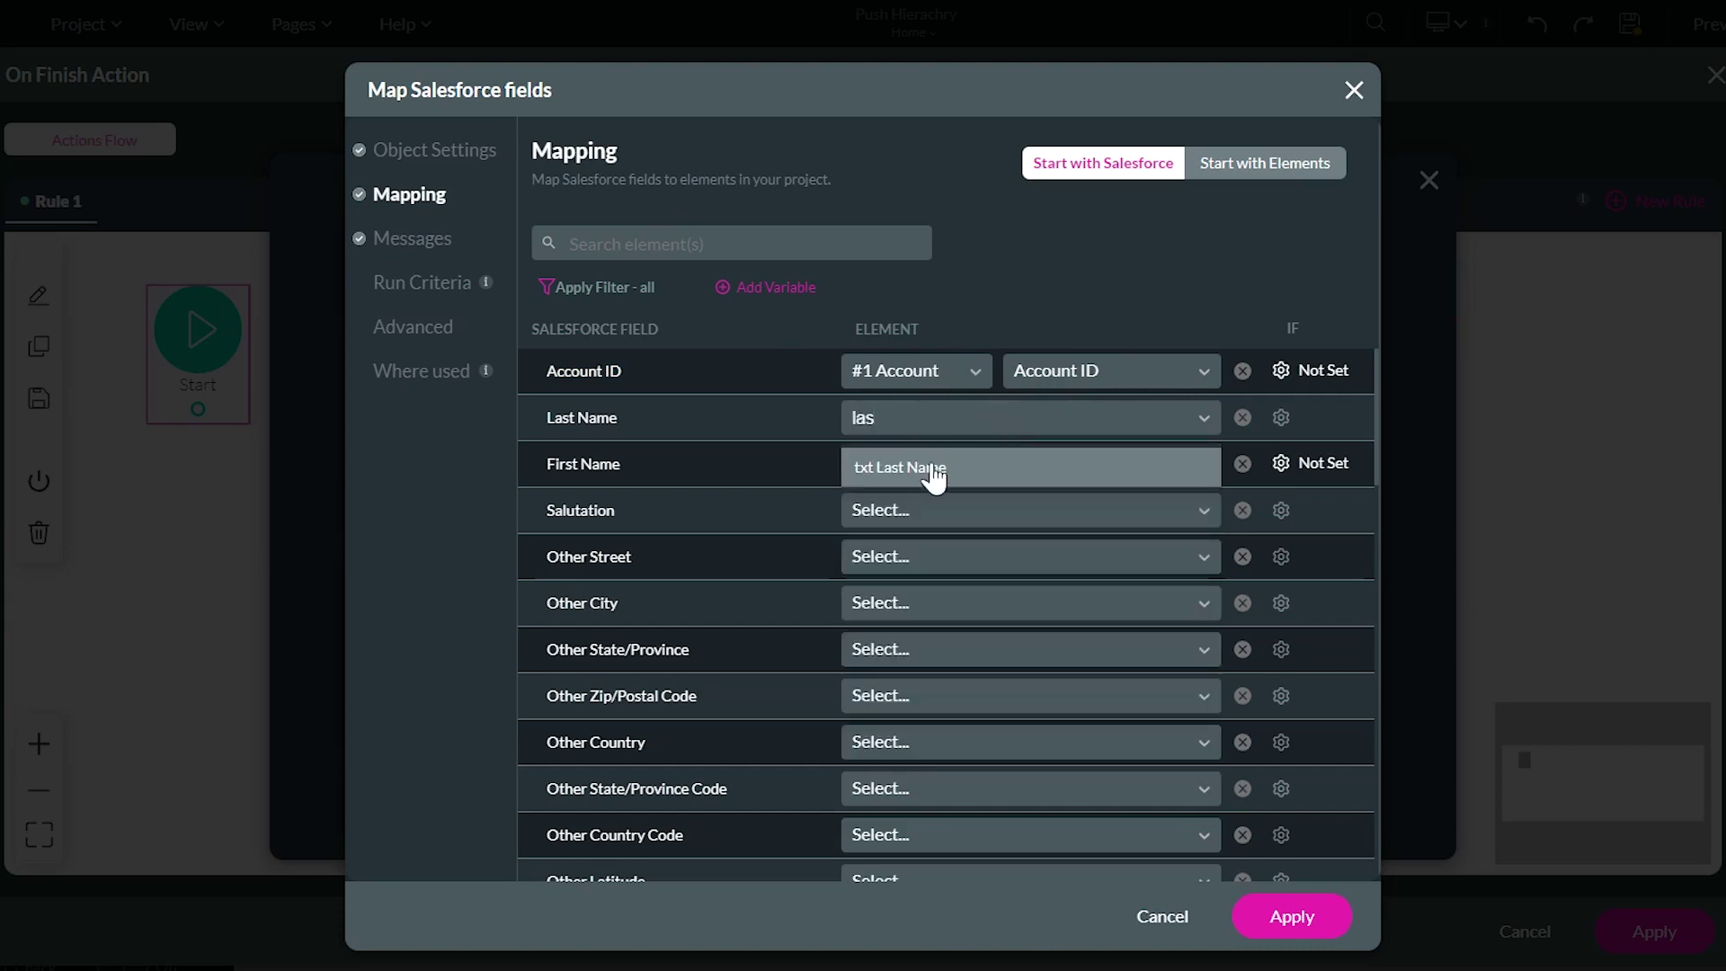
left_click(934, 469)
Map Email to the form's Email field and apply the Contact mapping
left_click(705, 243)
type("ema")
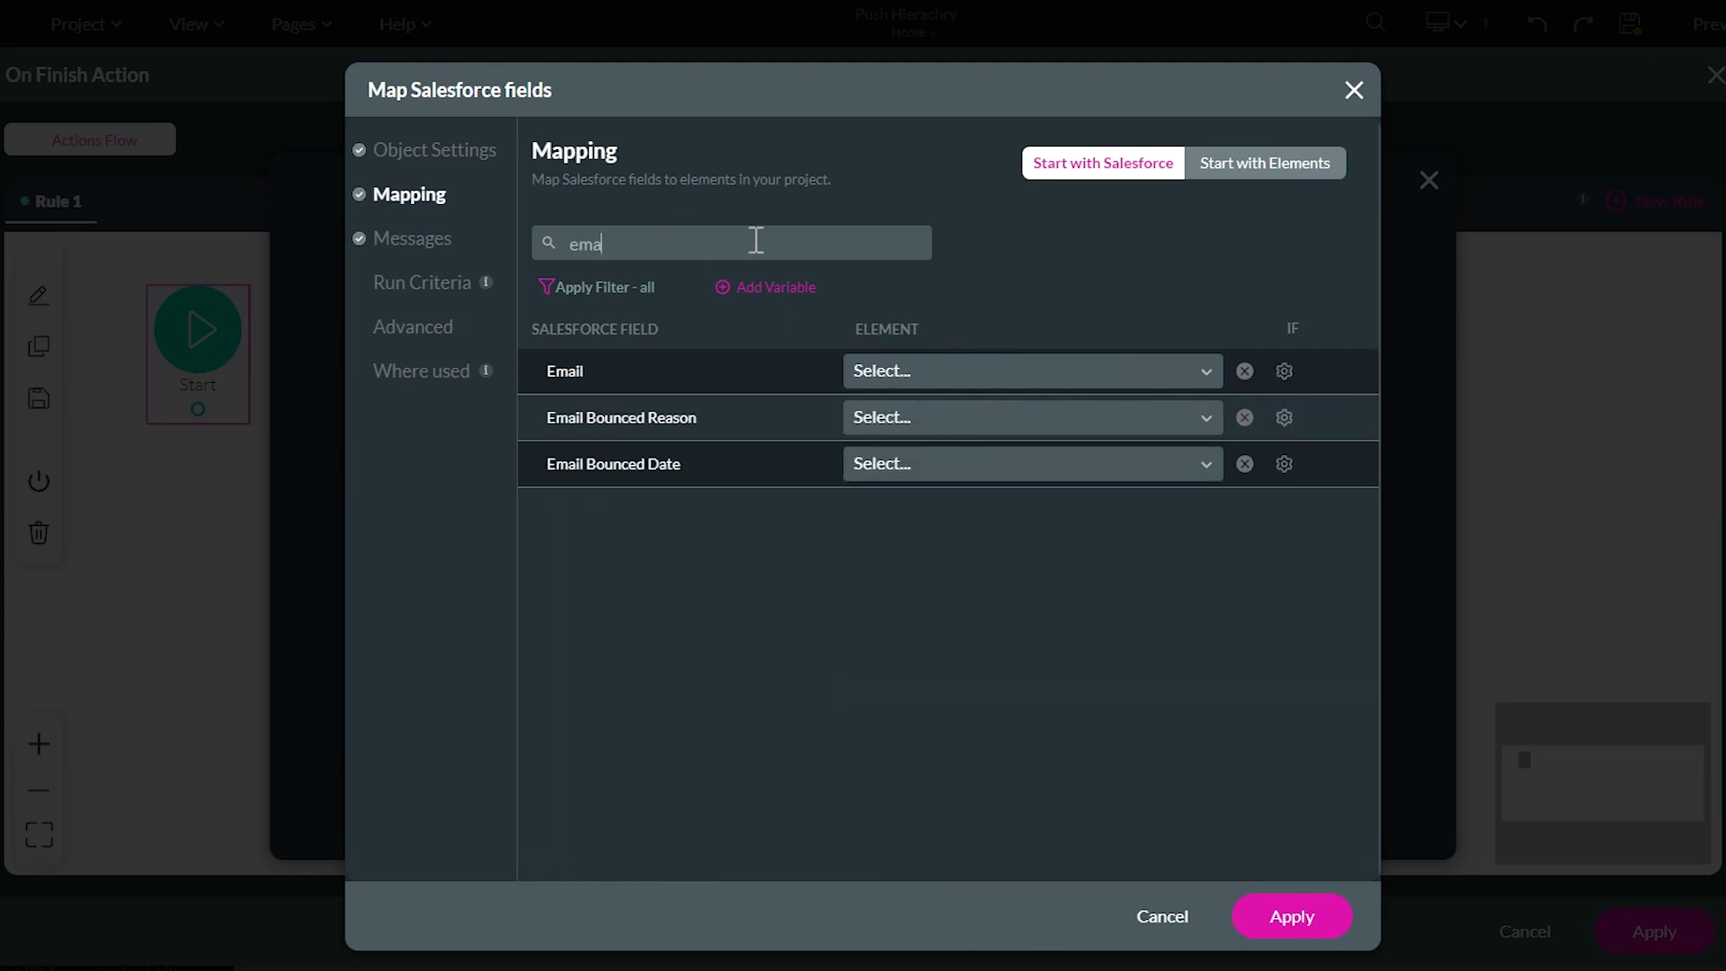
left_click(1013, 371)
type("ema")
left_click(1100, 417)
left_click(1292, 916)
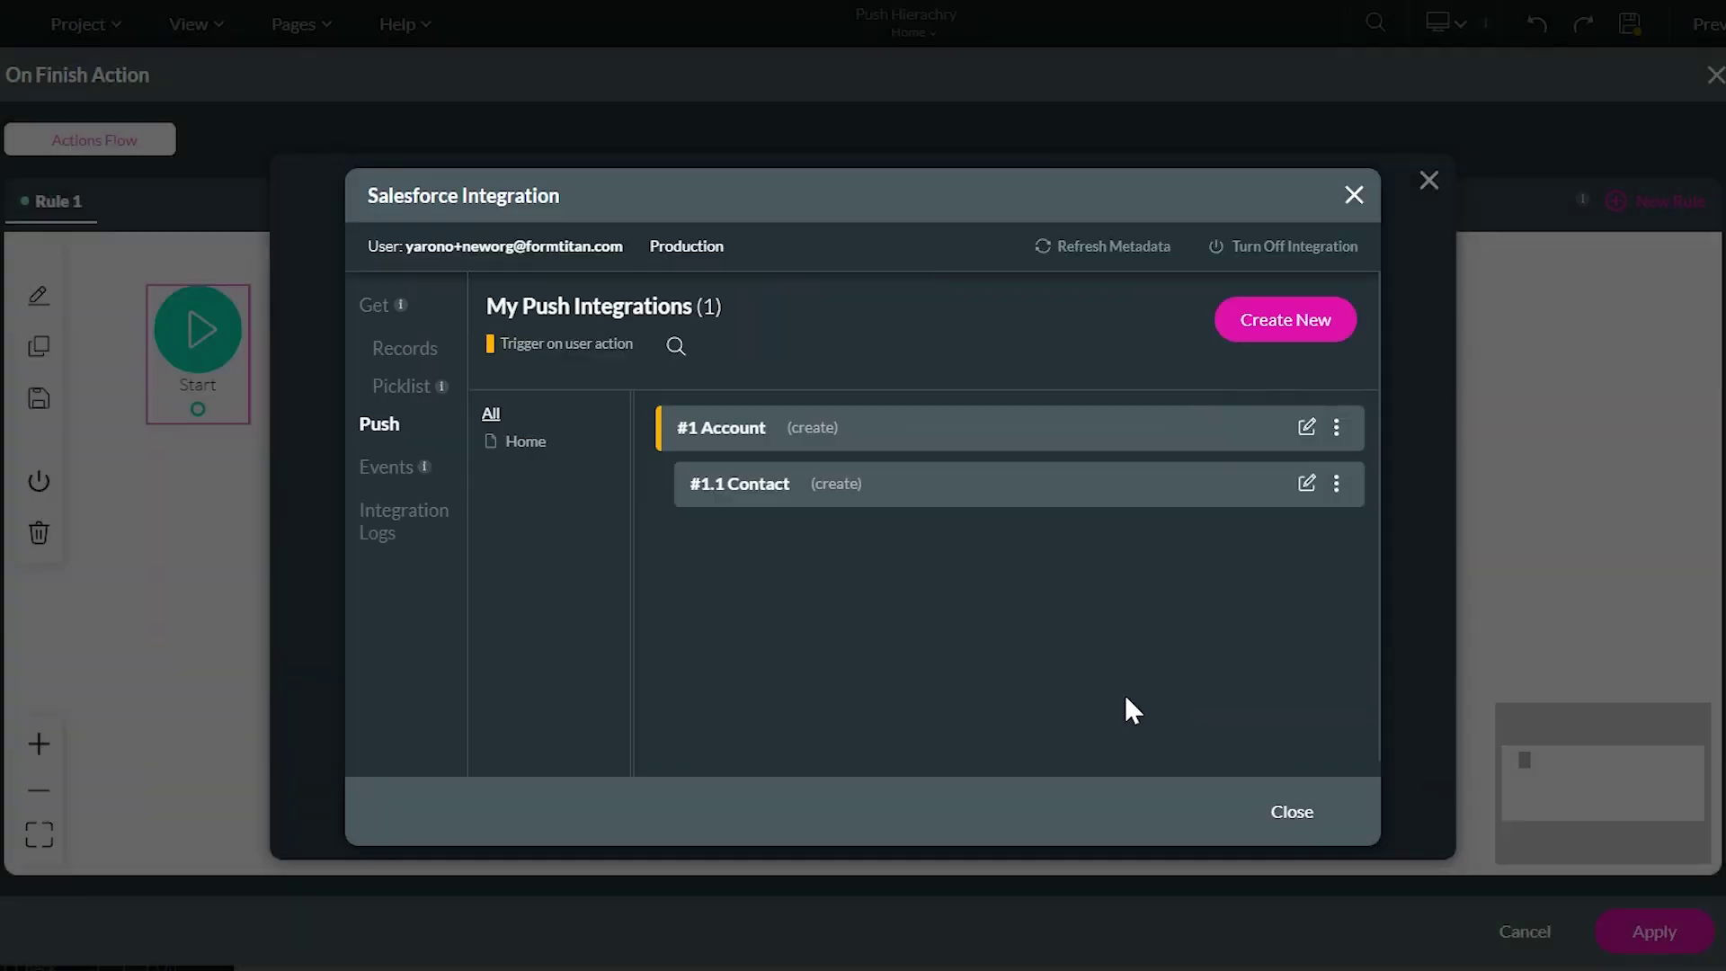
Add a child push integration under Contact that creates a Files record
left_click(1337, 483)
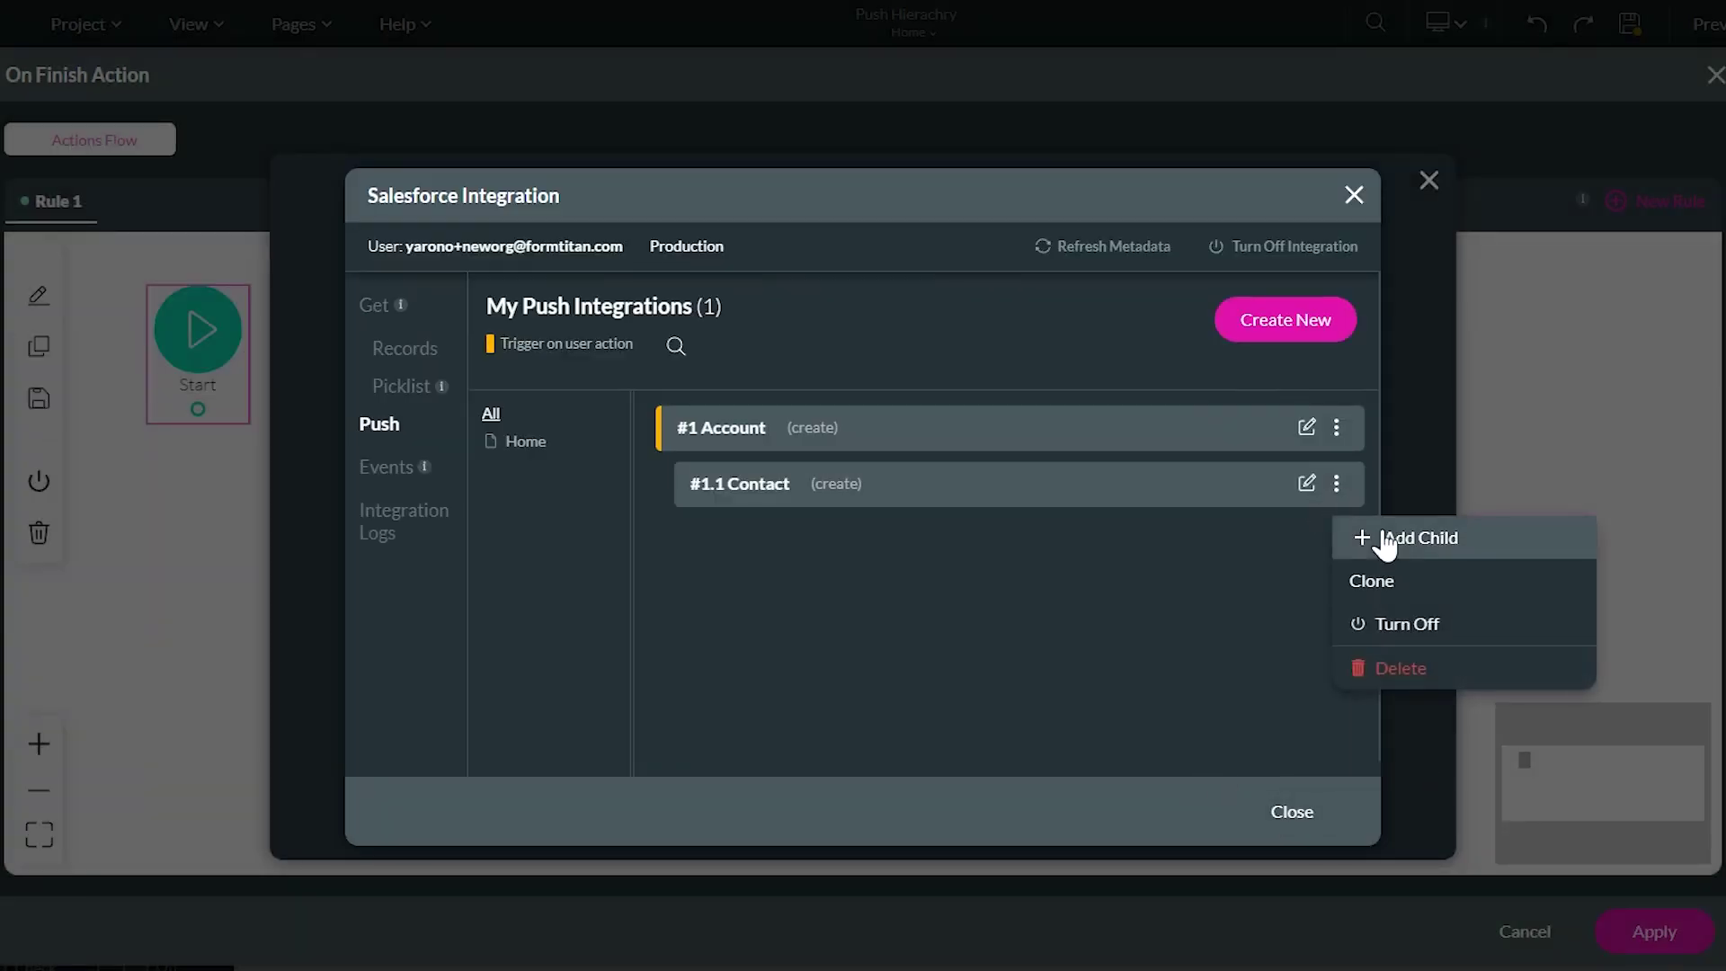
left_click(1378, 540)
left_click(641, 260)
type("file")
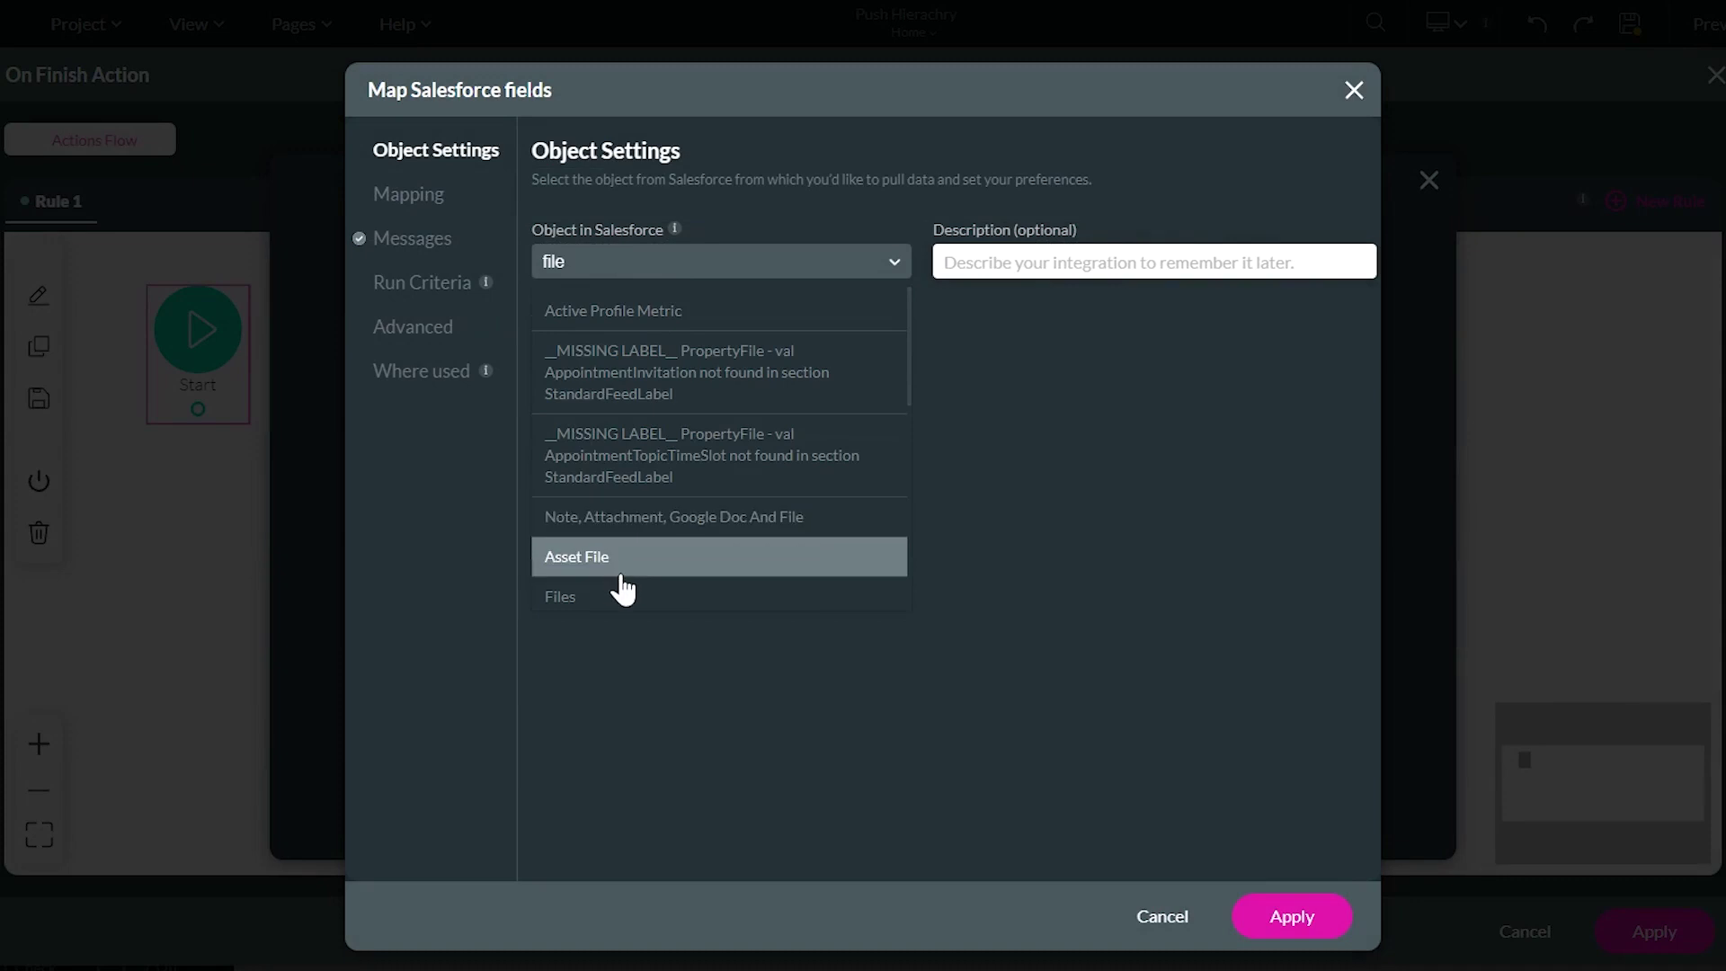
scroll(622, 589, "down", 2)
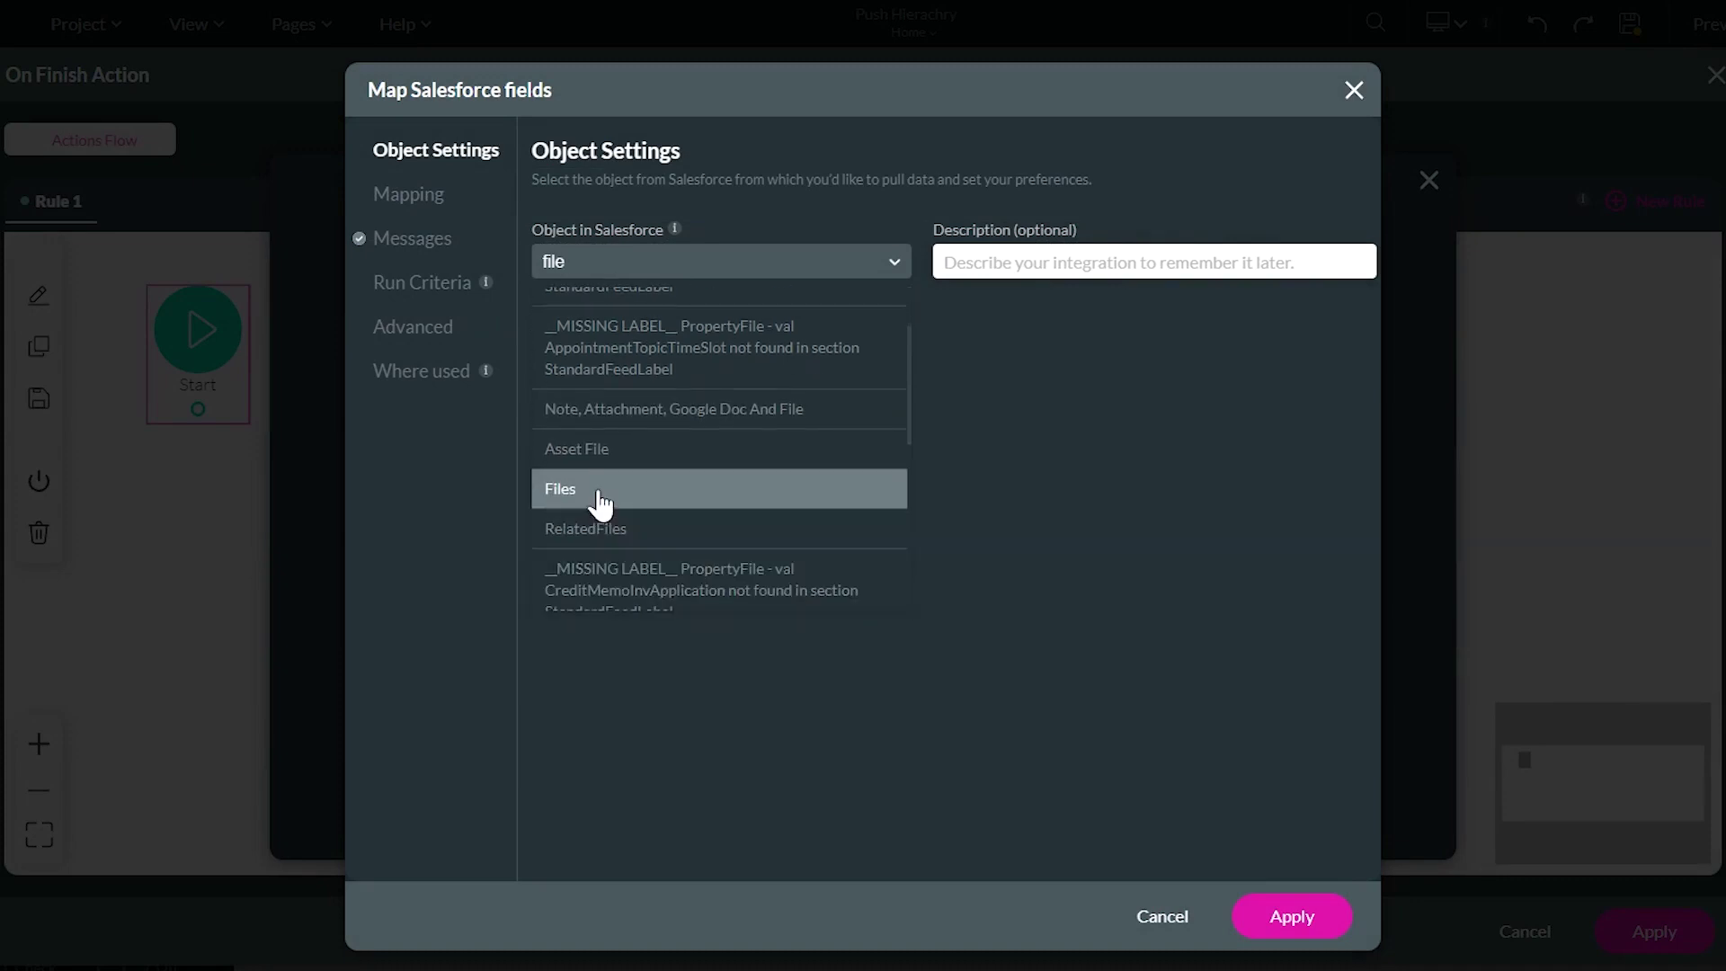
left_click(596, 499)
left_click(409, 194)
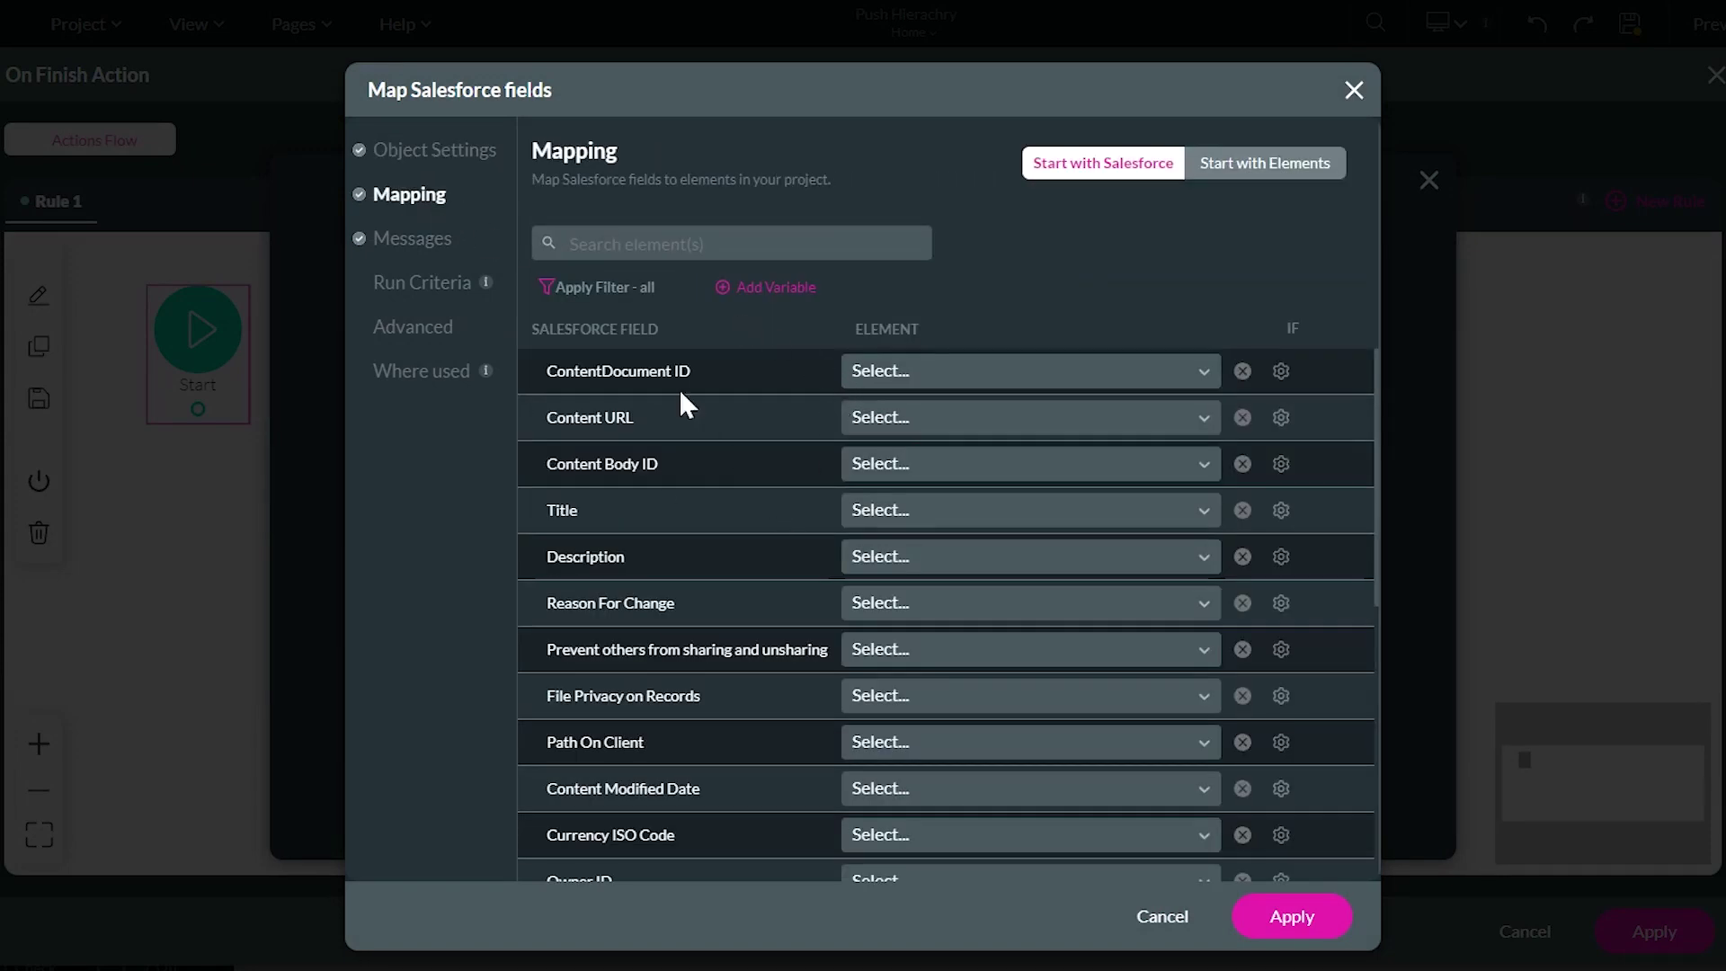
Filter to mapped fields, search 'vers', and map Version Data to the uploaded file
left_click(609, 289)
left_click(617, 389)
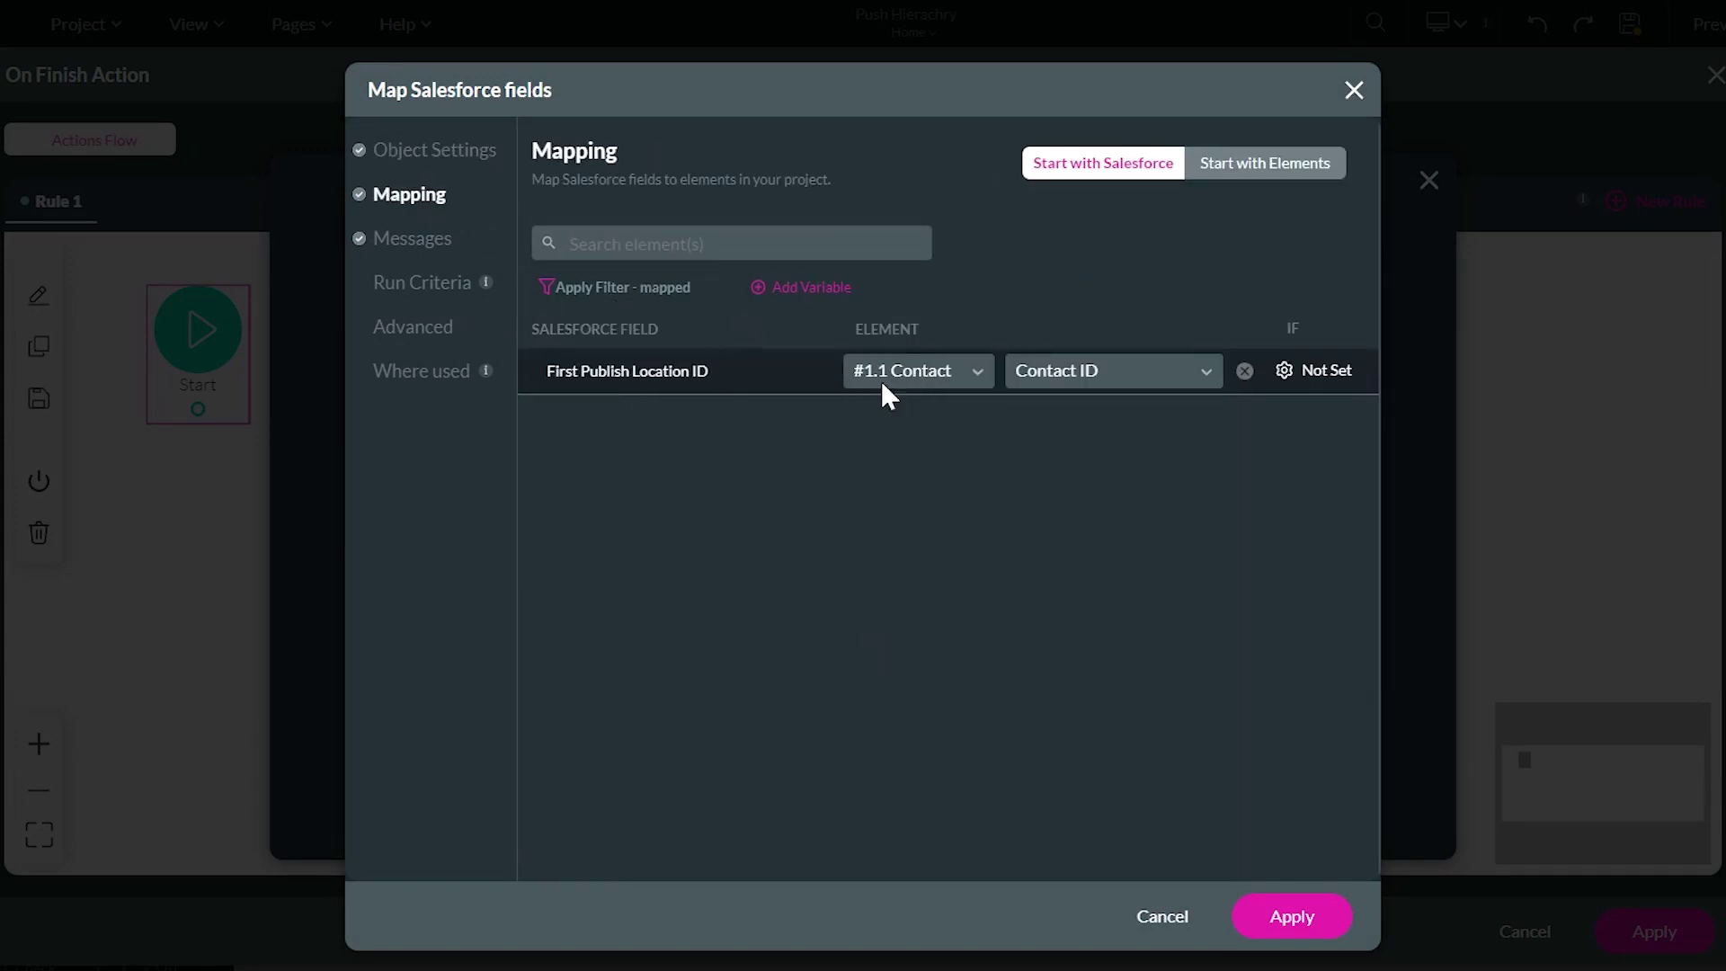
left_click_drag(549, 372, 759, 382)
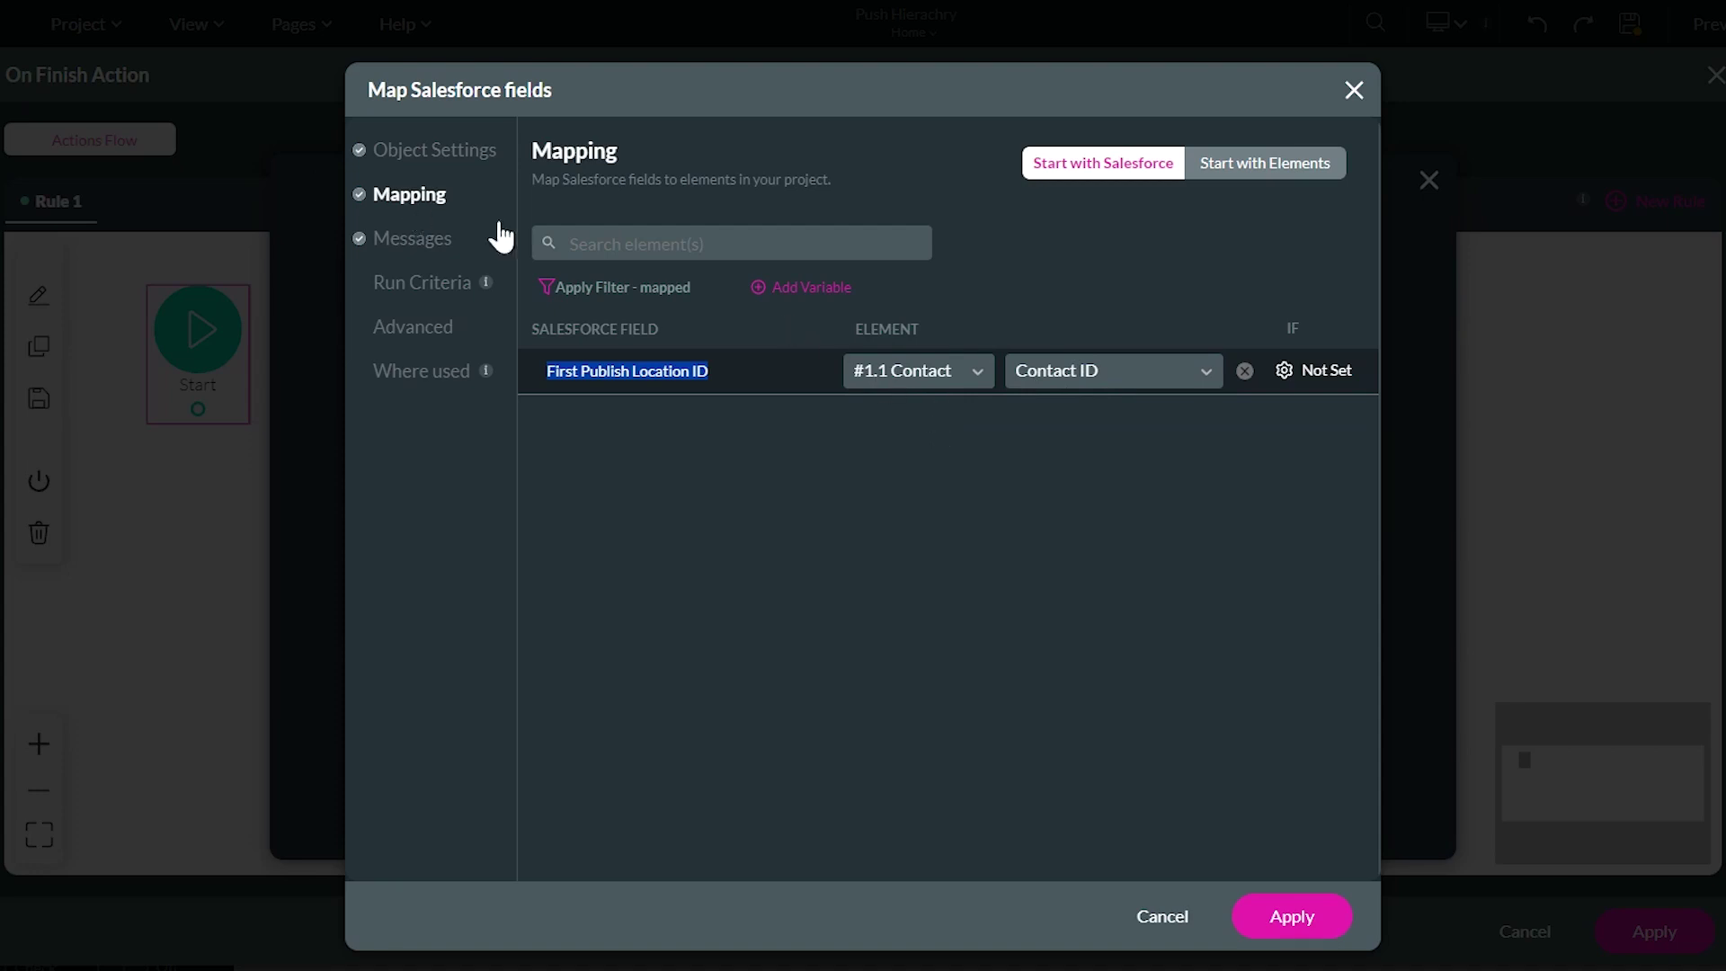
left_click(692, 247)
type("ver")
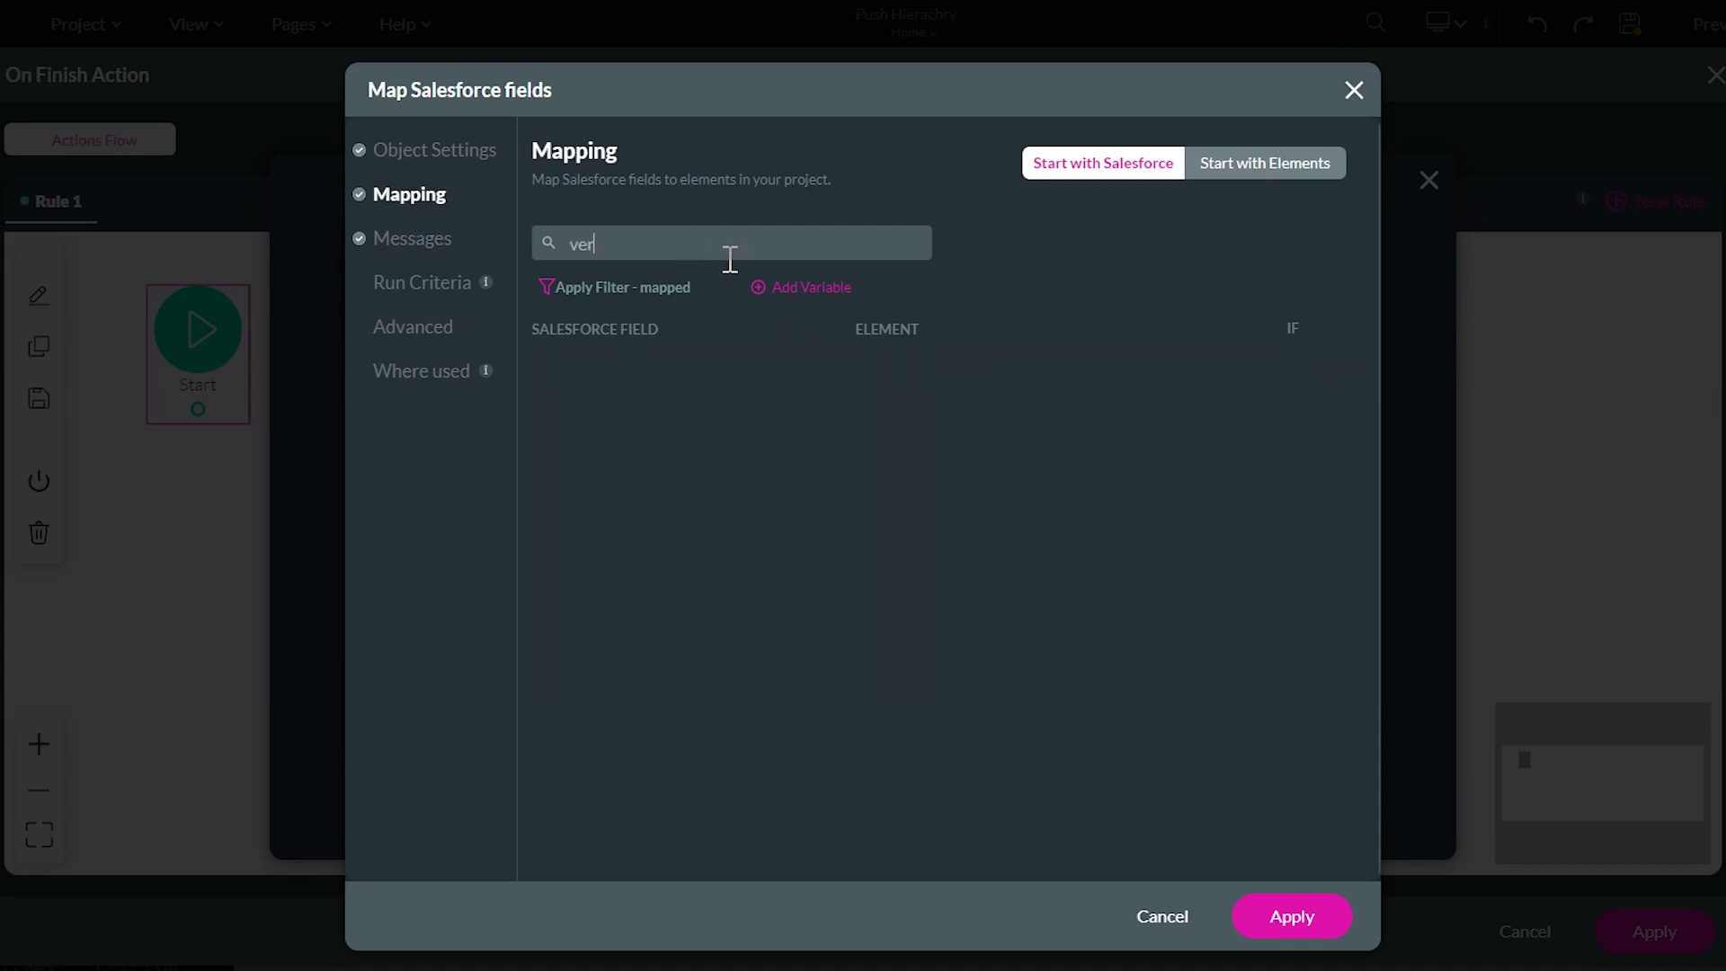
type("s")
left_click(955, 375)
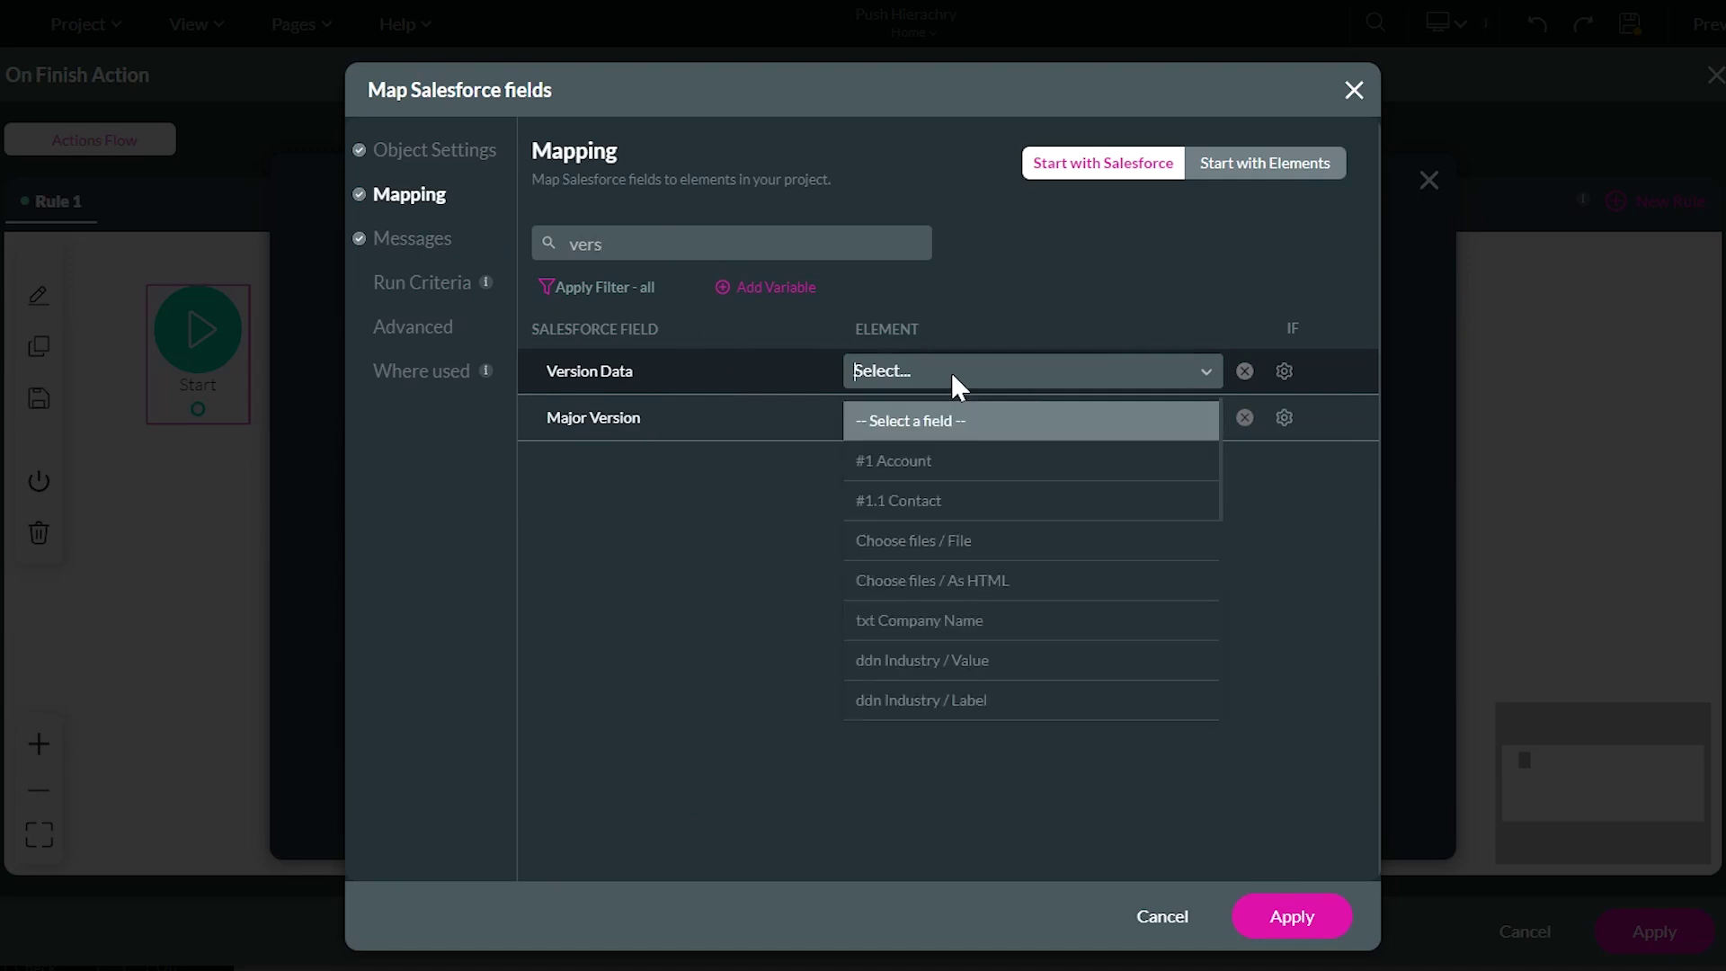
left_click(988, 540)
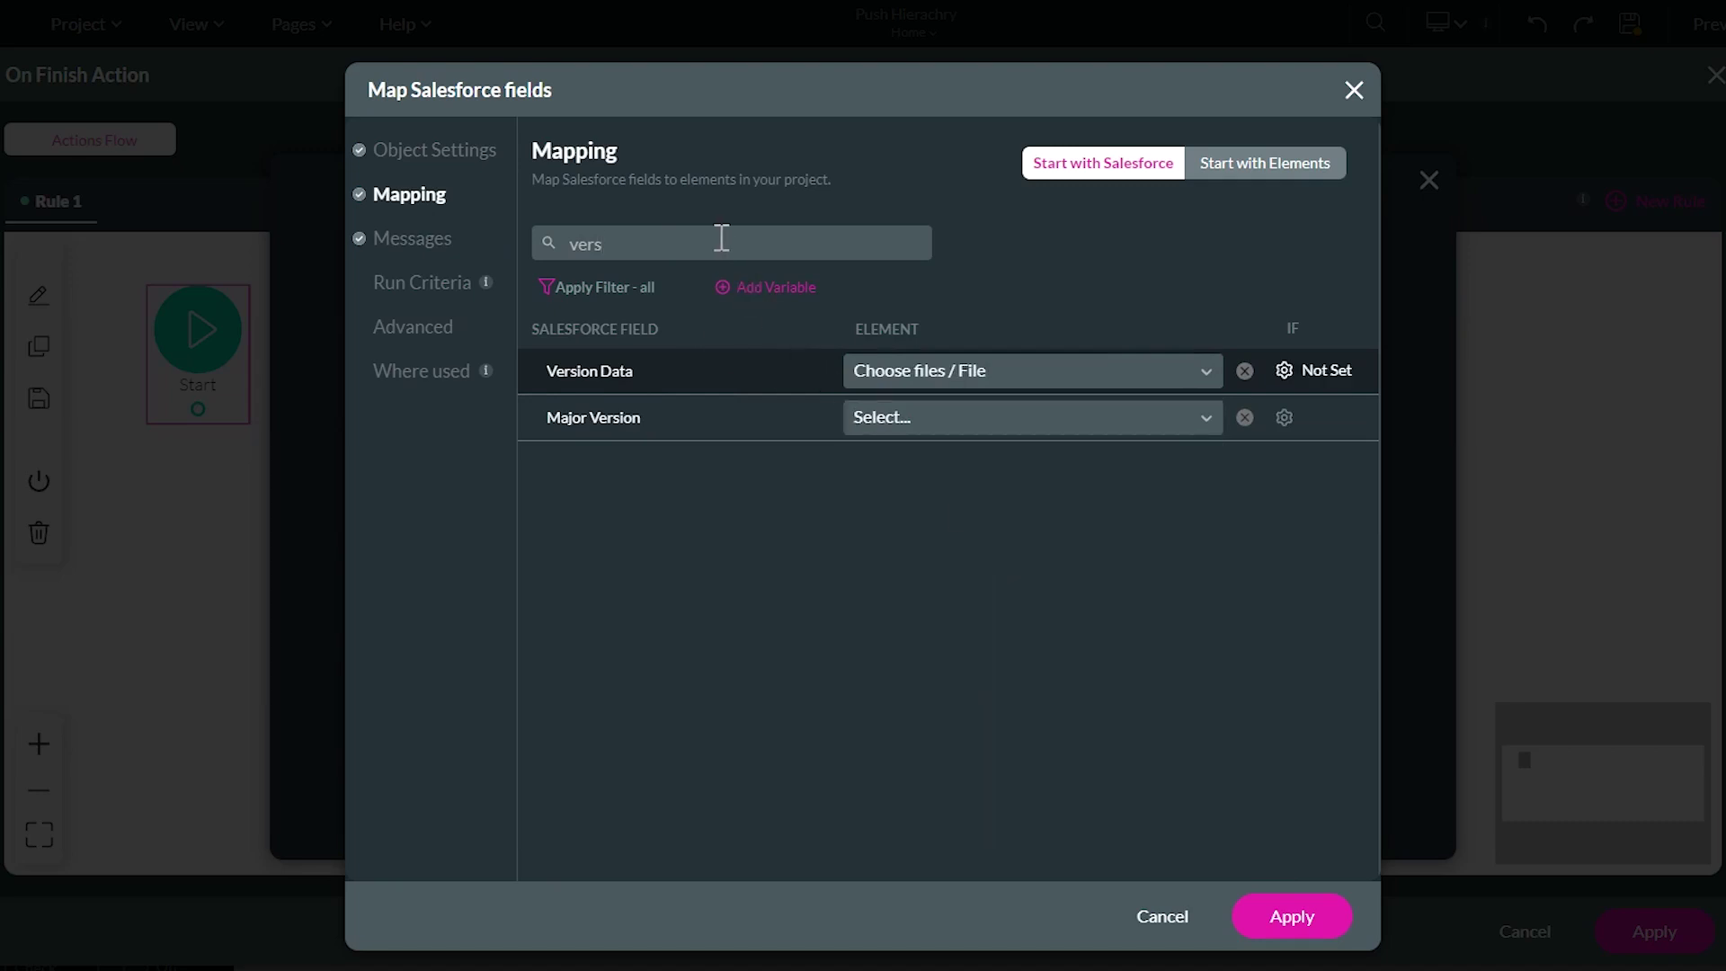
Search the field list for 'tit' and apply the Files mapping
double_click(689, 239)
key("BackSpace")
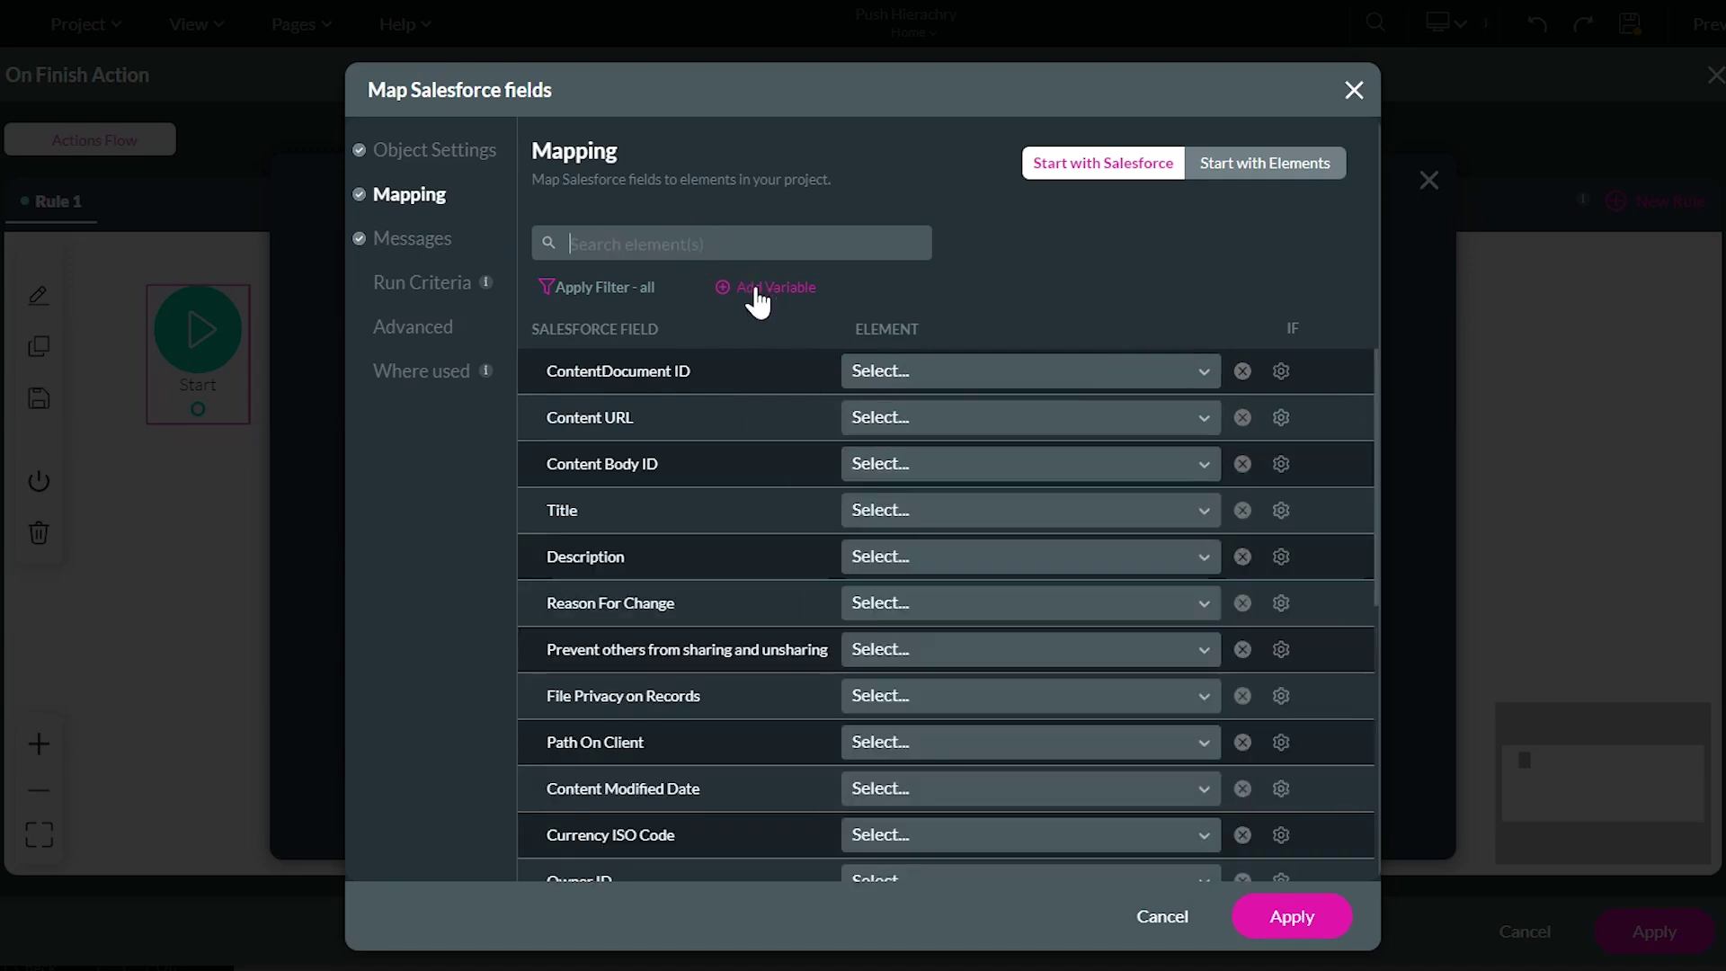
type("tit")
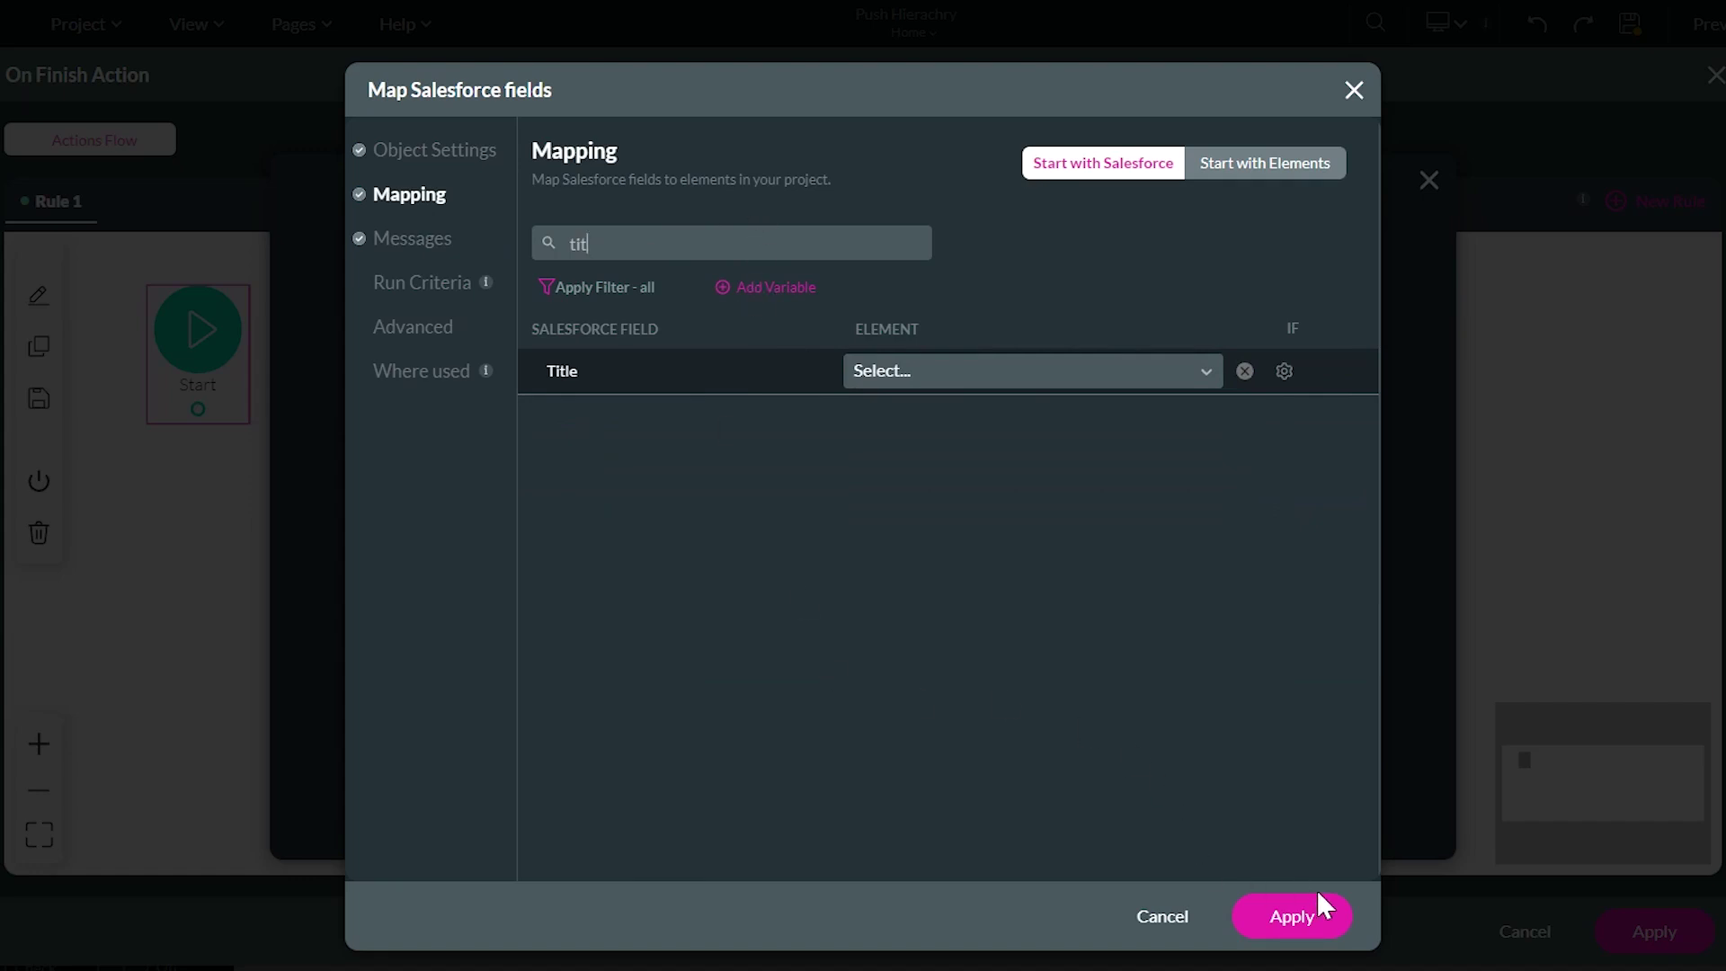
left_click(1338, 889)
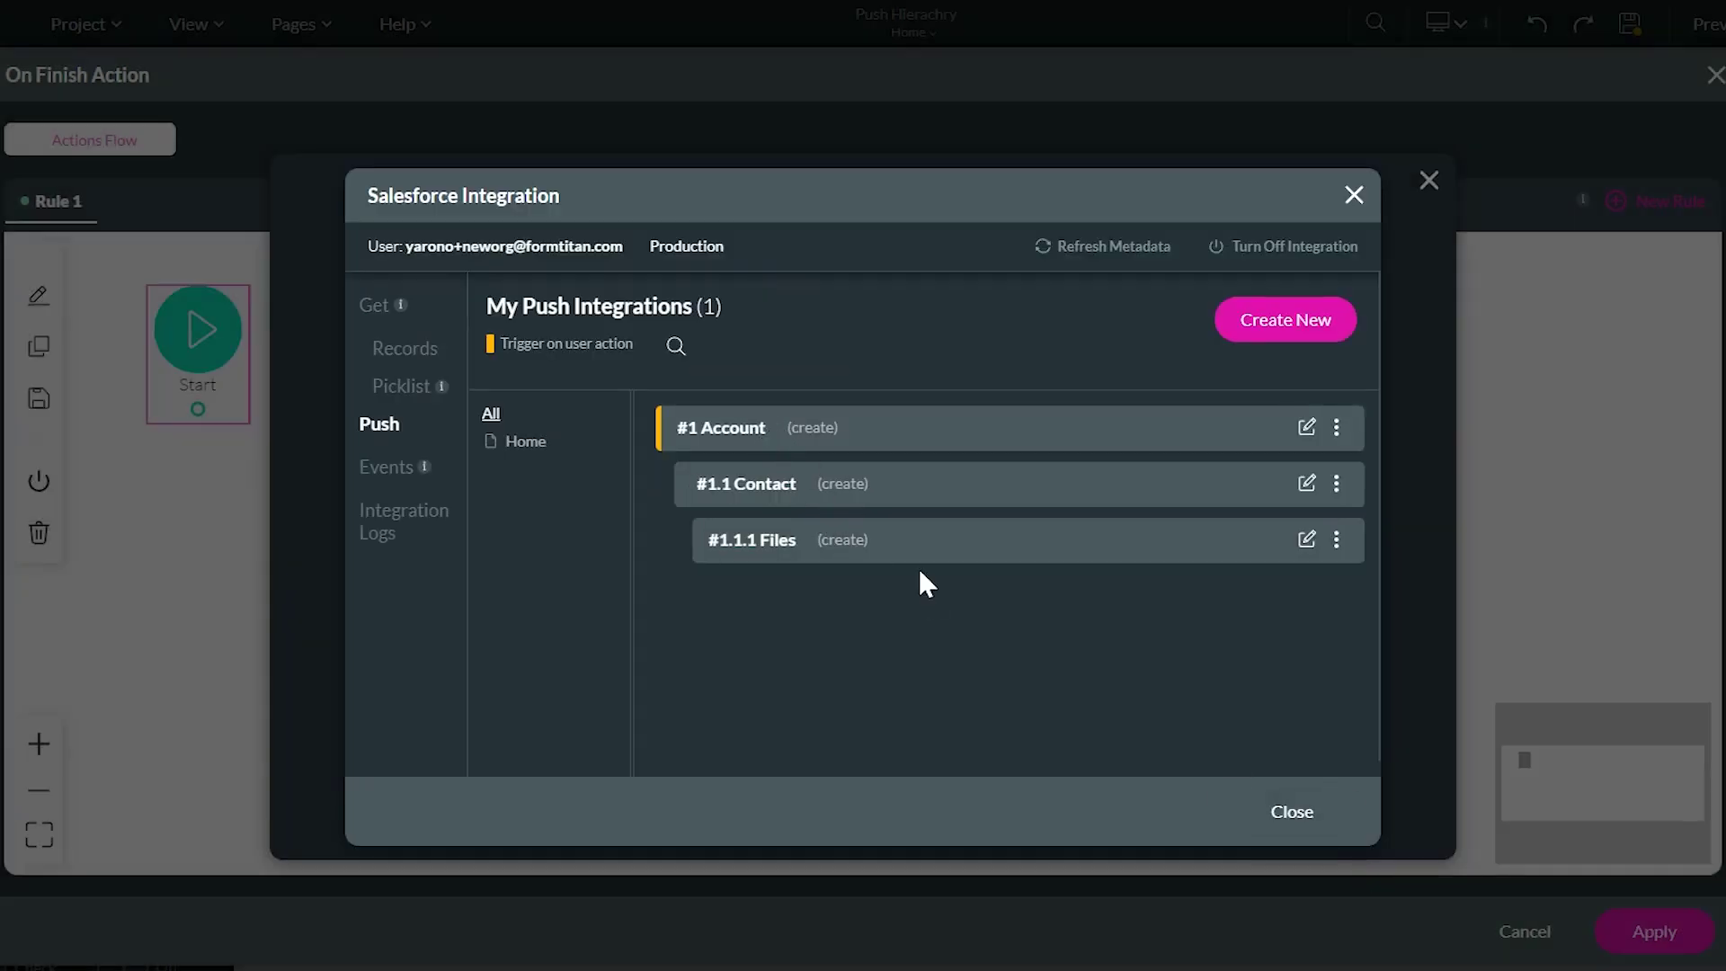
Run #1 Account (create) in a Salesforce node tagged 'Push account contact and file', then apply
left_click(1291, 812)
left_click(778, 369)
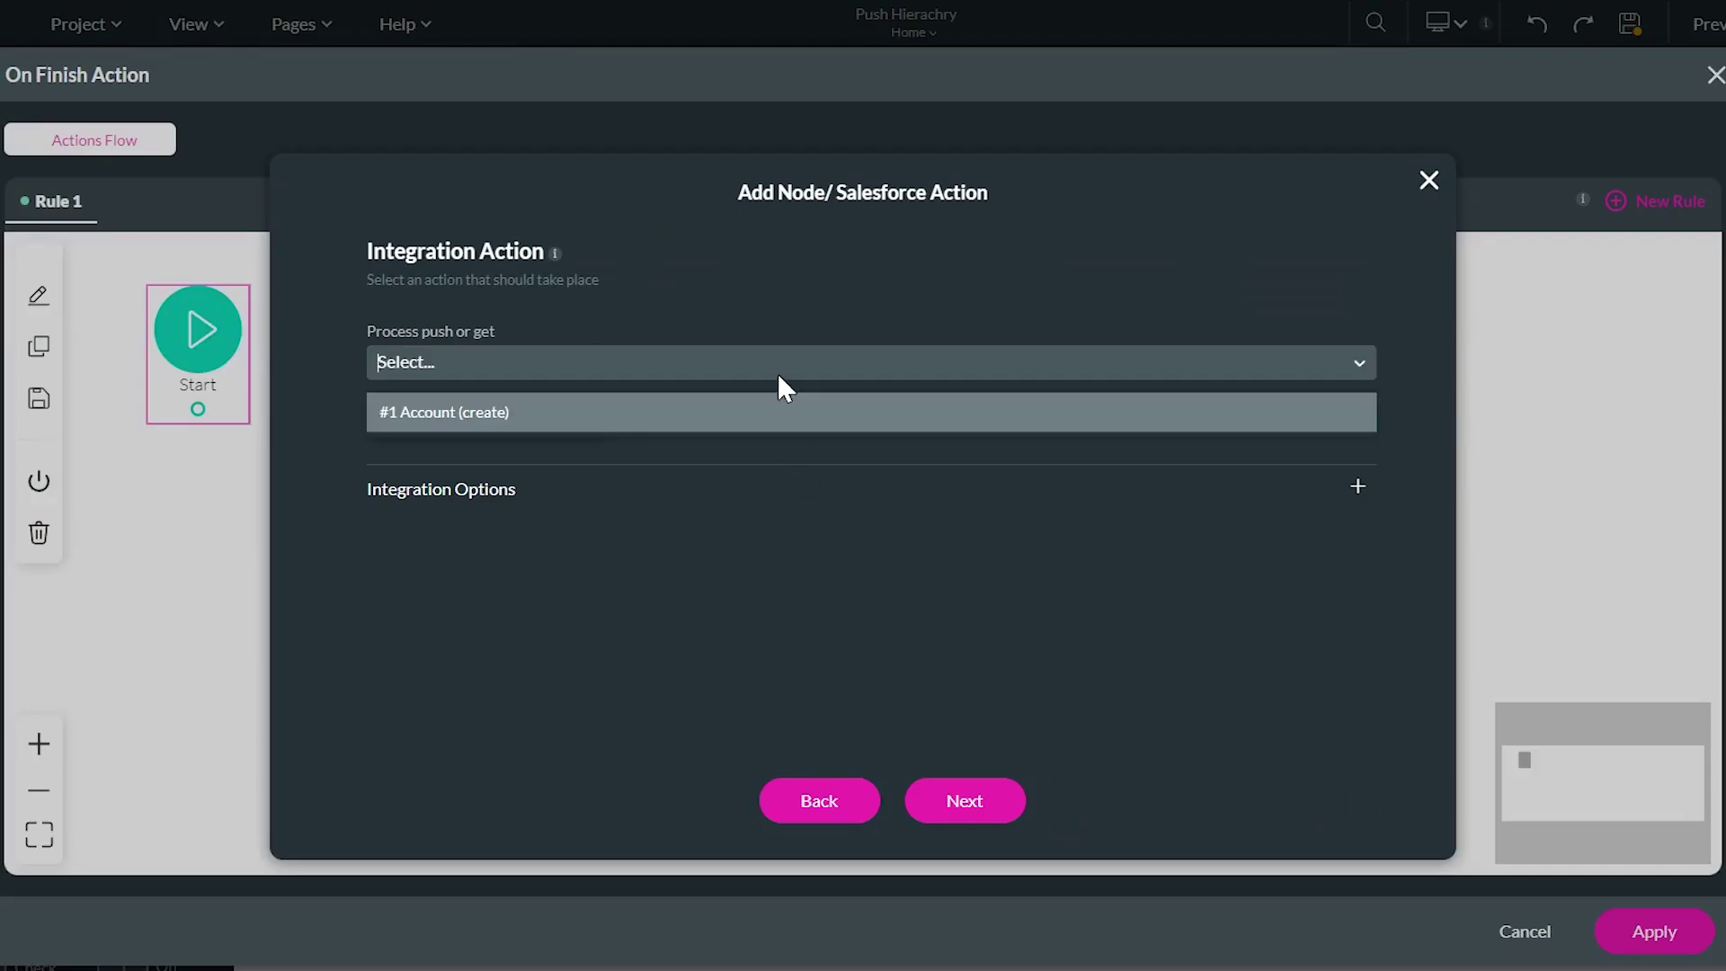
left_click(605, 418)
left_click(445, 363)
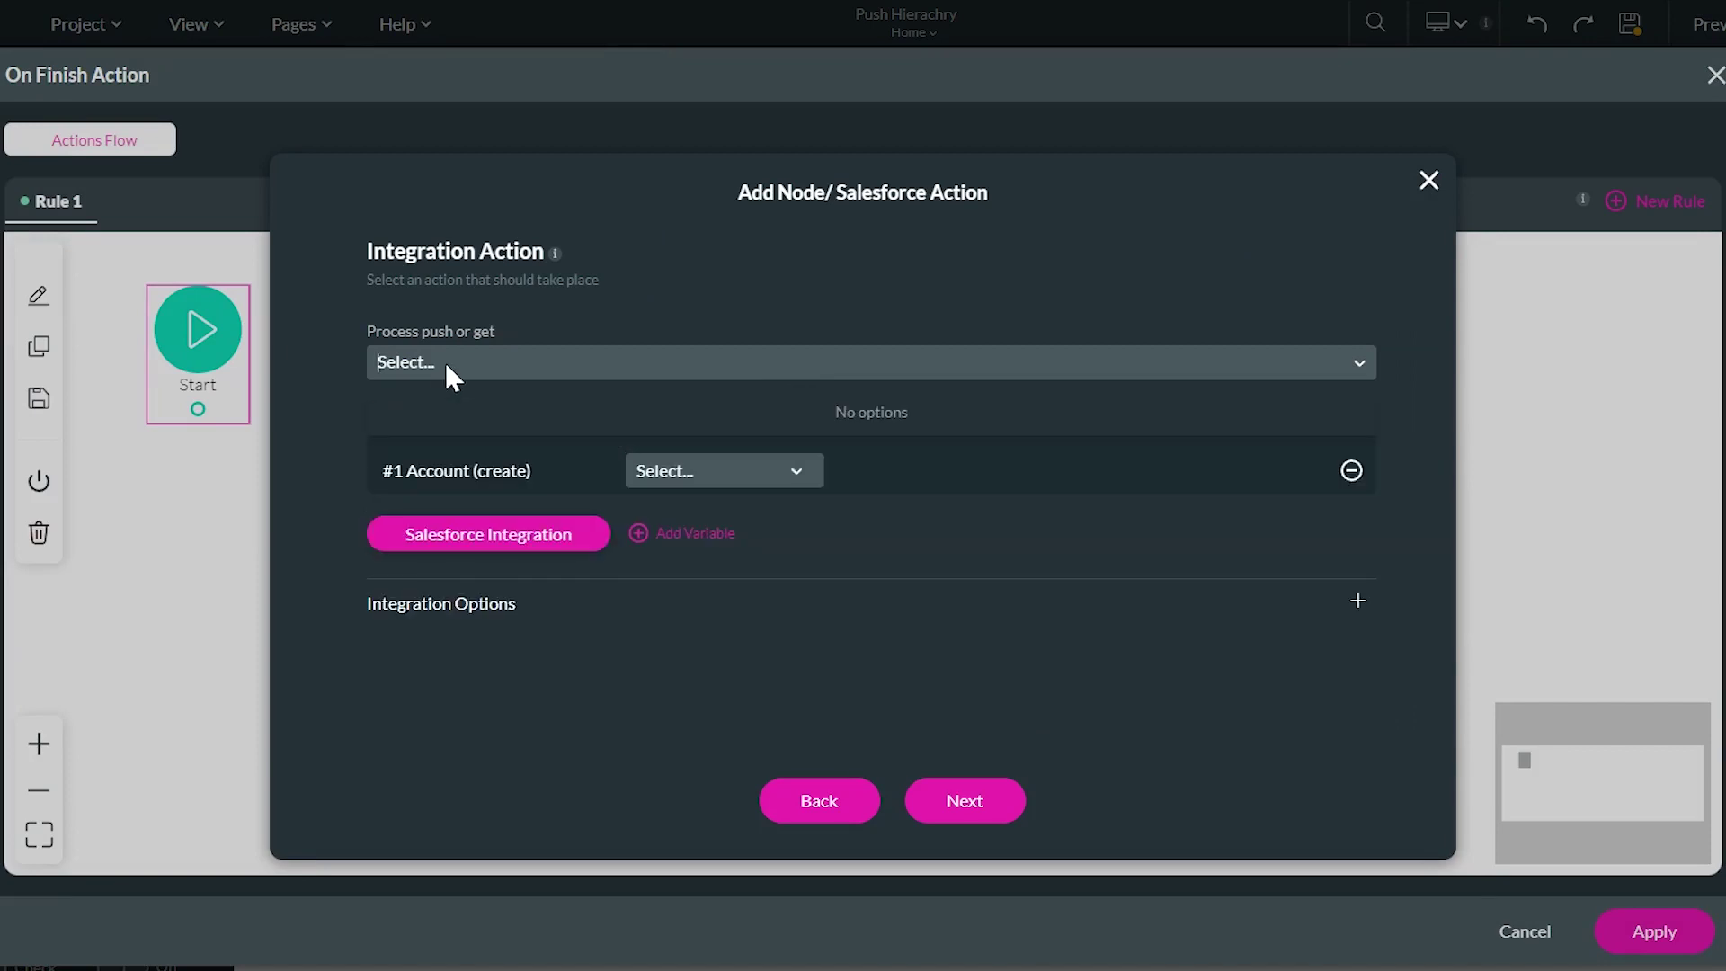
left_click_drag(404, 470, 541, 481)
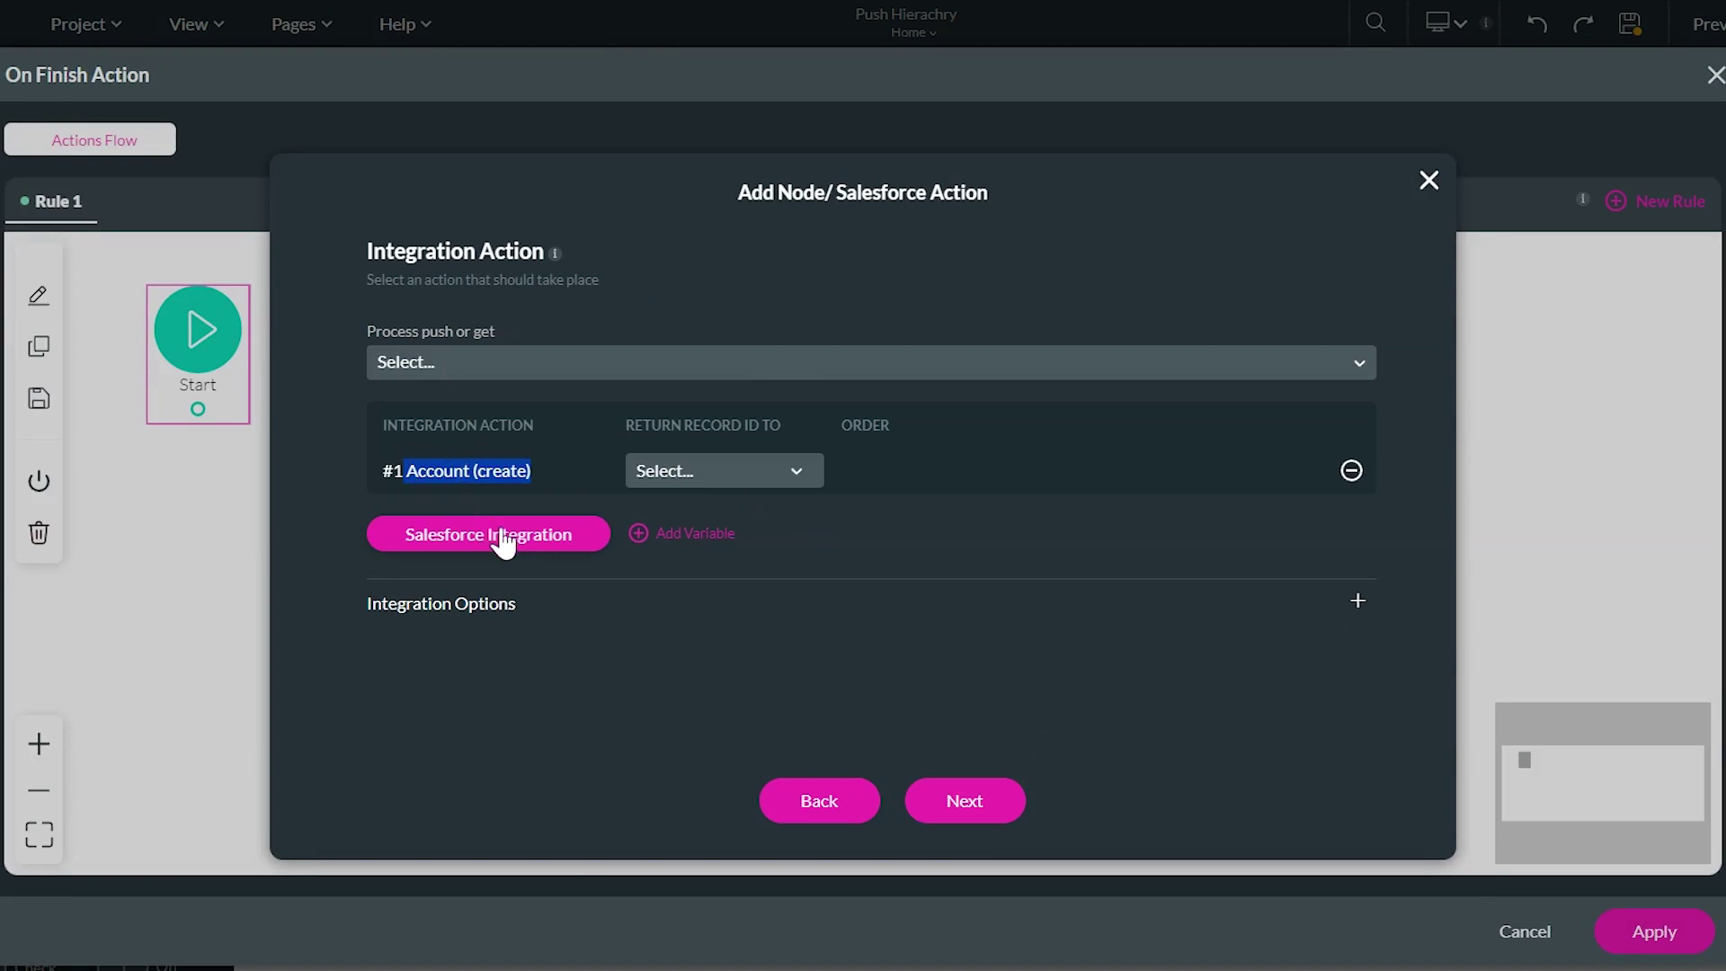
left_click(964, 801)
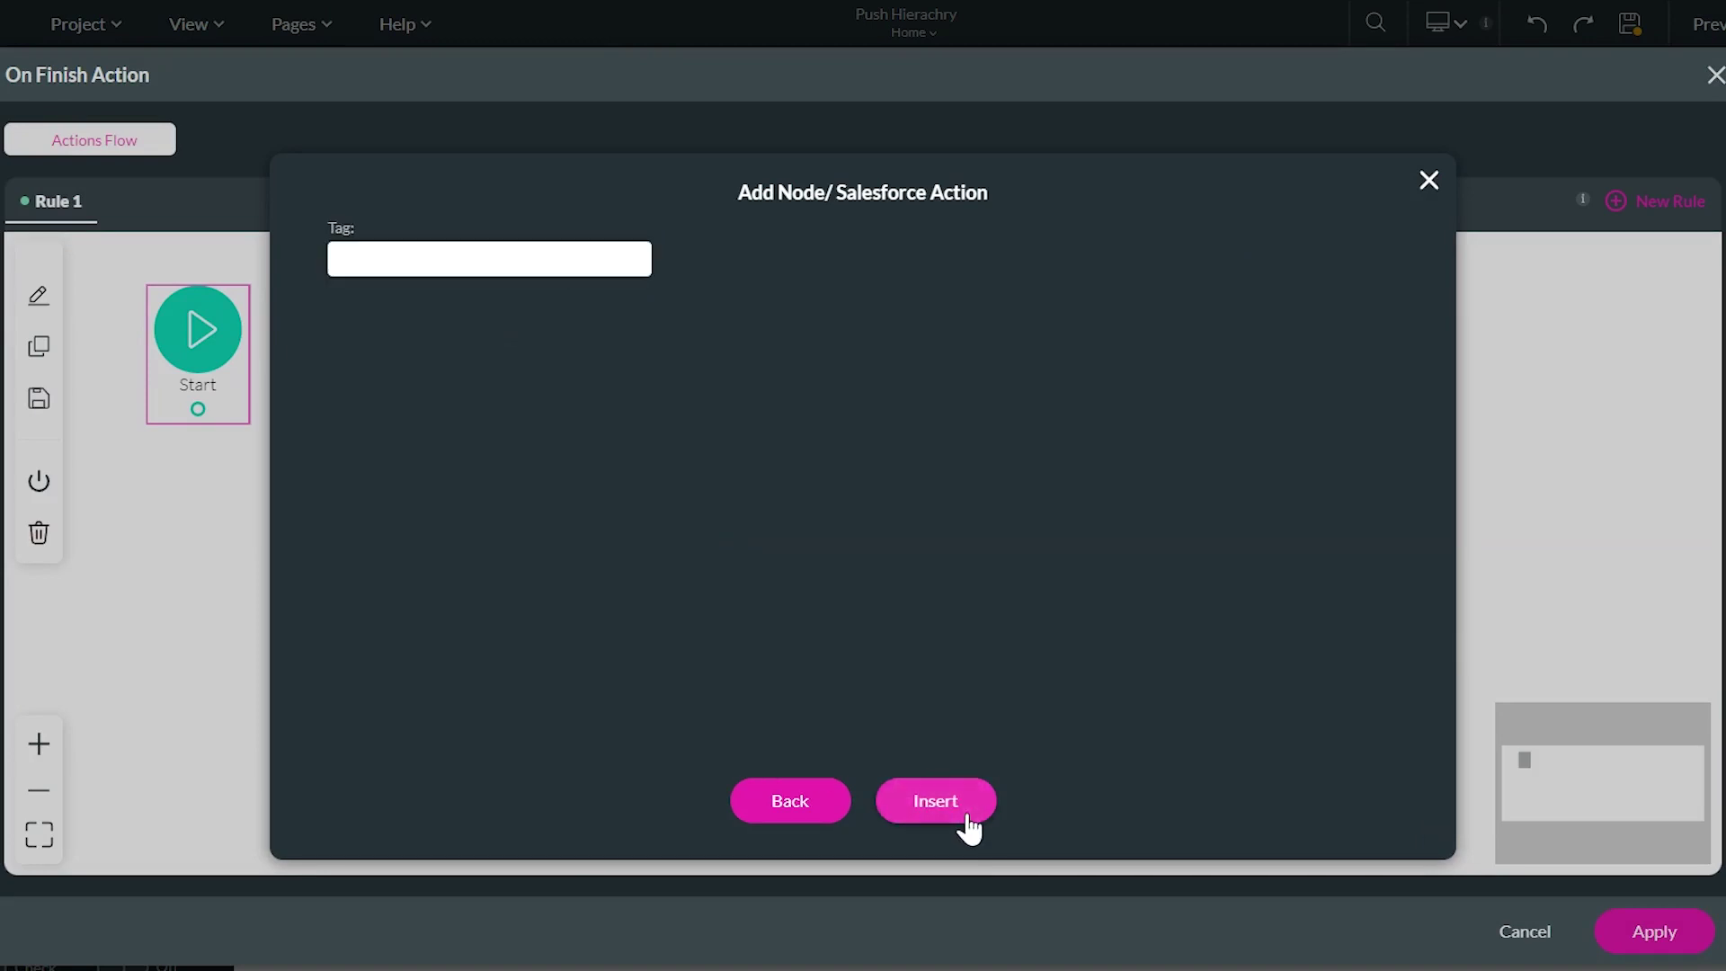
type("Push account contact and file")
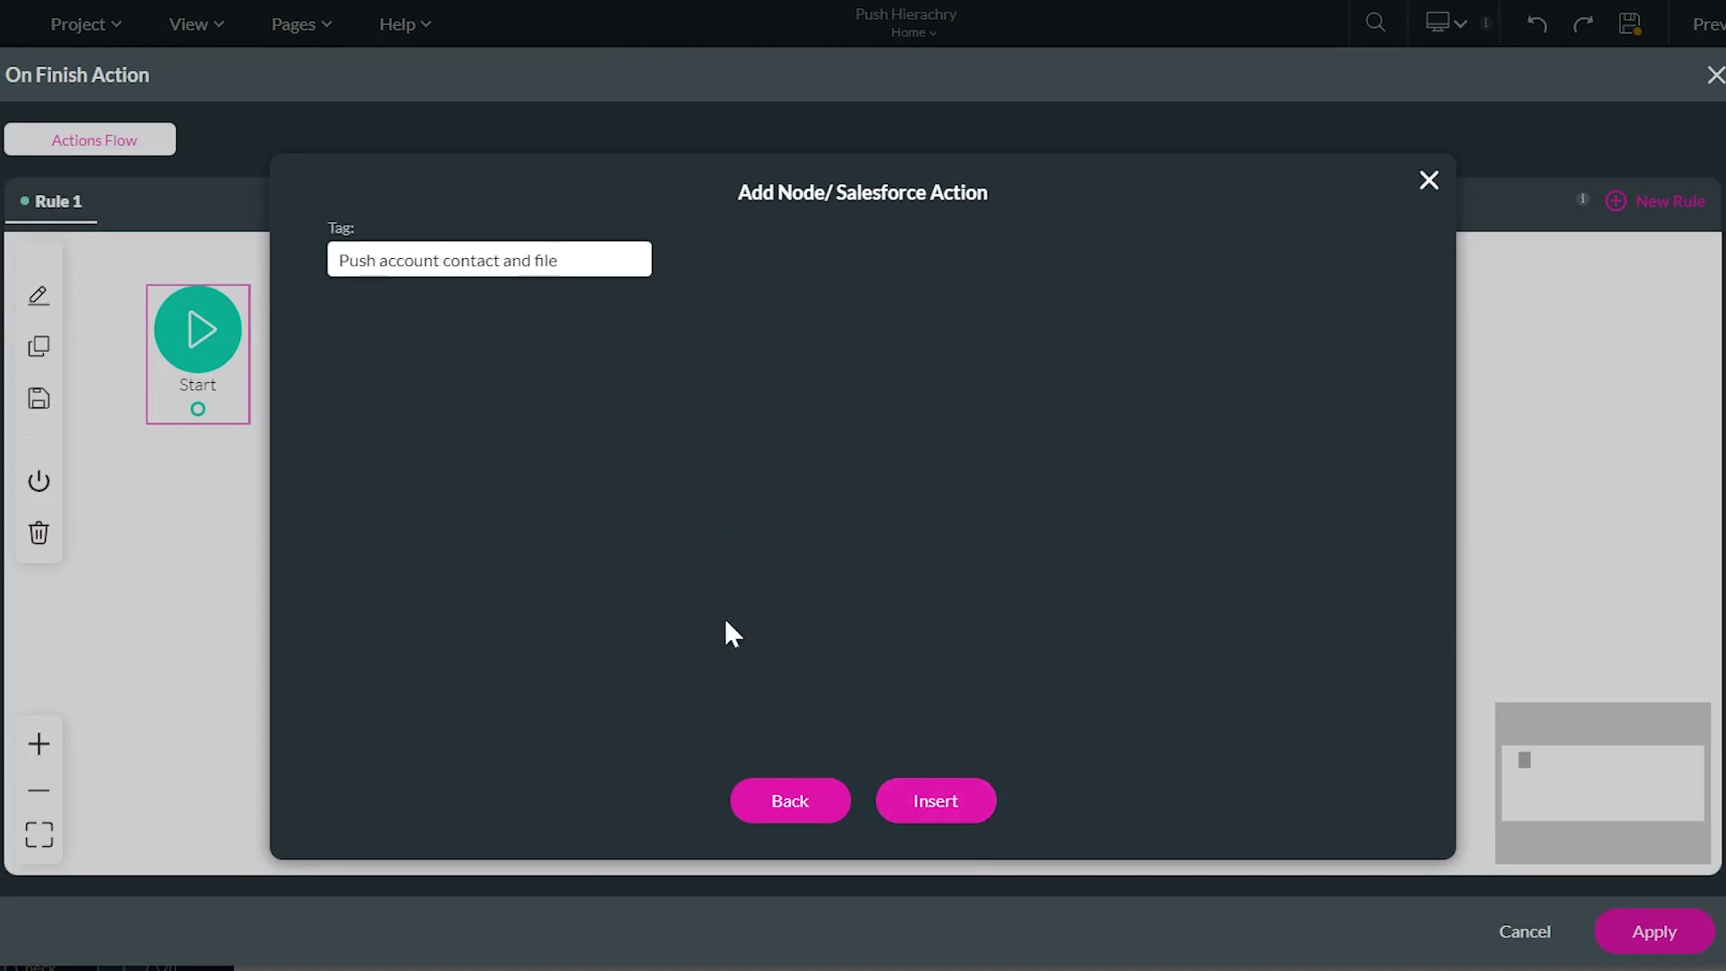
left_click(925, 807)
left_click(1492, 854)
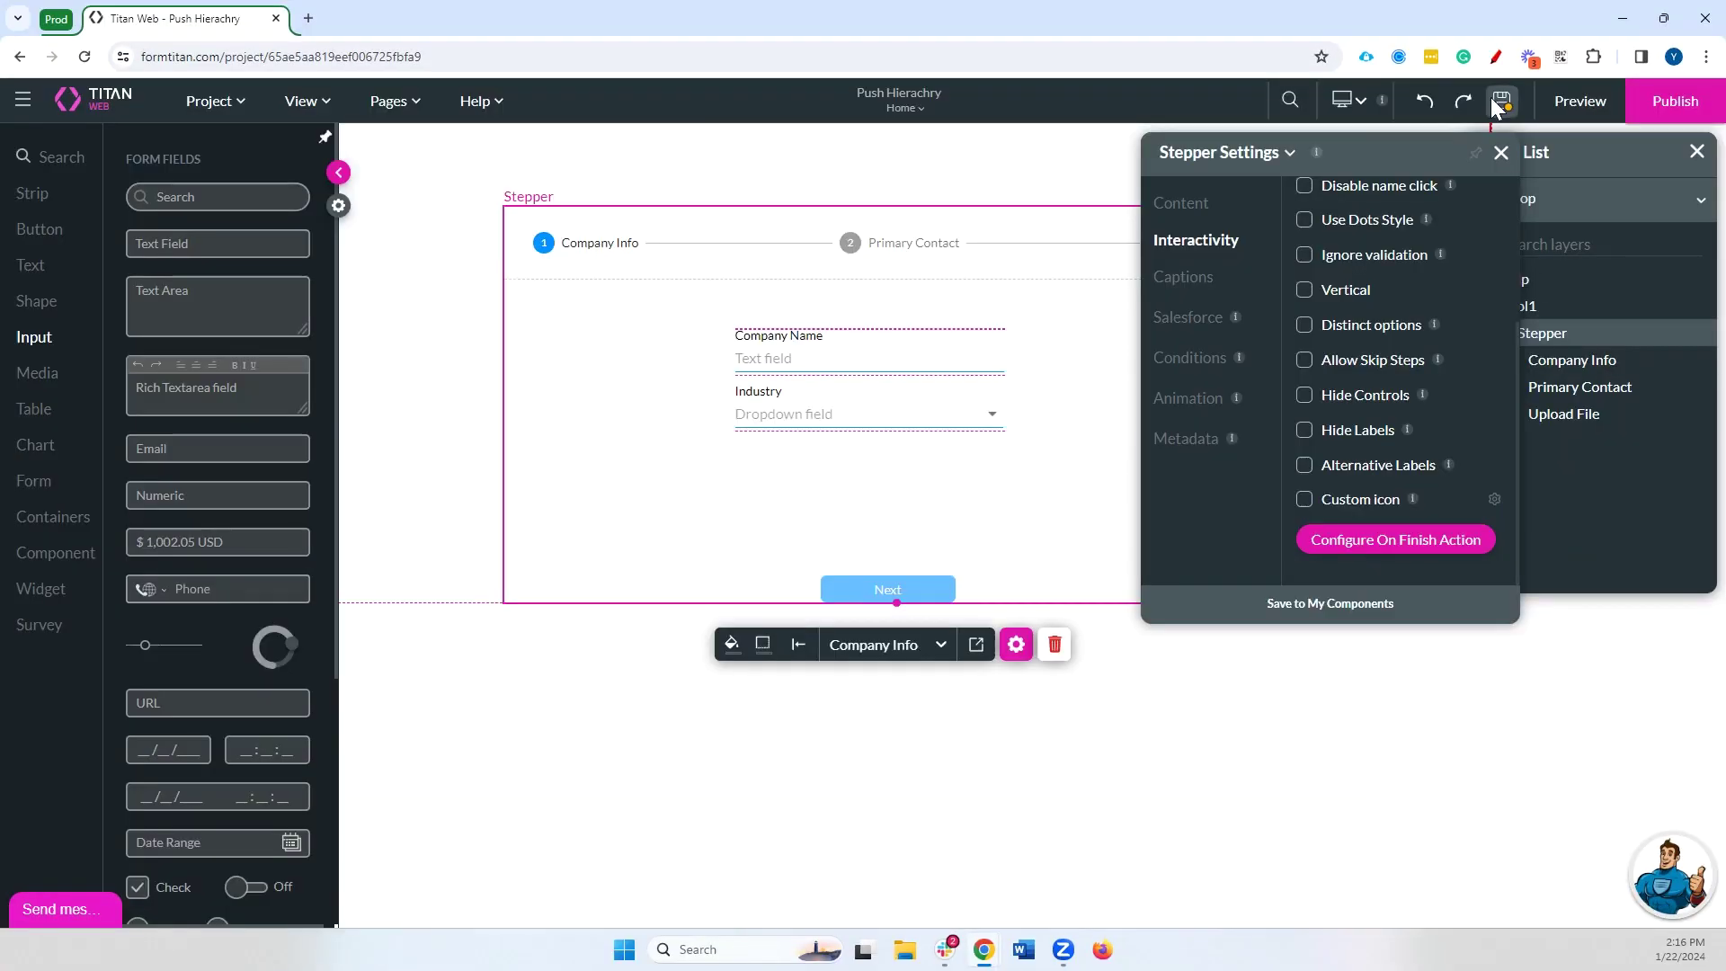
Preview the form, entering 'Titan' as Company Name, then return to the editor
left_click(1579, 103)
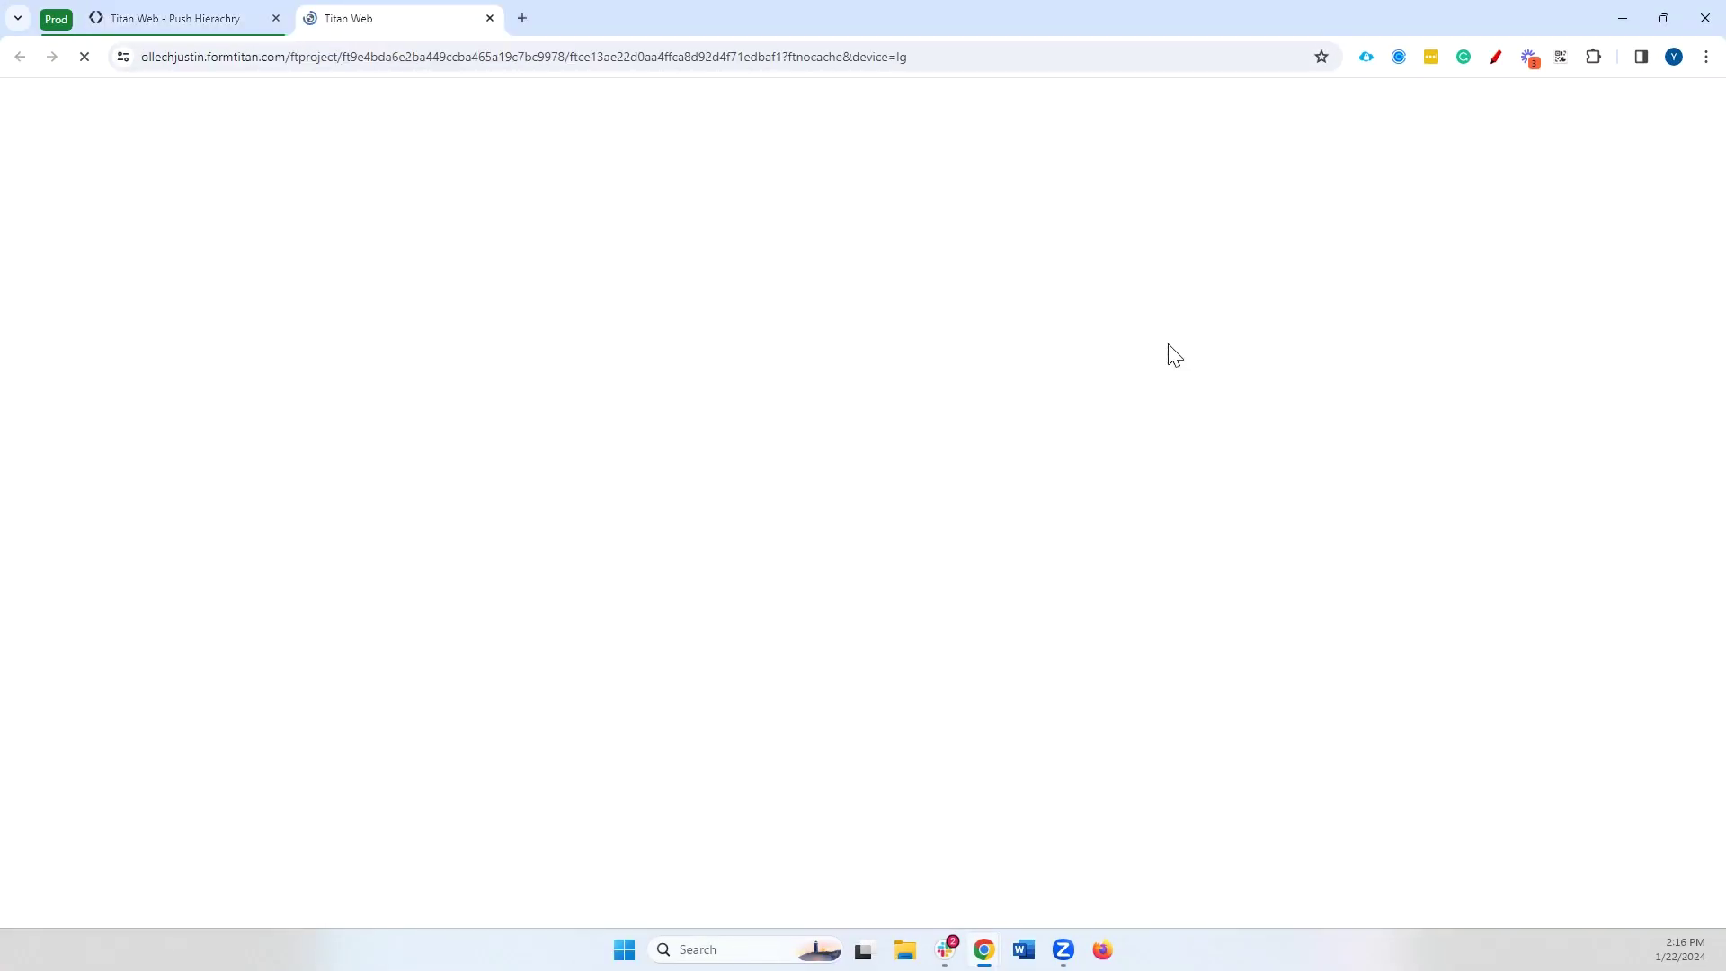
left_click(790, 316)
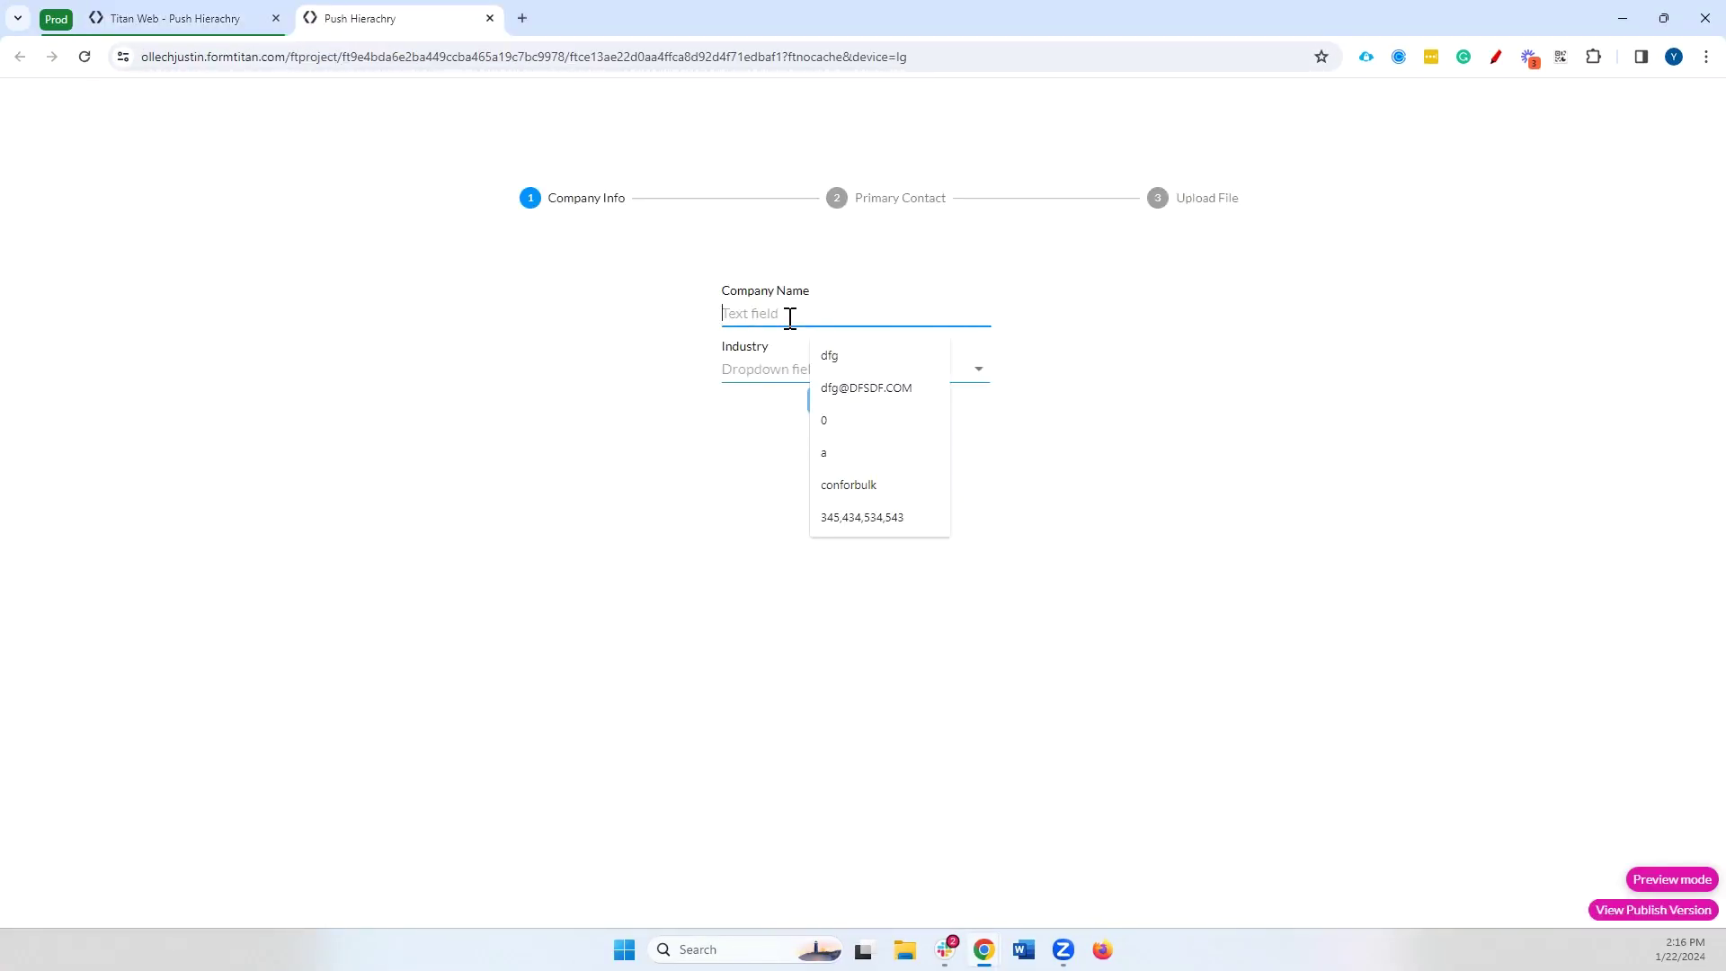
type("Titan")
key("Tab")
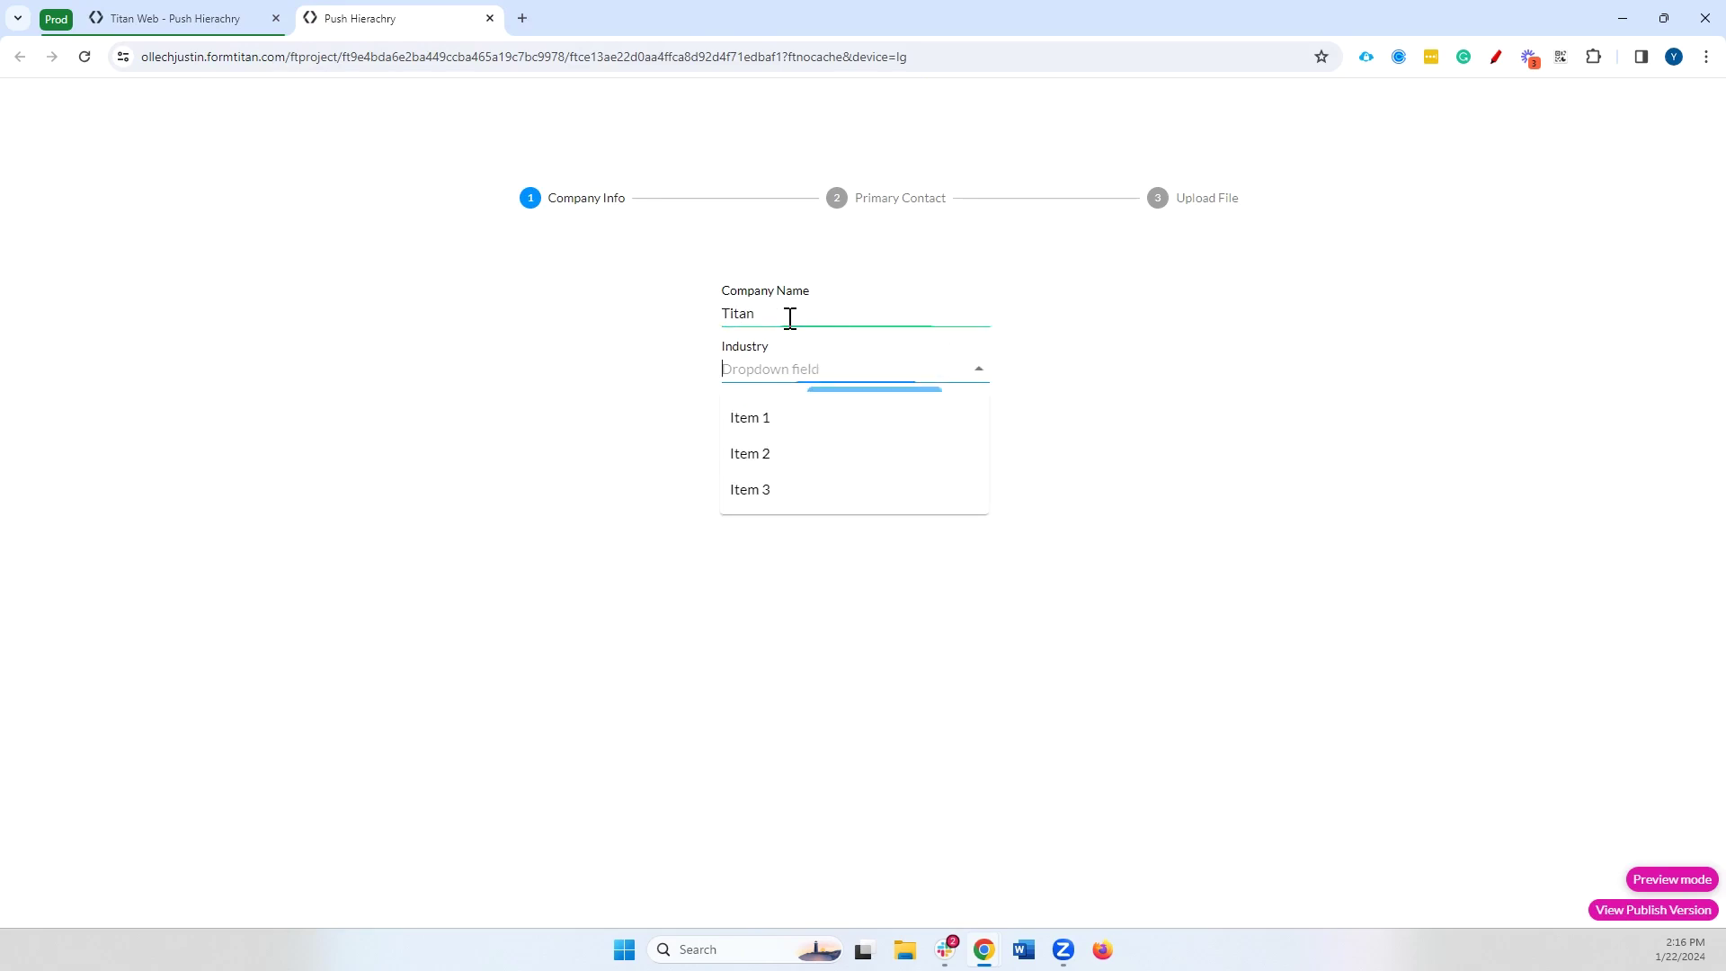
left_click(489, 18)
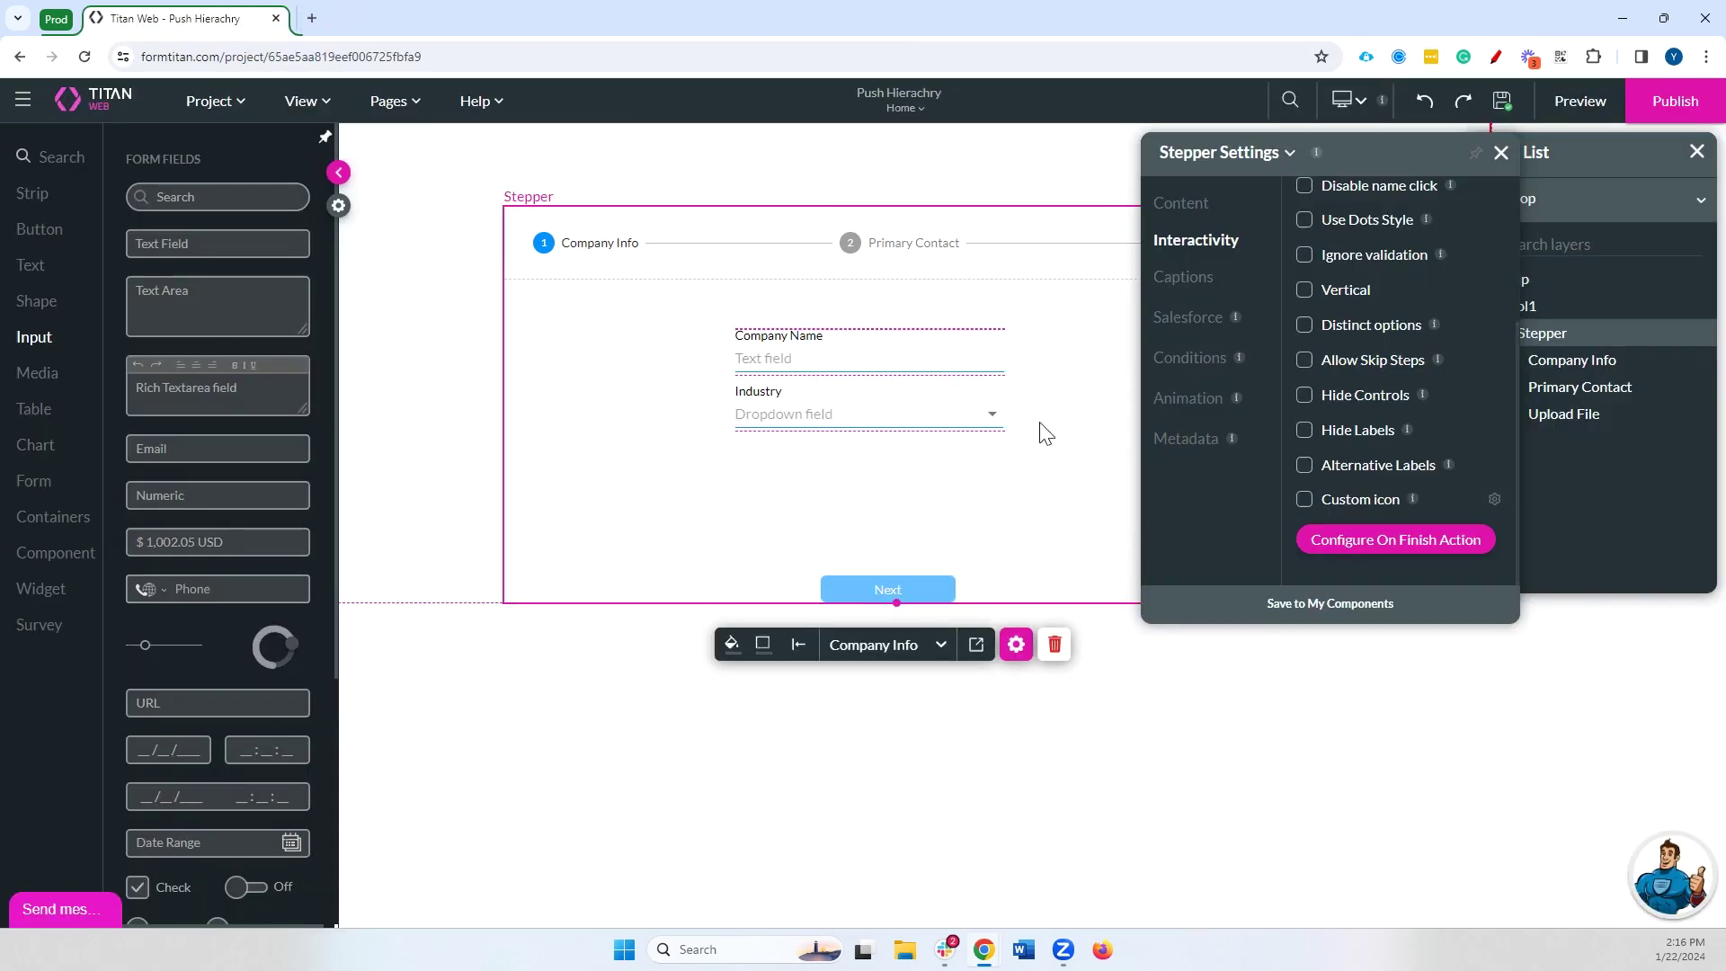
Make the Industry dropdown sync dynamic values from Salesforce Account > Industry, then reload the preview
left_click(904, 418)
left_click(1304, 308)
left_click(1348, 346)
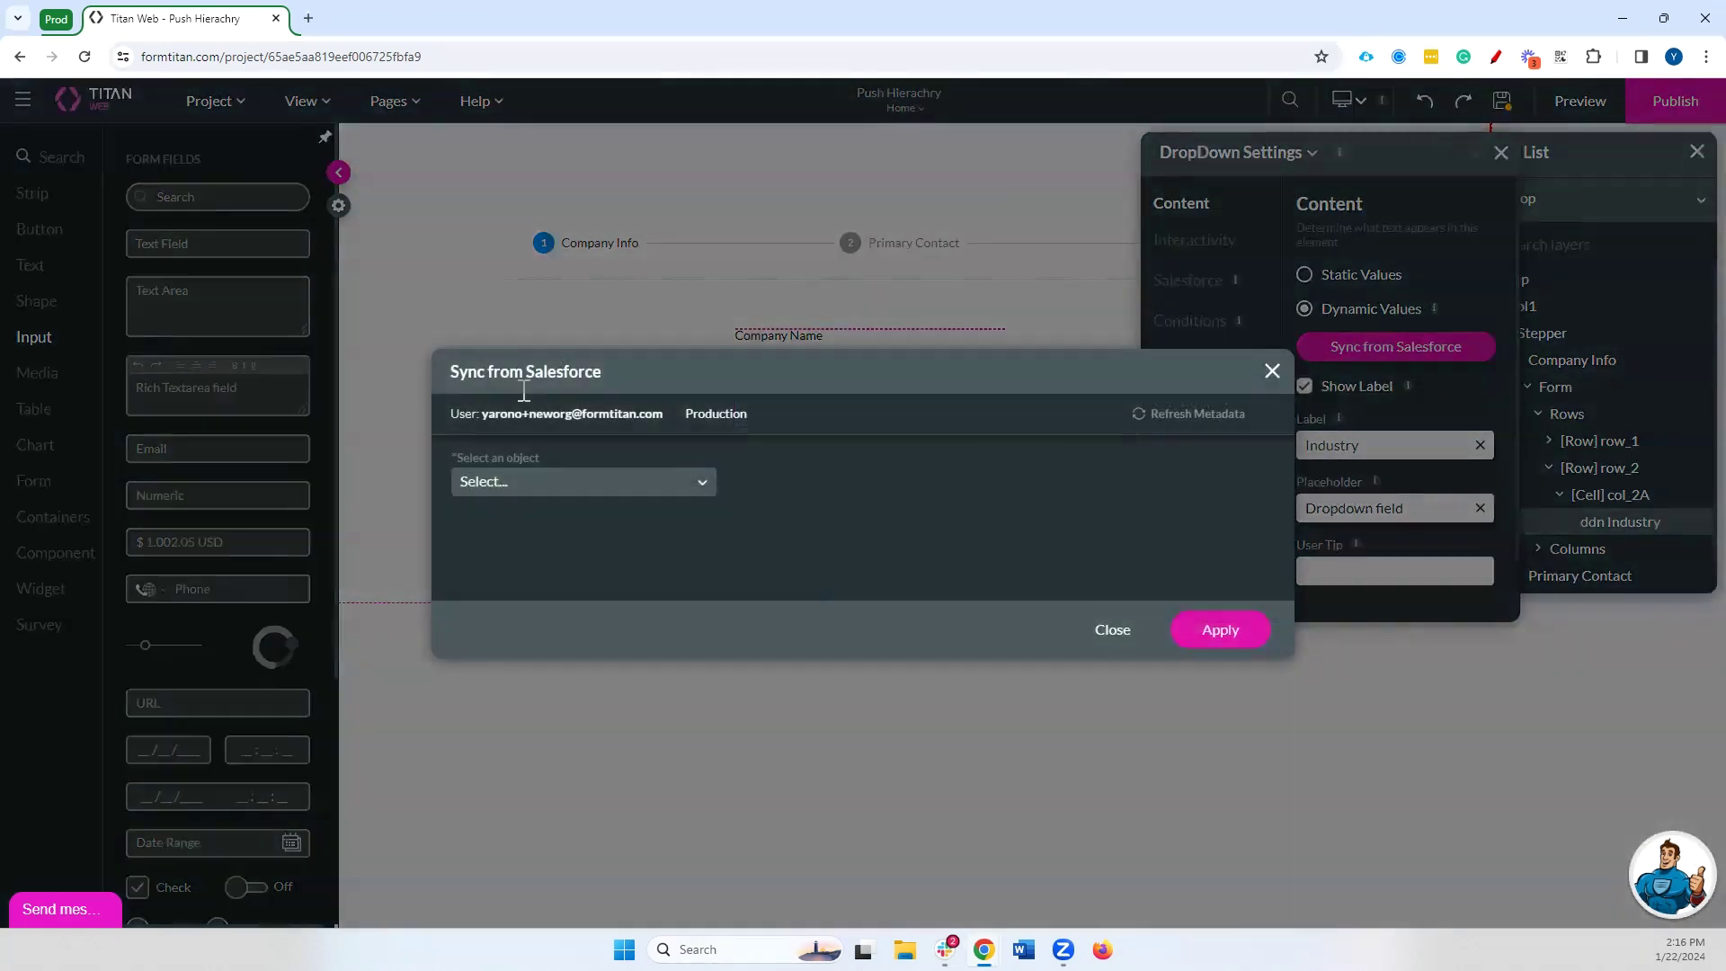
left_click(520, 483)
type("acc")
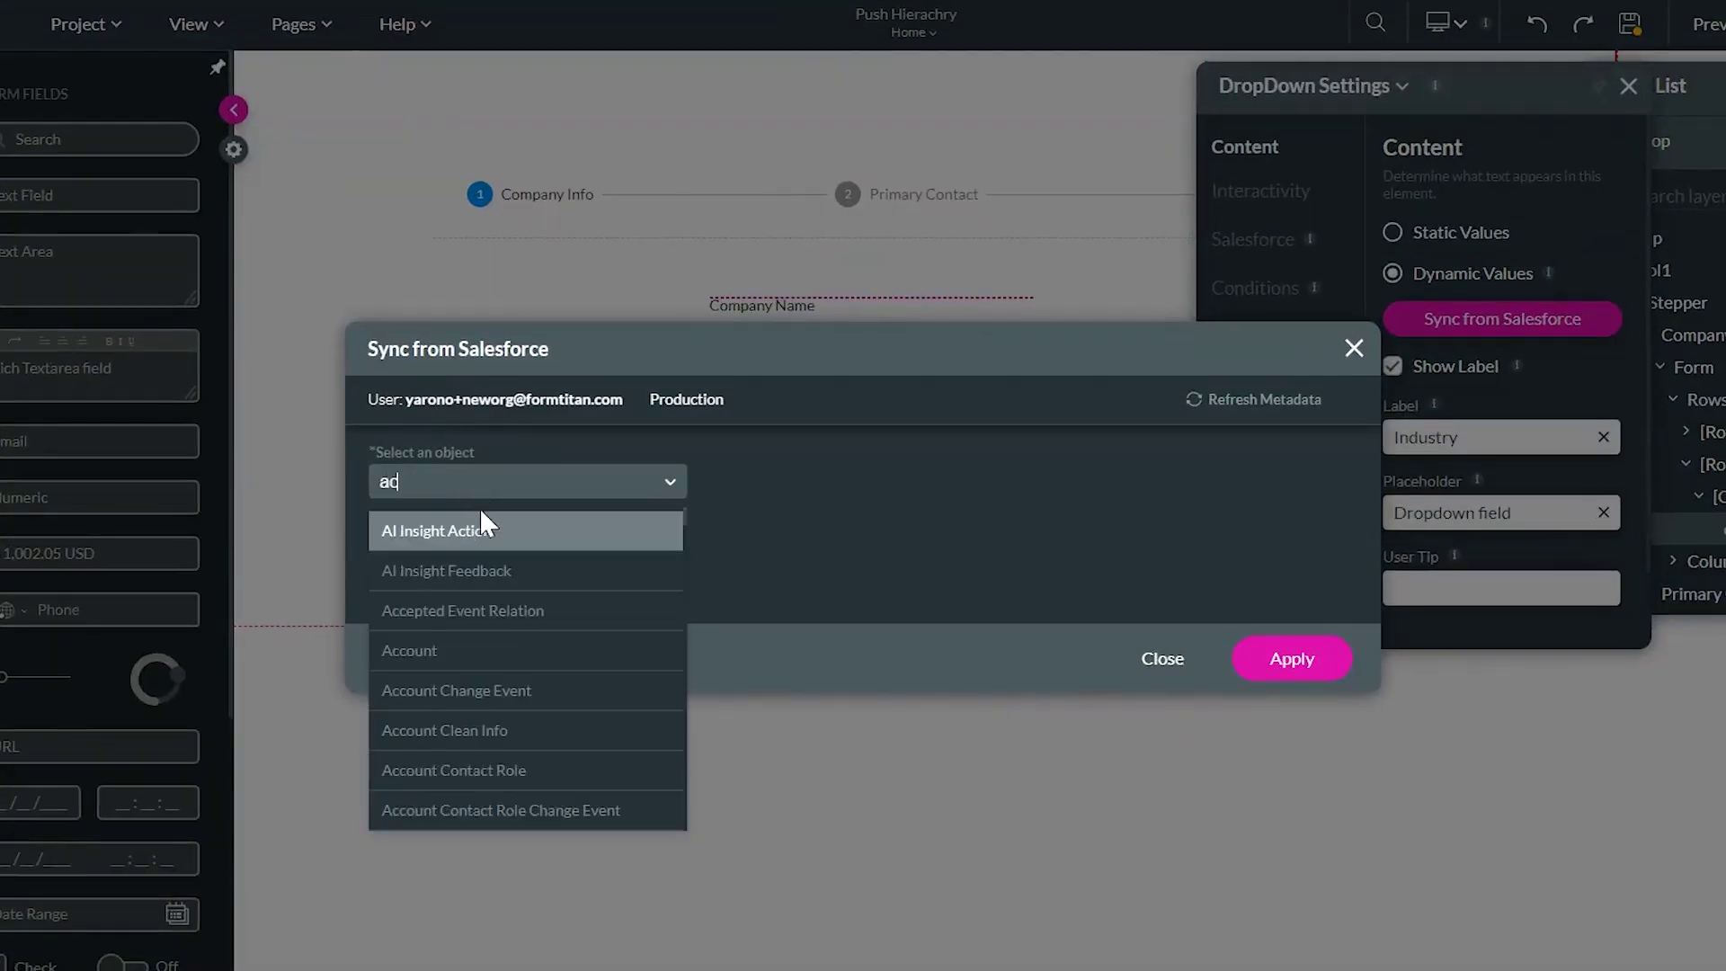
left_click(470, 575)
left_click(458, 554)
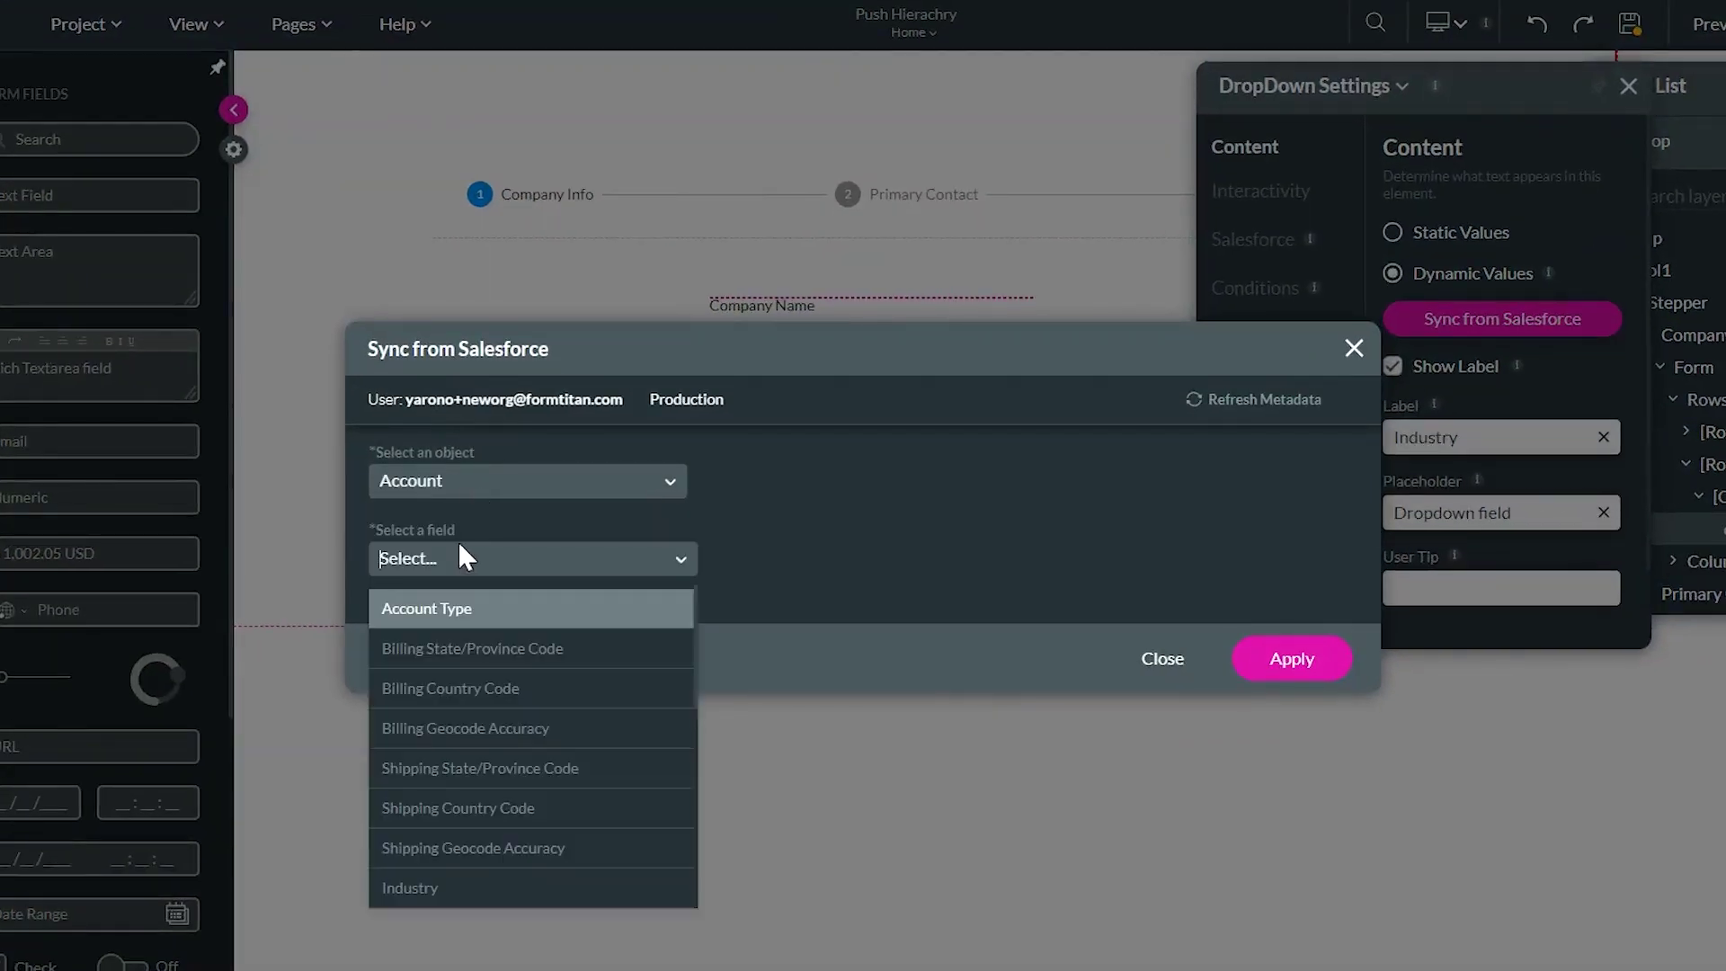
type("ind")
left_click(518, 610)
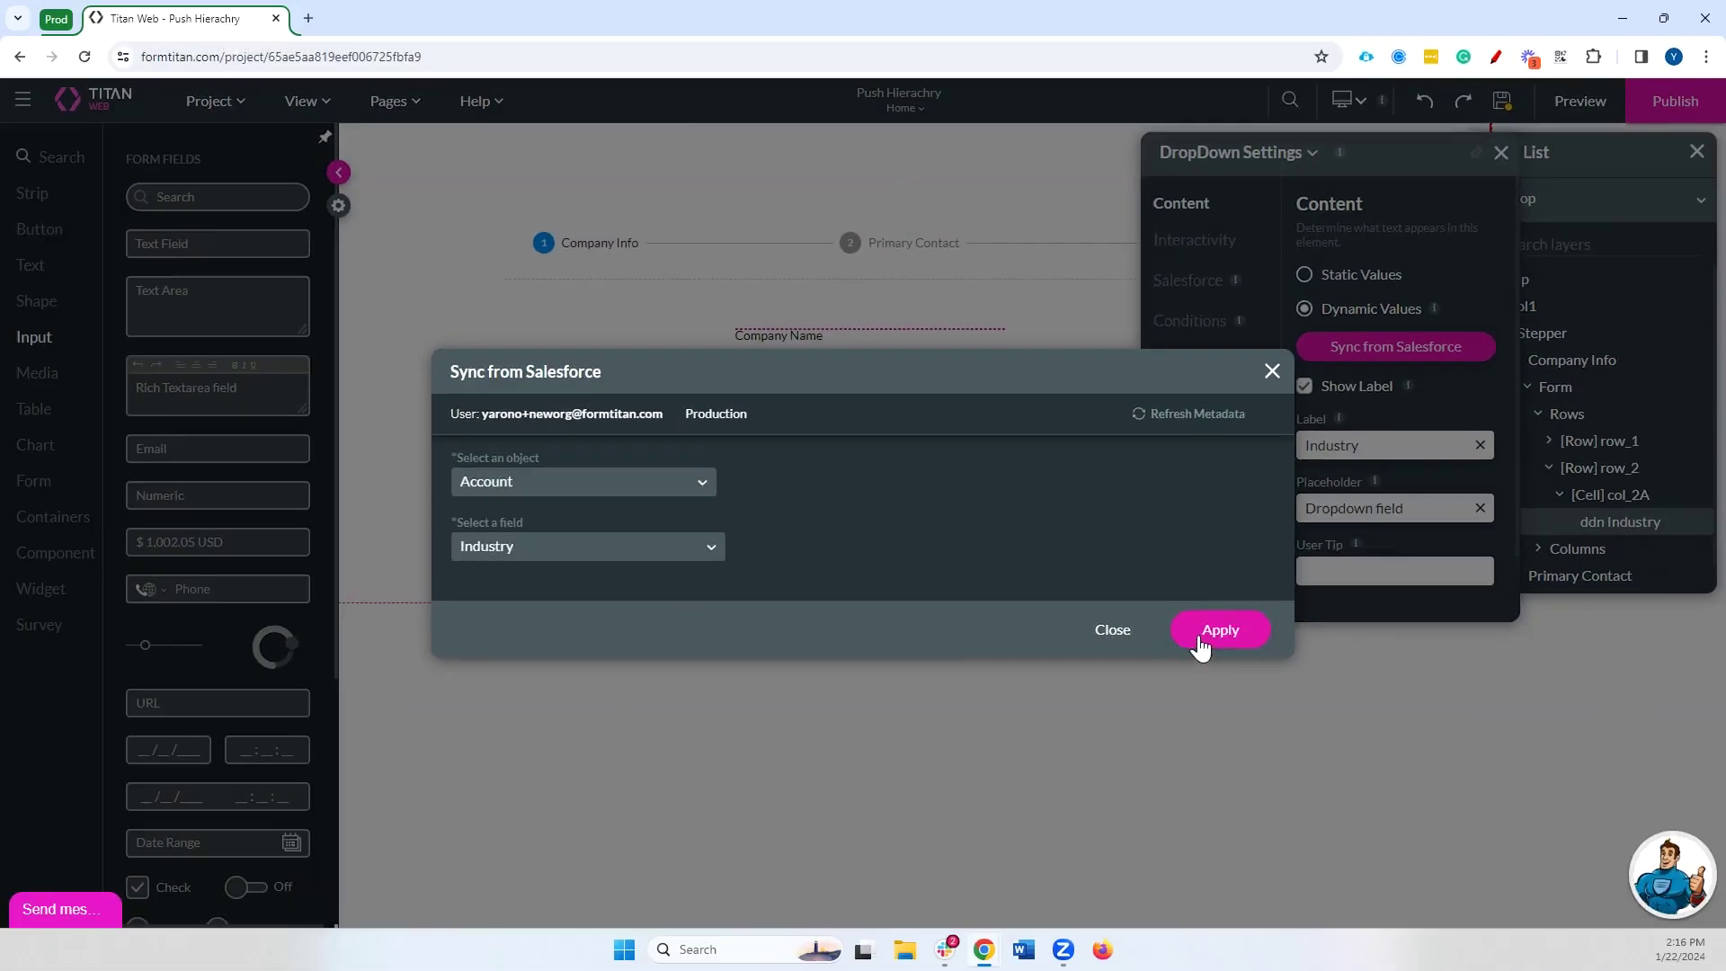
left_click(1291, 658)
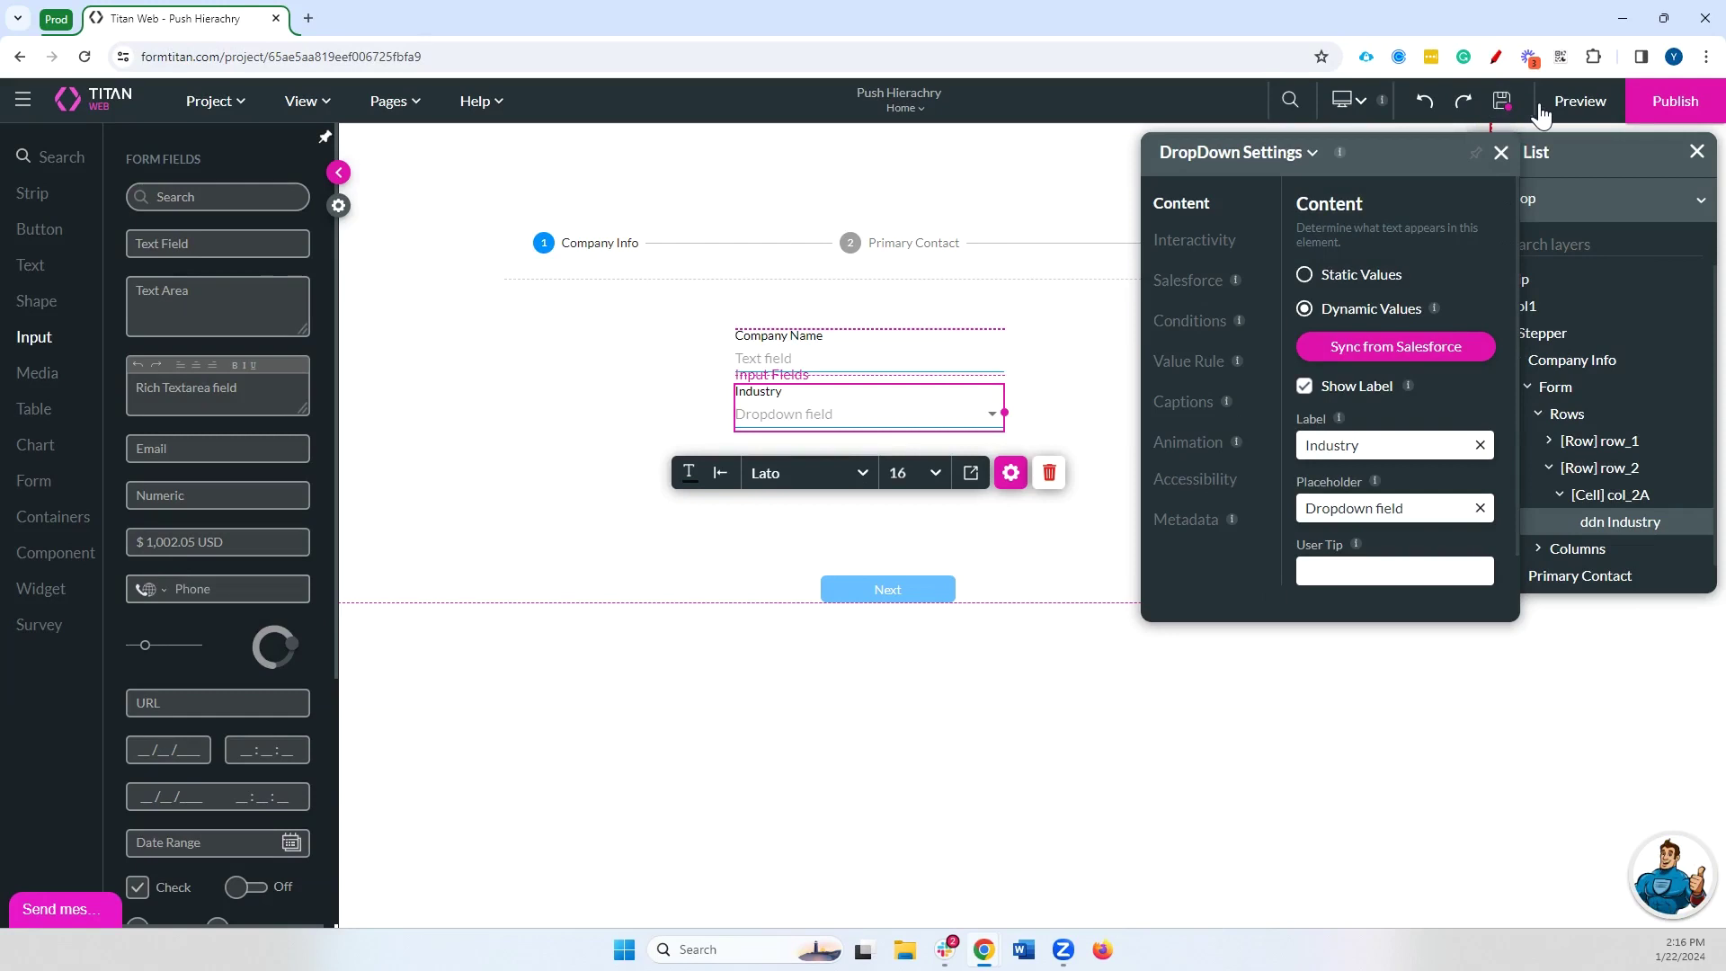
left_click(1539, 102)
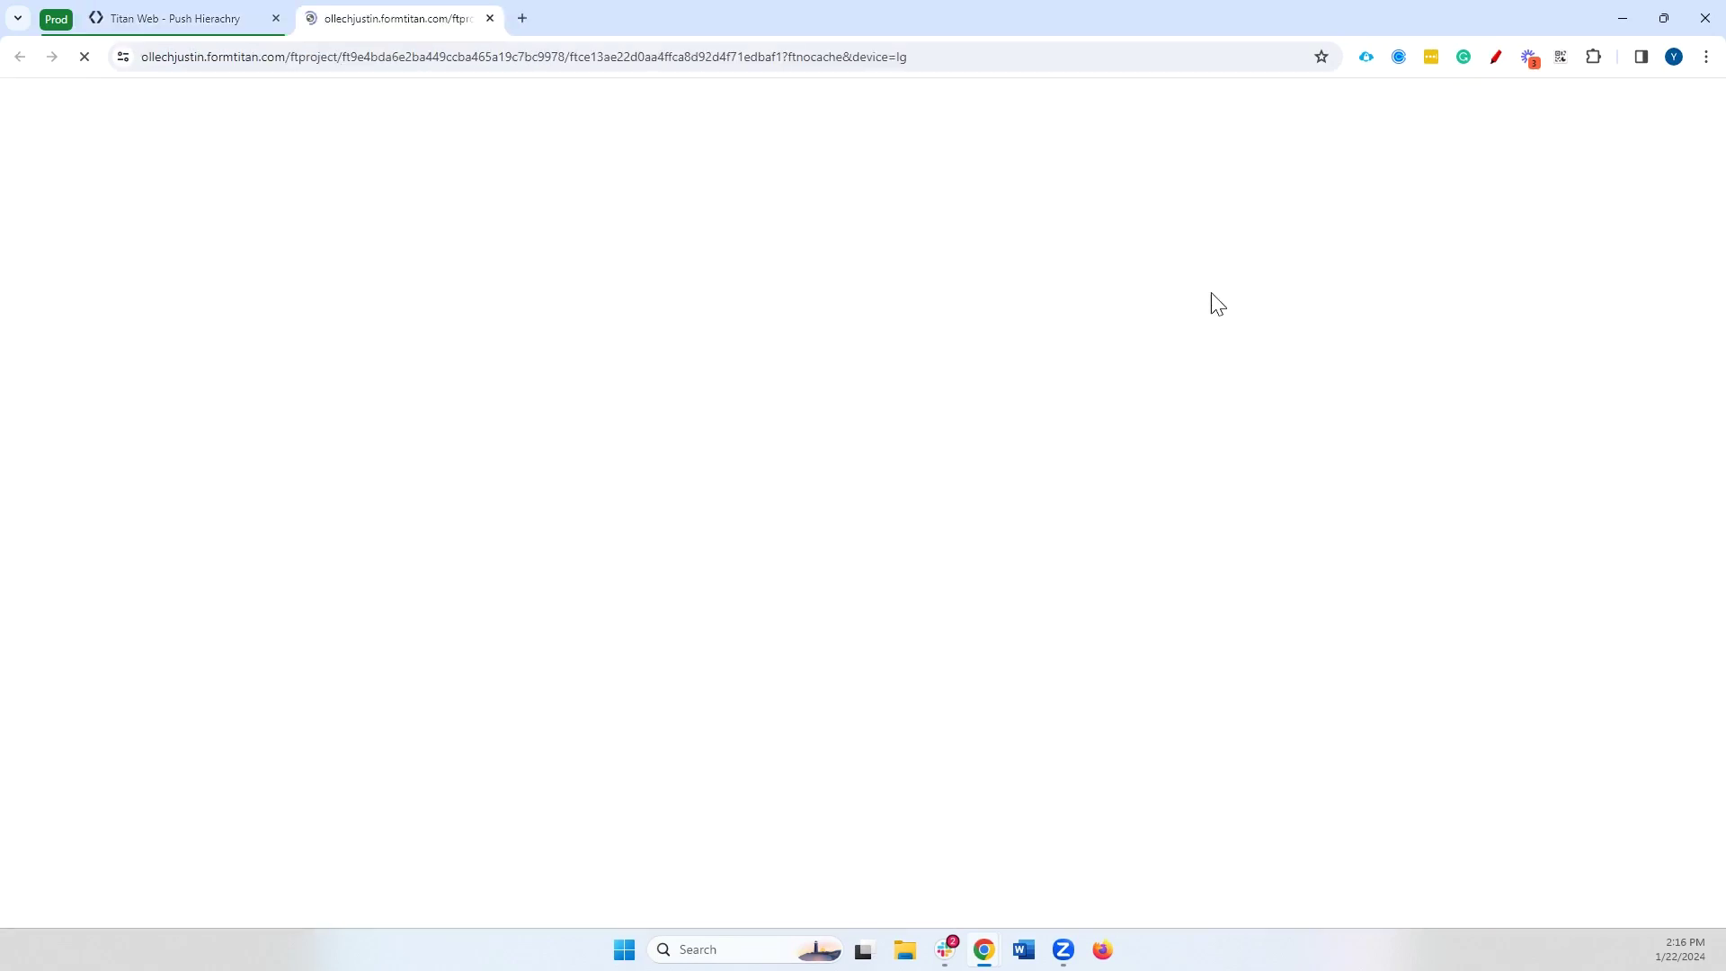
Fill Company Info with Company Name 'Titan' and Industry 'Banking', then continue
left_click(762, 305)
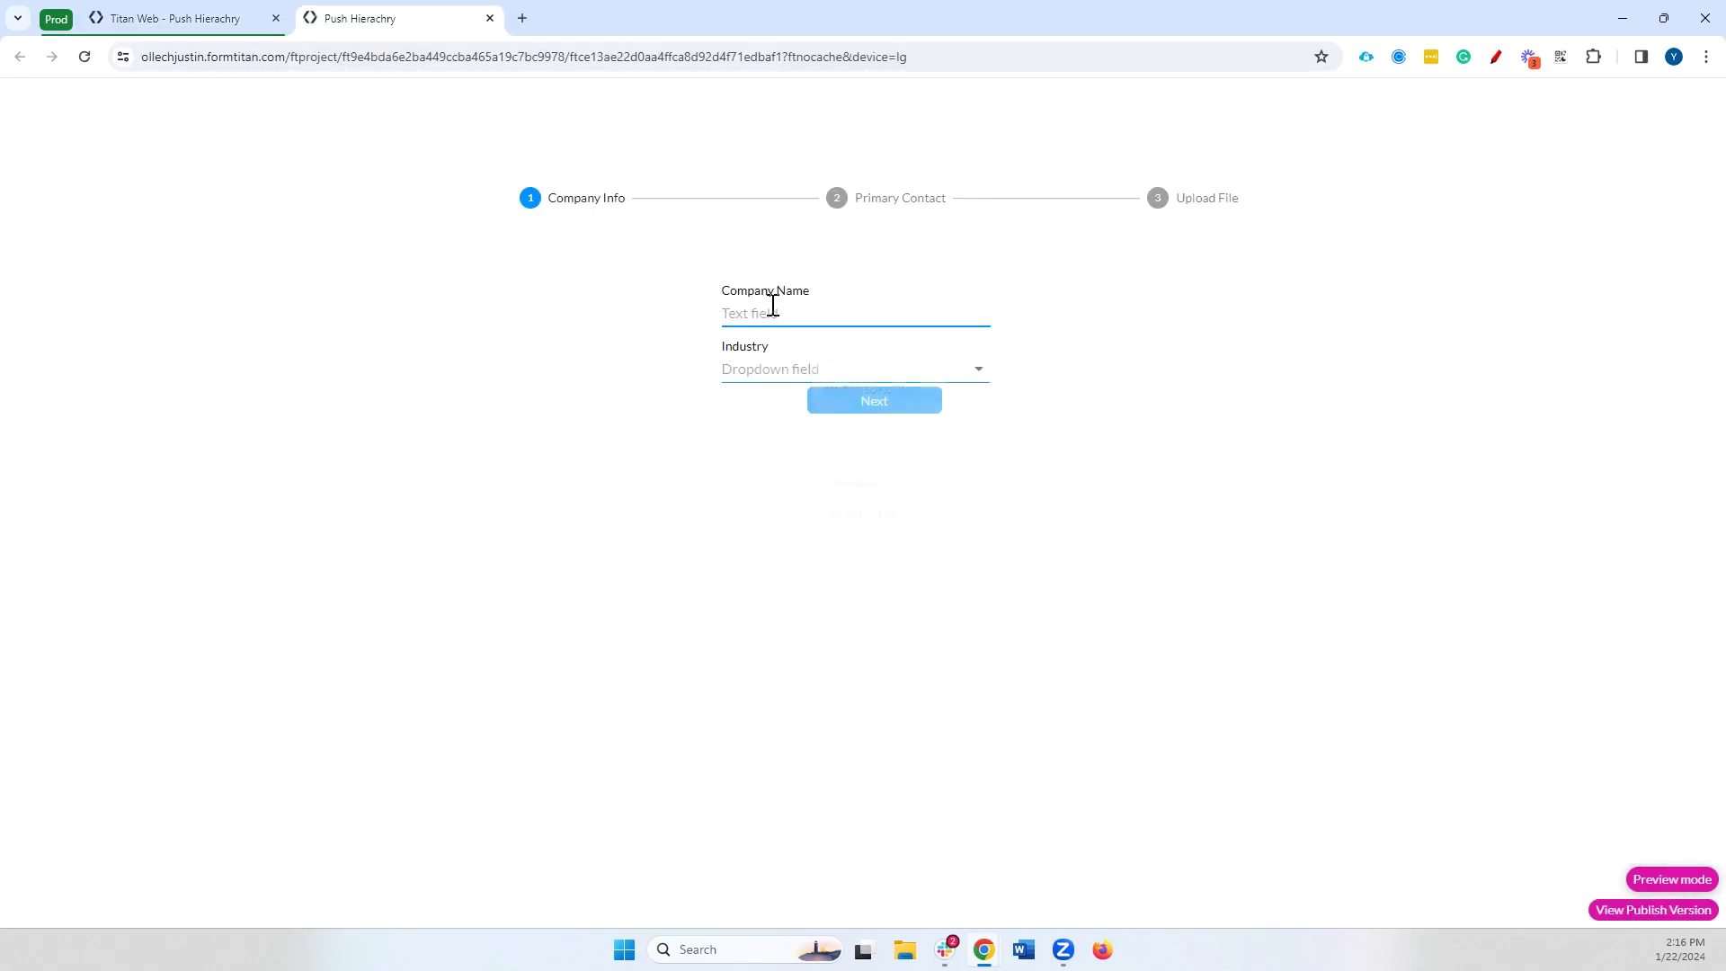
type("Titan")
key("Tab")
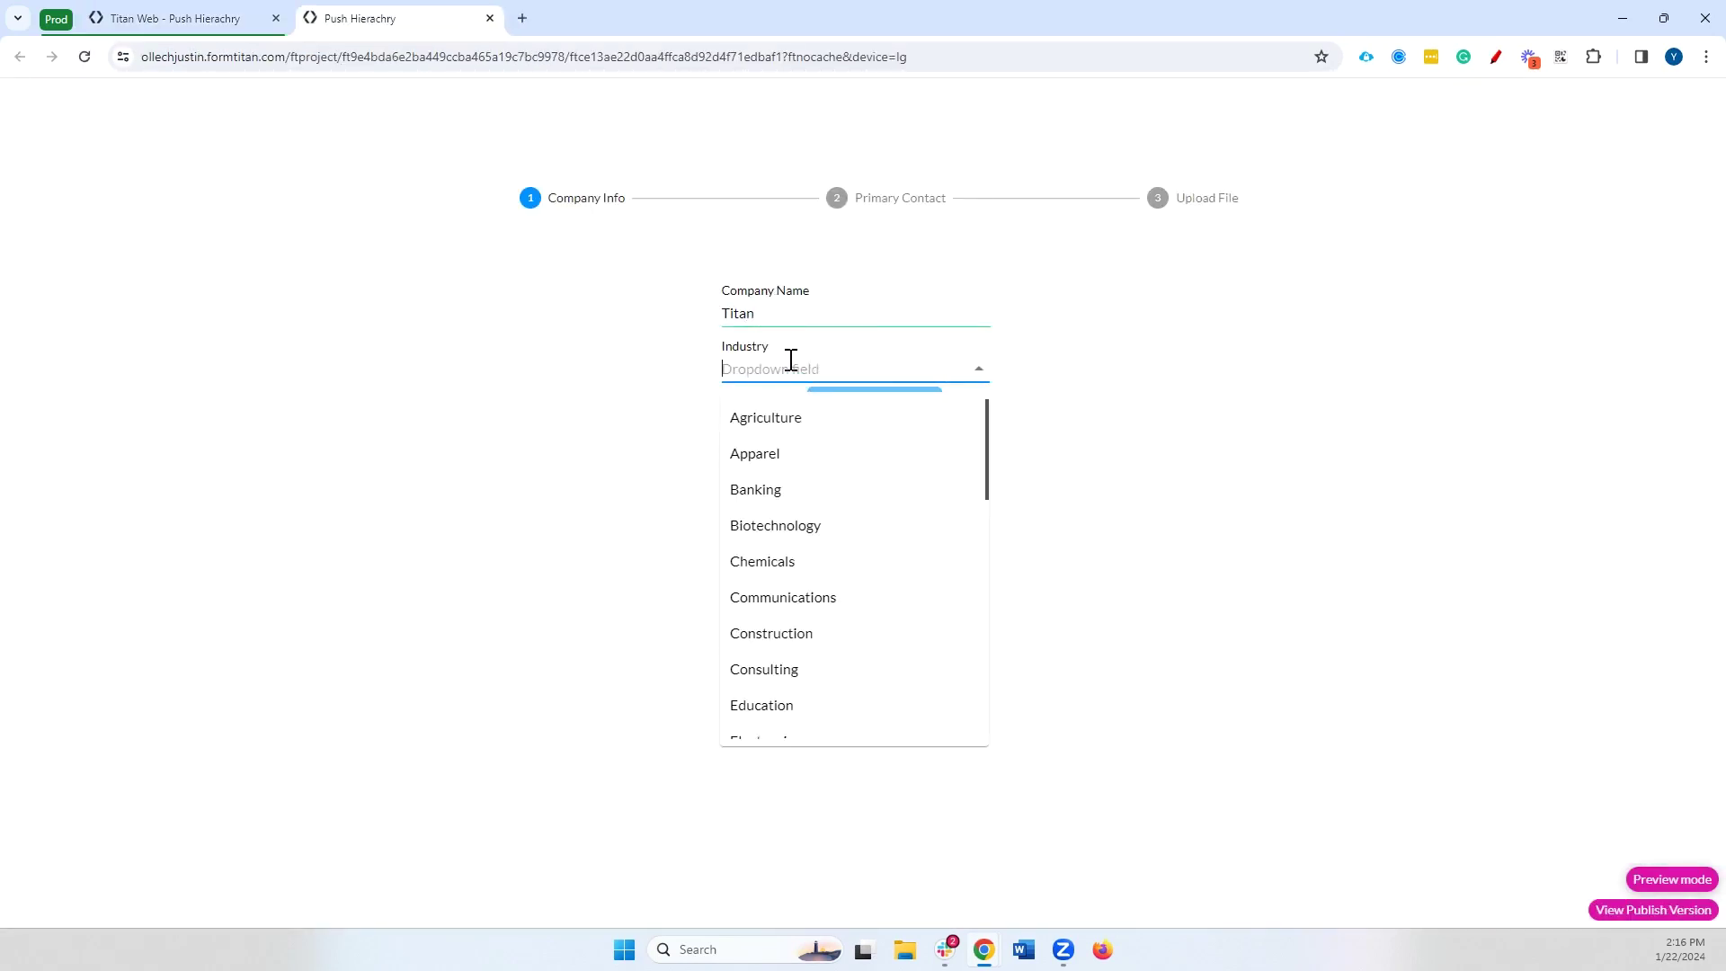
type("hi")
key("BackSpace")
key("BackSpace")
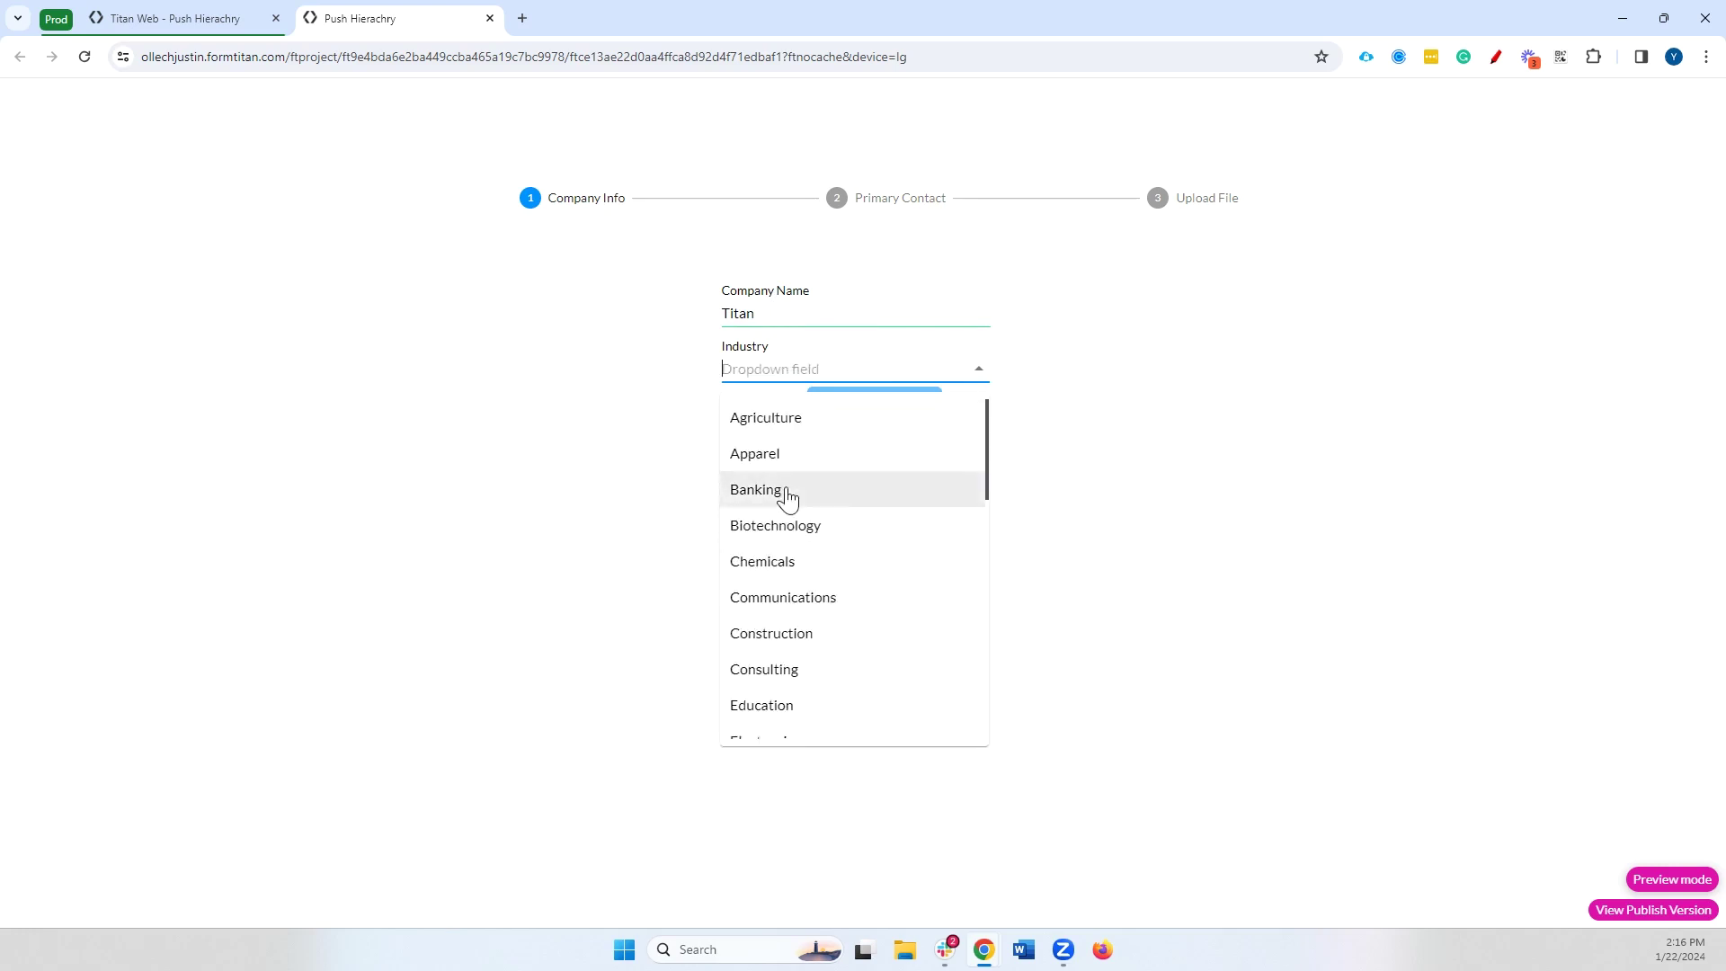
left_click(786, 496)
left_click(913, 401)
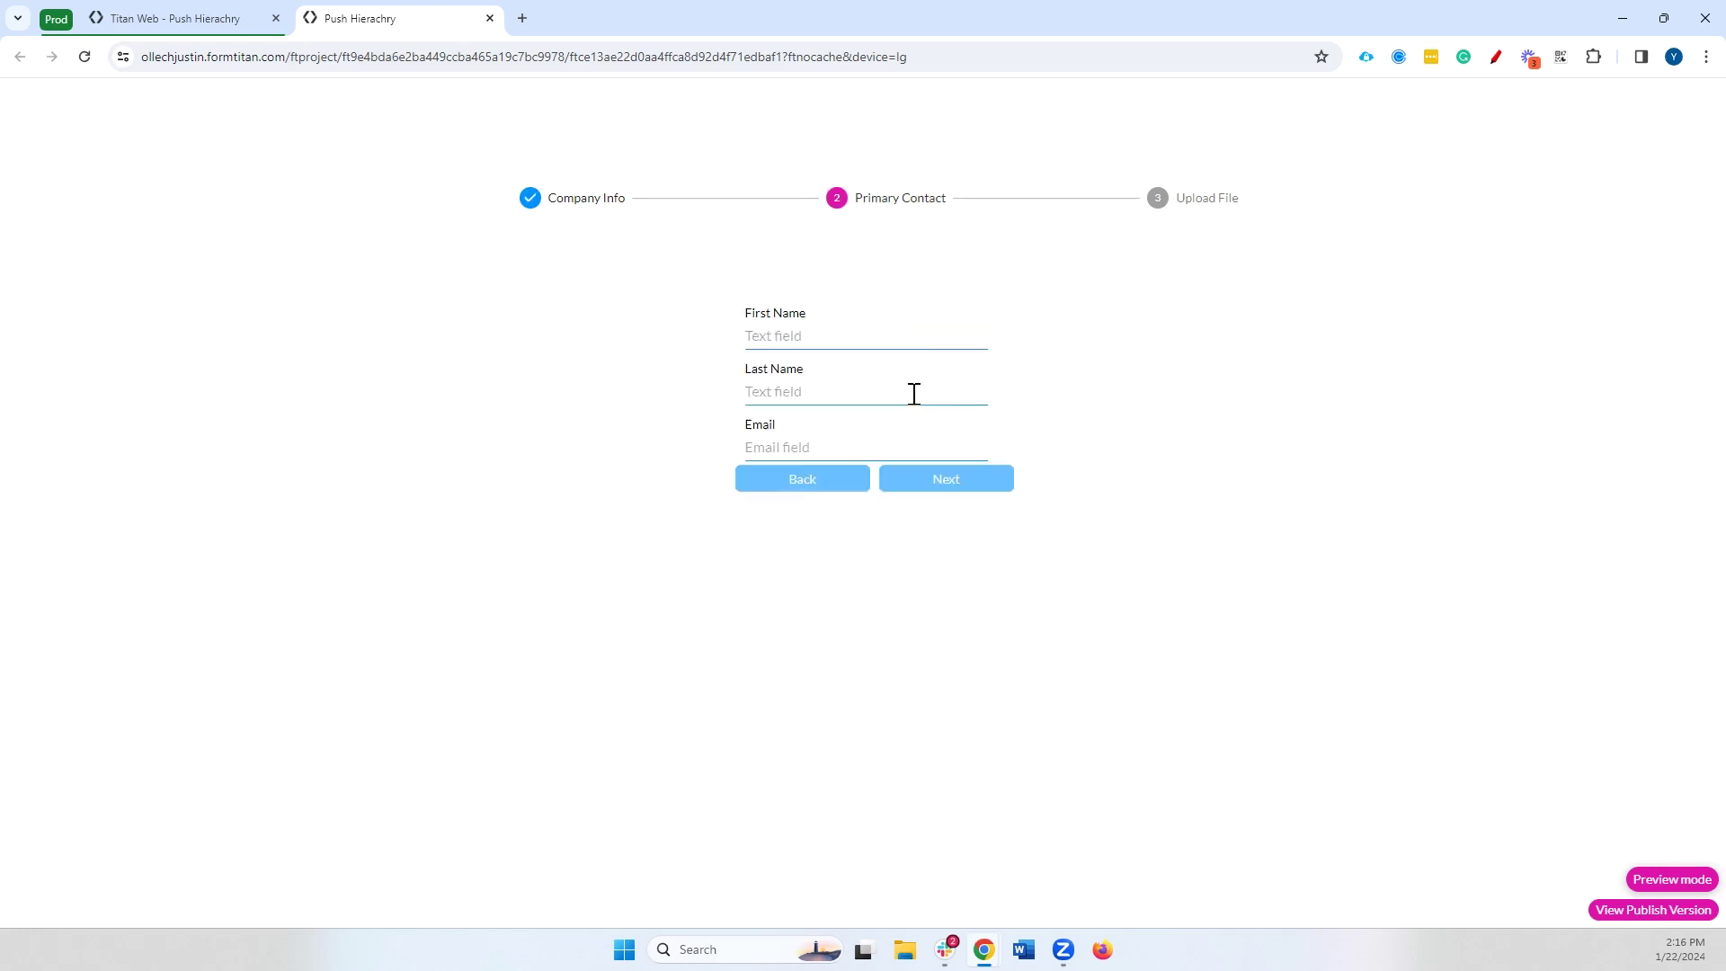
Enter the contact's first name, last name and saved email address on the Primary Contact step
left_click(851, 342)
key("Escape")
key("Tab")
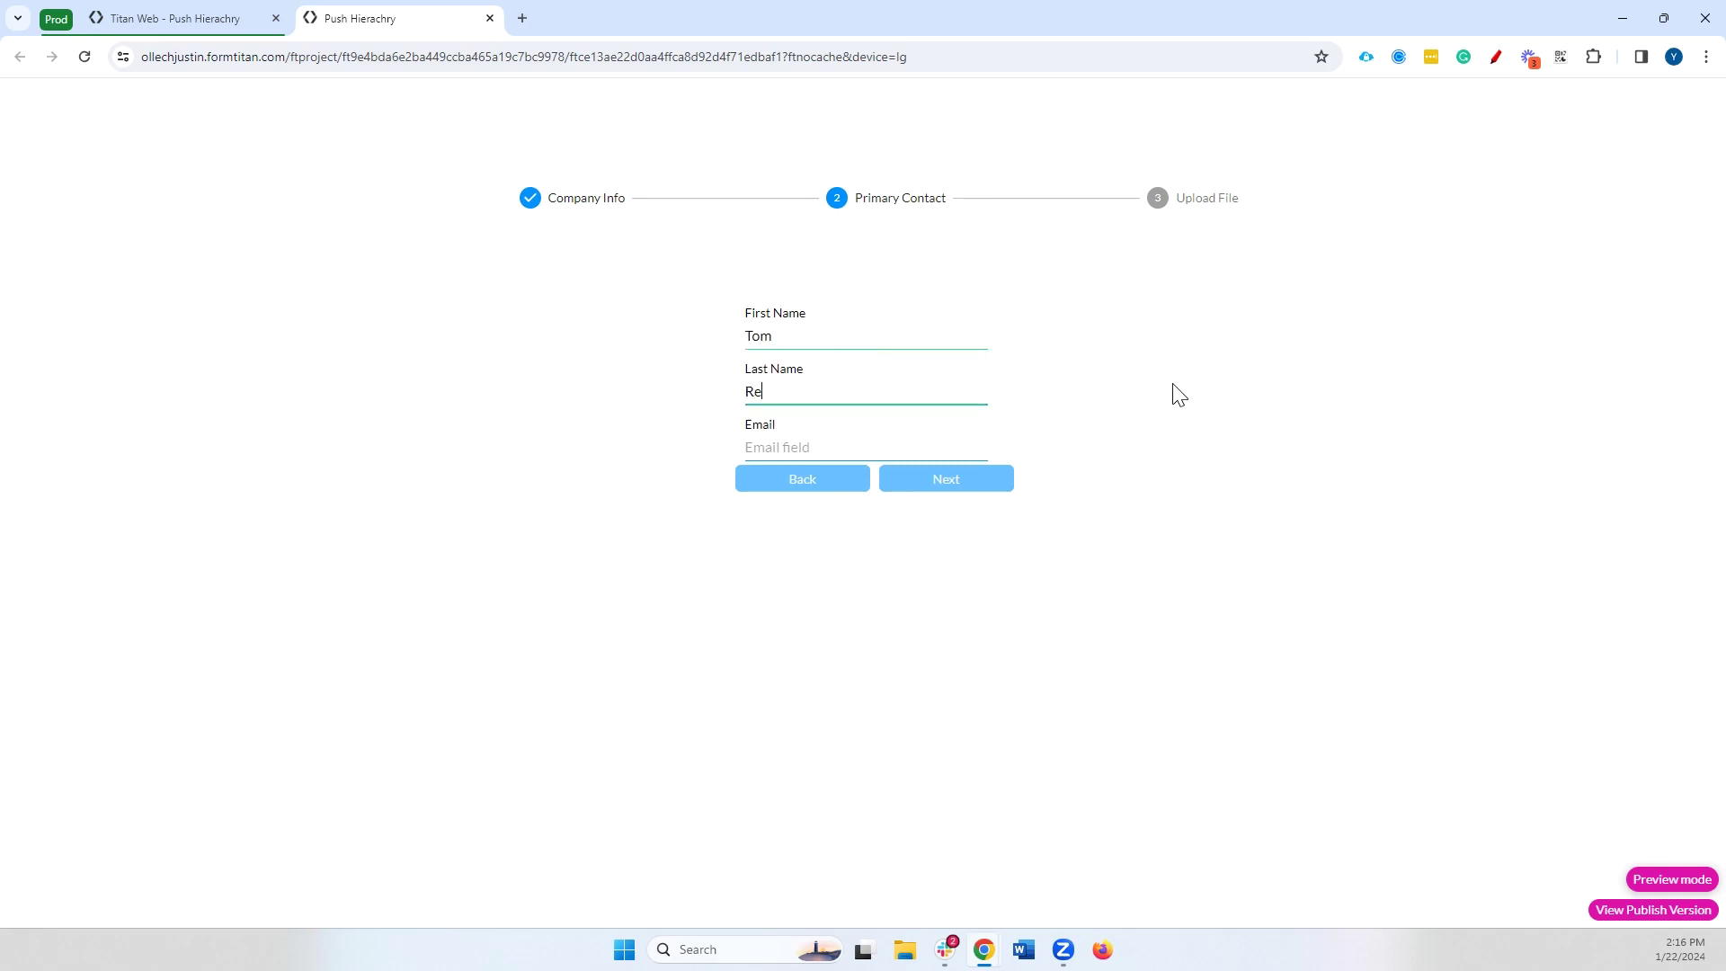
left_click(928, 437)
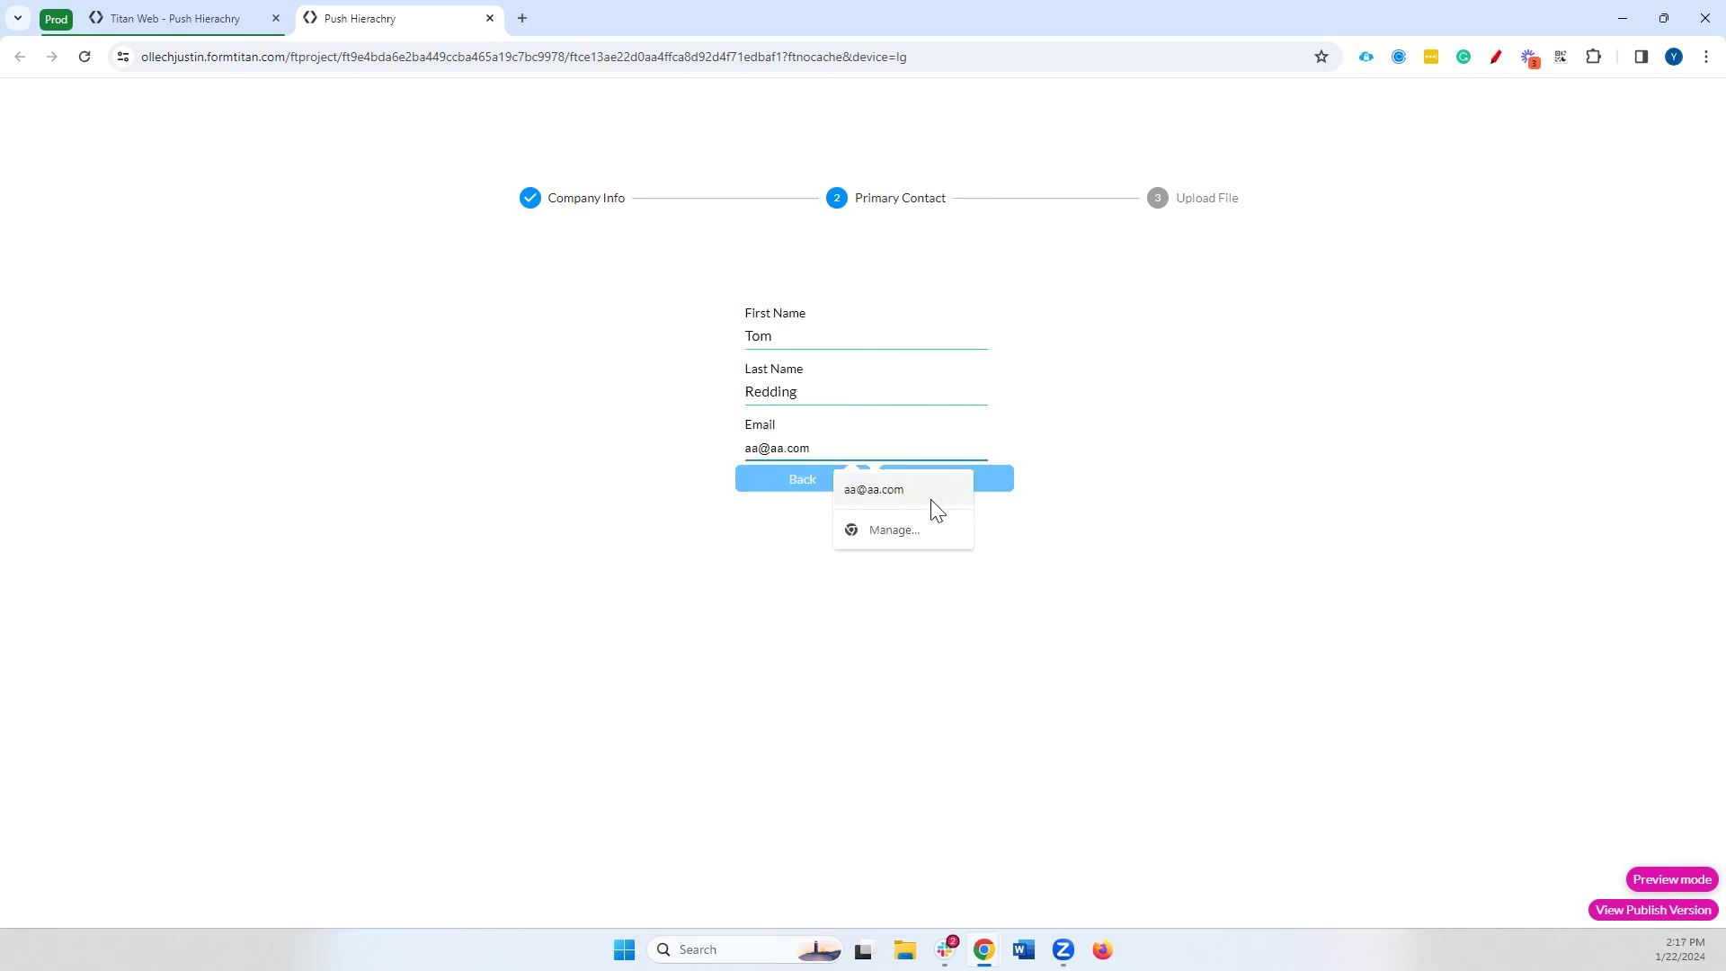
key("Escape")
left_click(903, 446)
left_click(894, 492)
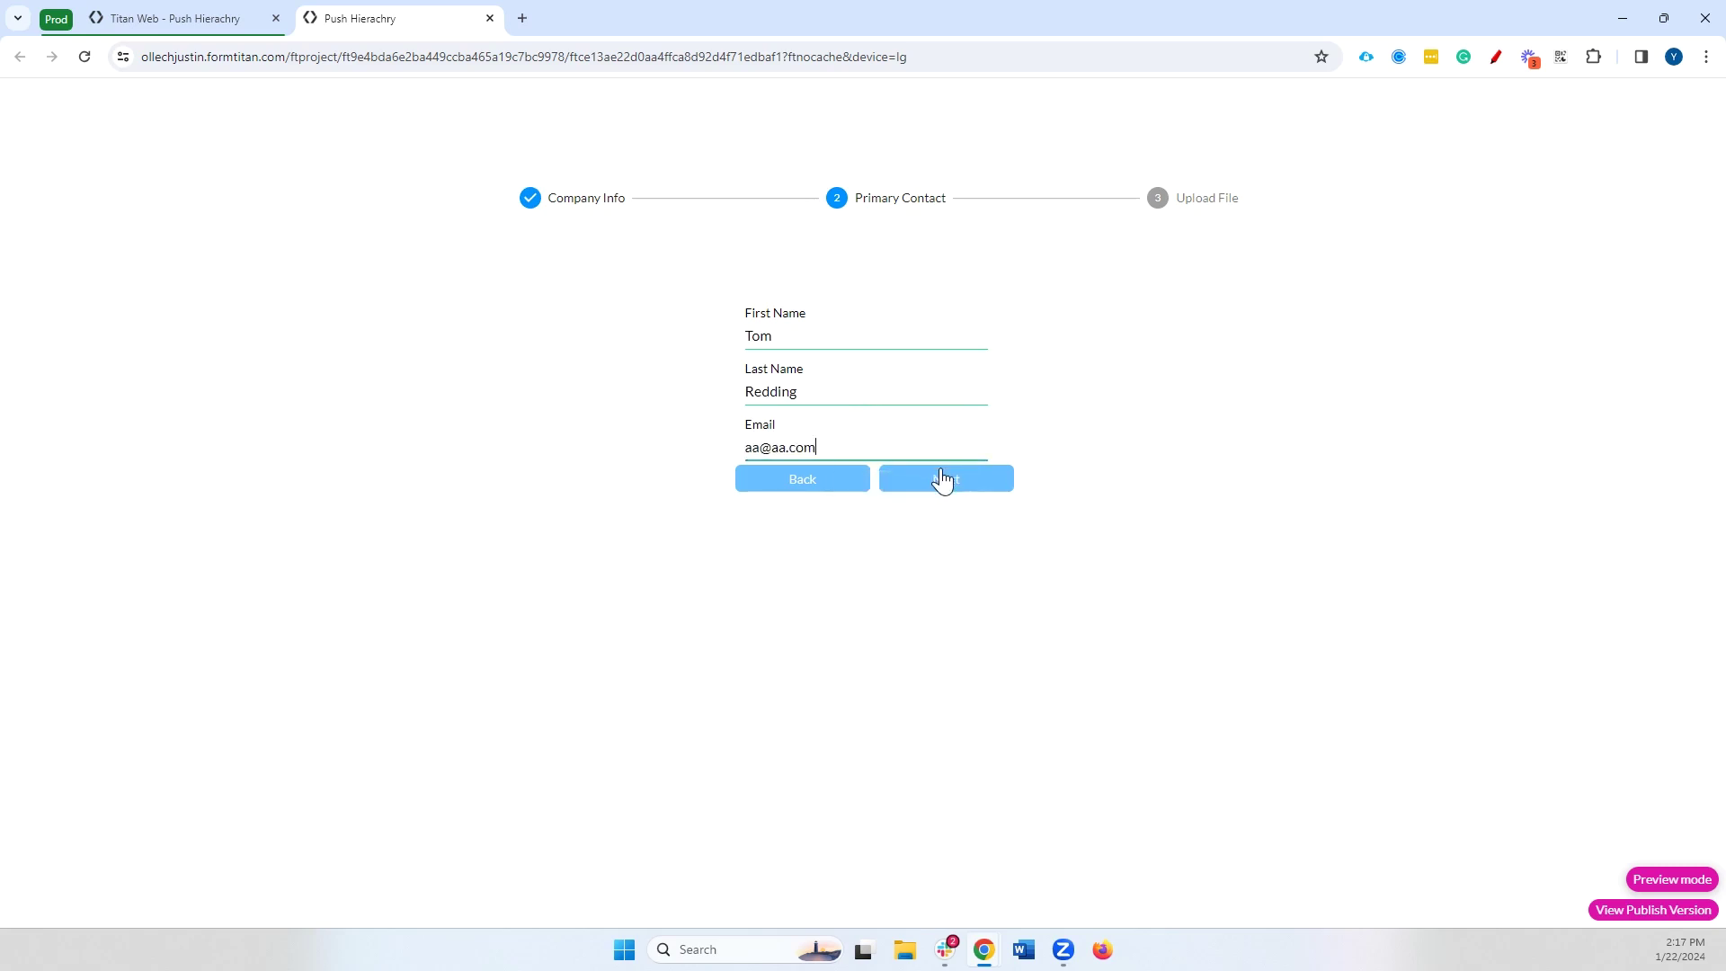
left_click(944, 480)
Attach Dancing bear.jpg from Pictures, finish the form, and return to the editor tab
left_click(969, 386)
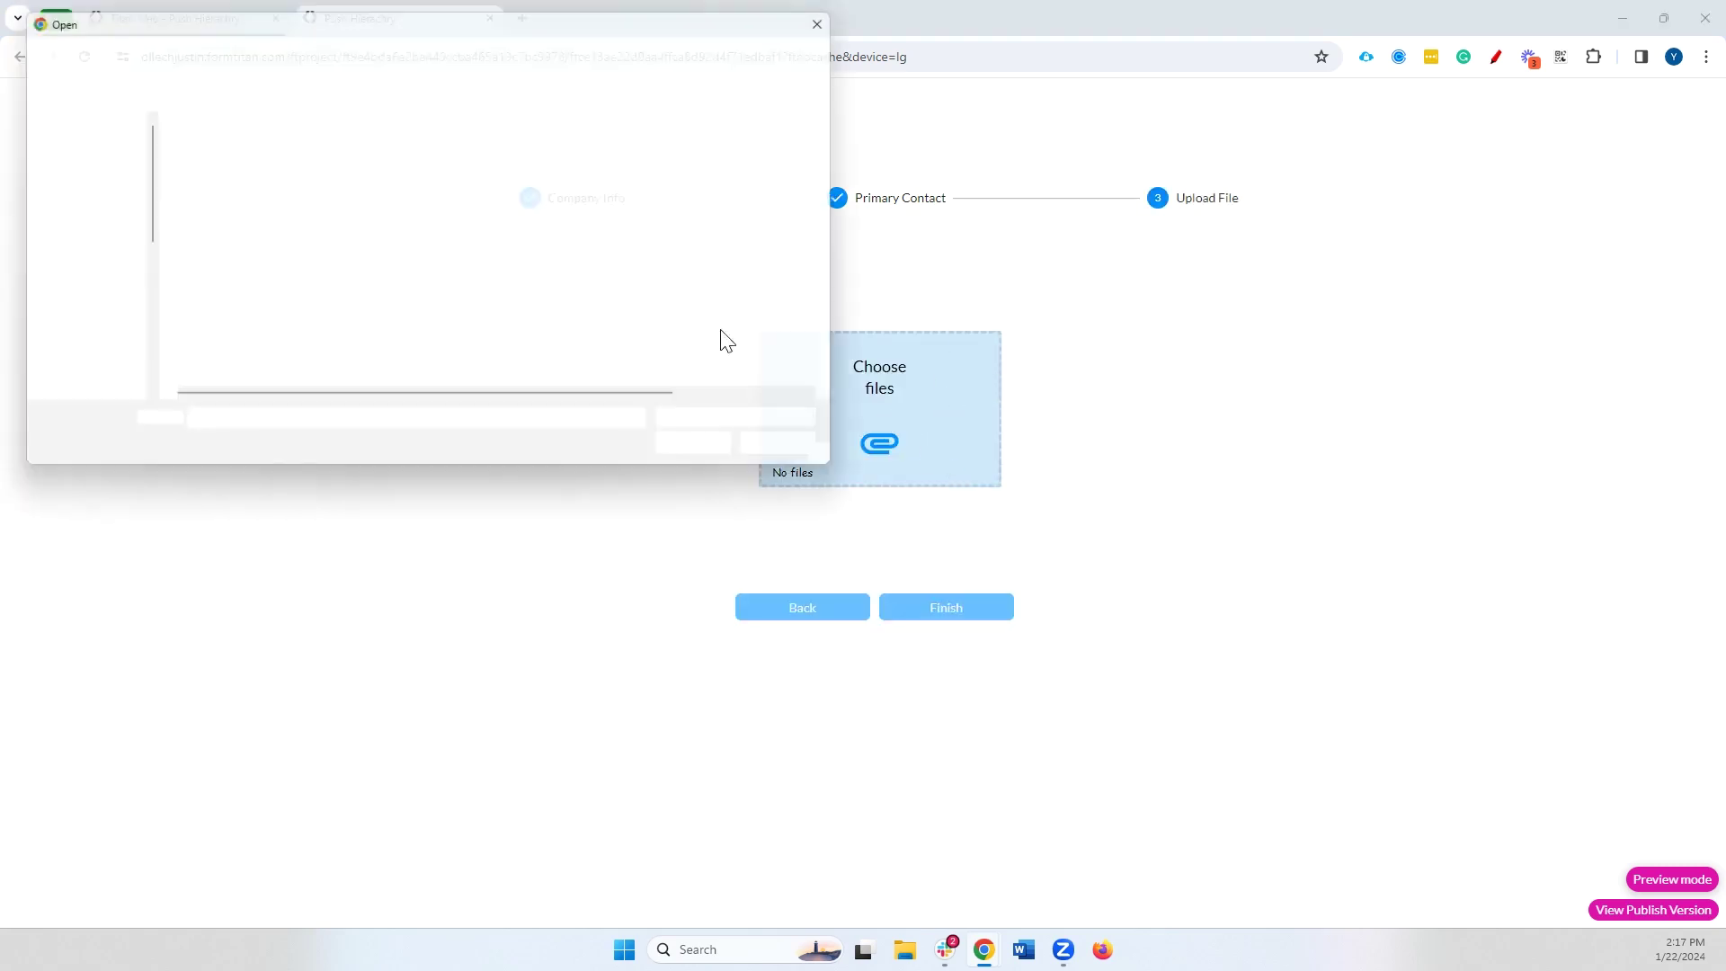
left_click(90, 297)
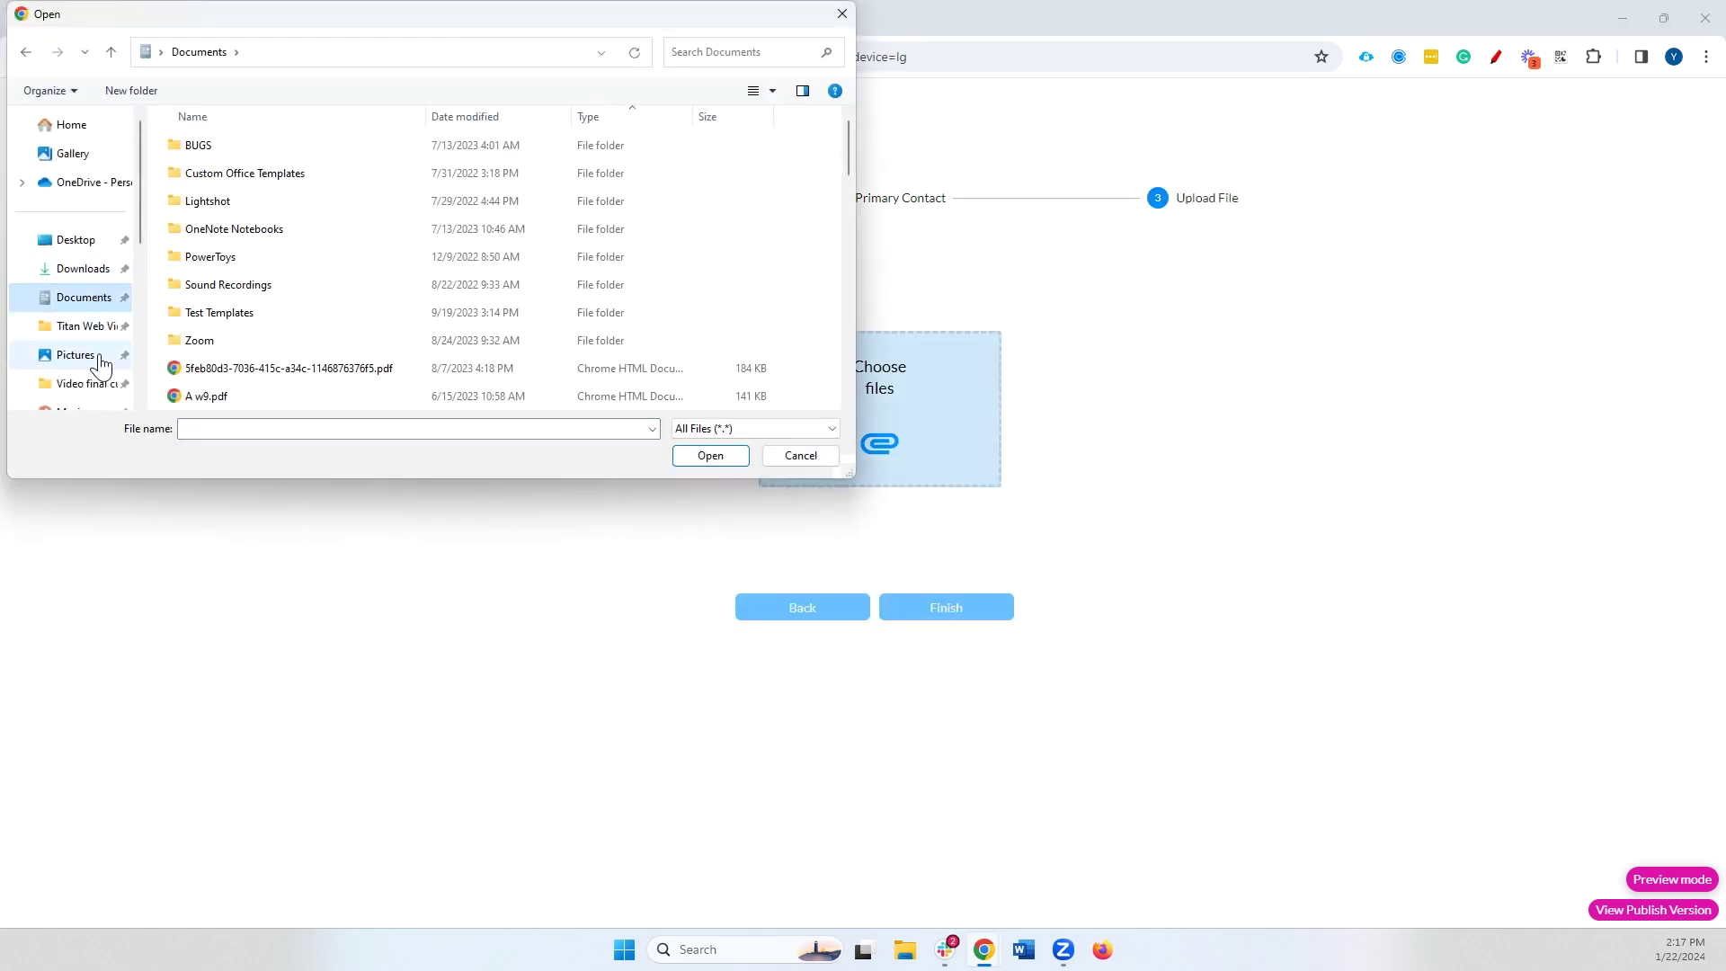
left_click(77, 354)
double_click(224, 289)
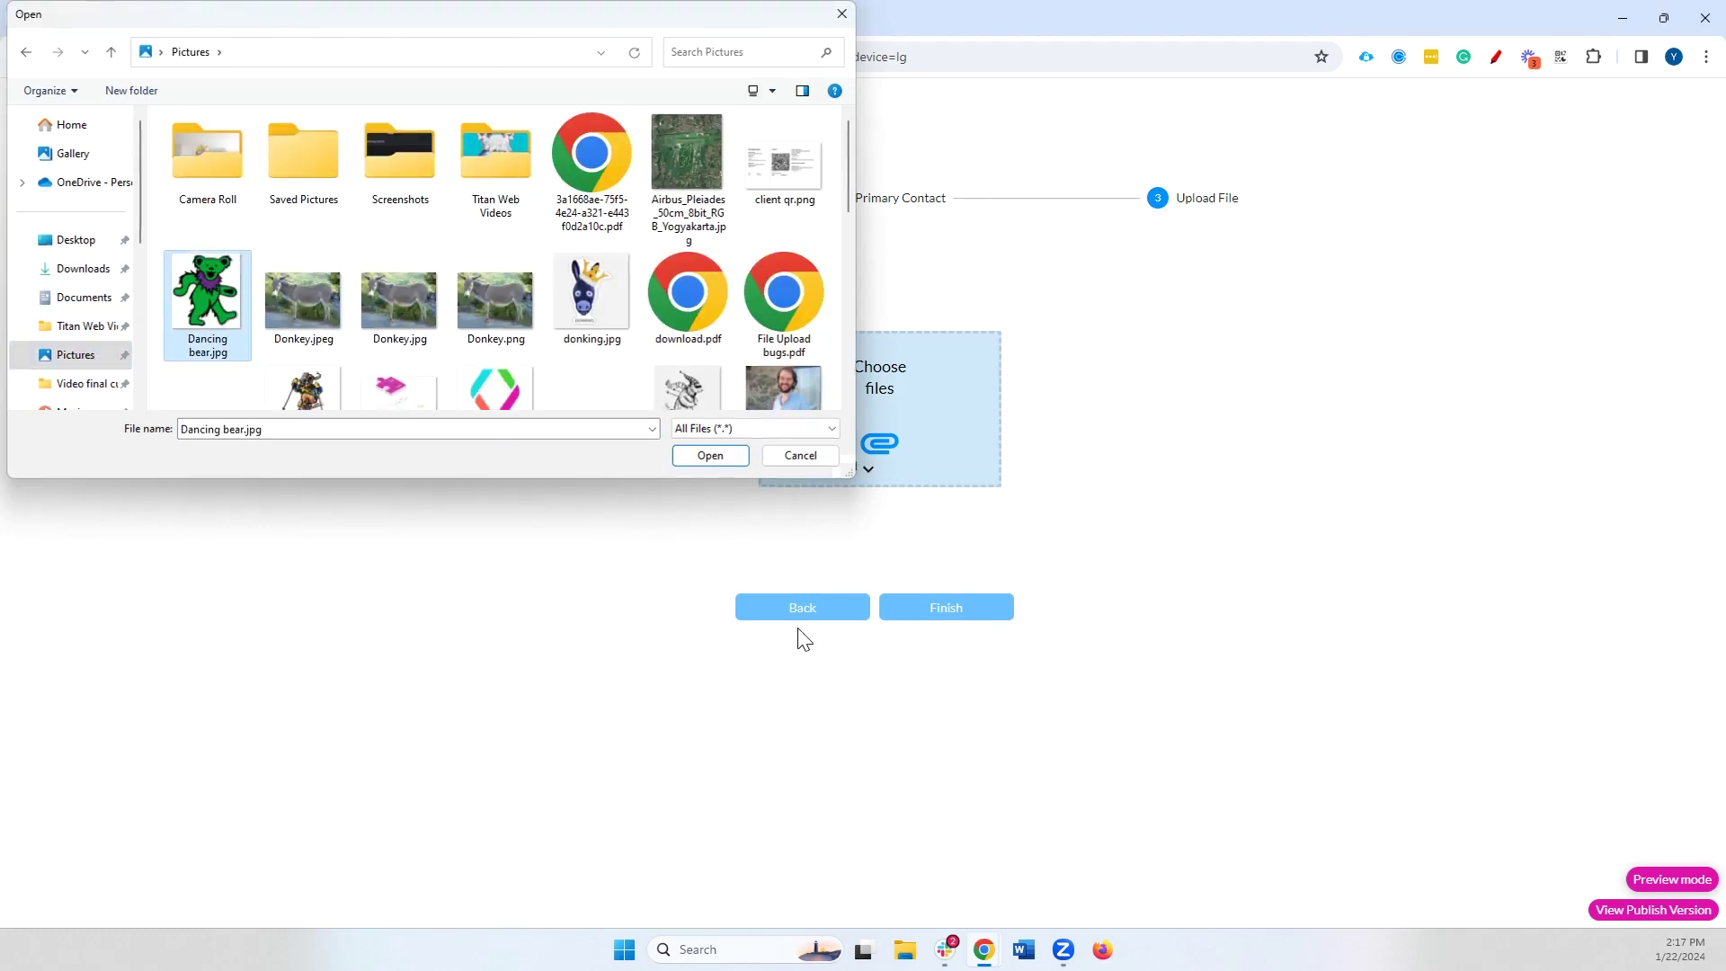
left_click(942, 609)
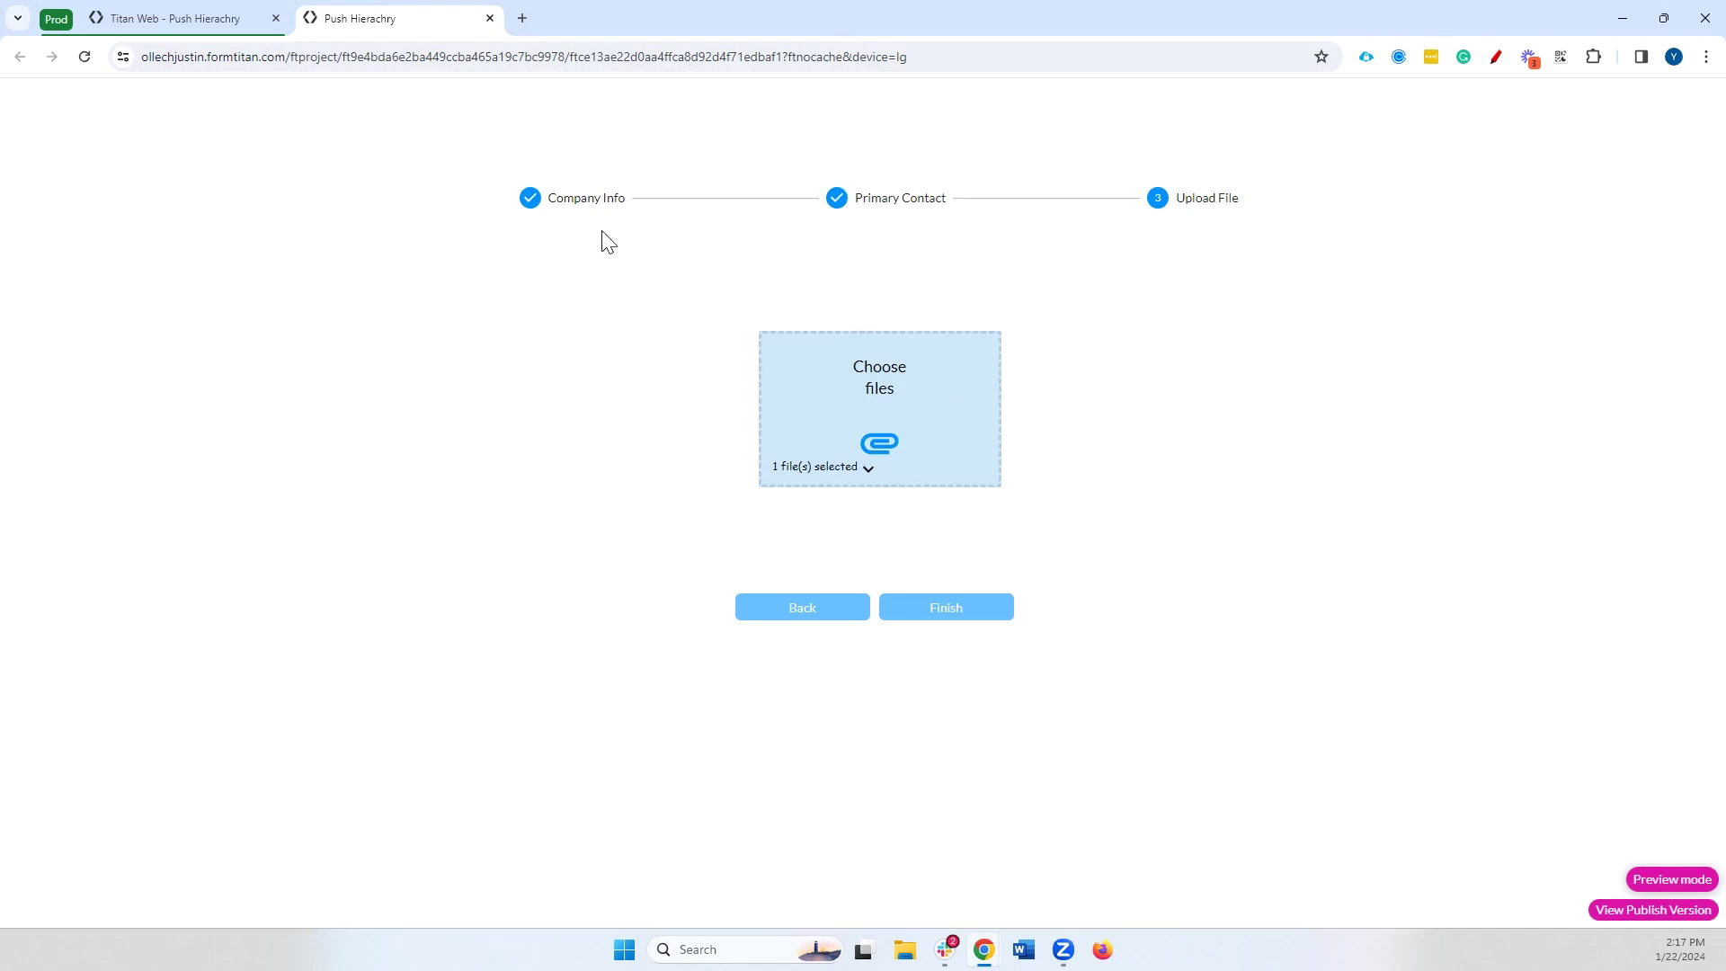
left_click(235, 16)
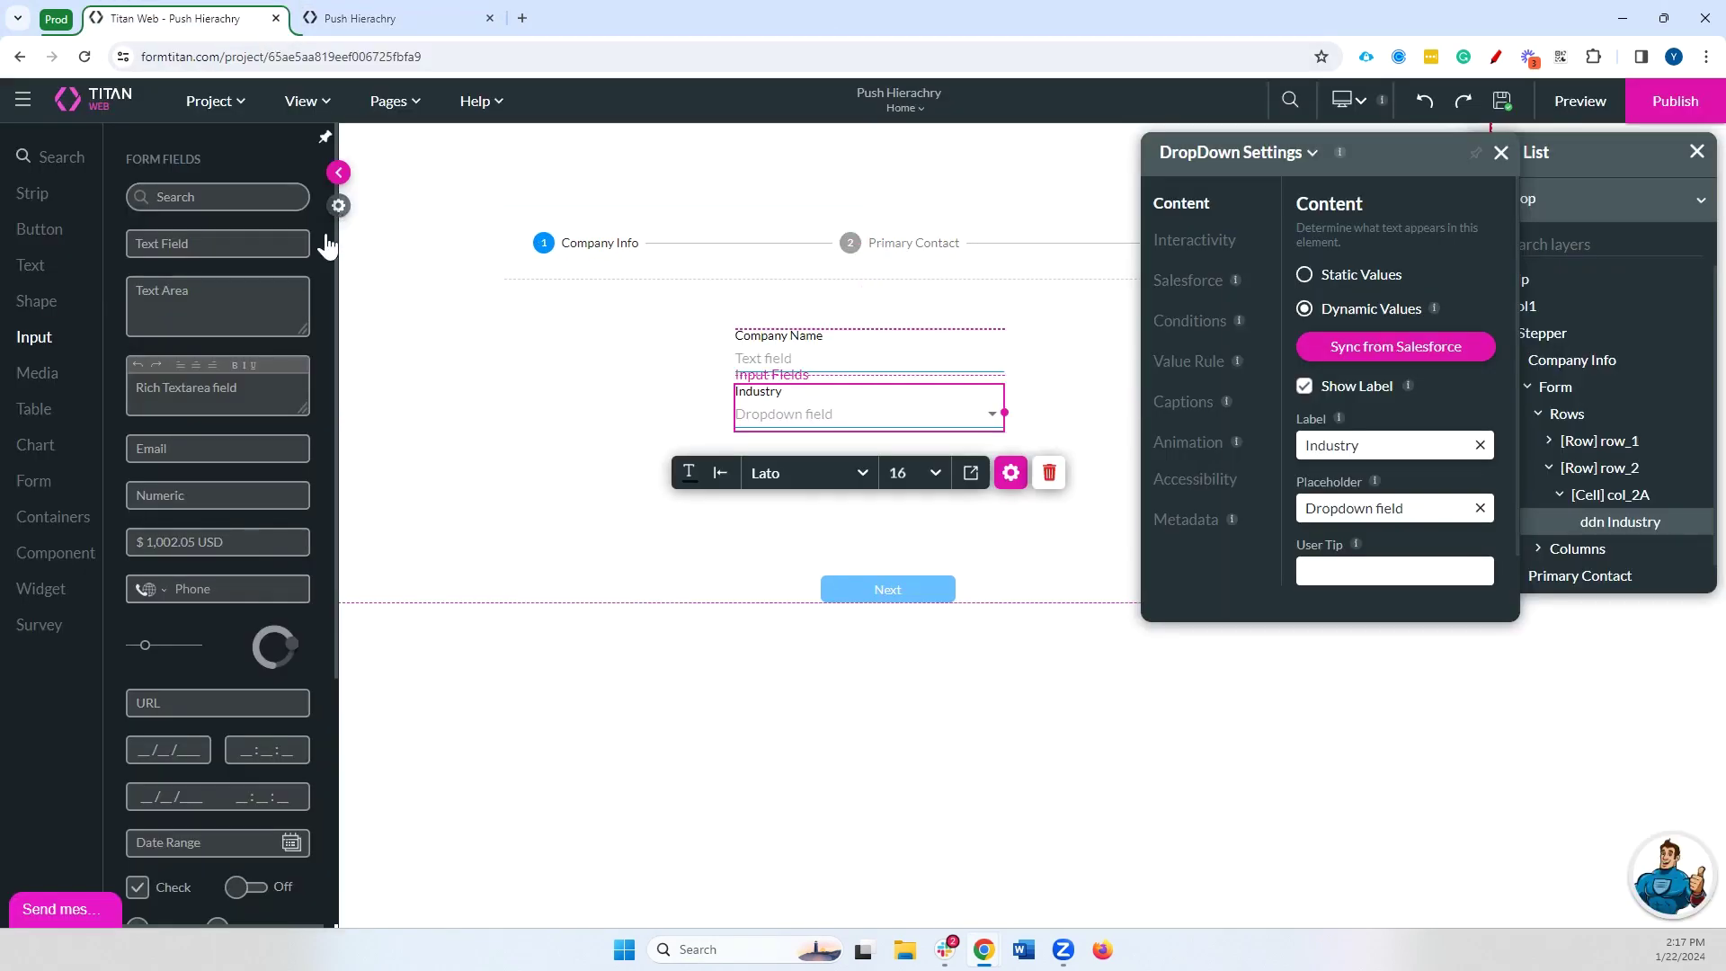
Check the Salesforce Integration Logs and open the created Contact record in Salesforce
left_click(338, 205)
left_click(51, 385)
left_click(480, 515)
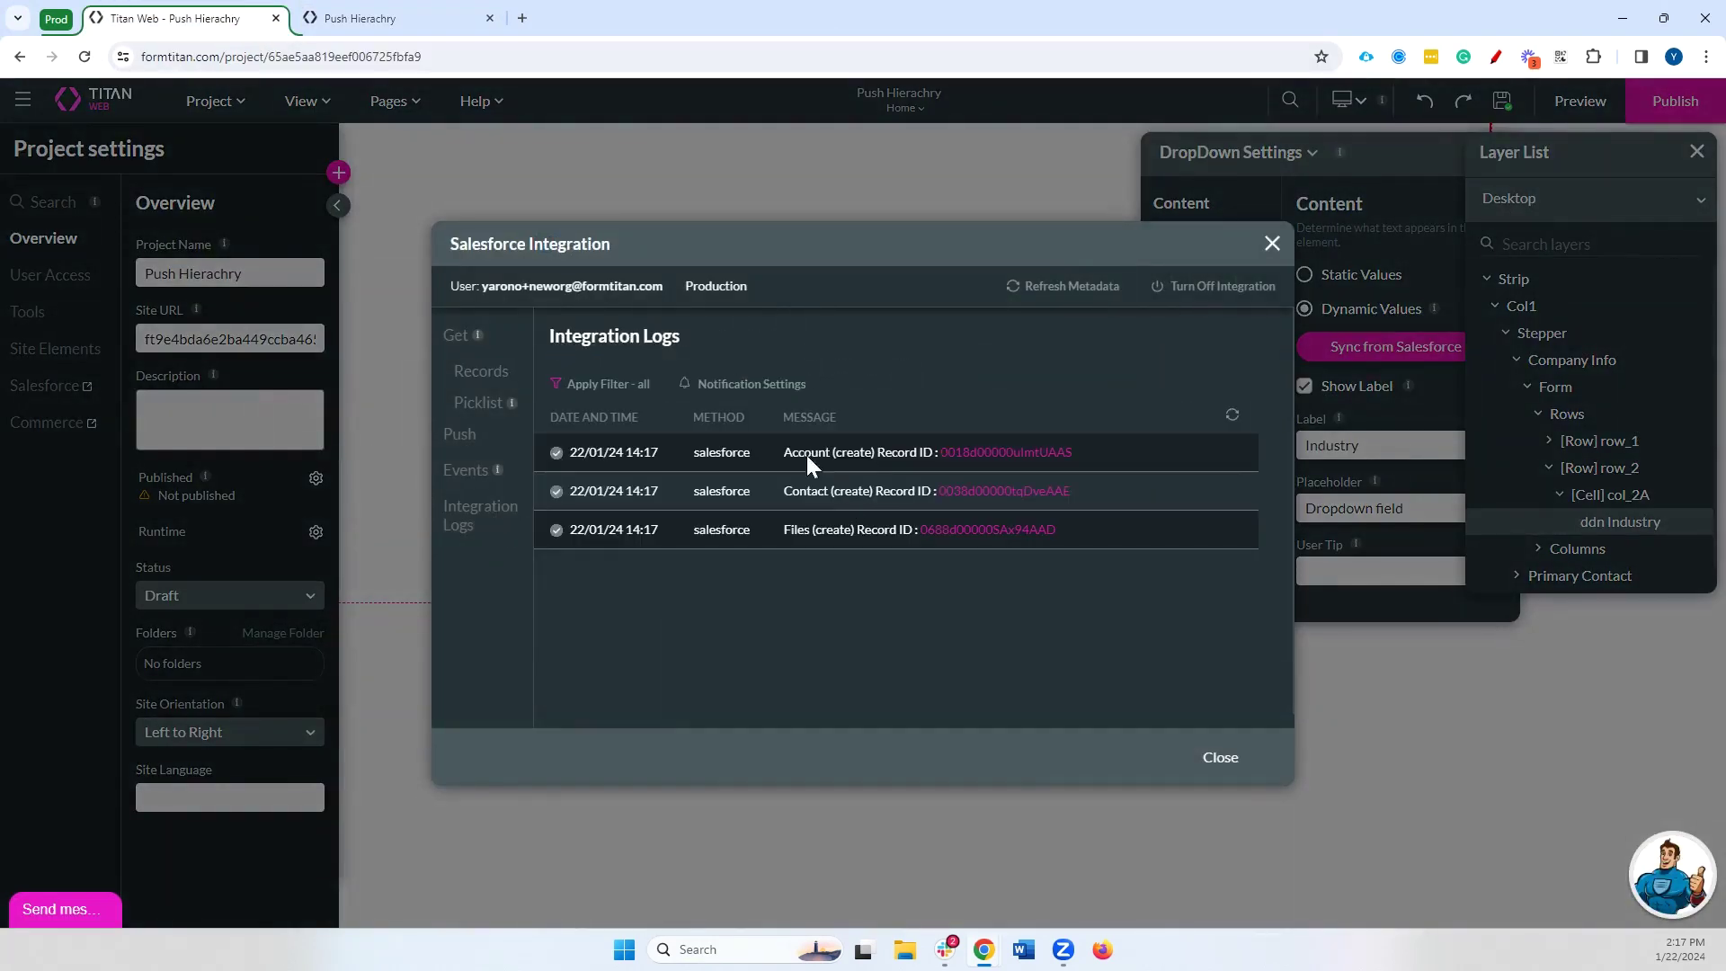
left_click_drag(791, 453, 975, 493)
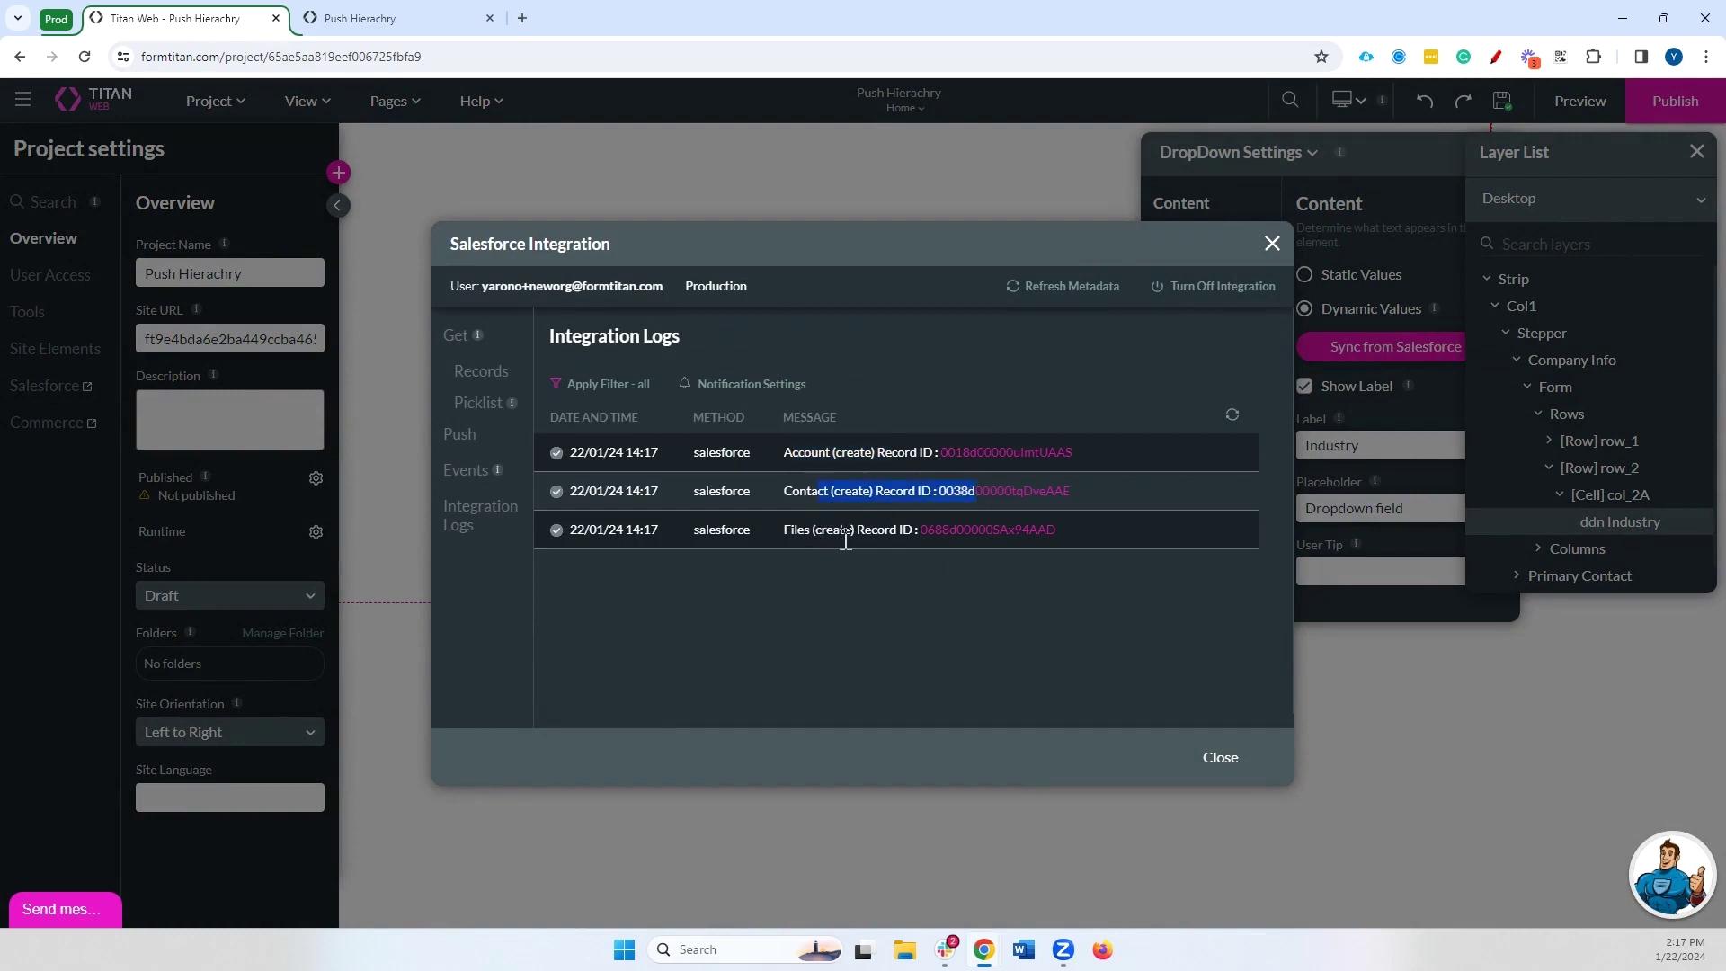
left_click_drag(814, 532, 915, 530)
left_click(957, 493)
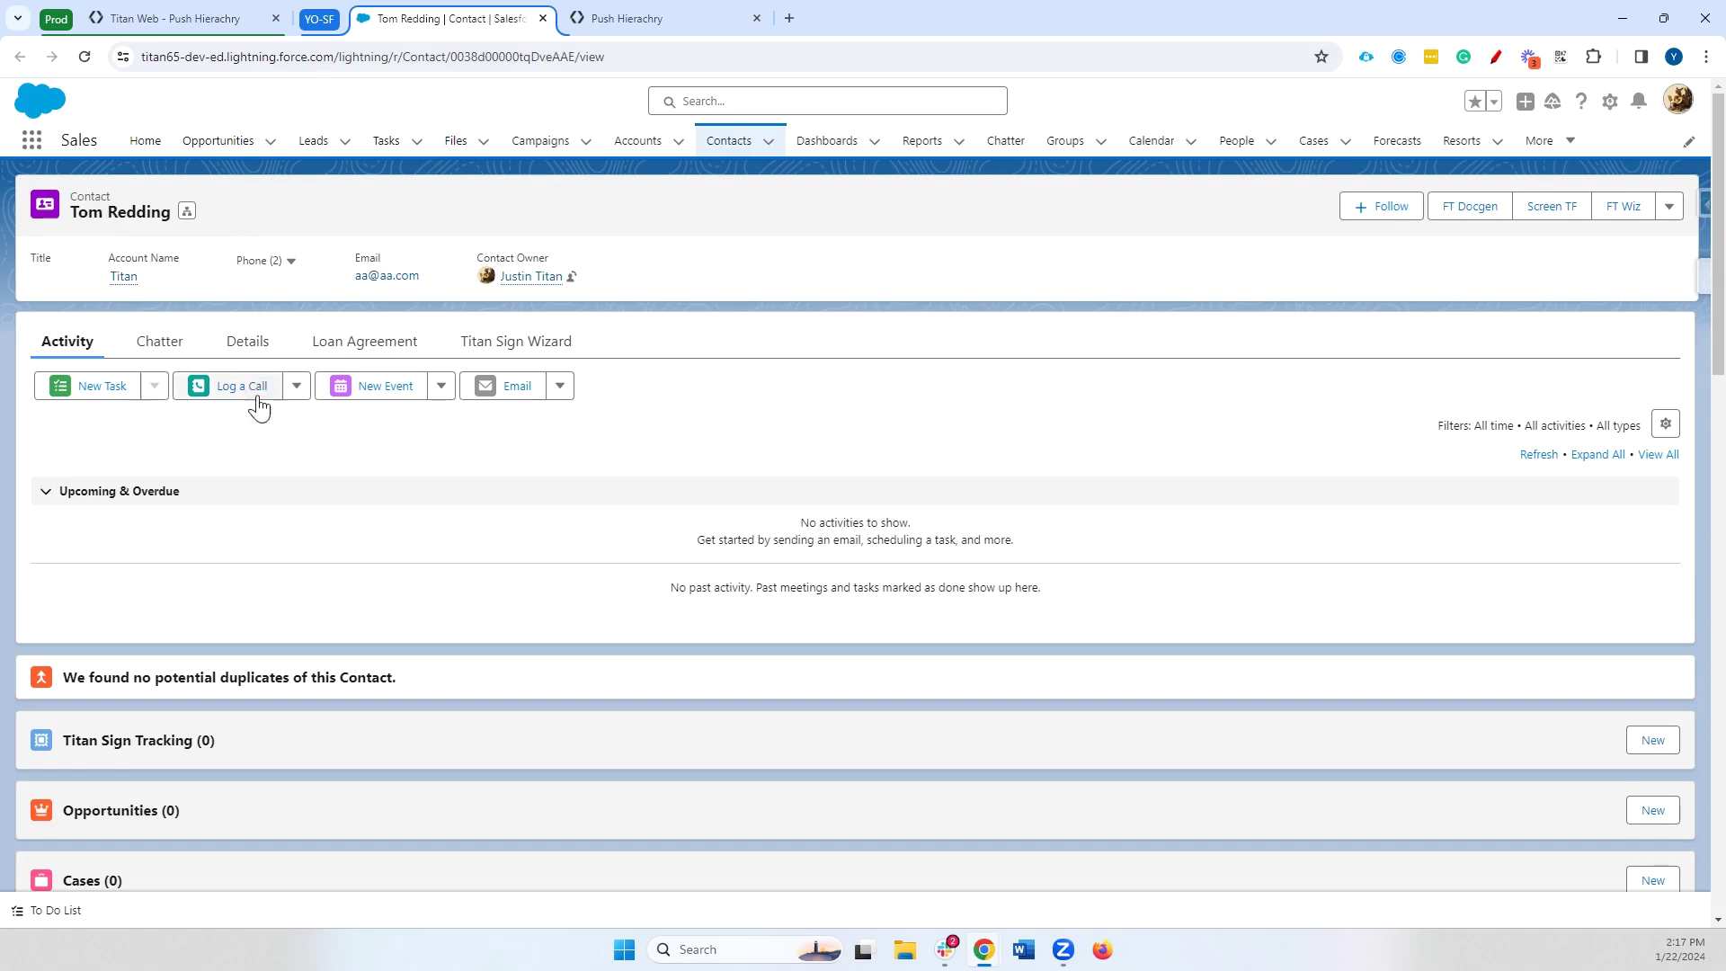
scroll(288, 468, "down", 4)
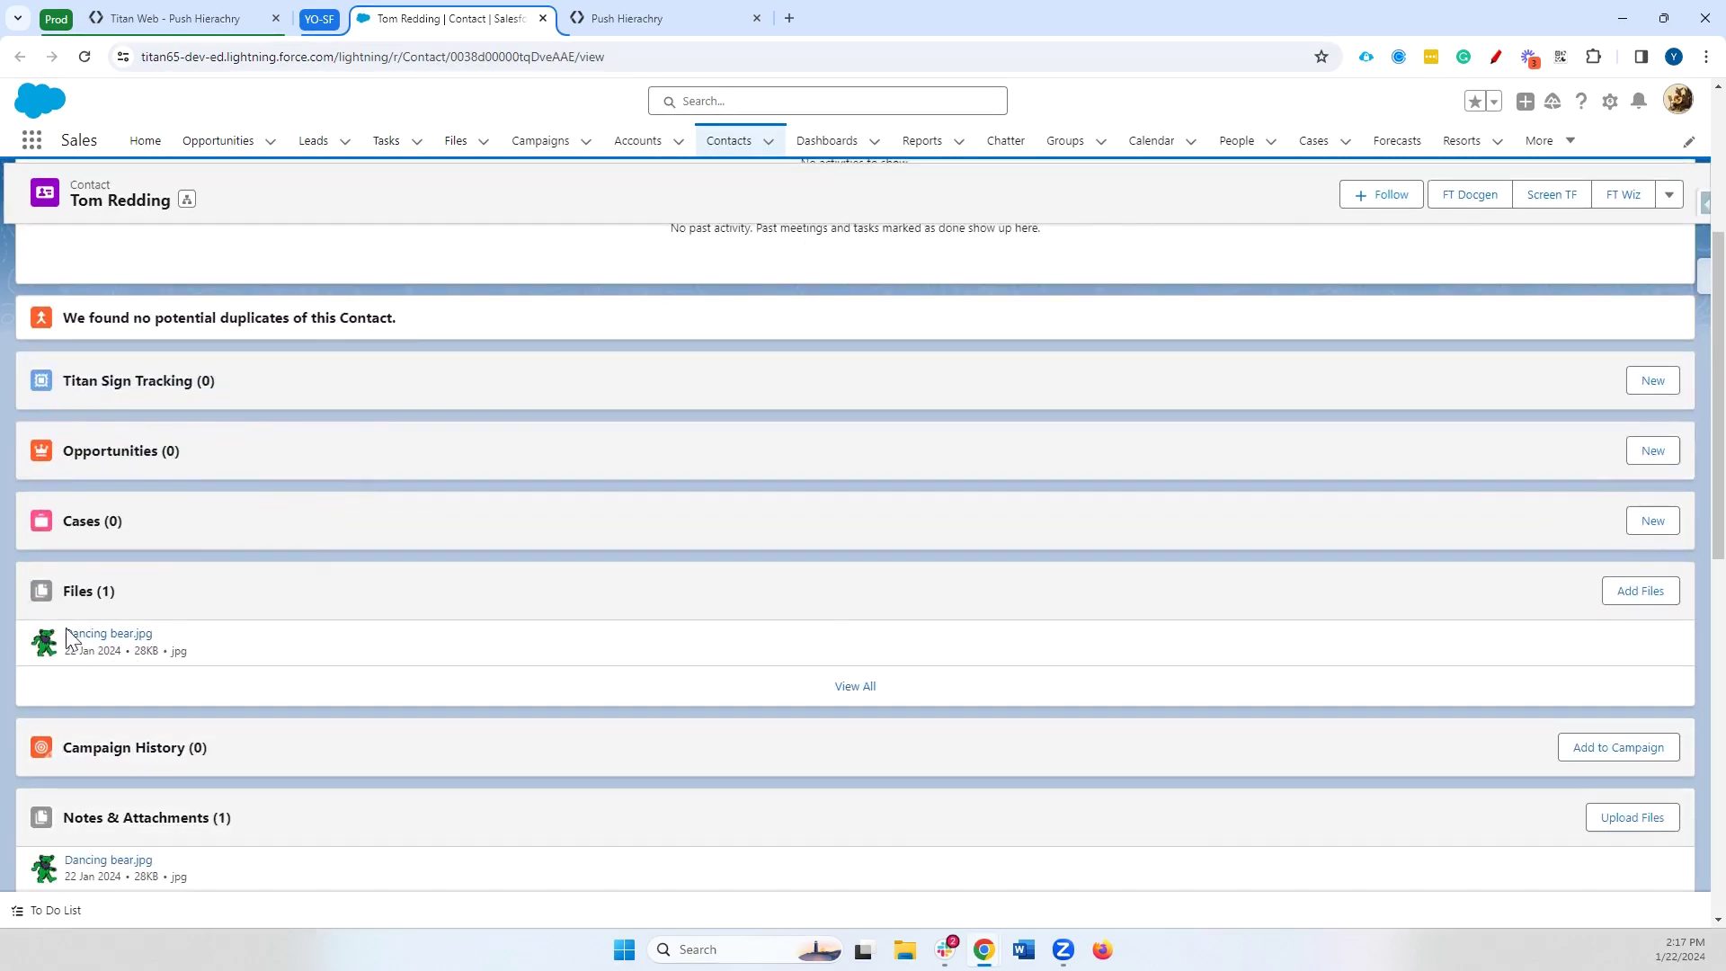
left_click(208, 19)
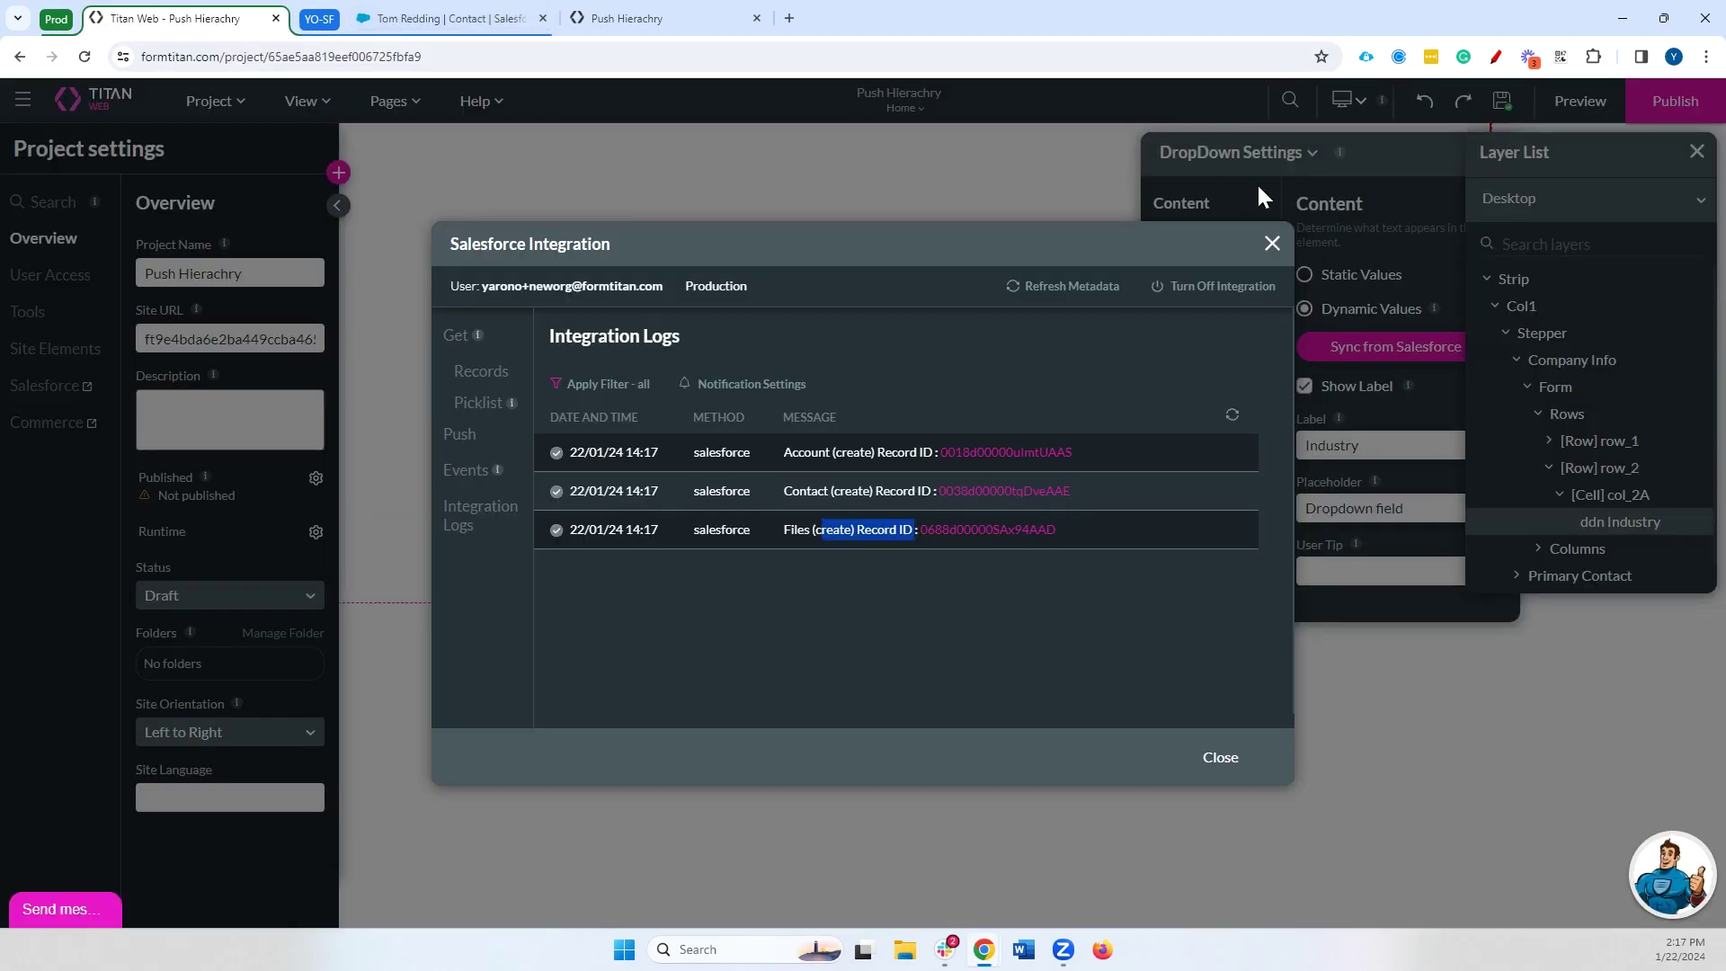
Close the integration logs, then move aside and close the DropDown Settings panel
left_click(1273, 244)
left_click_drag(1398, 165, 1393, 288)
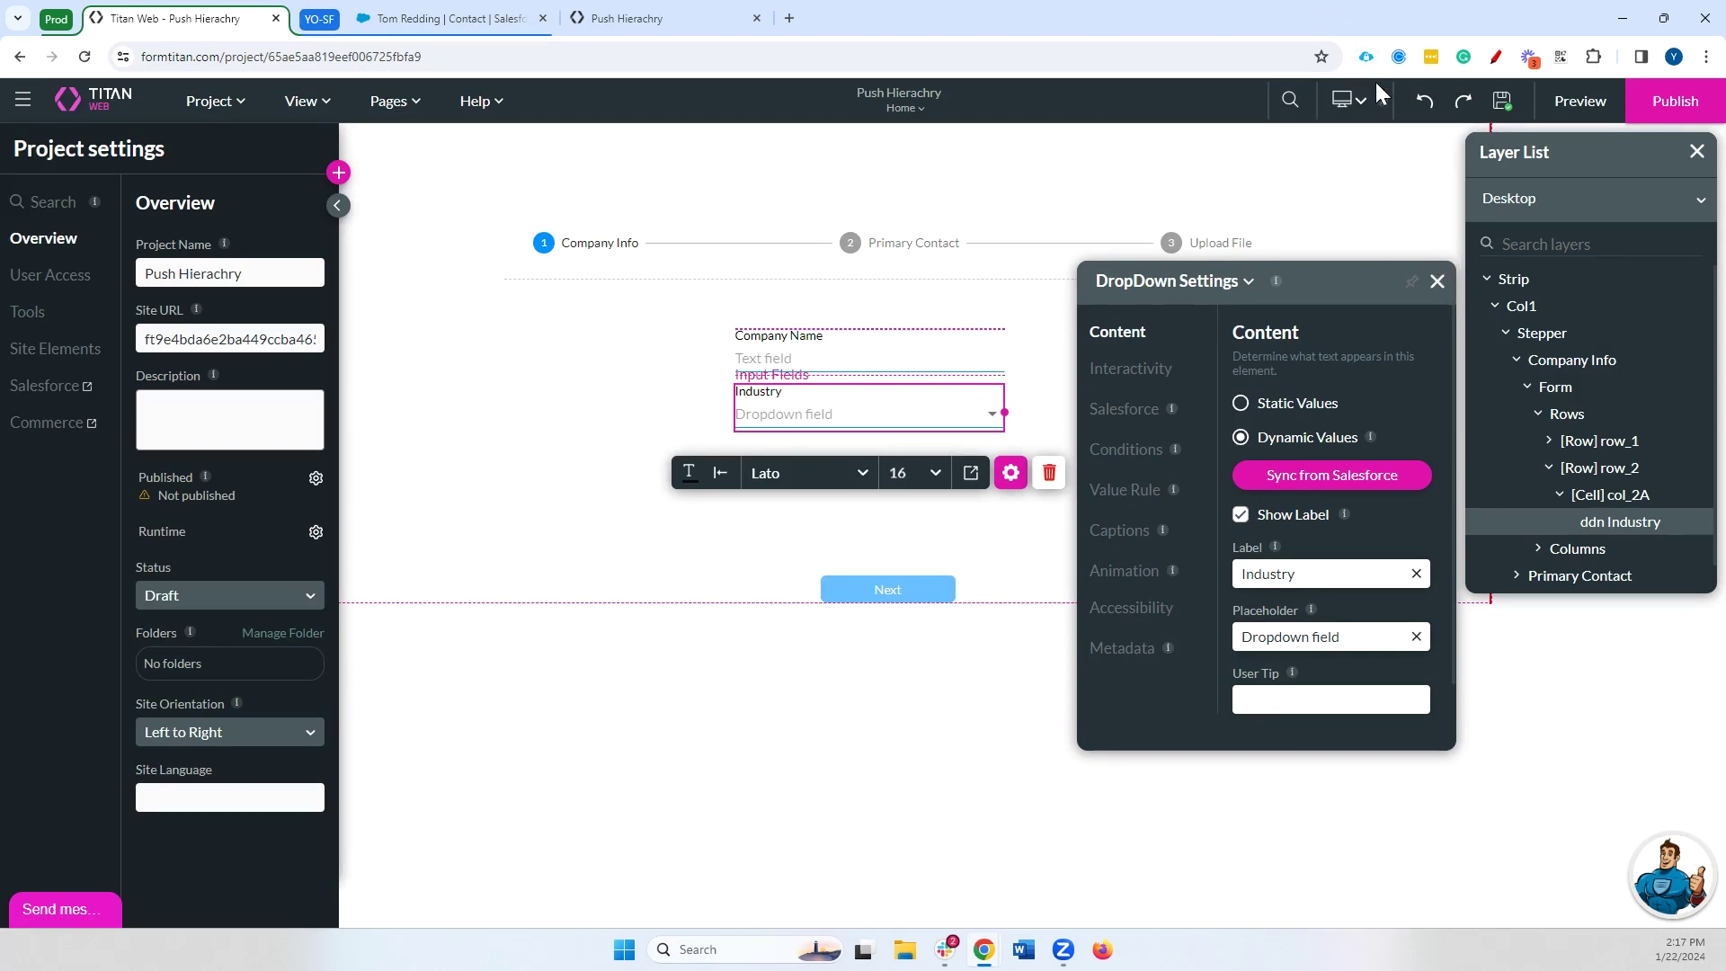
left_click(1437, 282)
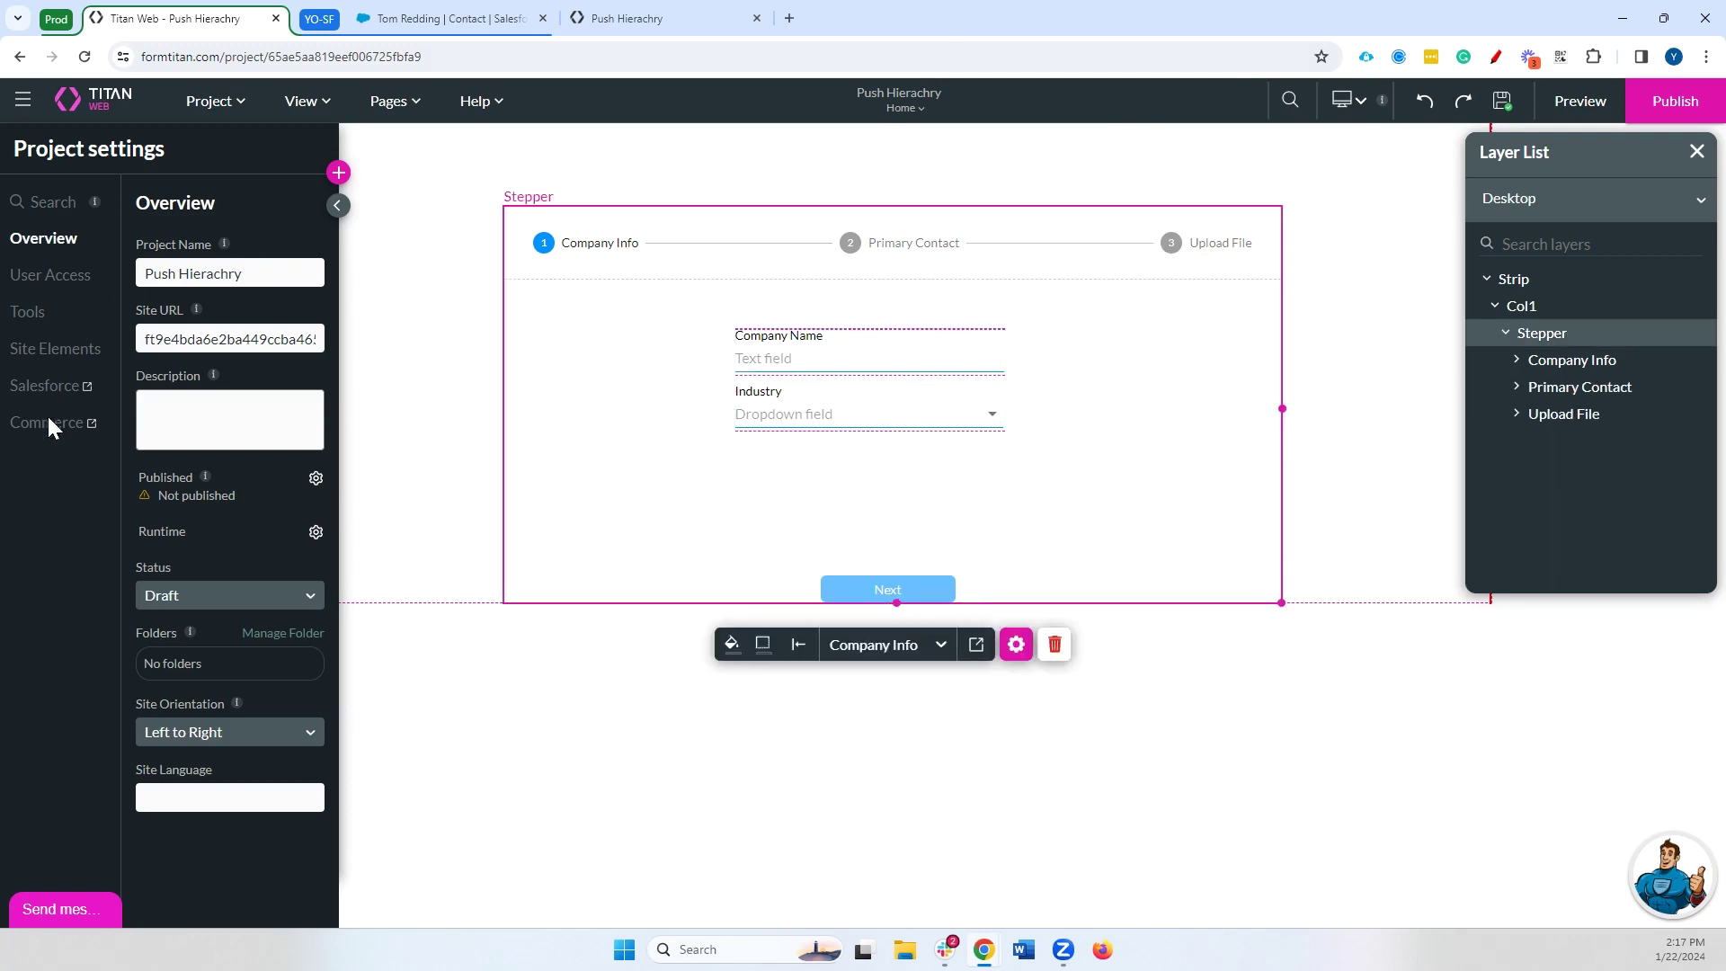
Move the Contact push out from under Account and remove its Account ID mapping
left_click(89, 388)
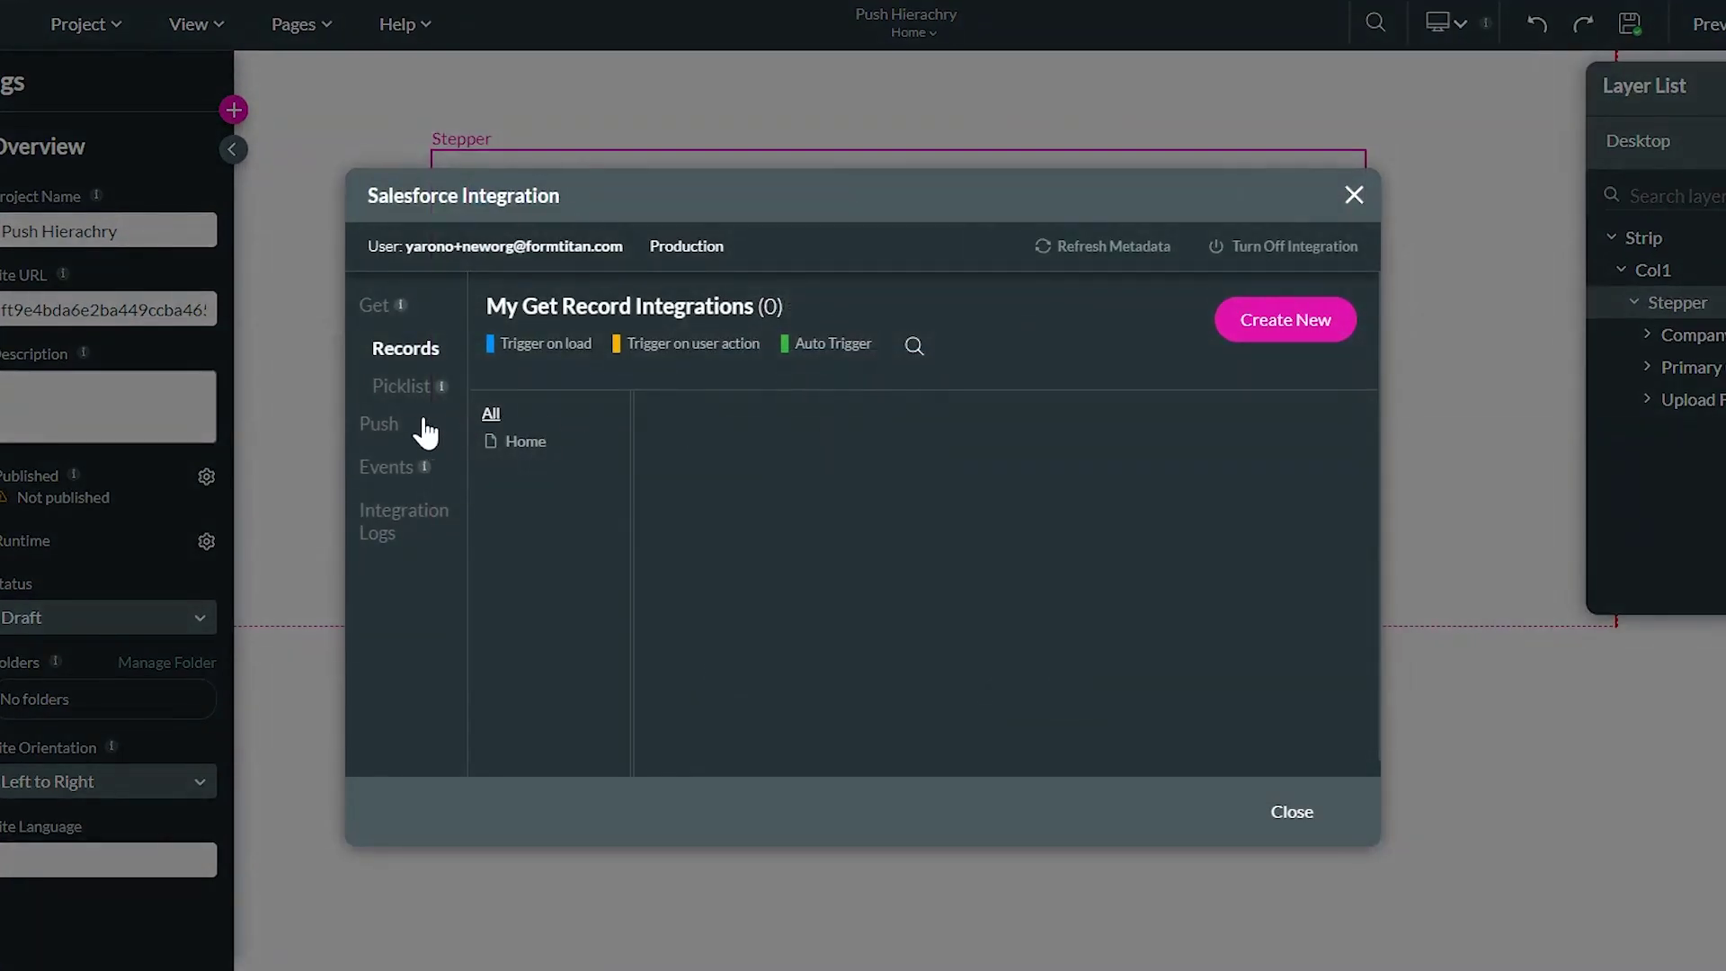
left_click(476, 432)
left_click_drag(1151, 500, 890, 505)
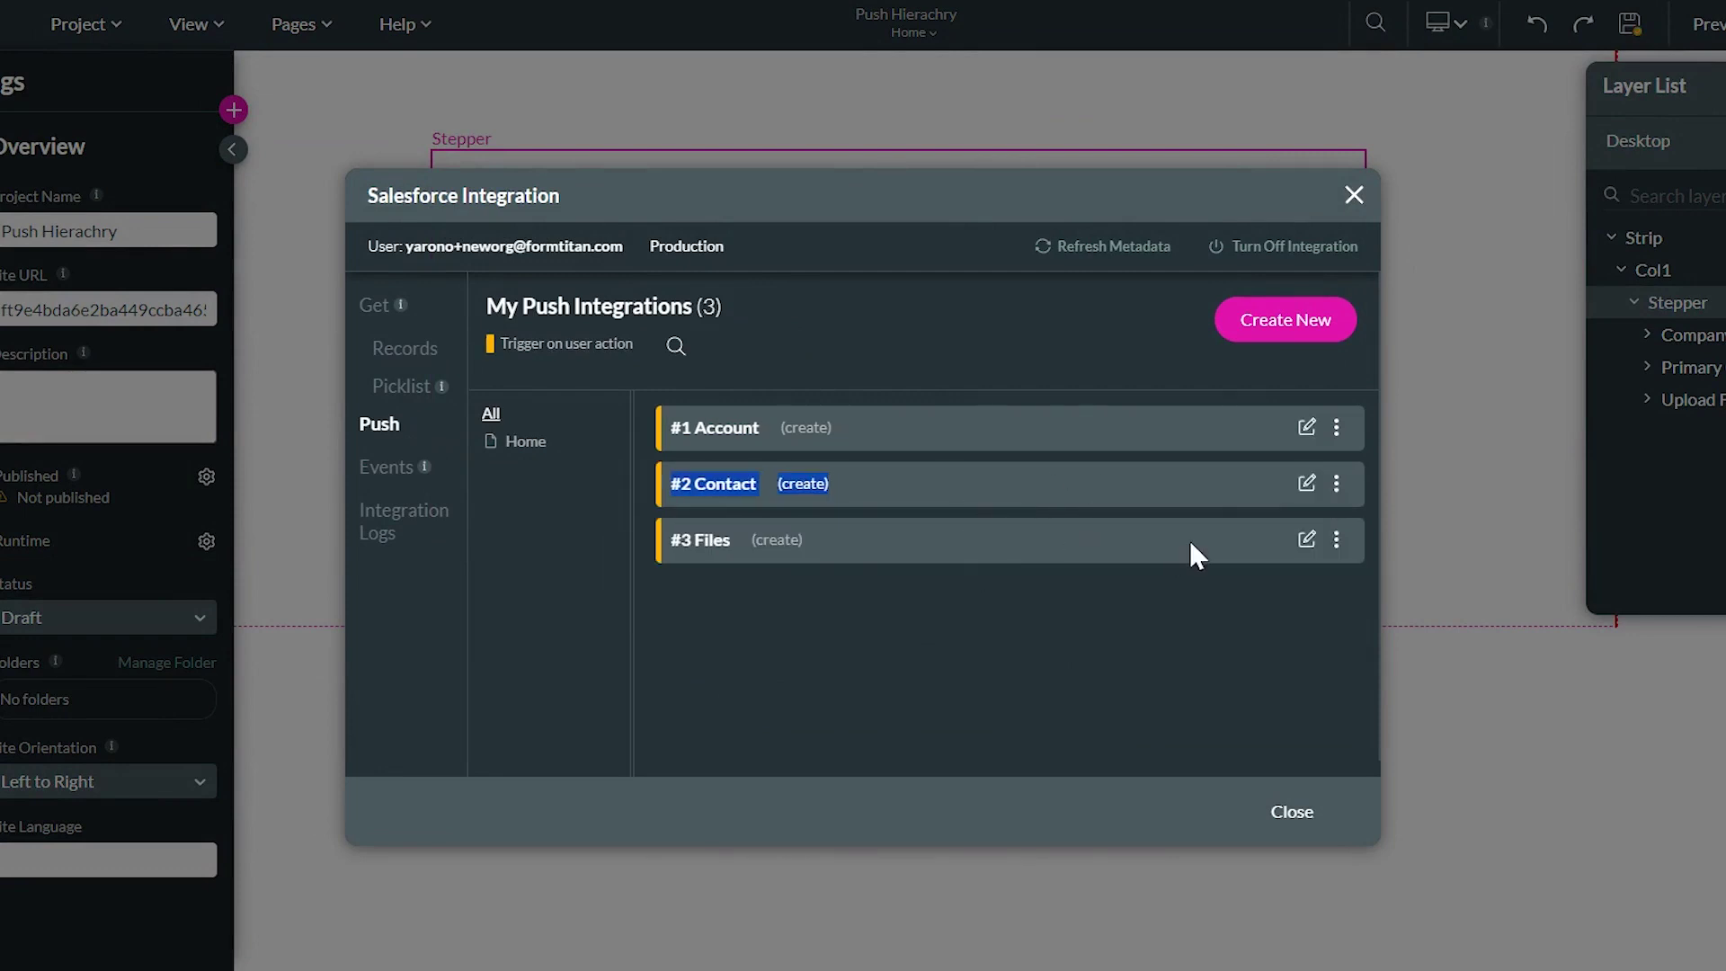
left_click(1305, 484)
left_click(432, 208)
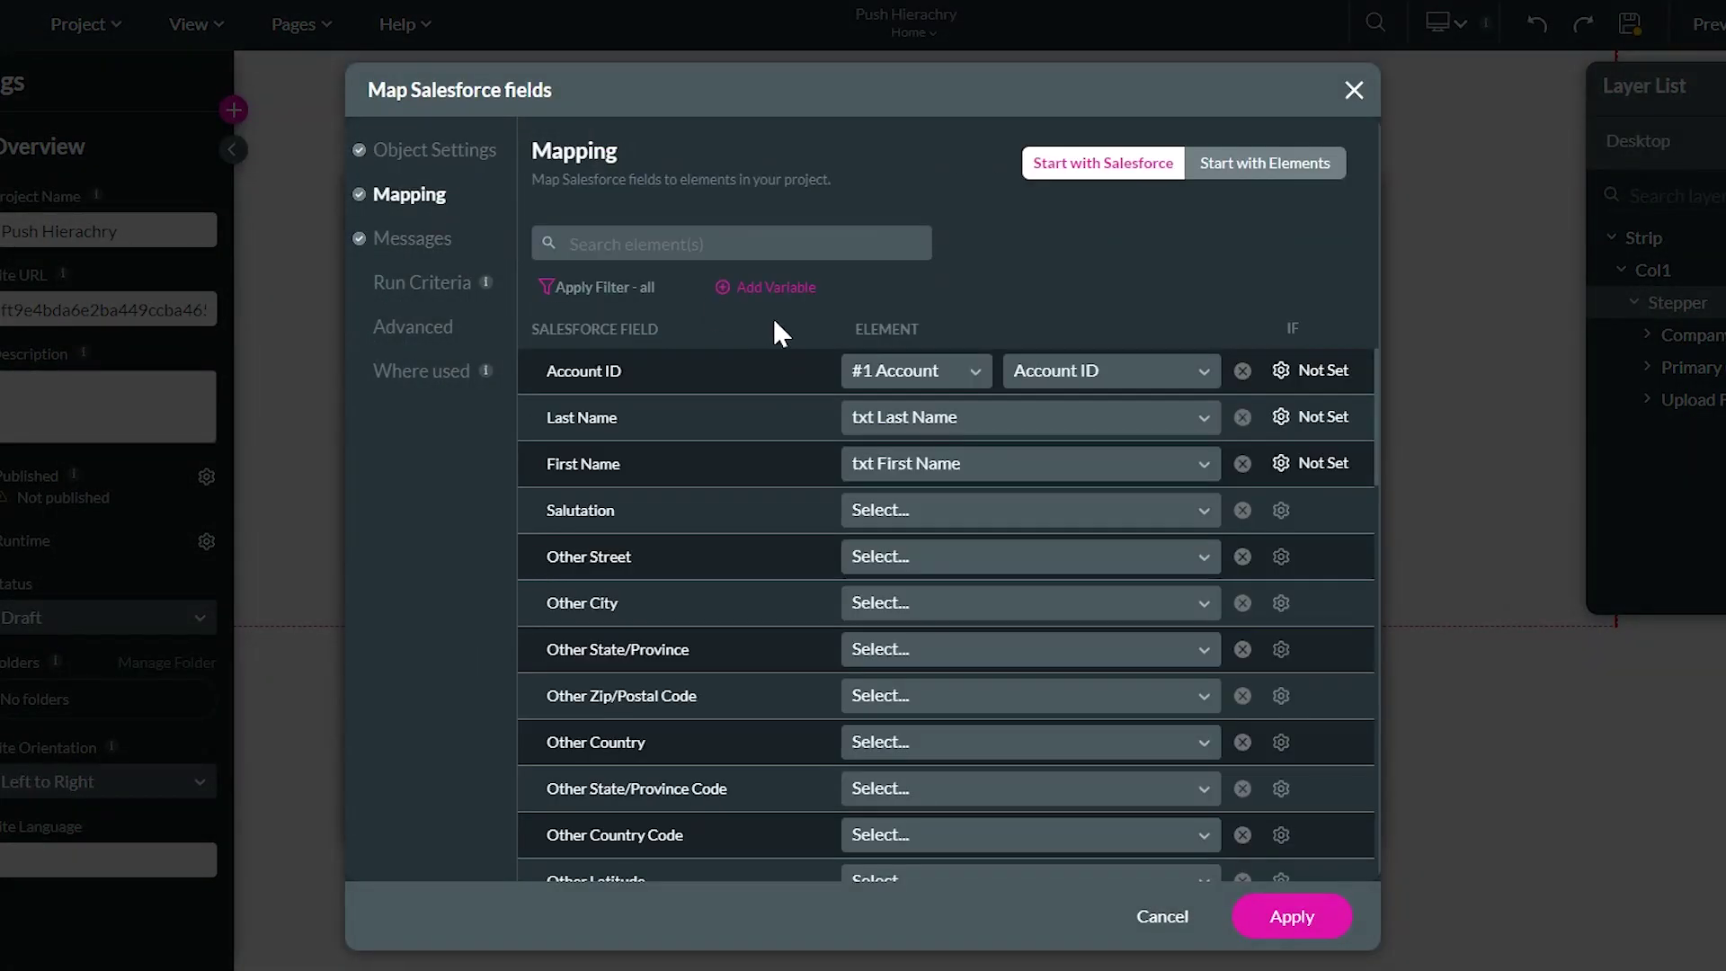
left_click(1240, 372)
left_click(1290, 919)
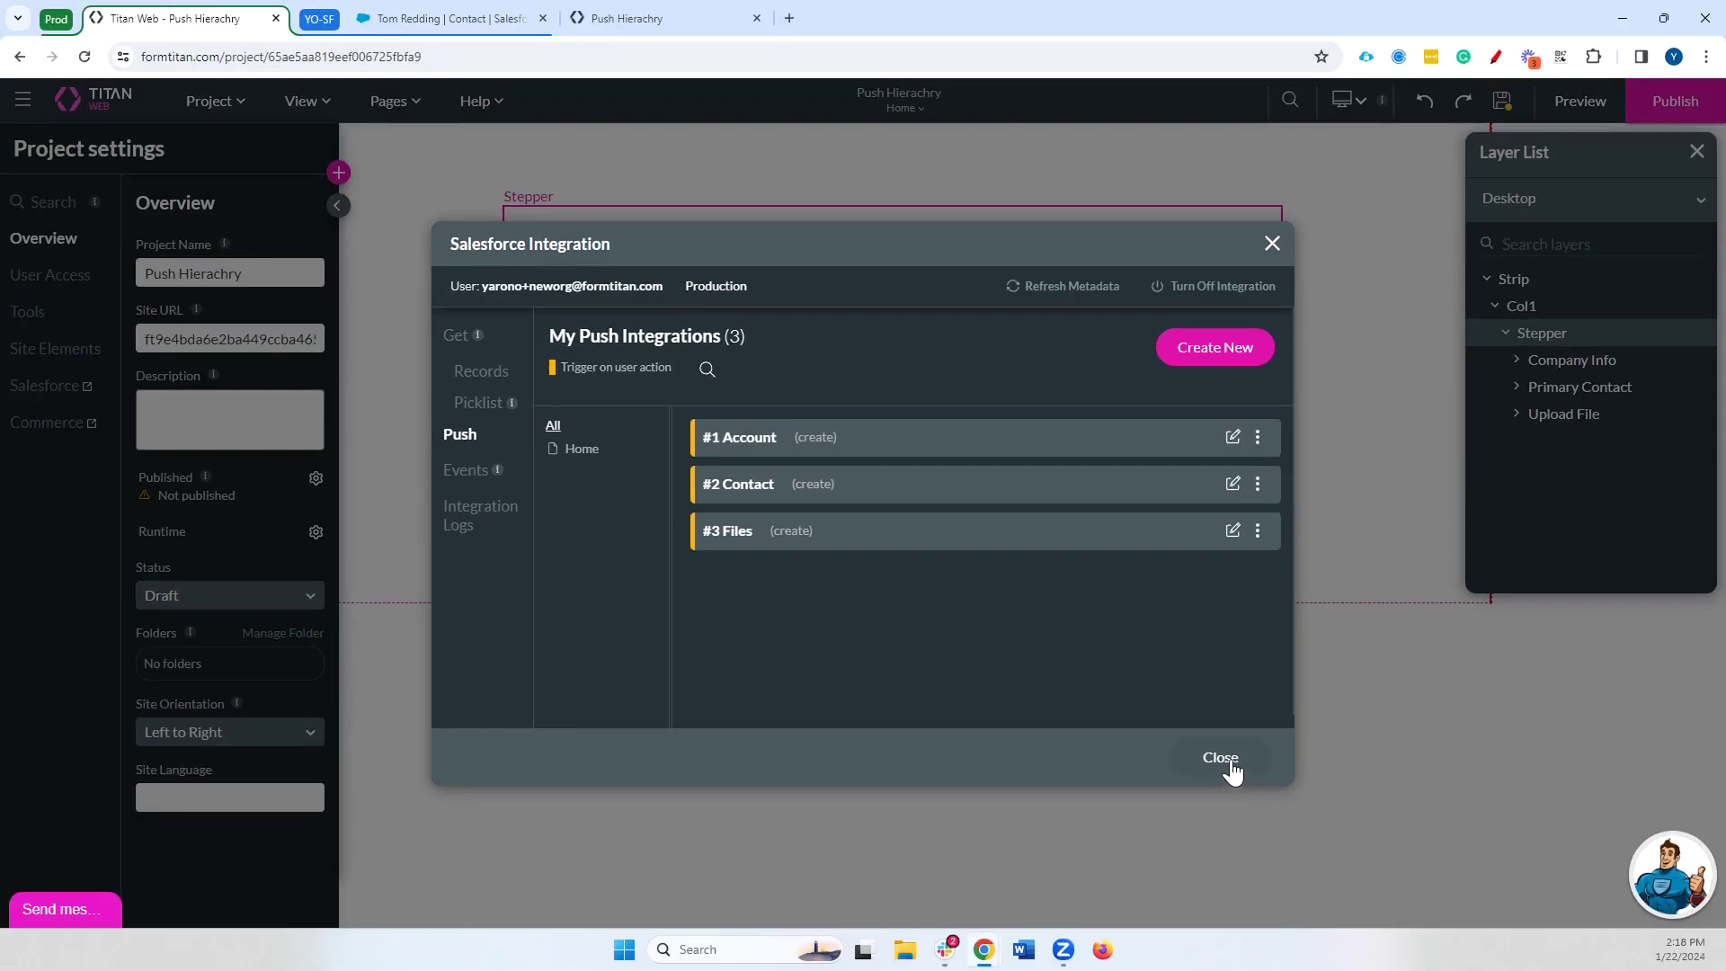
left_click(1298, 813)
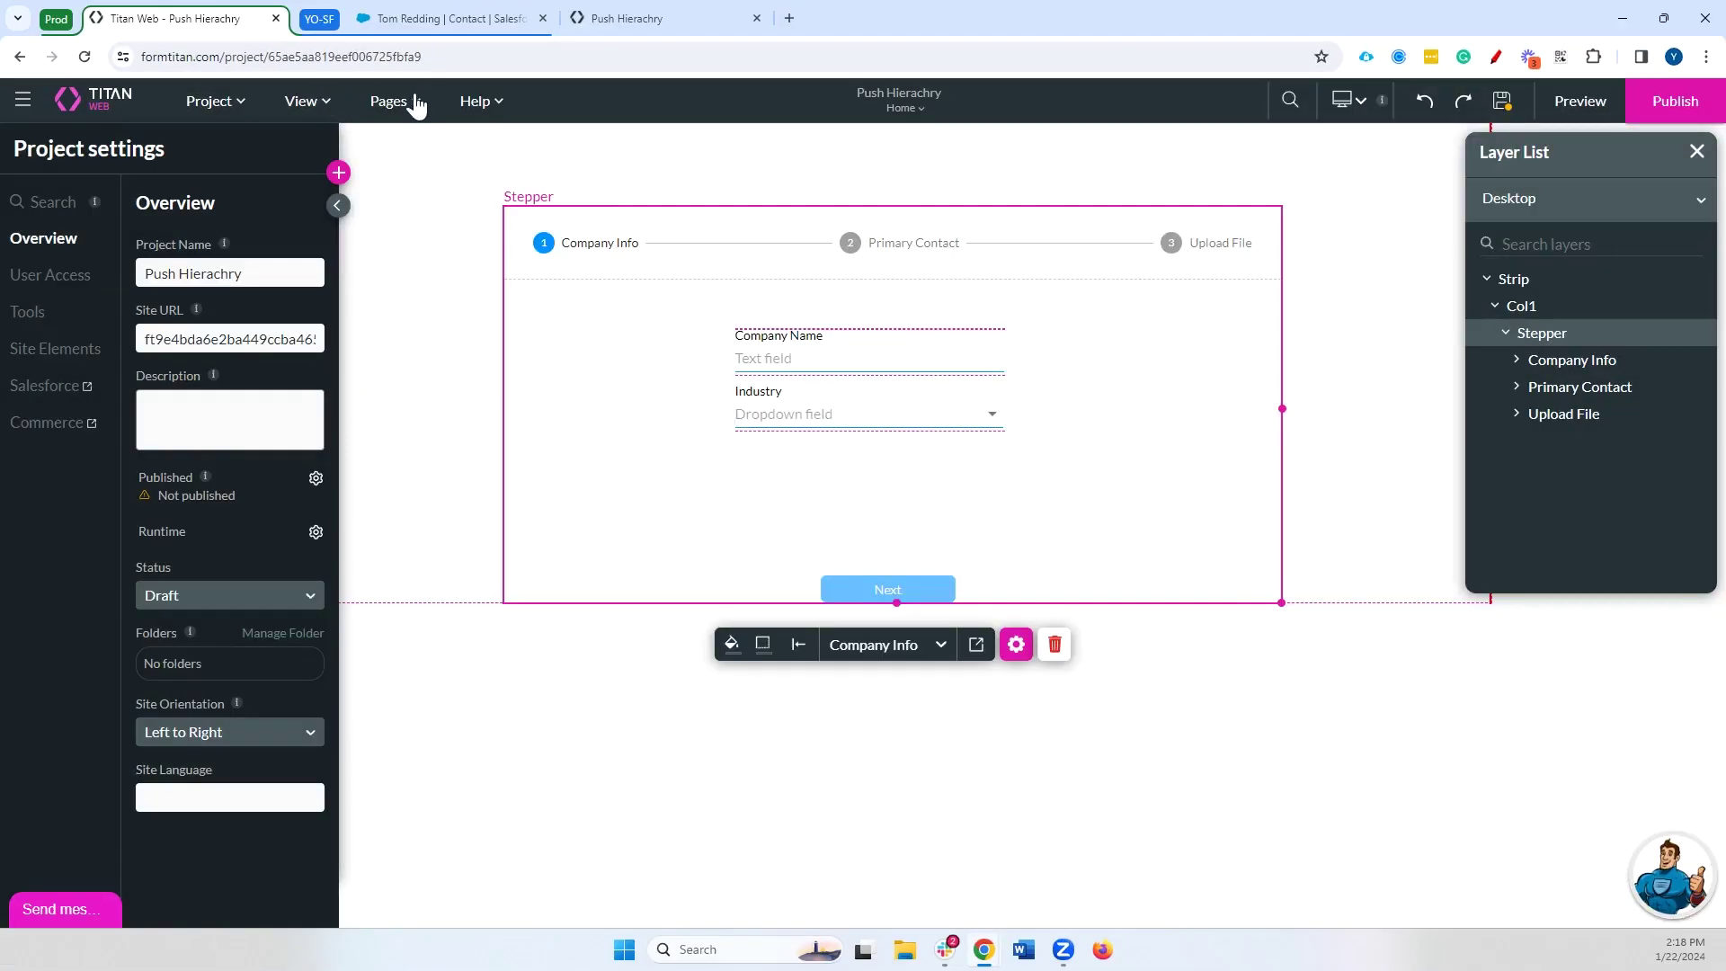
Add a static variable named account-id in the Home page's Configure Actions
left_click(395, 100)
left_click(505, 142)
left_click(632, 523)
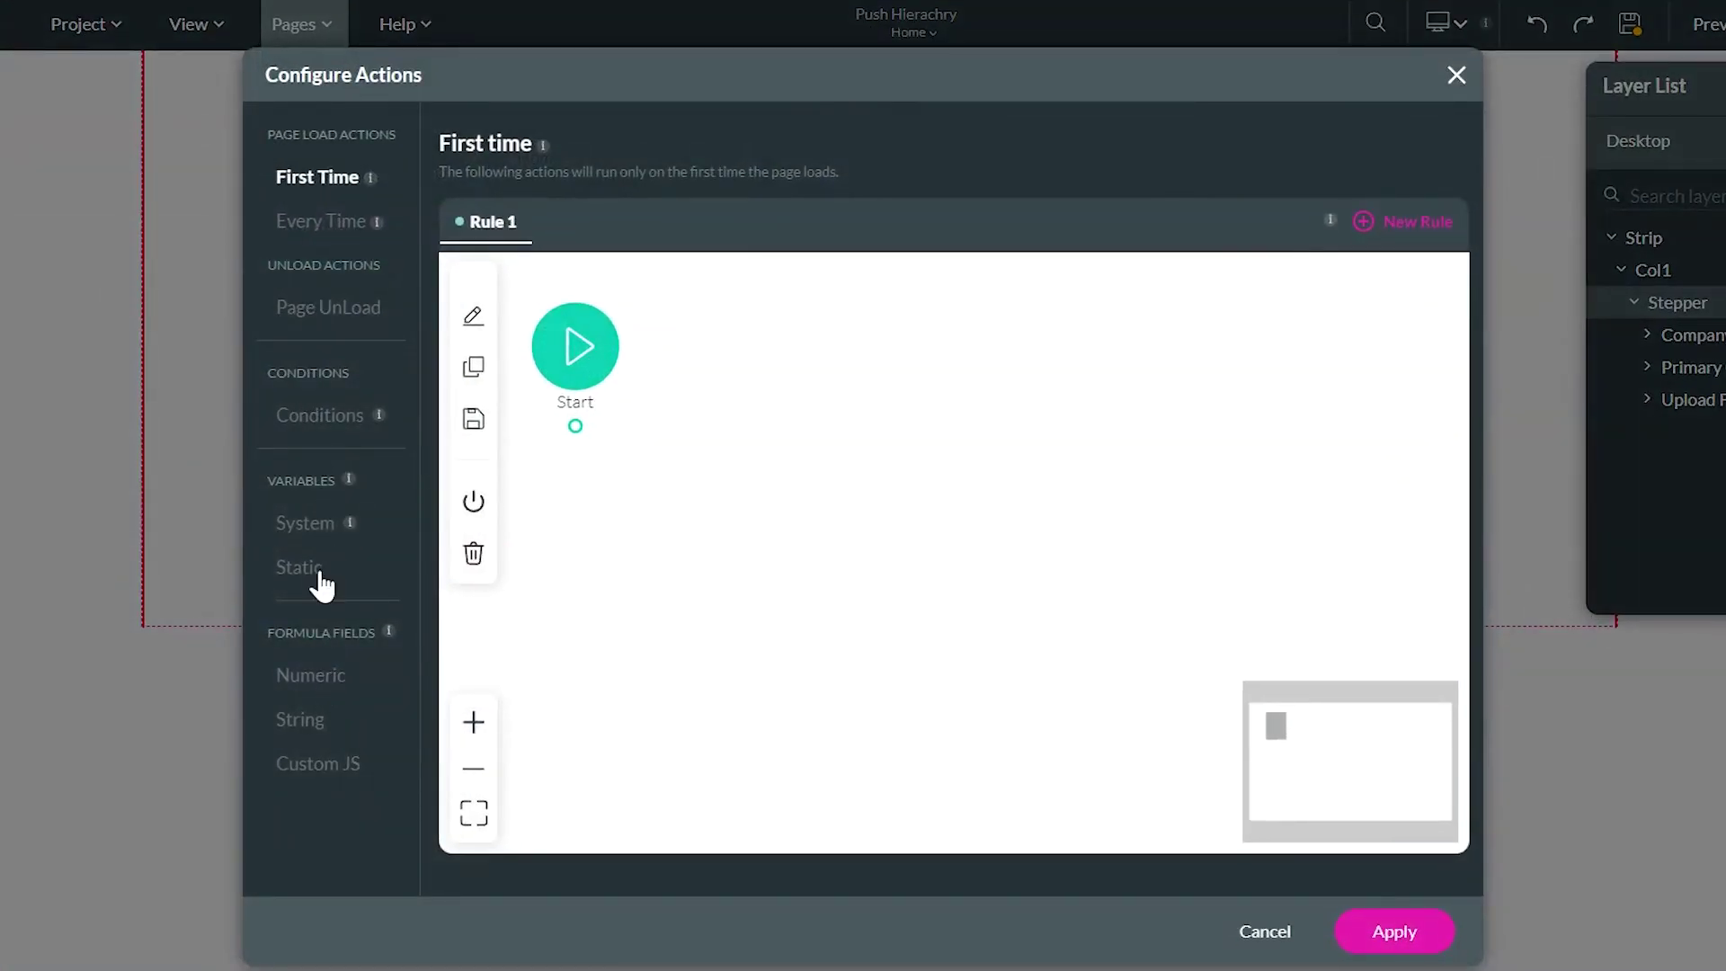
left_click(319, 579)
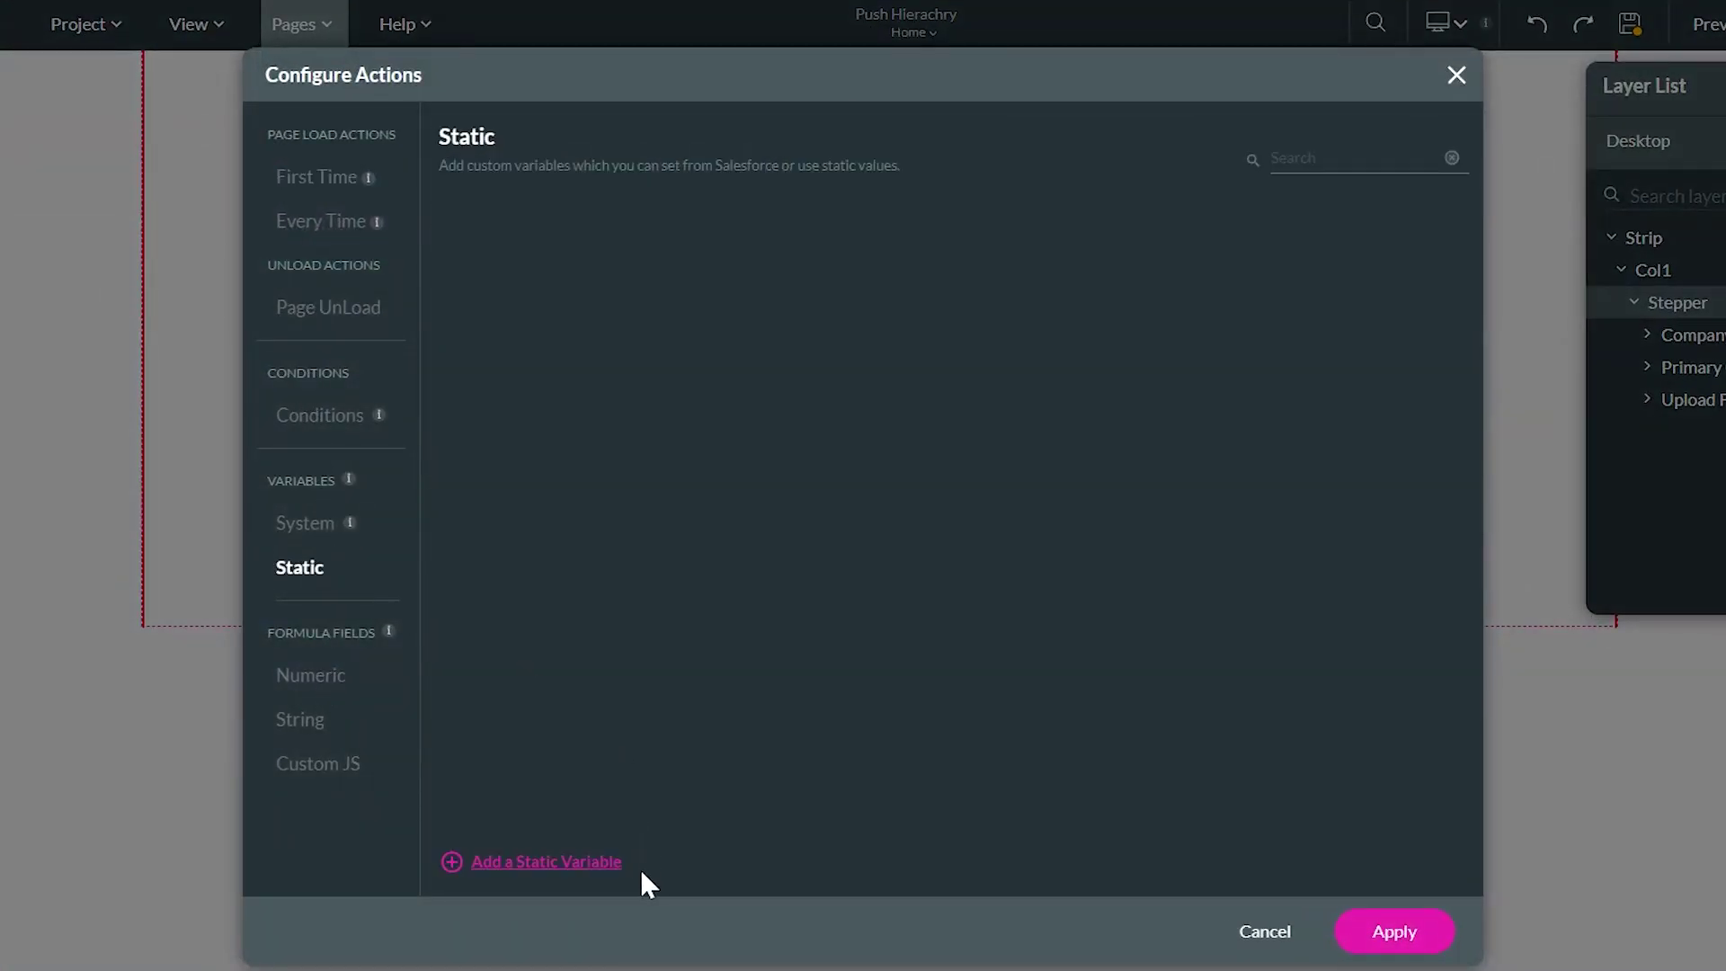
left_click(589, 862)
left_click_drag(575, 236, 494, 241)
double_click(494, 241)
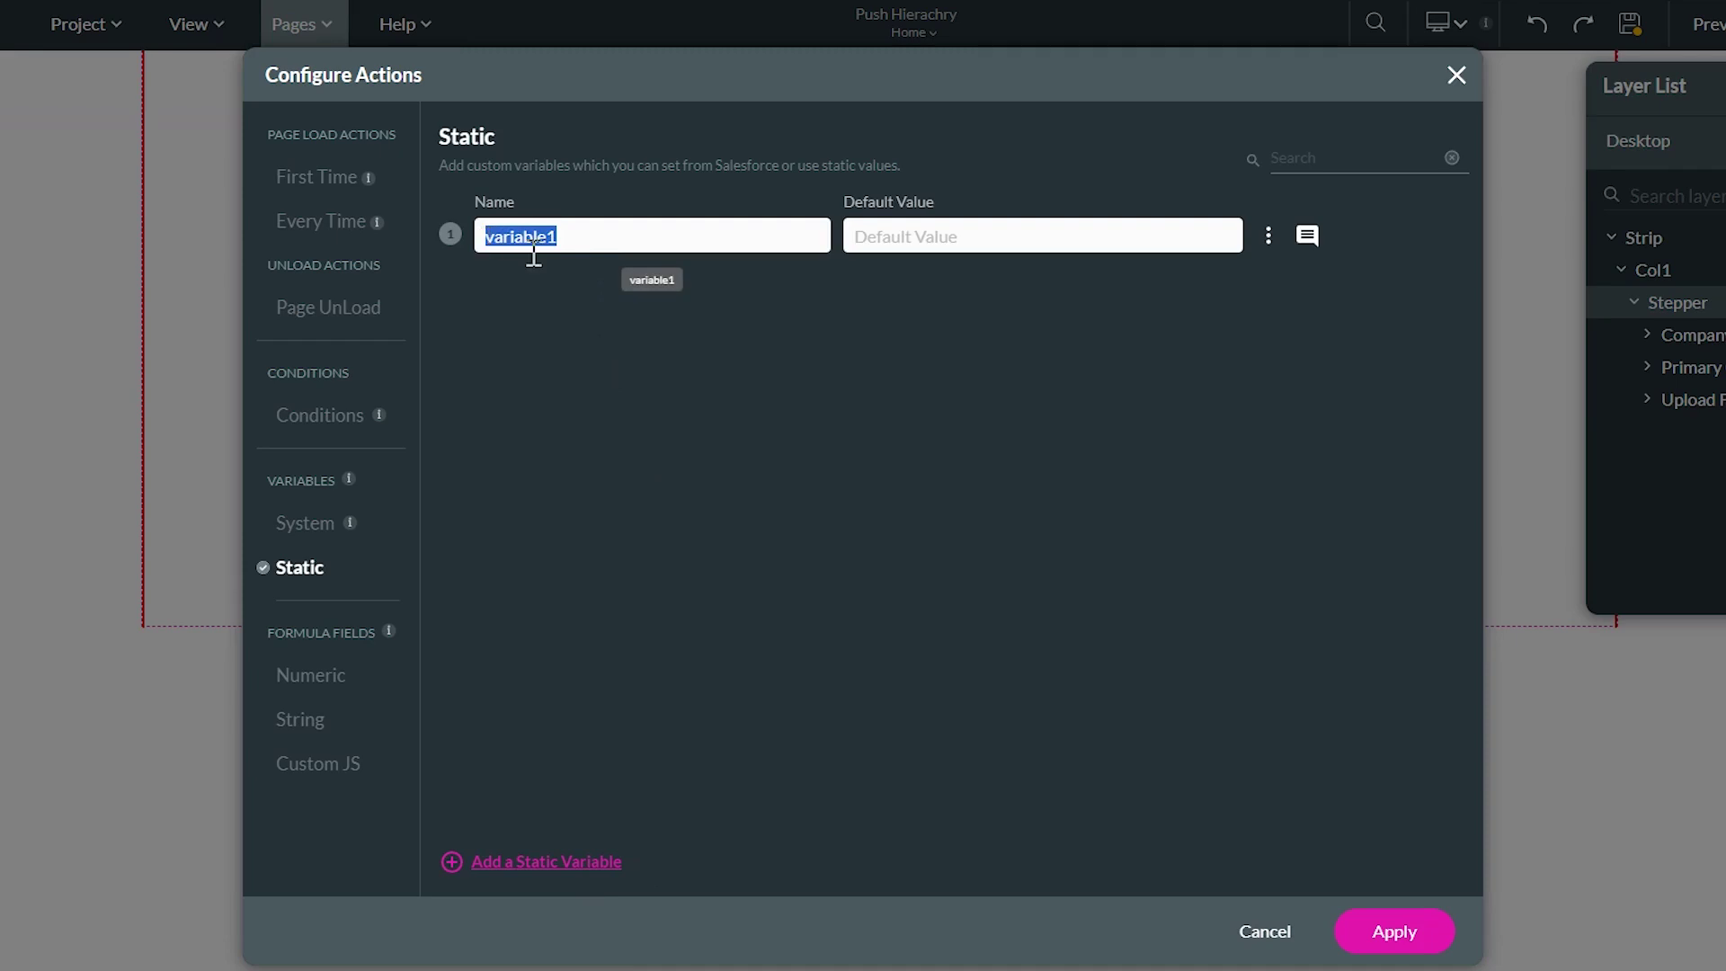
type("account-")
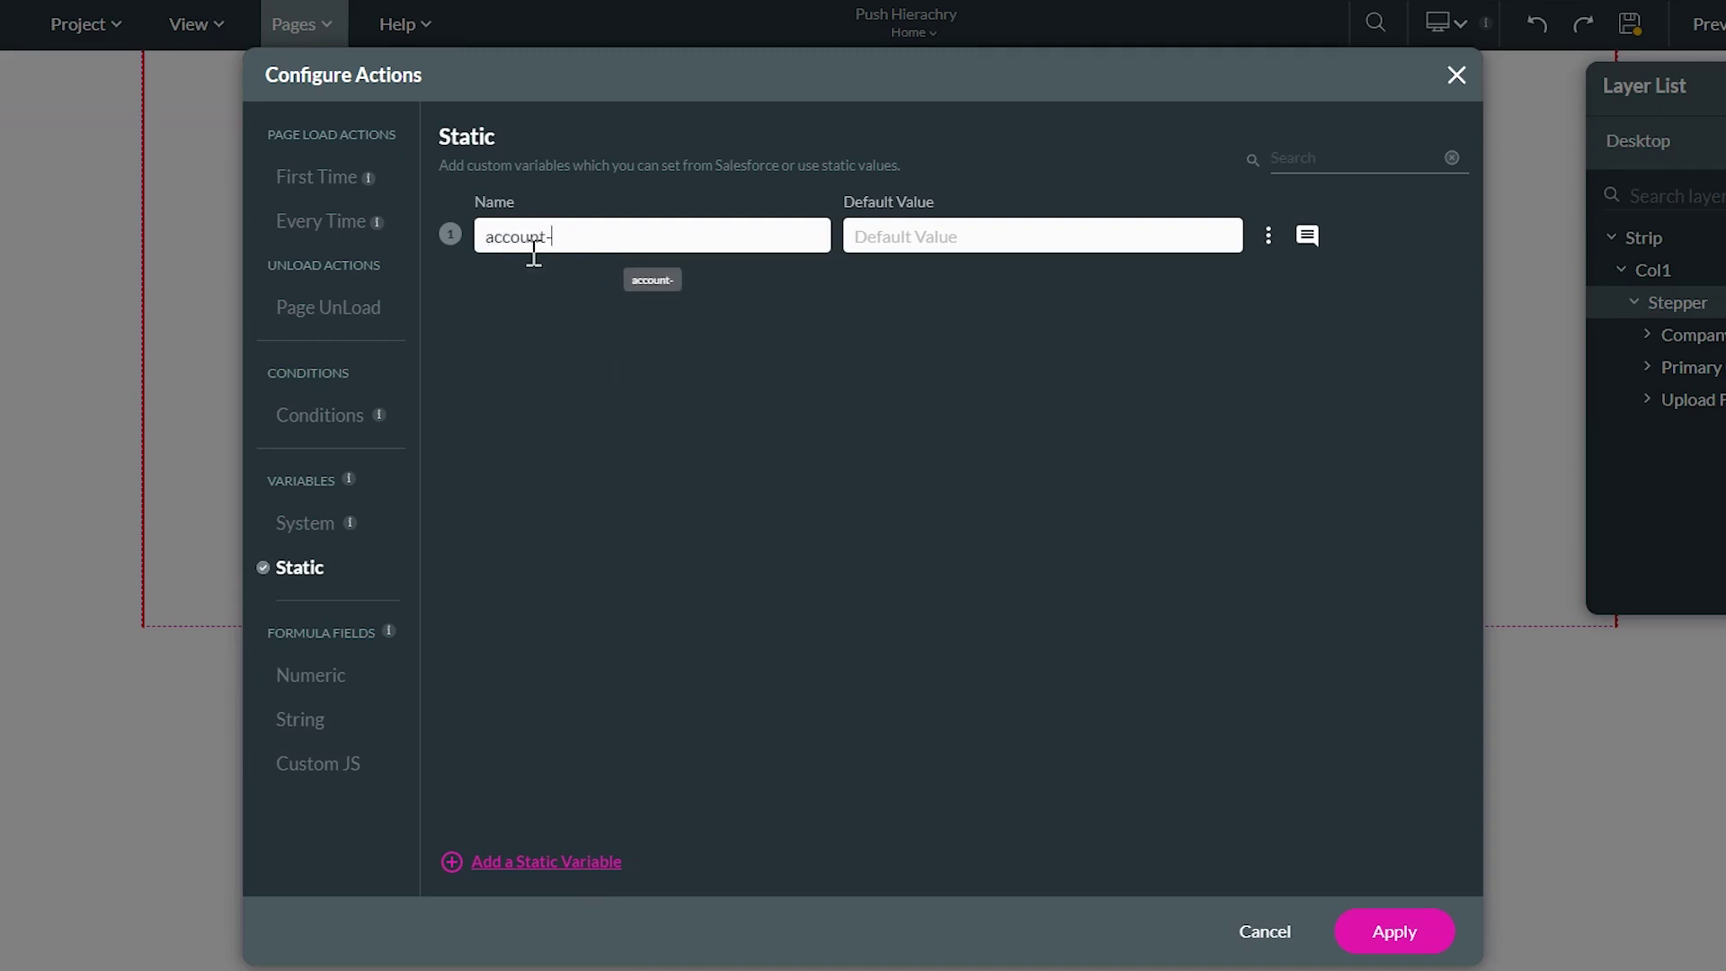
type("id")
Add a second static variable named contact_id and apply the page variables
left_click(508, 861)
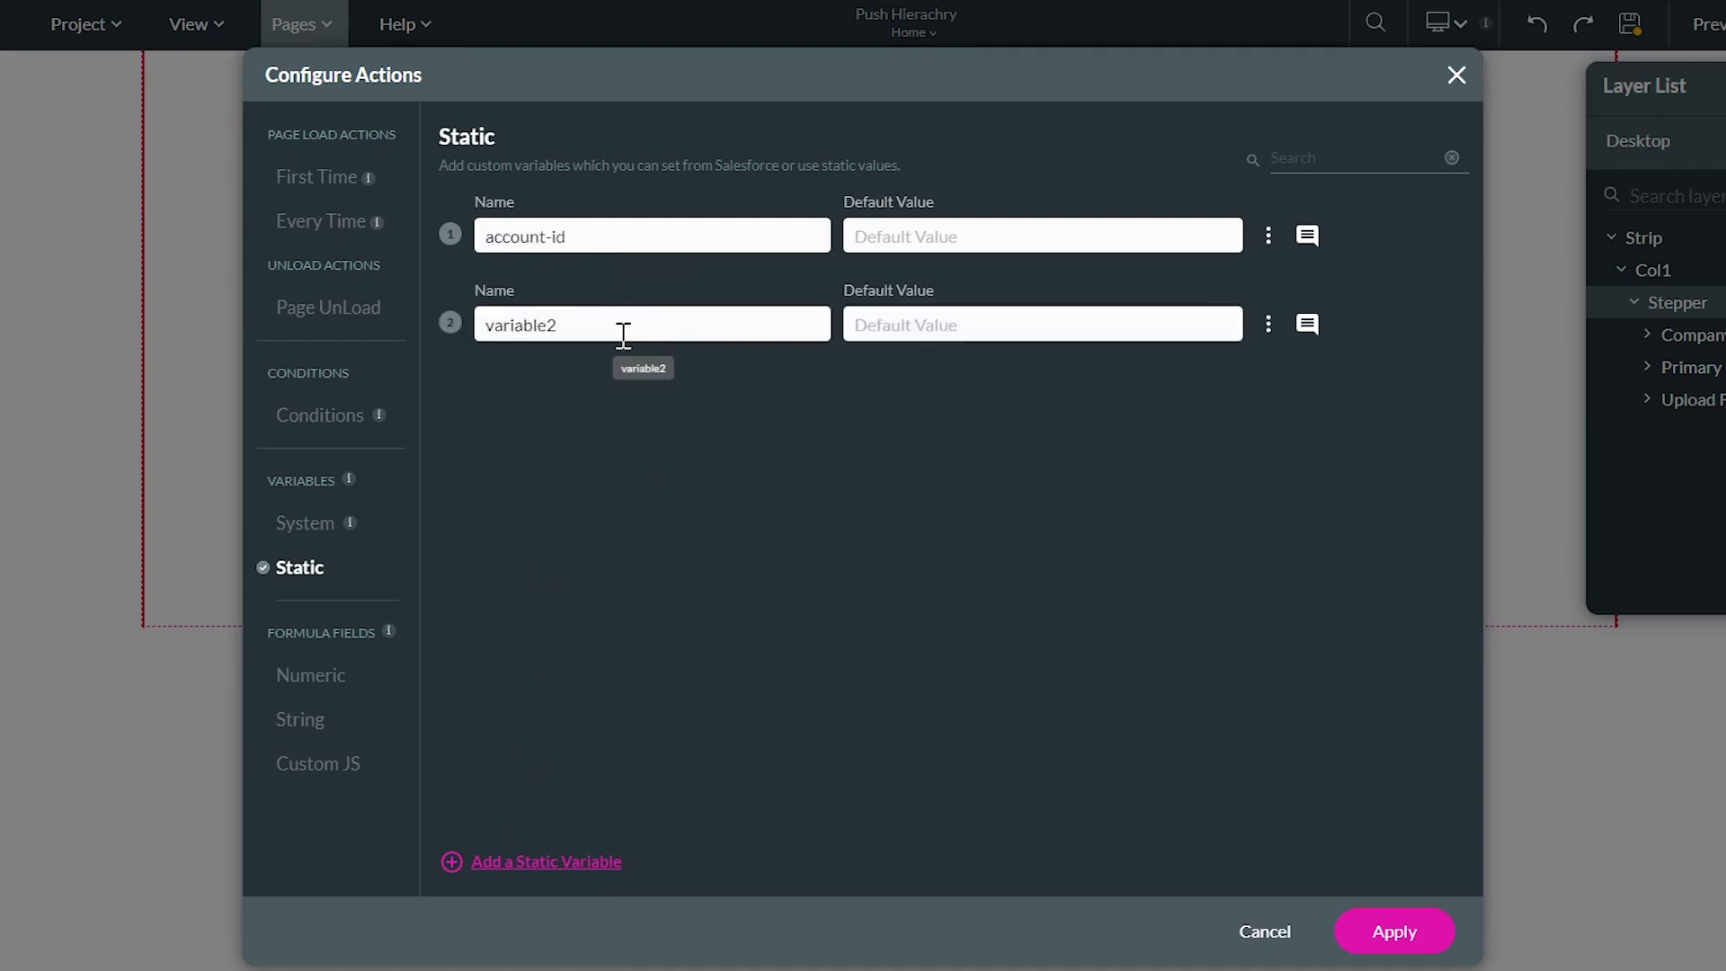
left_click_drag(623, 334, 465, 338)
type("contac")
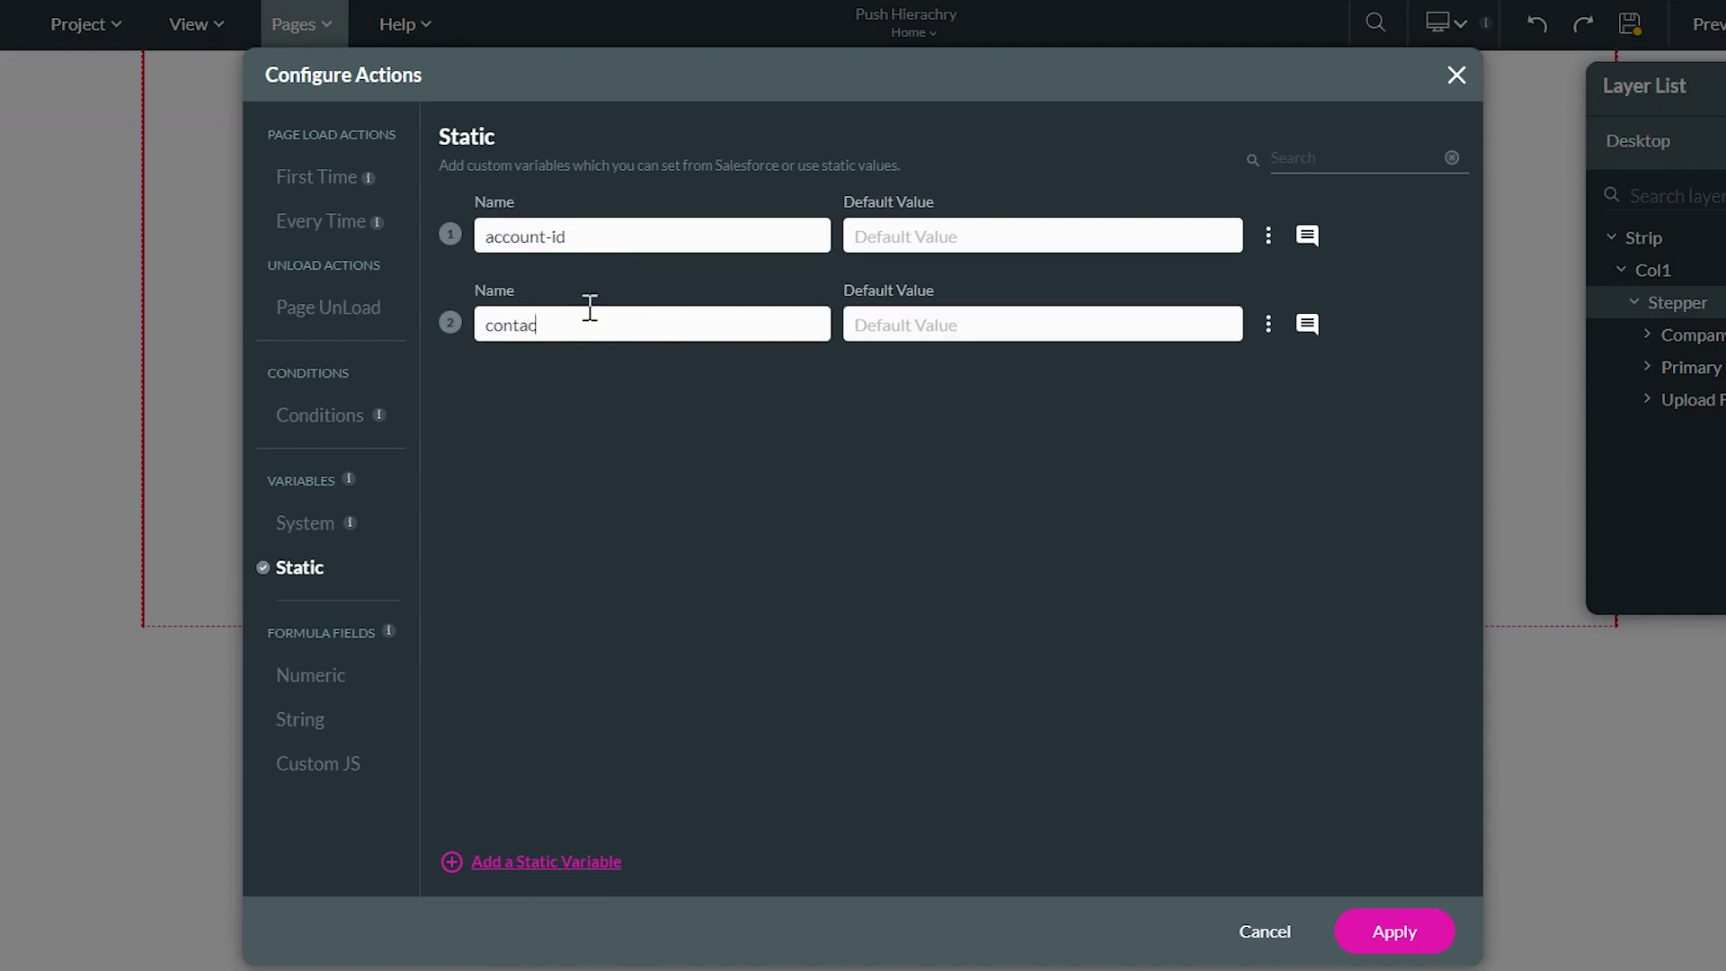
type("t_id")
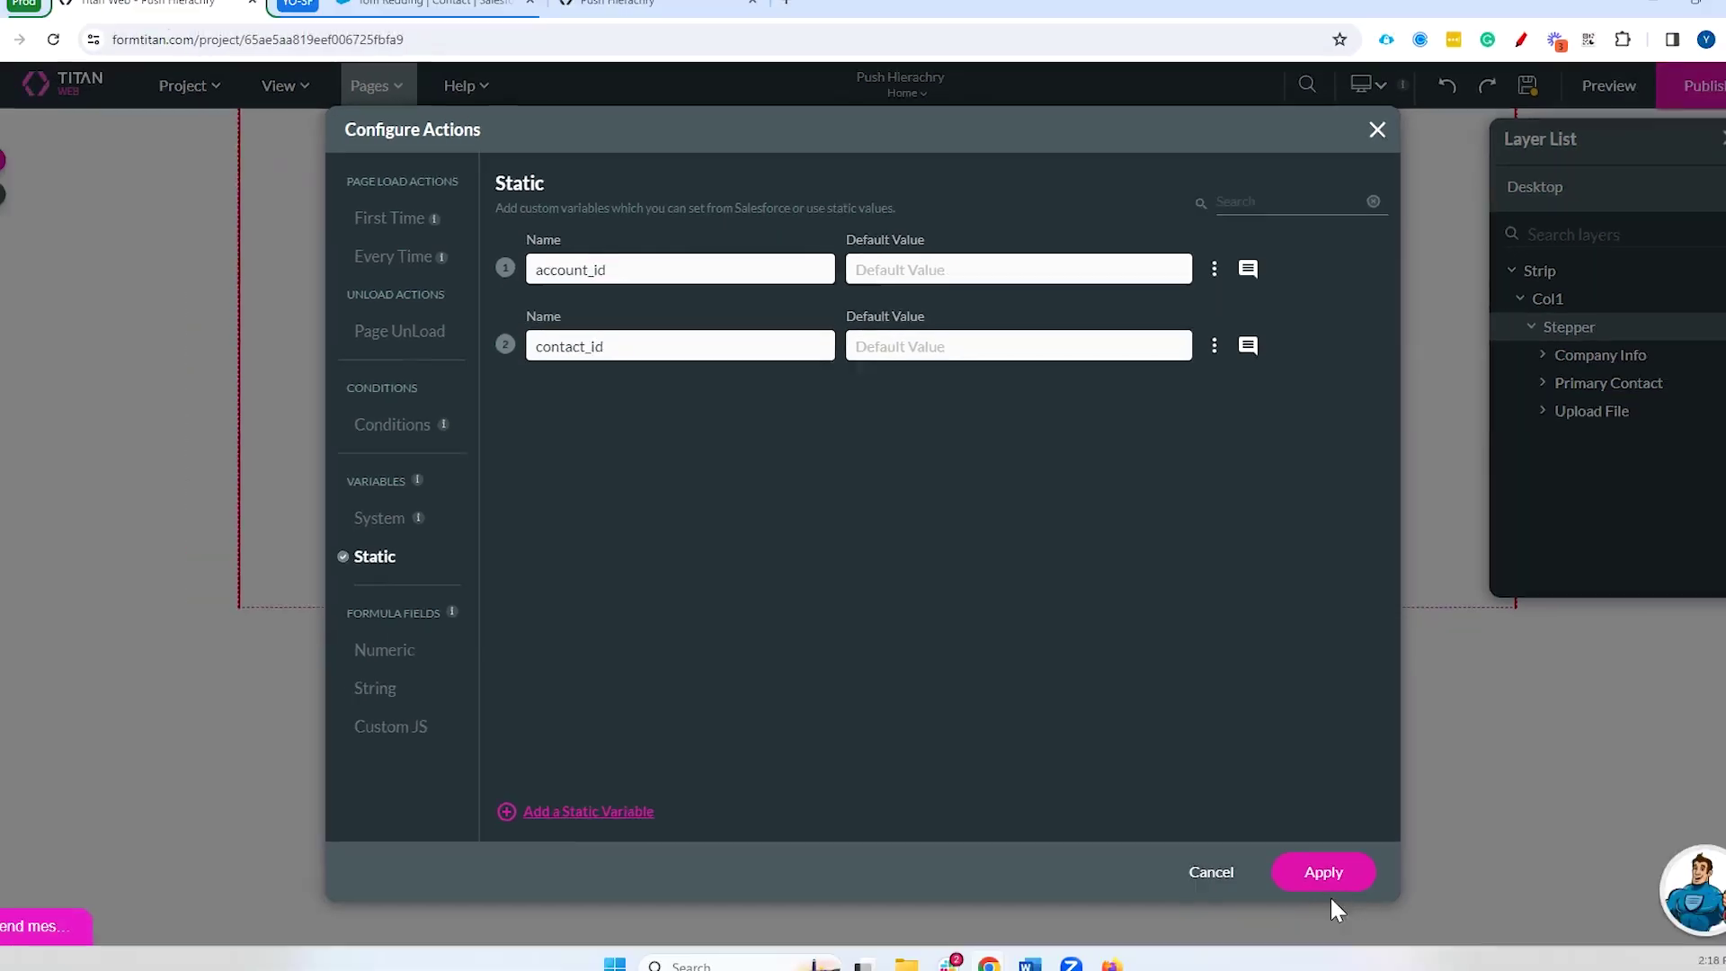
left_click(1393, 931)
left_click(313, 477)
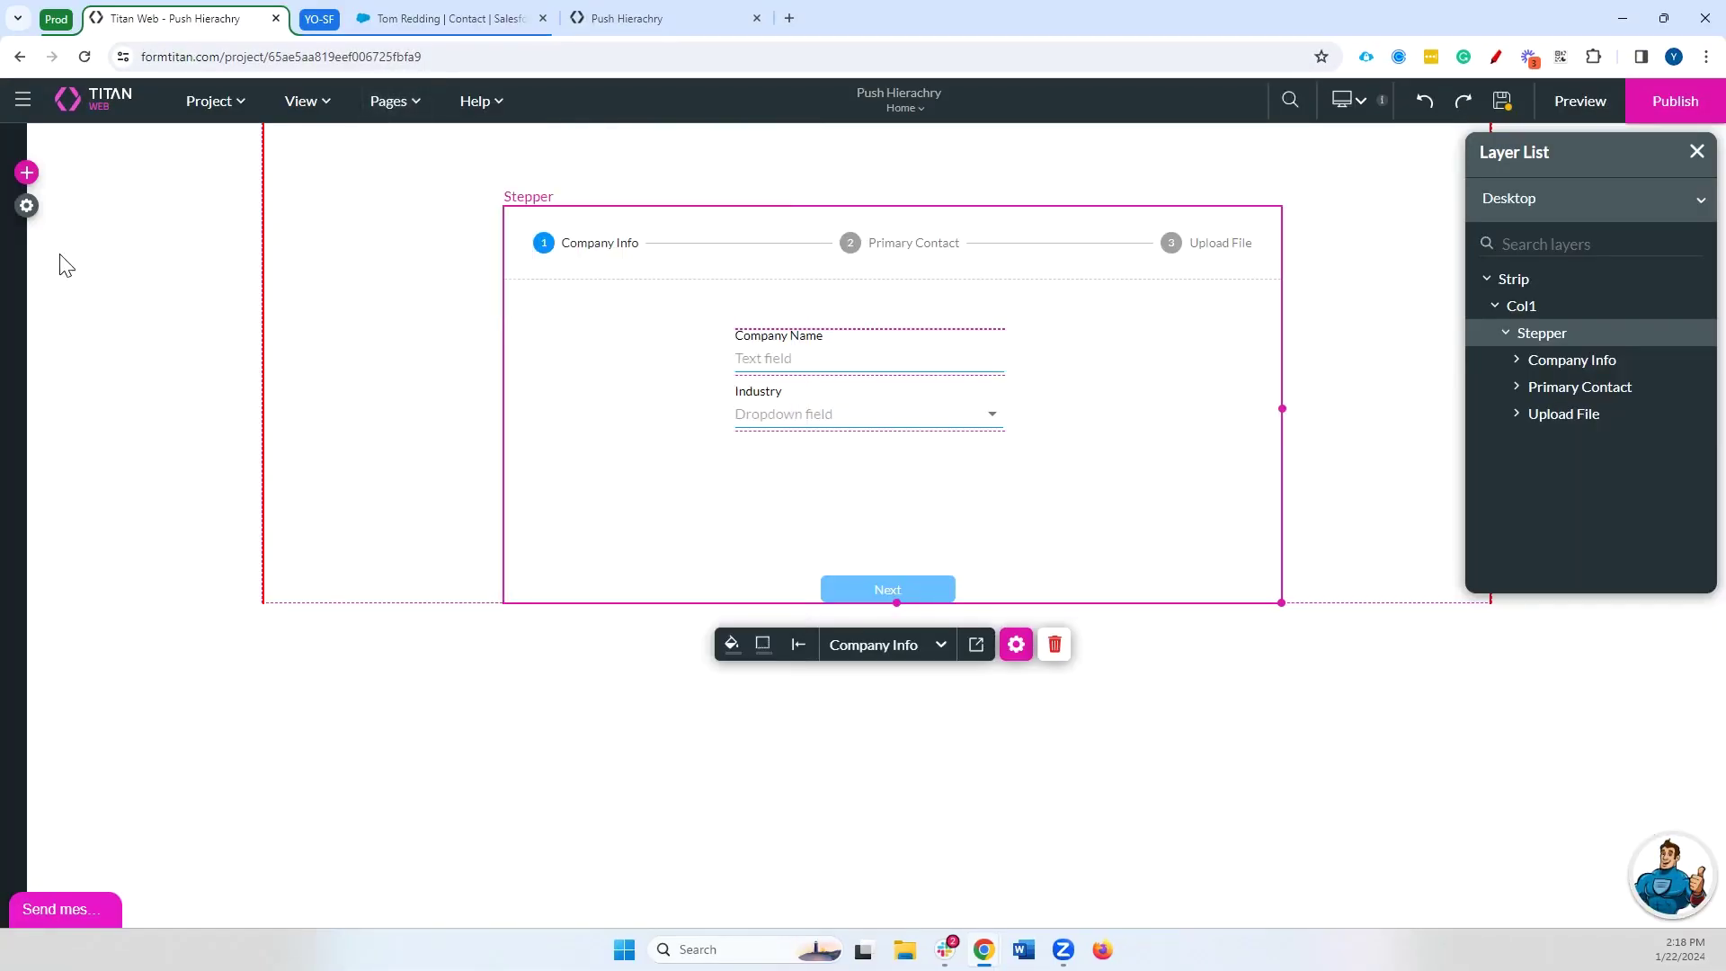
Map the Contact push's Account ID field to the account_id page variable
left_click(34, 212)
left_click(90, 423)
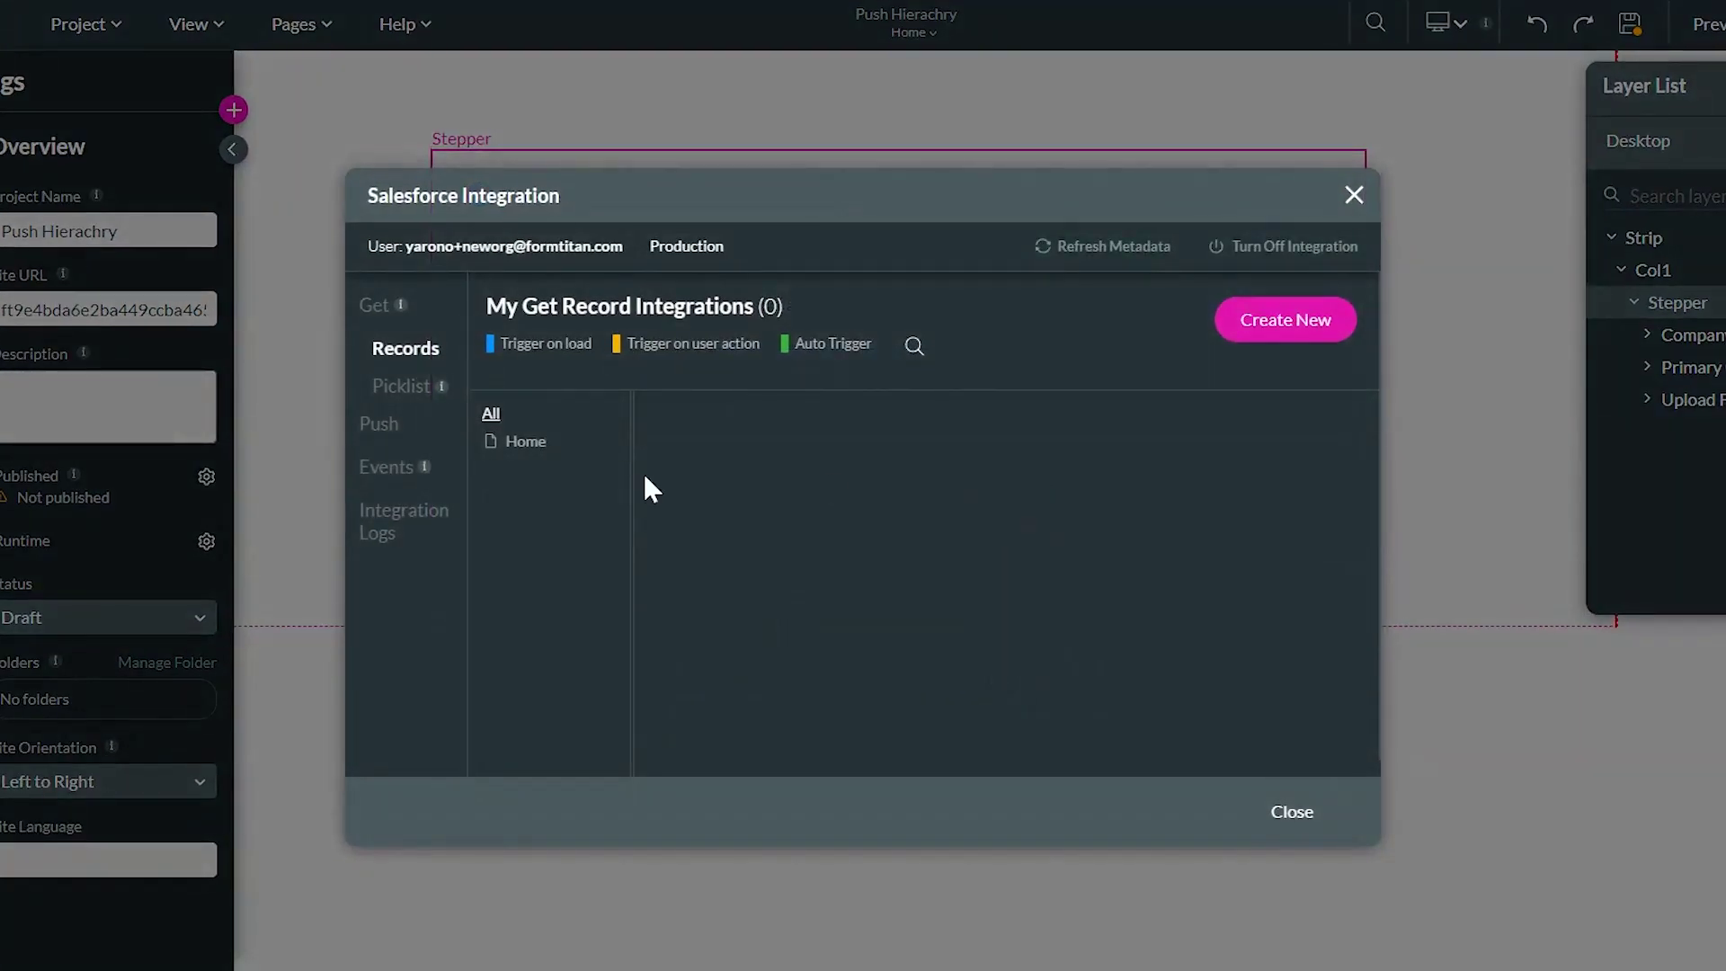
left_click(432, 435)
left_click(1307, 483)
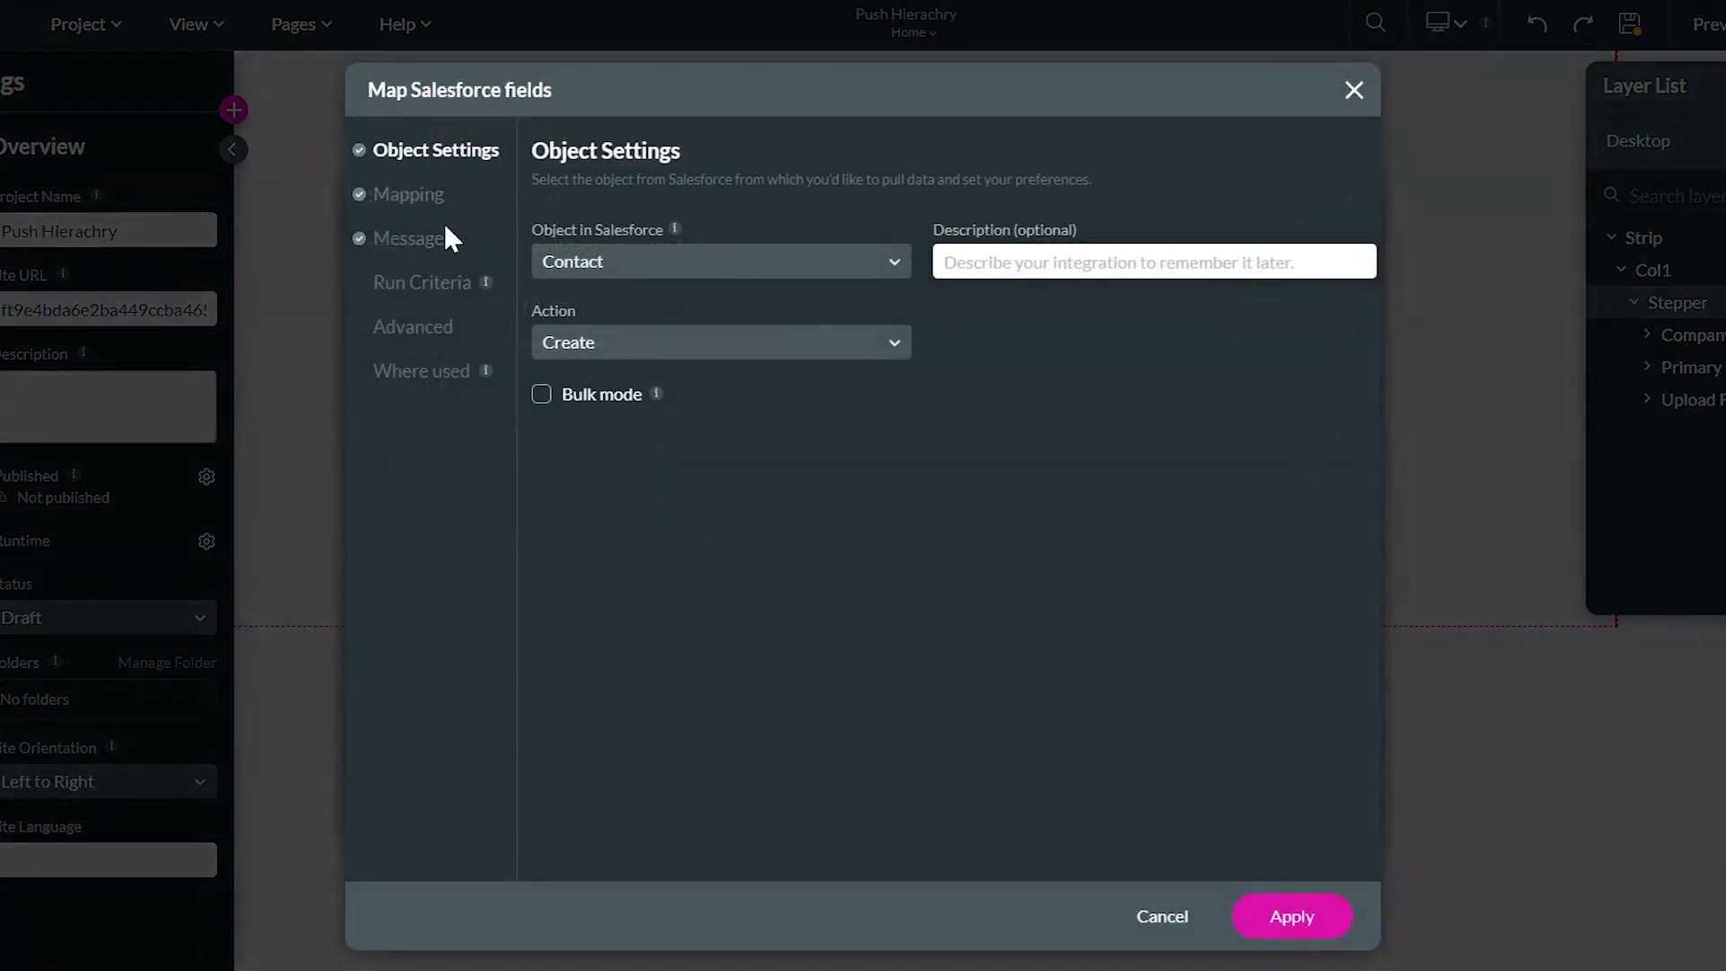
left_click(423, 196)
left_click(903, 371)
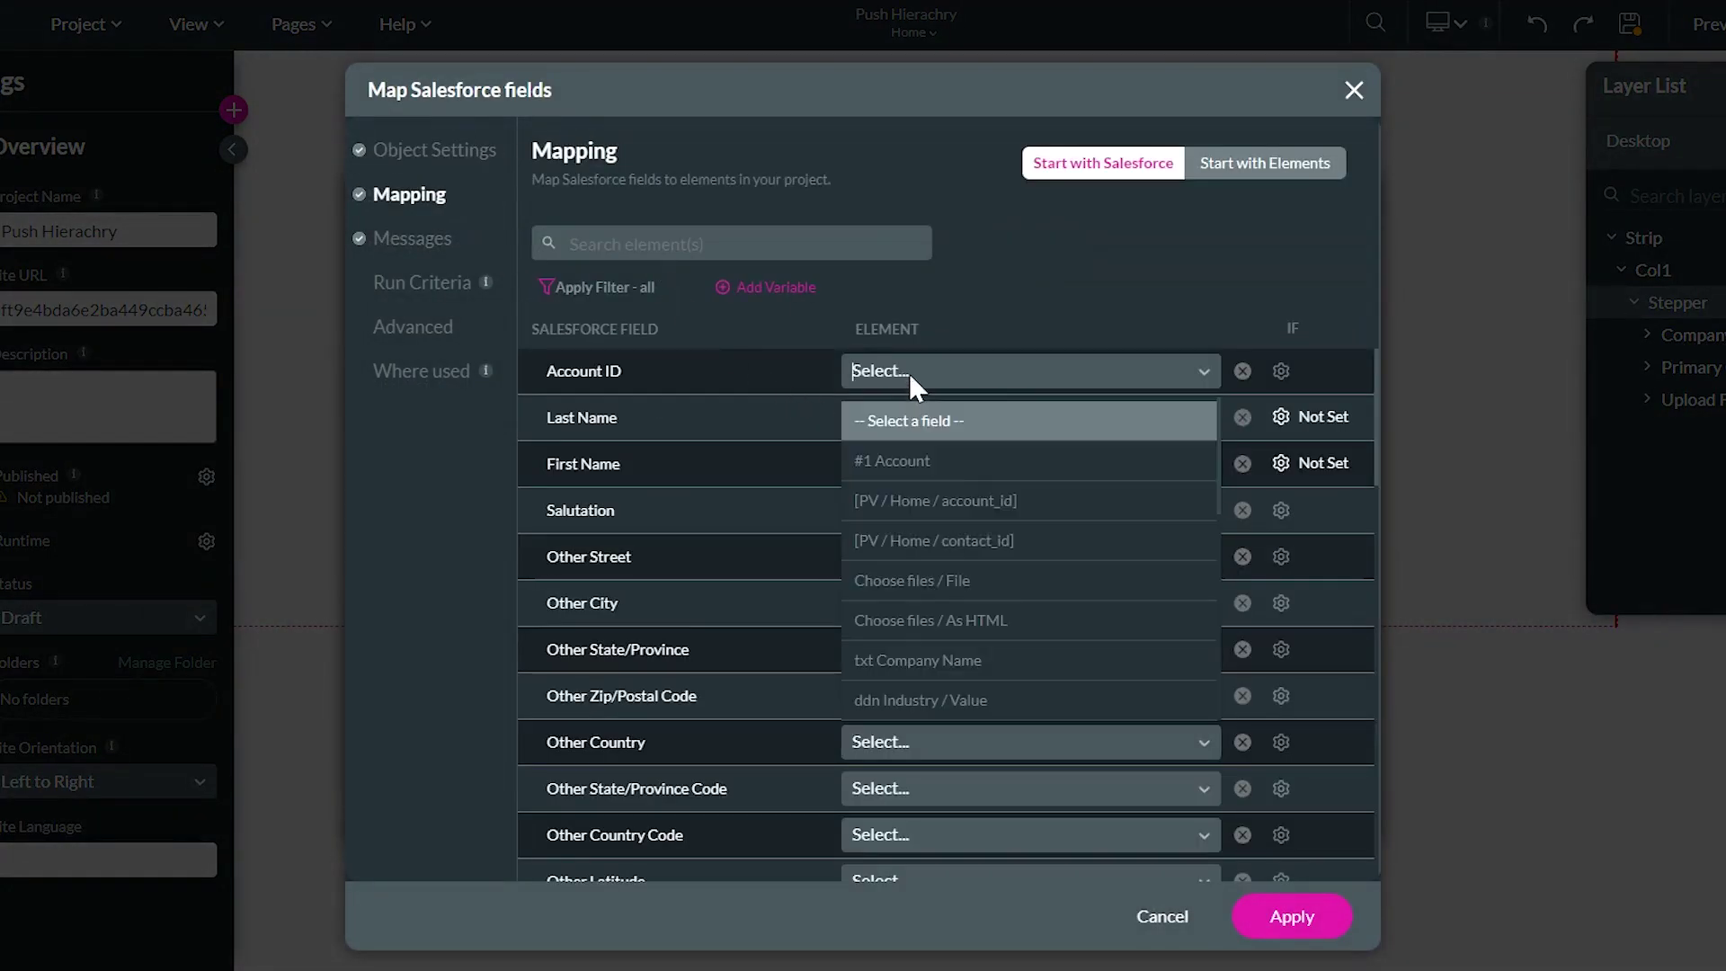
left_click(932, 503)
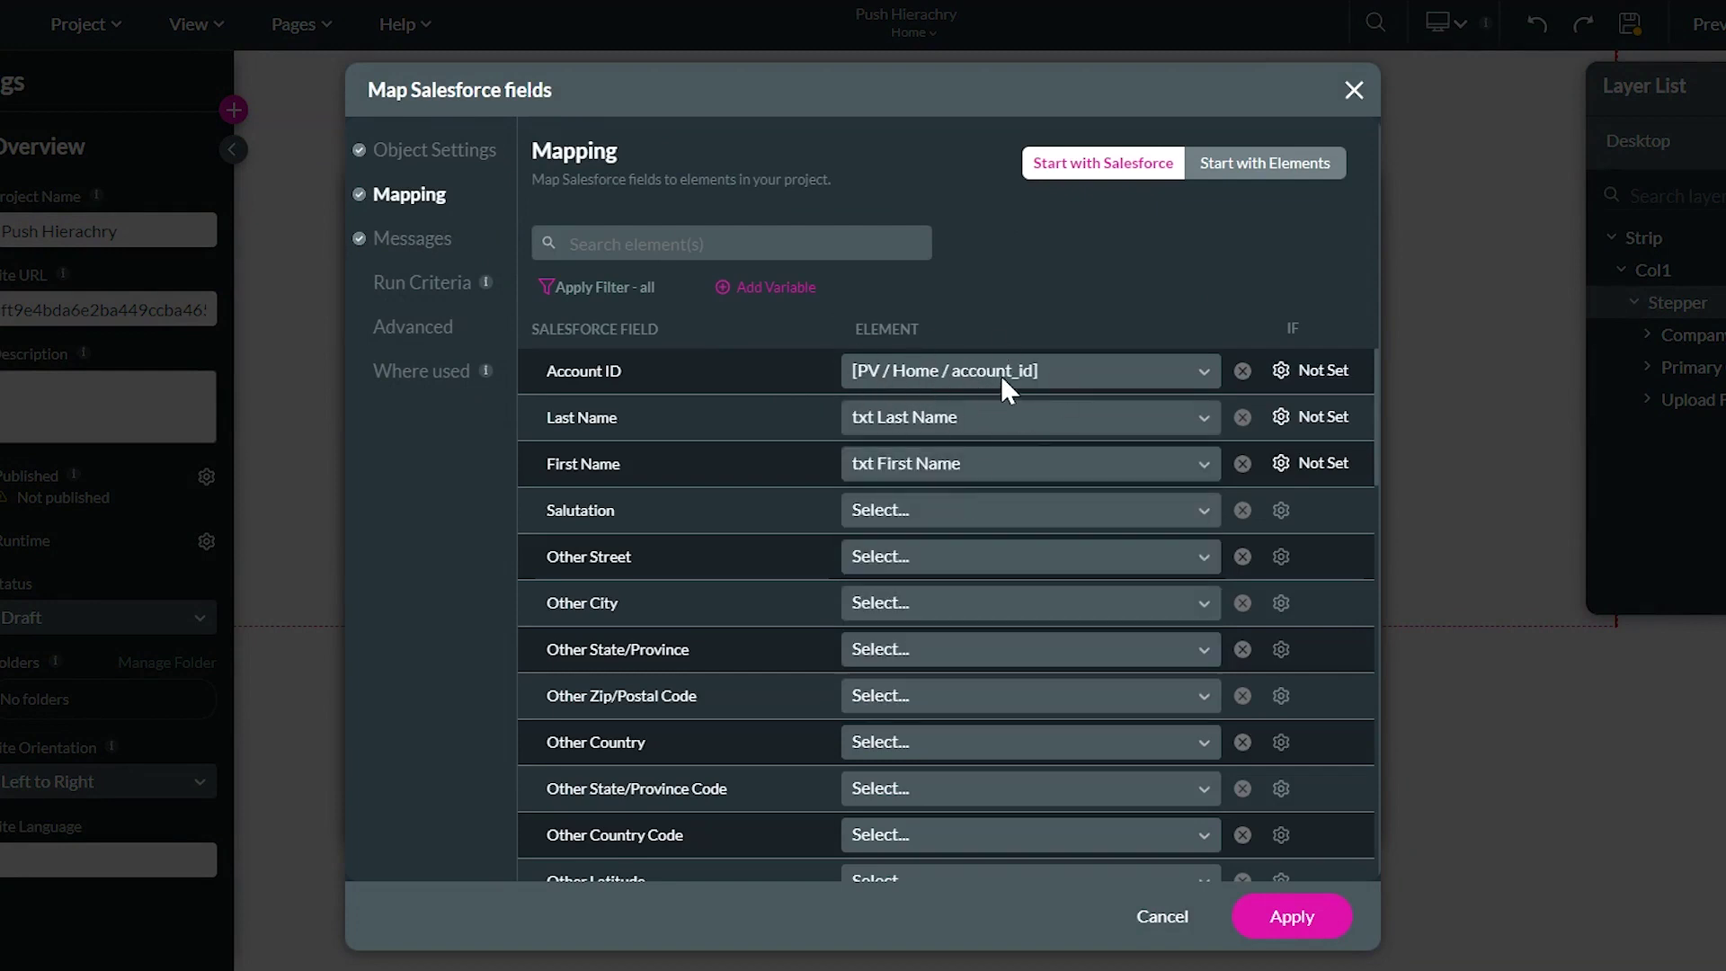
left_click(1329, 900)
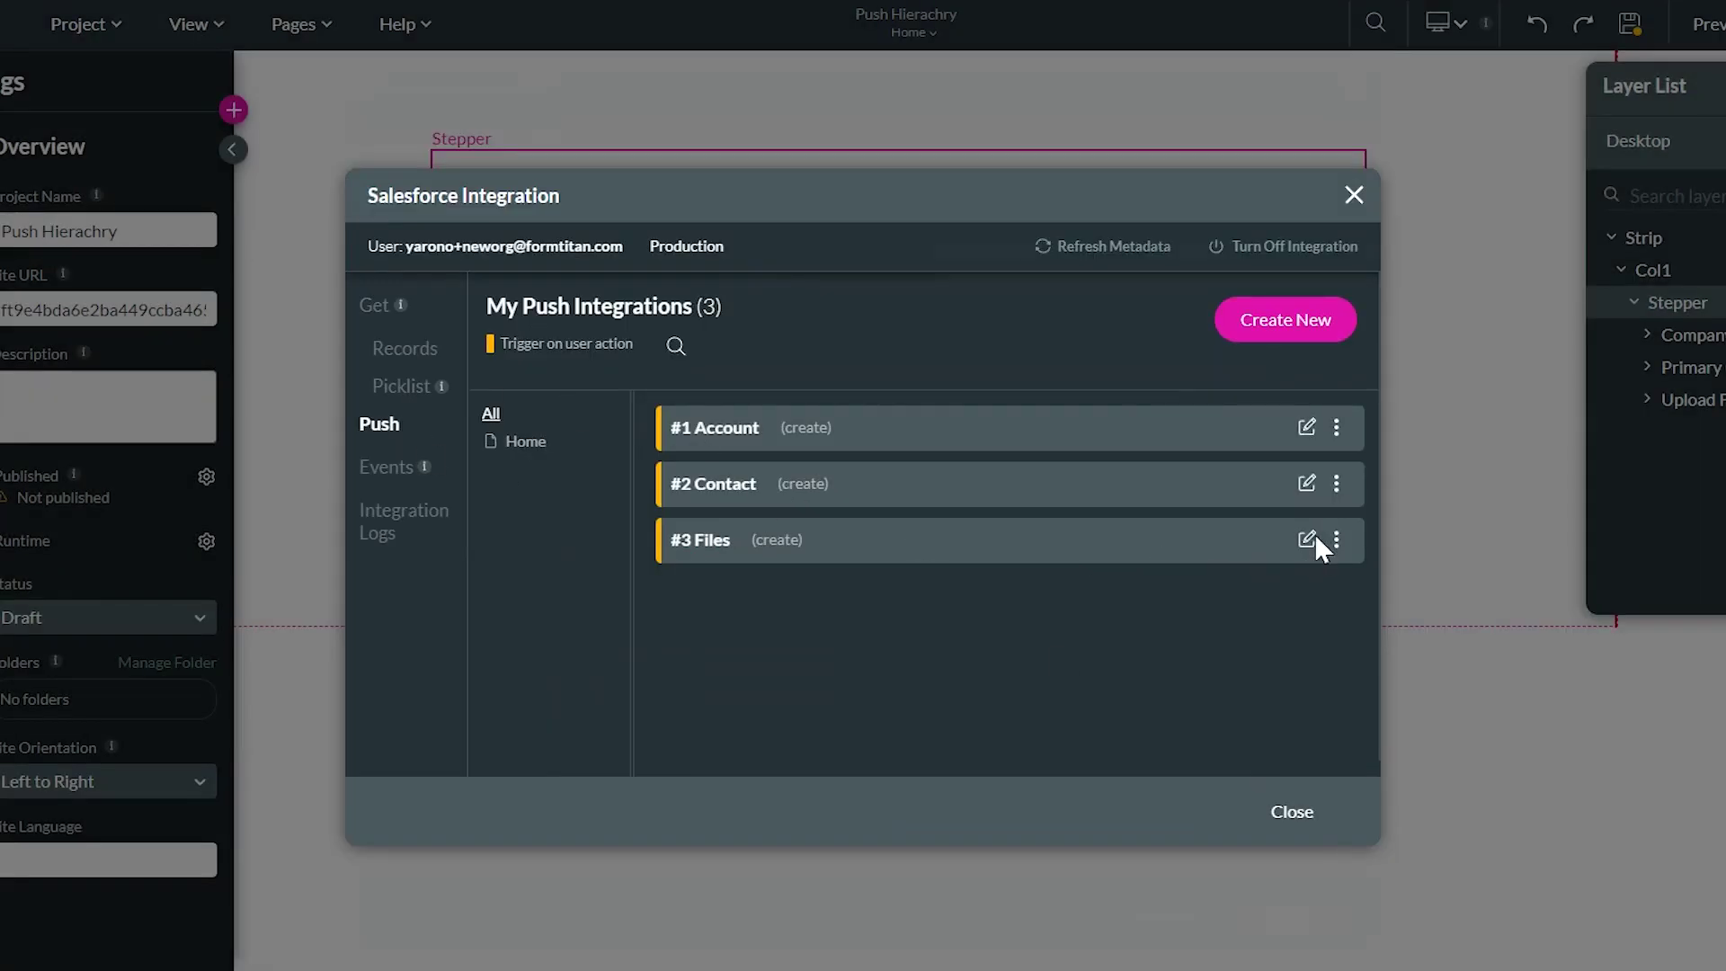
Map the Files push's First Publish Location ID to the Home / contact_id page variable
left_click(1307, 540)
left_click(419, 195)
left_click(593, 242)
type("f")
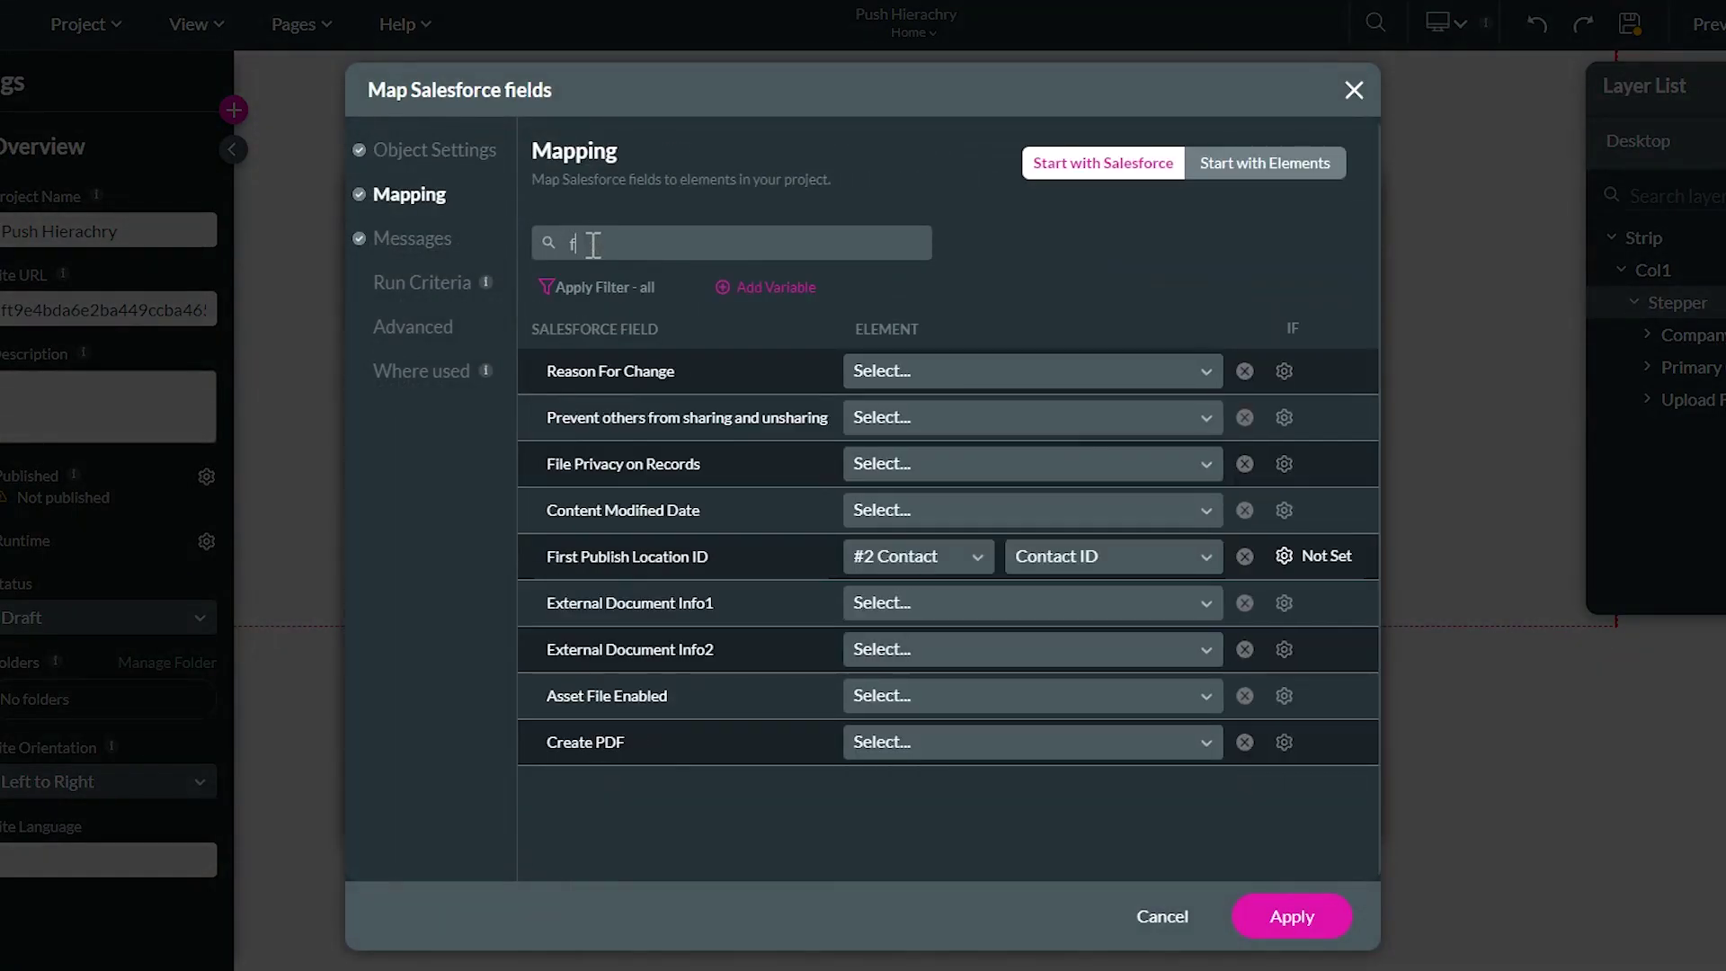
type("ir")
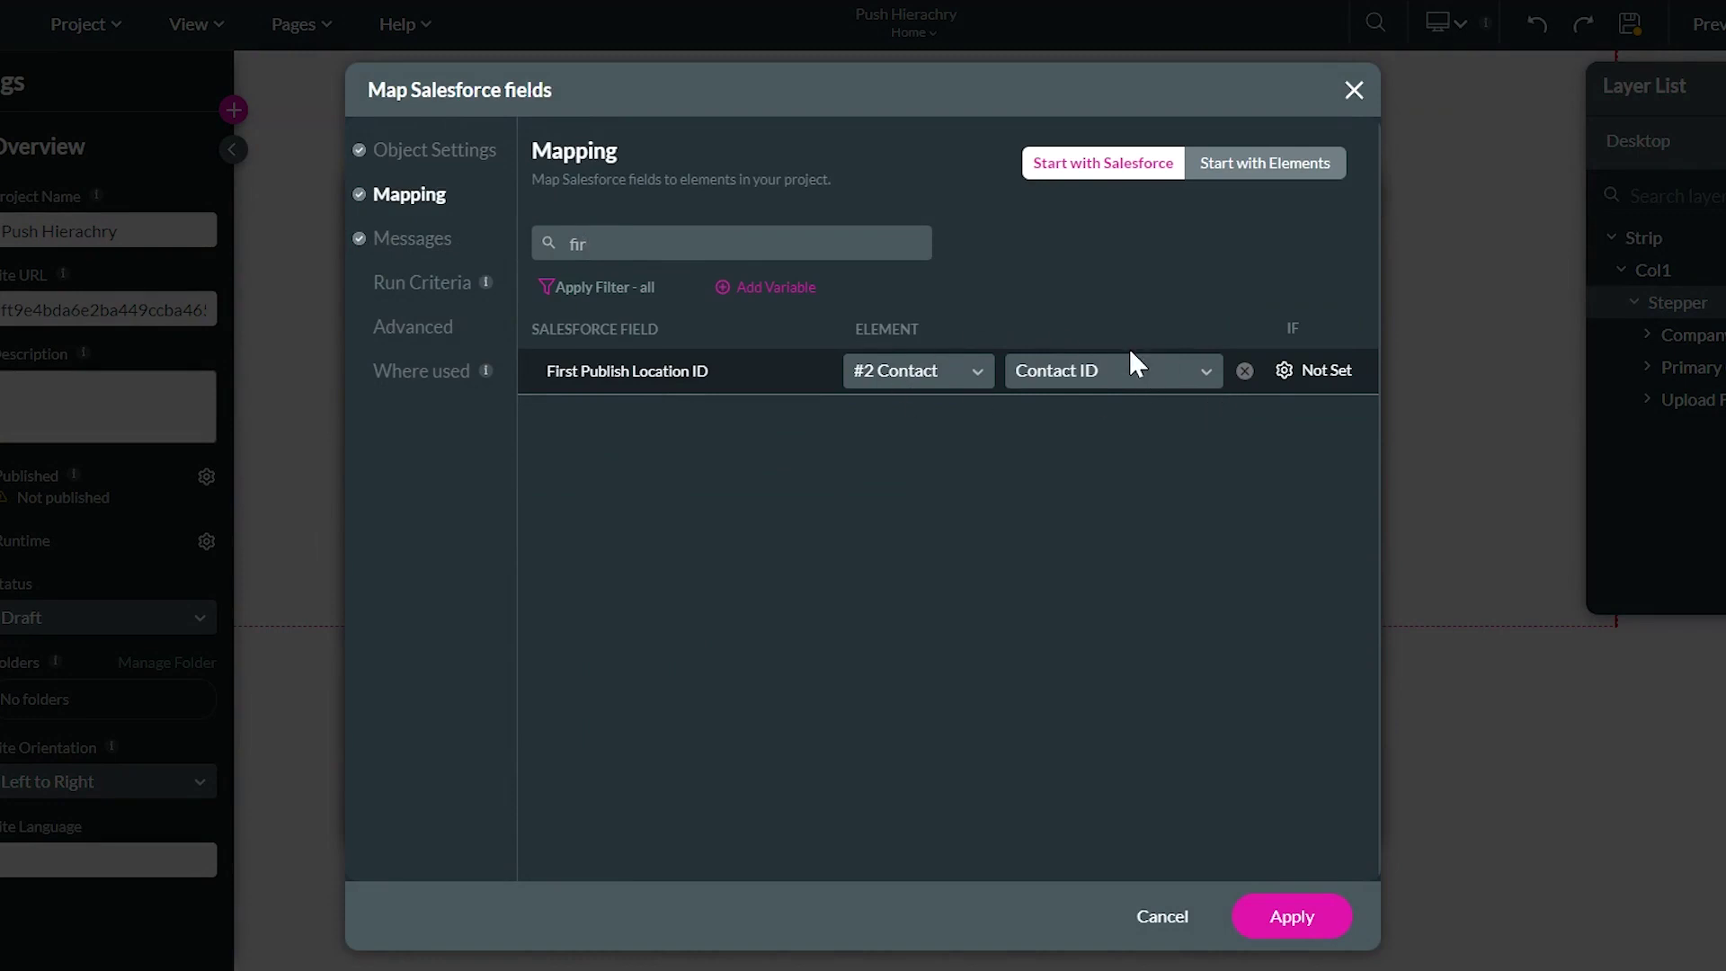
left_click(968, 380)
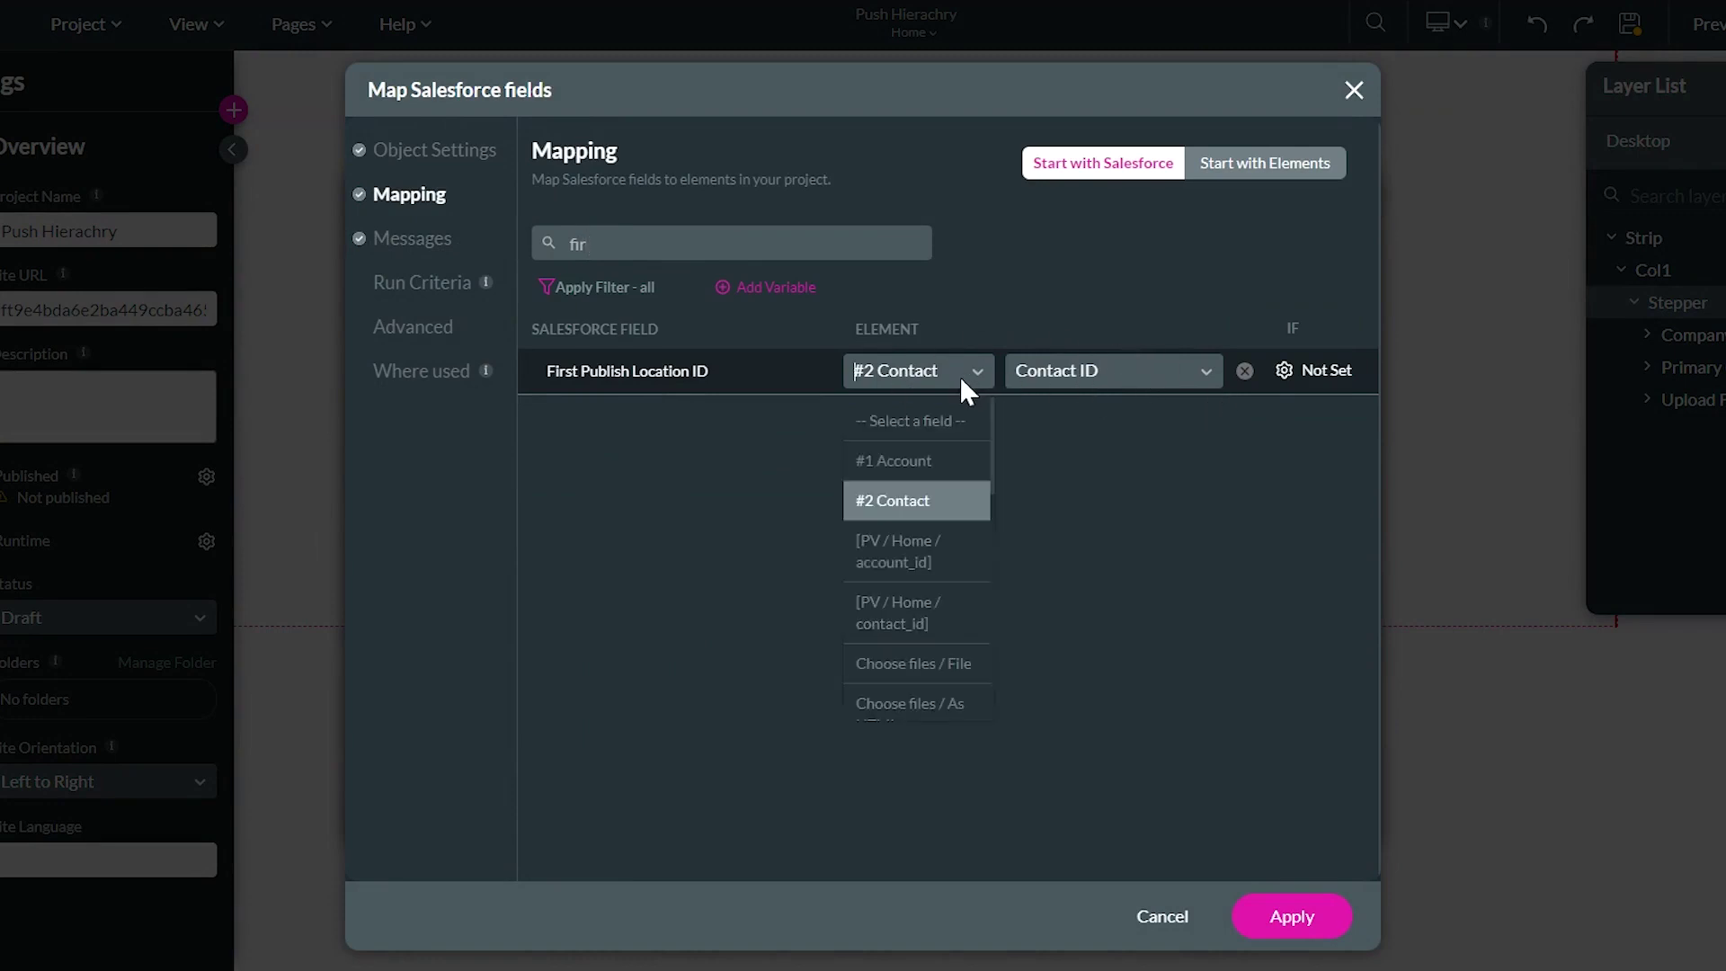
left_click(946, 620)
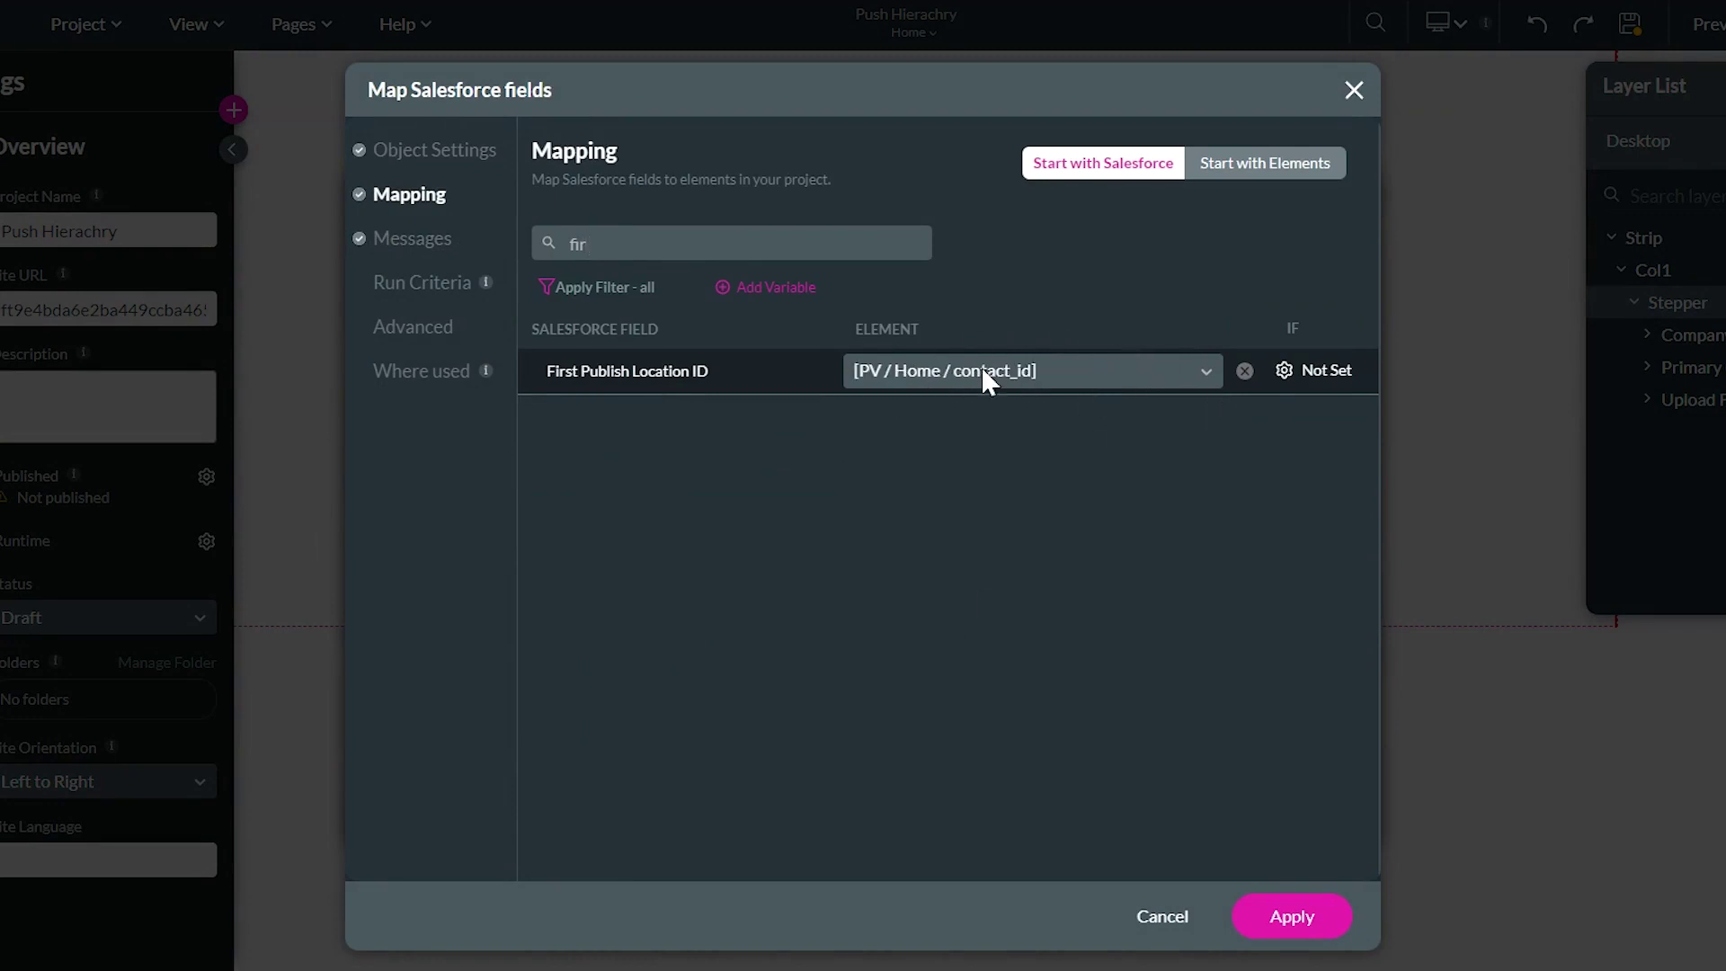
left_click(1291, 916)
Close the integration list and bring up the Stepper's interactivity settings
left_click(1302, 814)
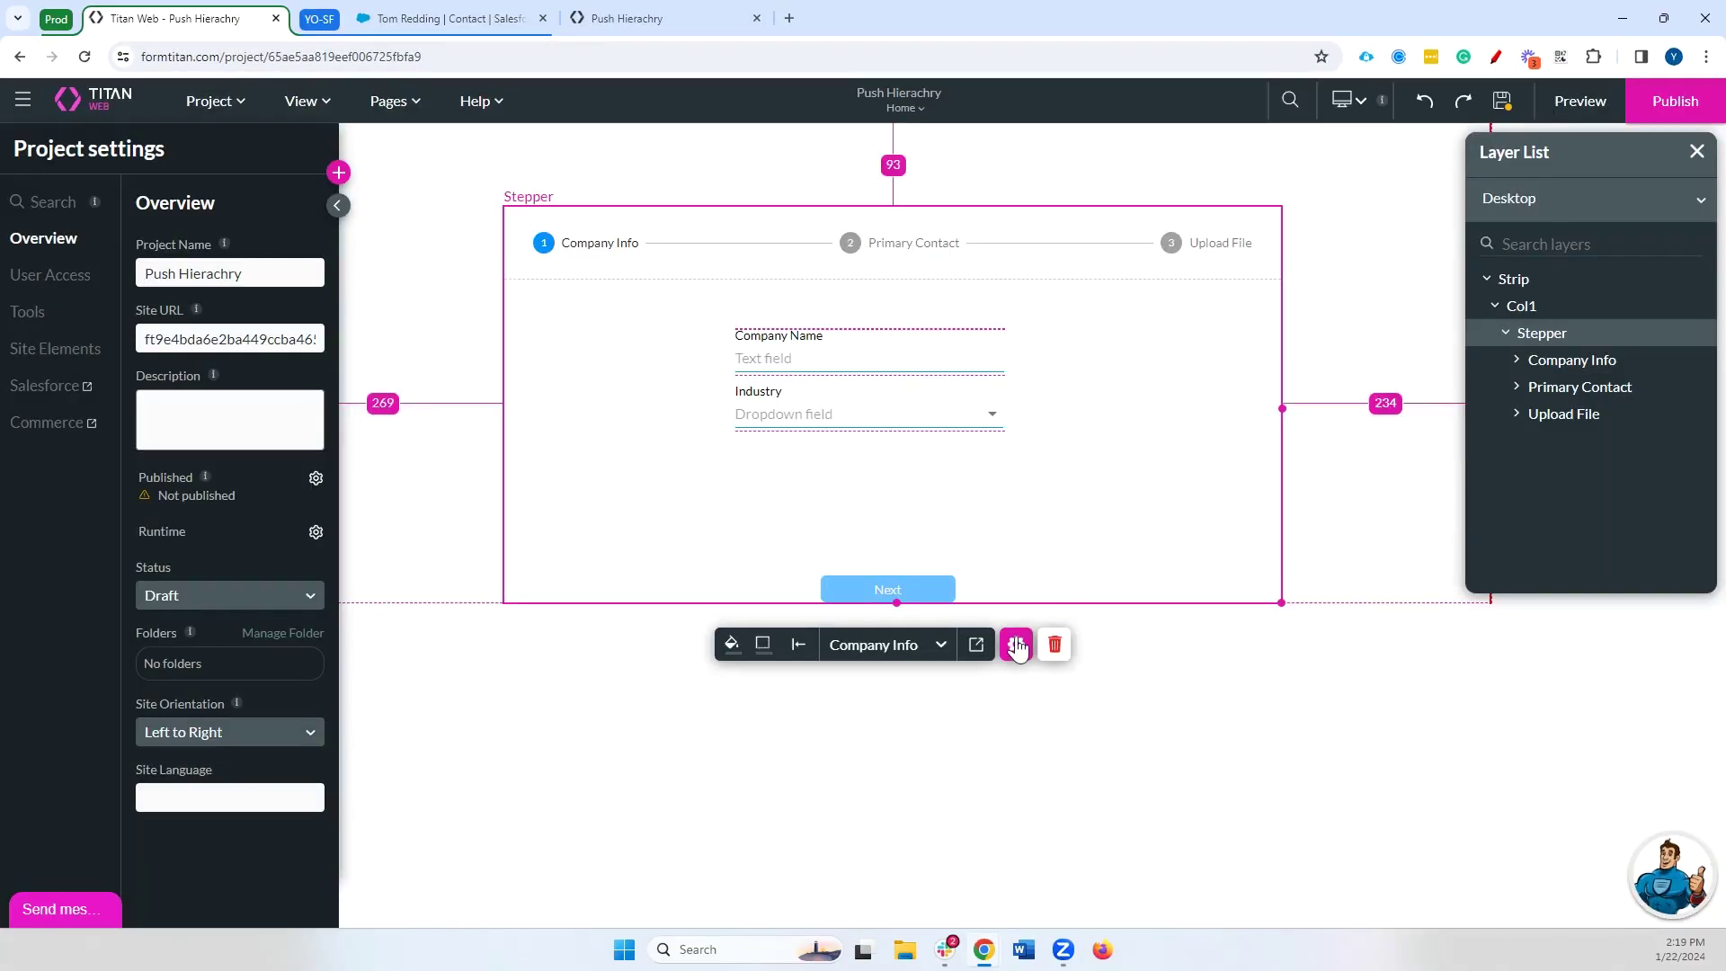
left_click(1017, 645)
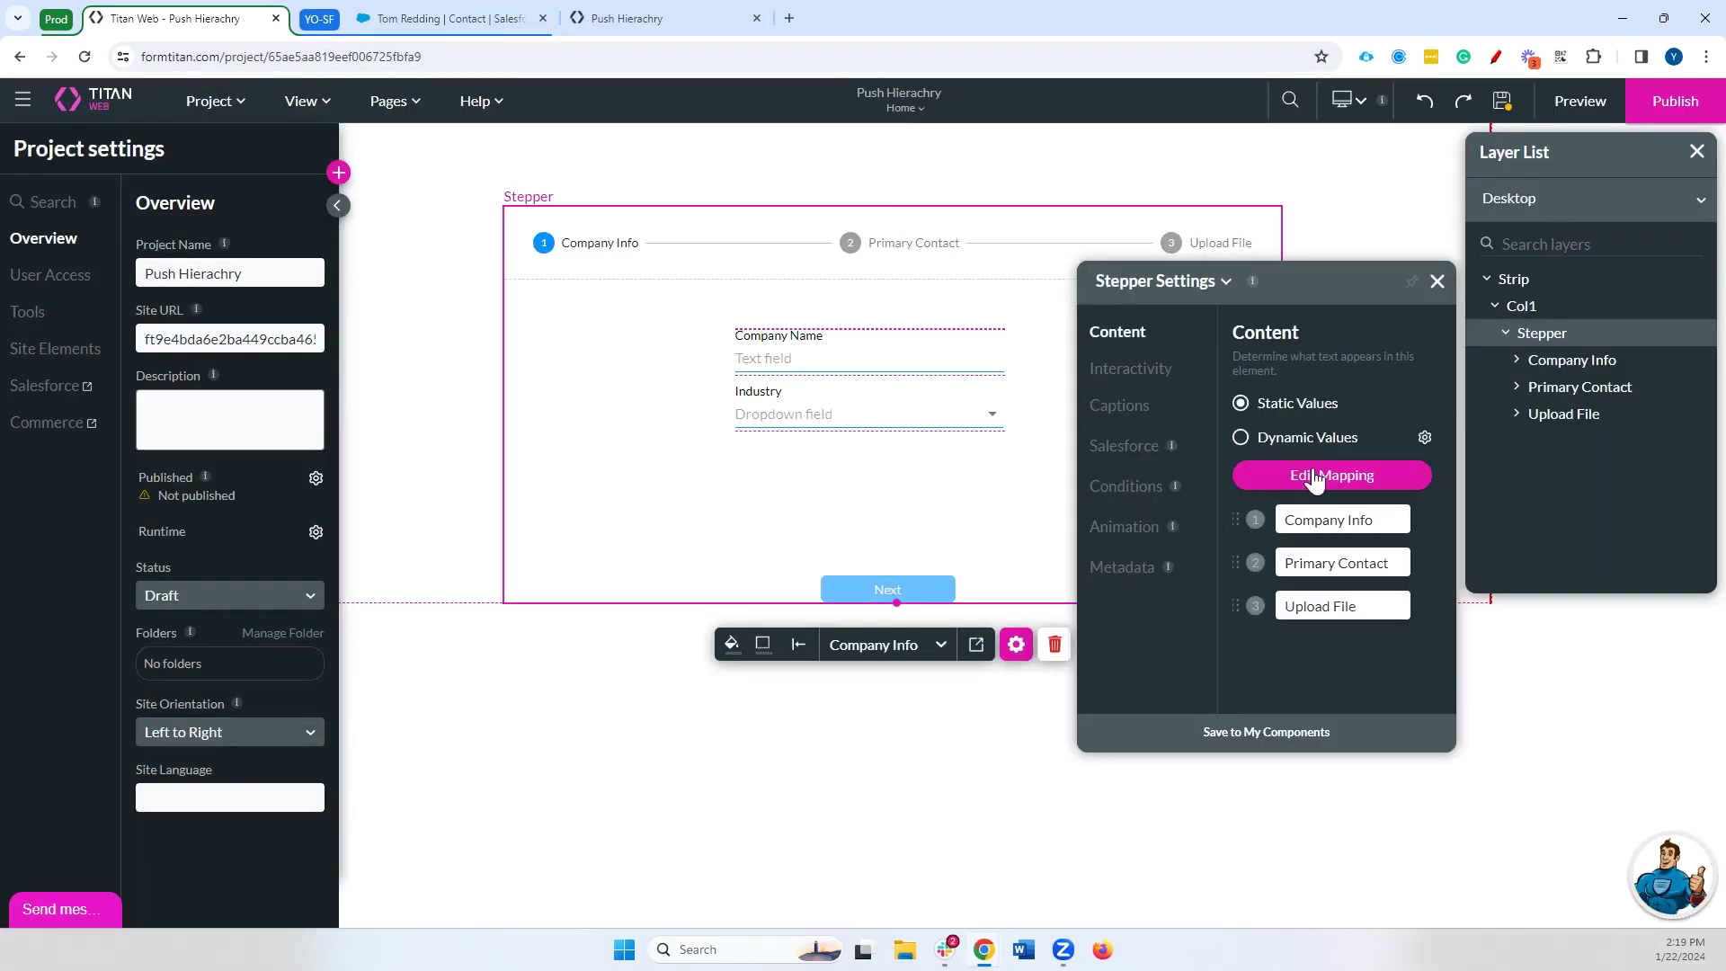
left_click(1131, 369)
In On Finish Action, make the #1 Account create node return its record ID to Home / account_id
scroll(1348, 504, "down", 3)
left_click(1321, 663)
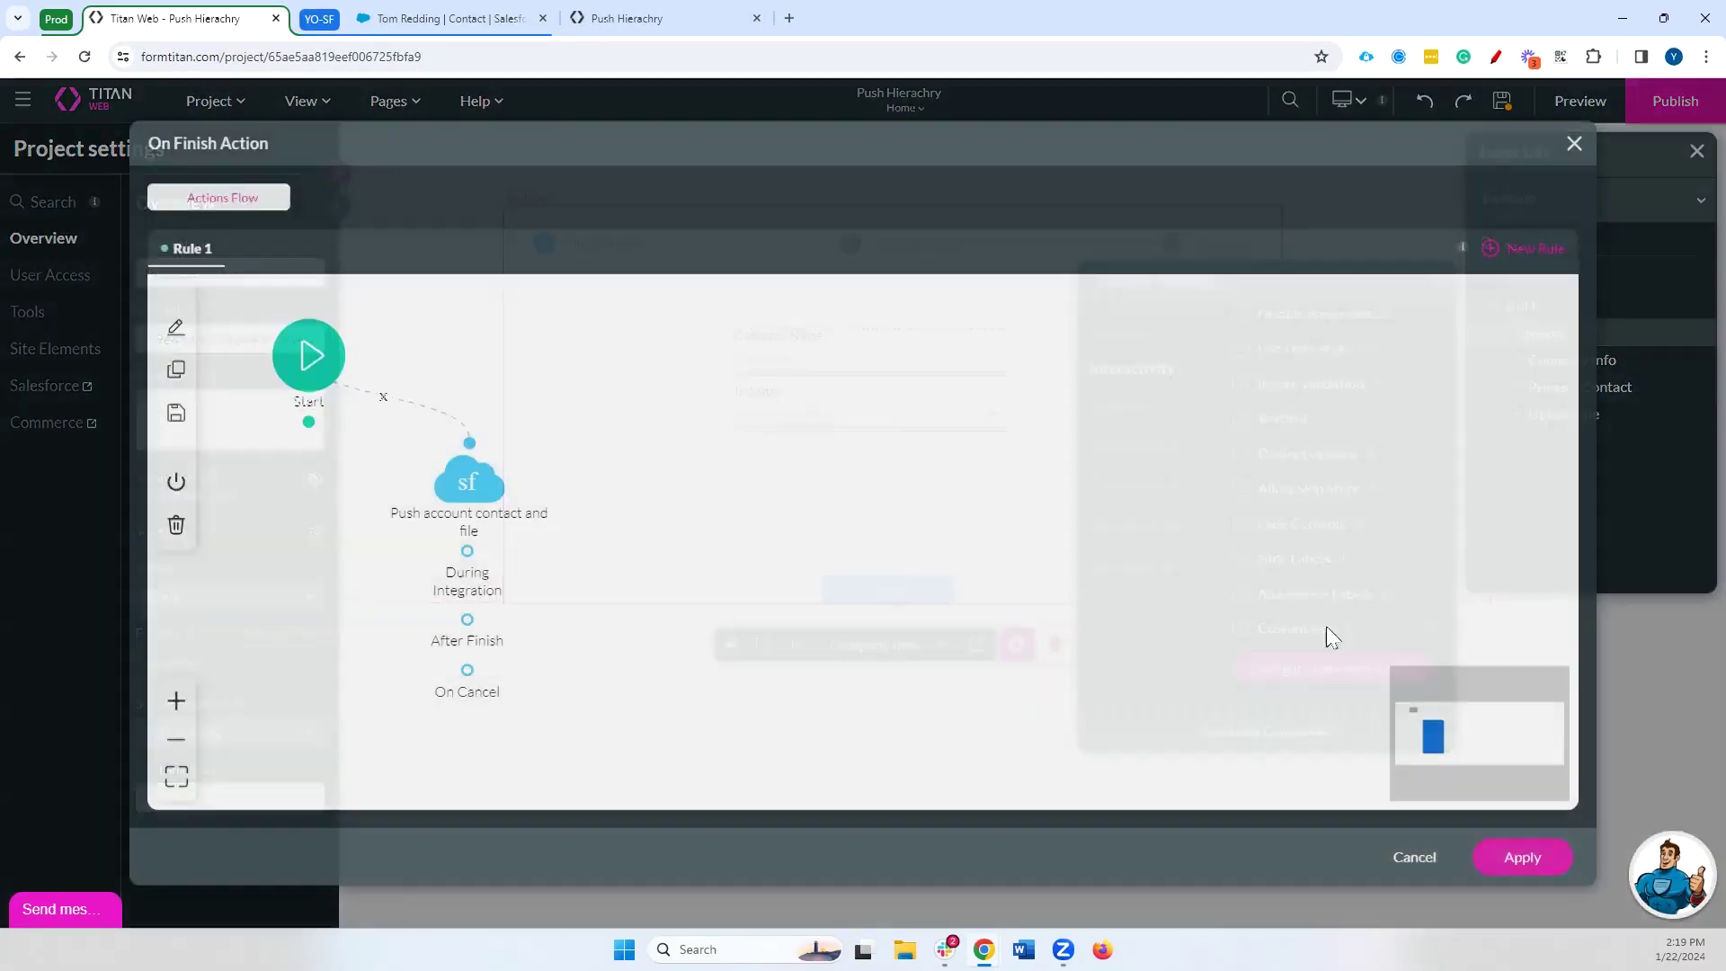
mouse_move(475, 489)
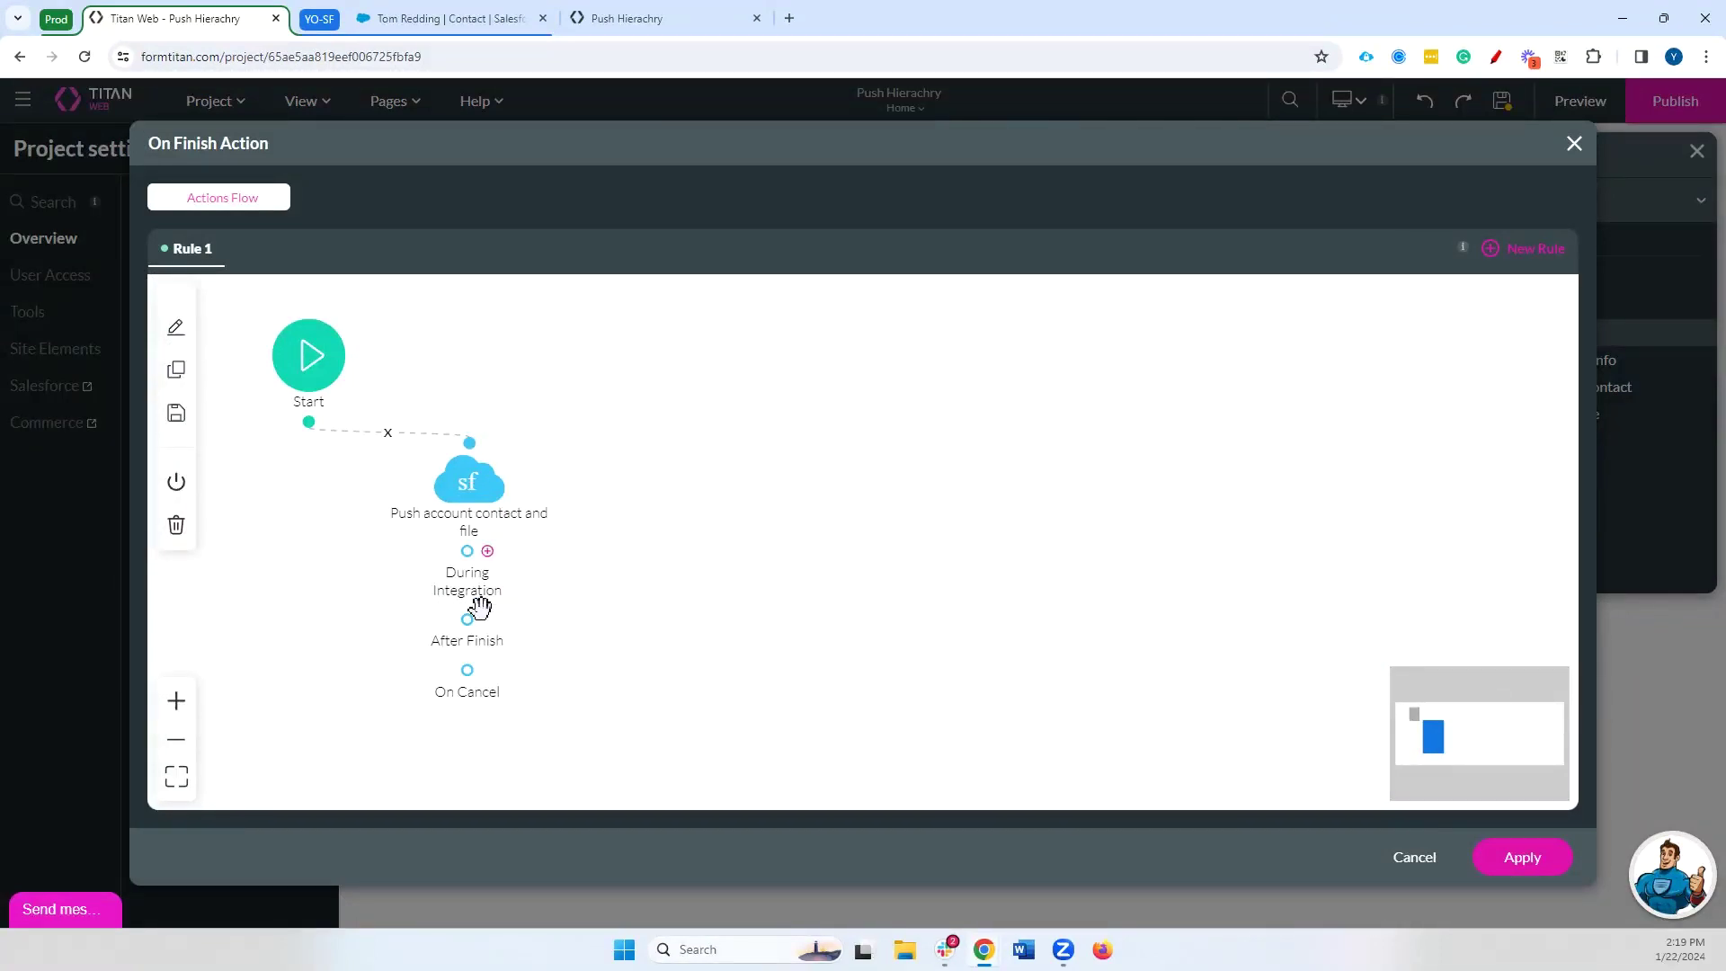
mouse_move(490, 629)
double_click(468, 482)
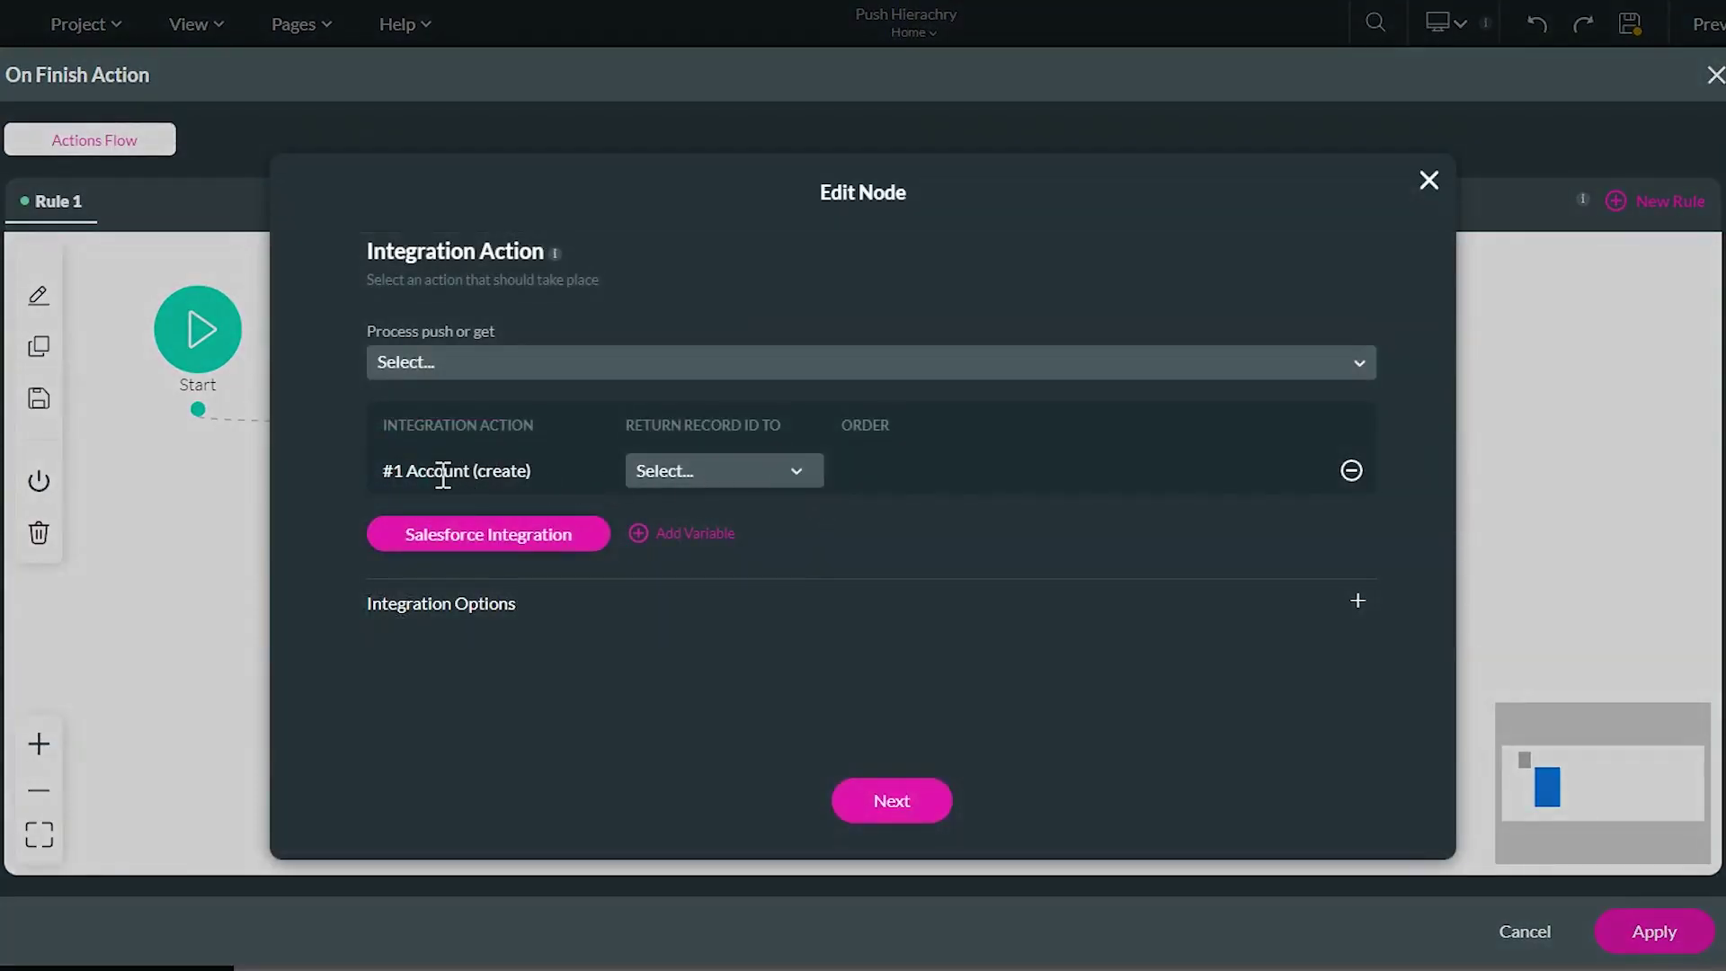
left_click_drag(409, 473, 609, 481)
left_click(670, 477)
left_click(688, 523)
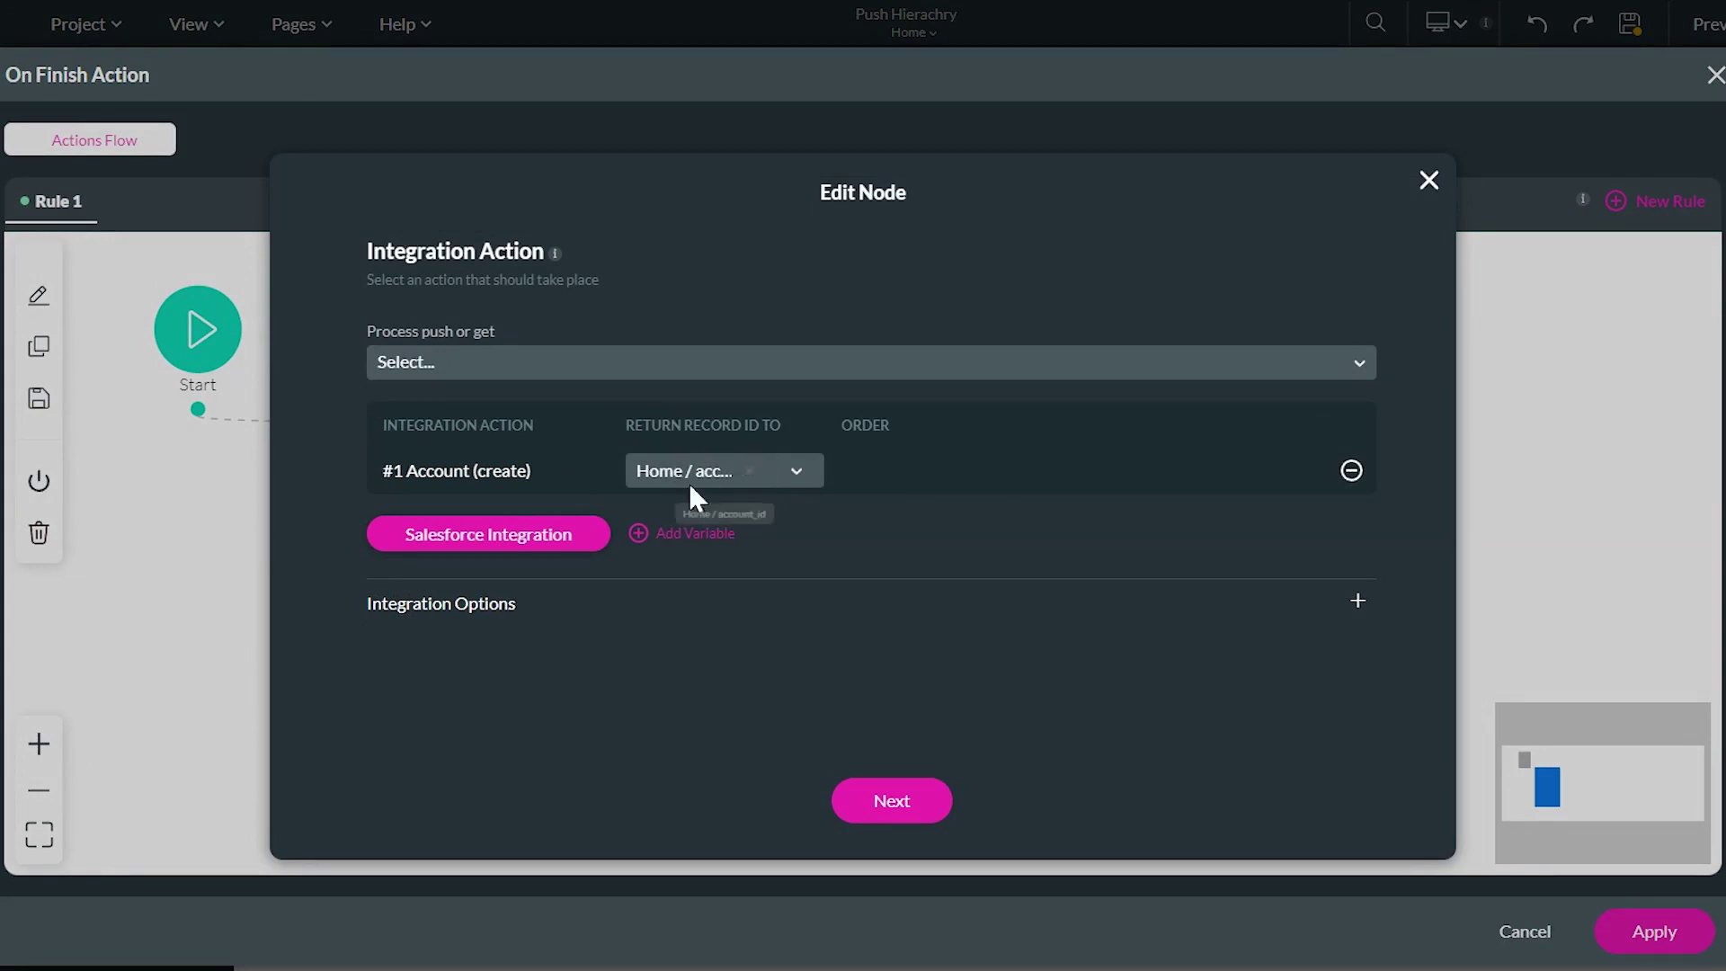
left_click(930, 813)
left_click(962, 814)
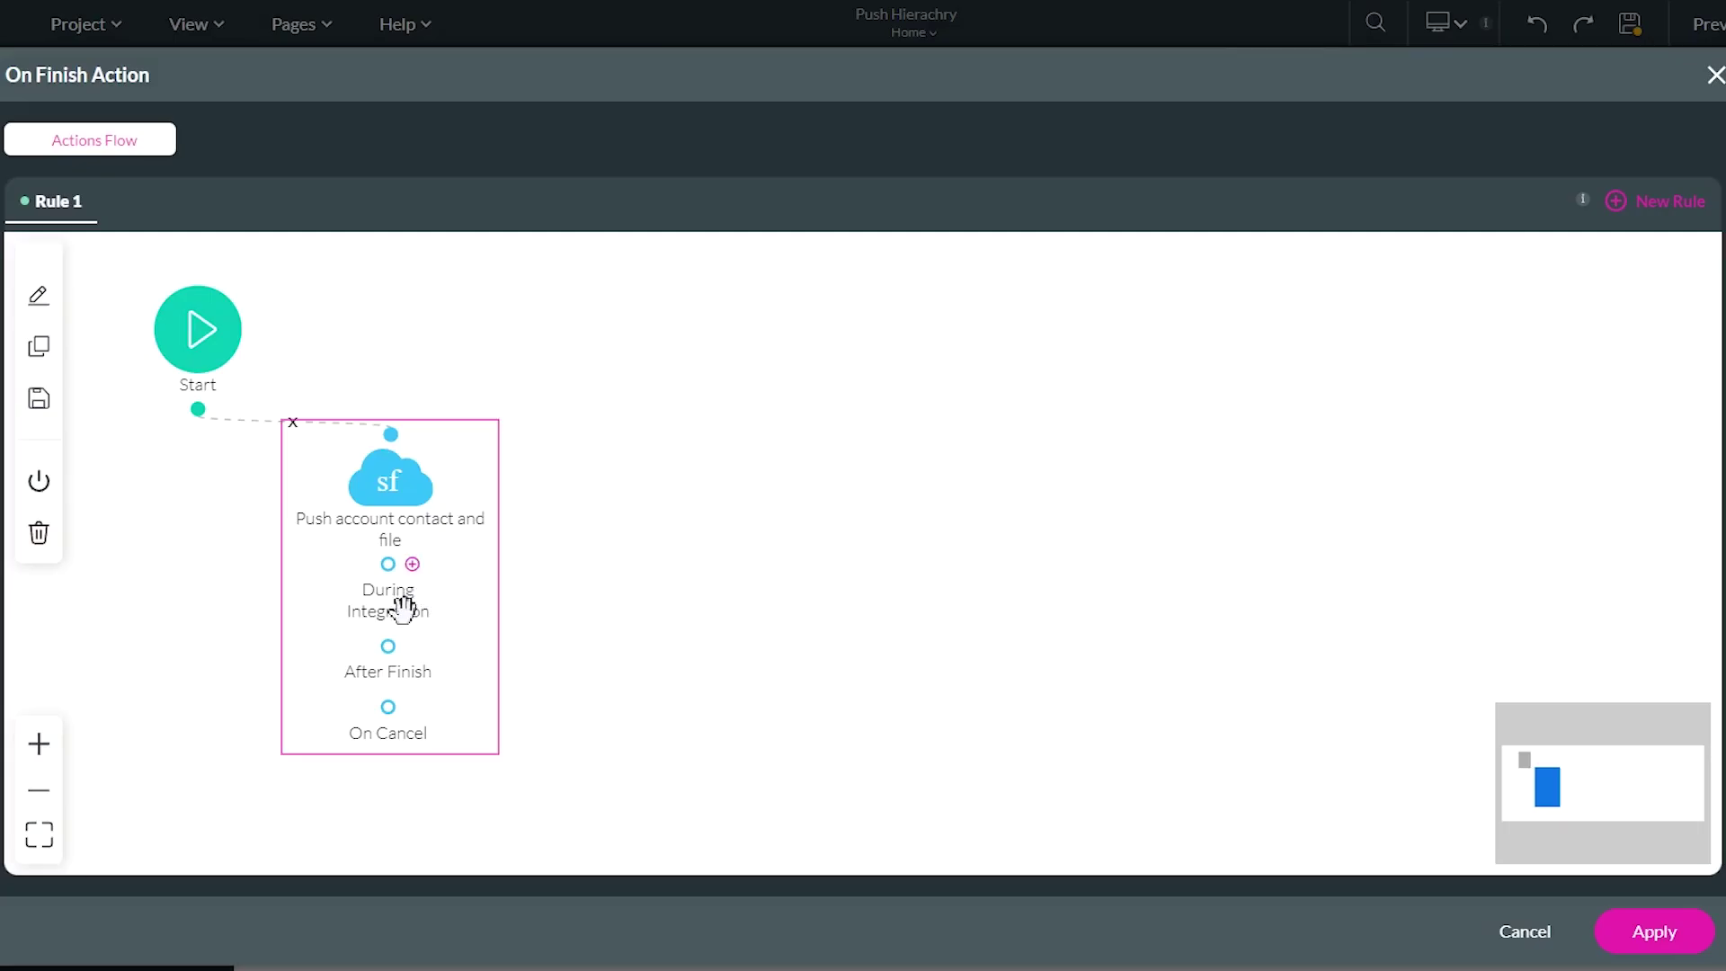
Add a Confirmation message node after the push node's After Finish output
left_click(414, 648)
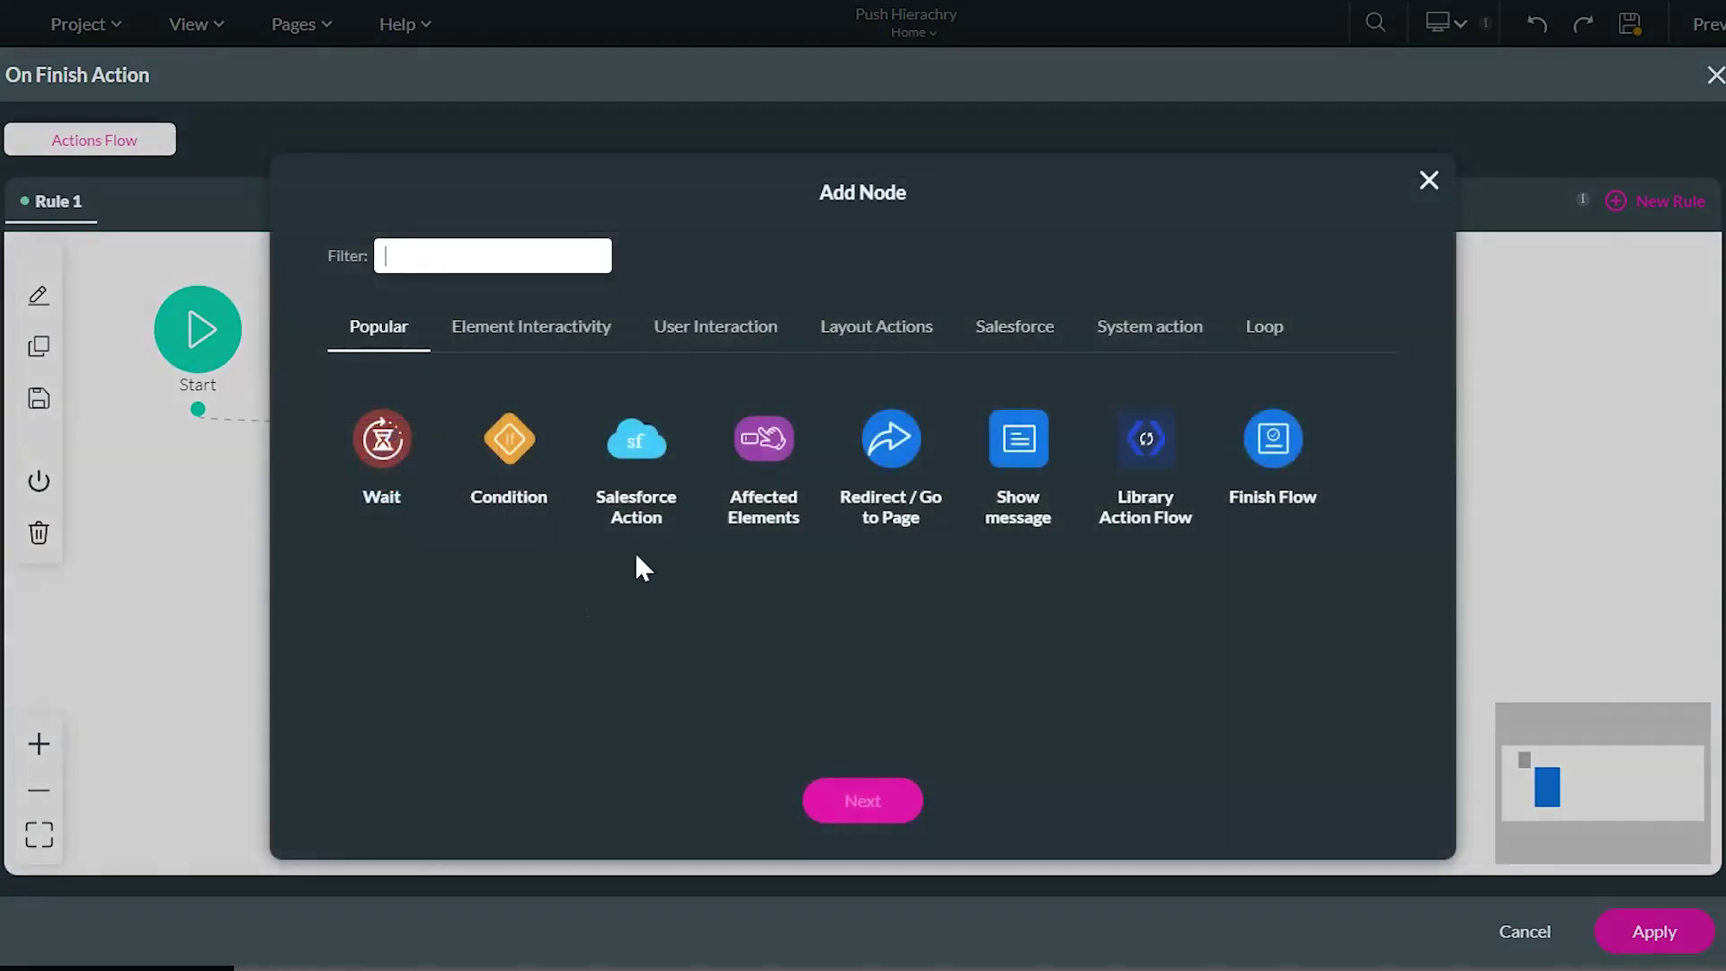
left_click(1033, 441)
left_click(430, 255)
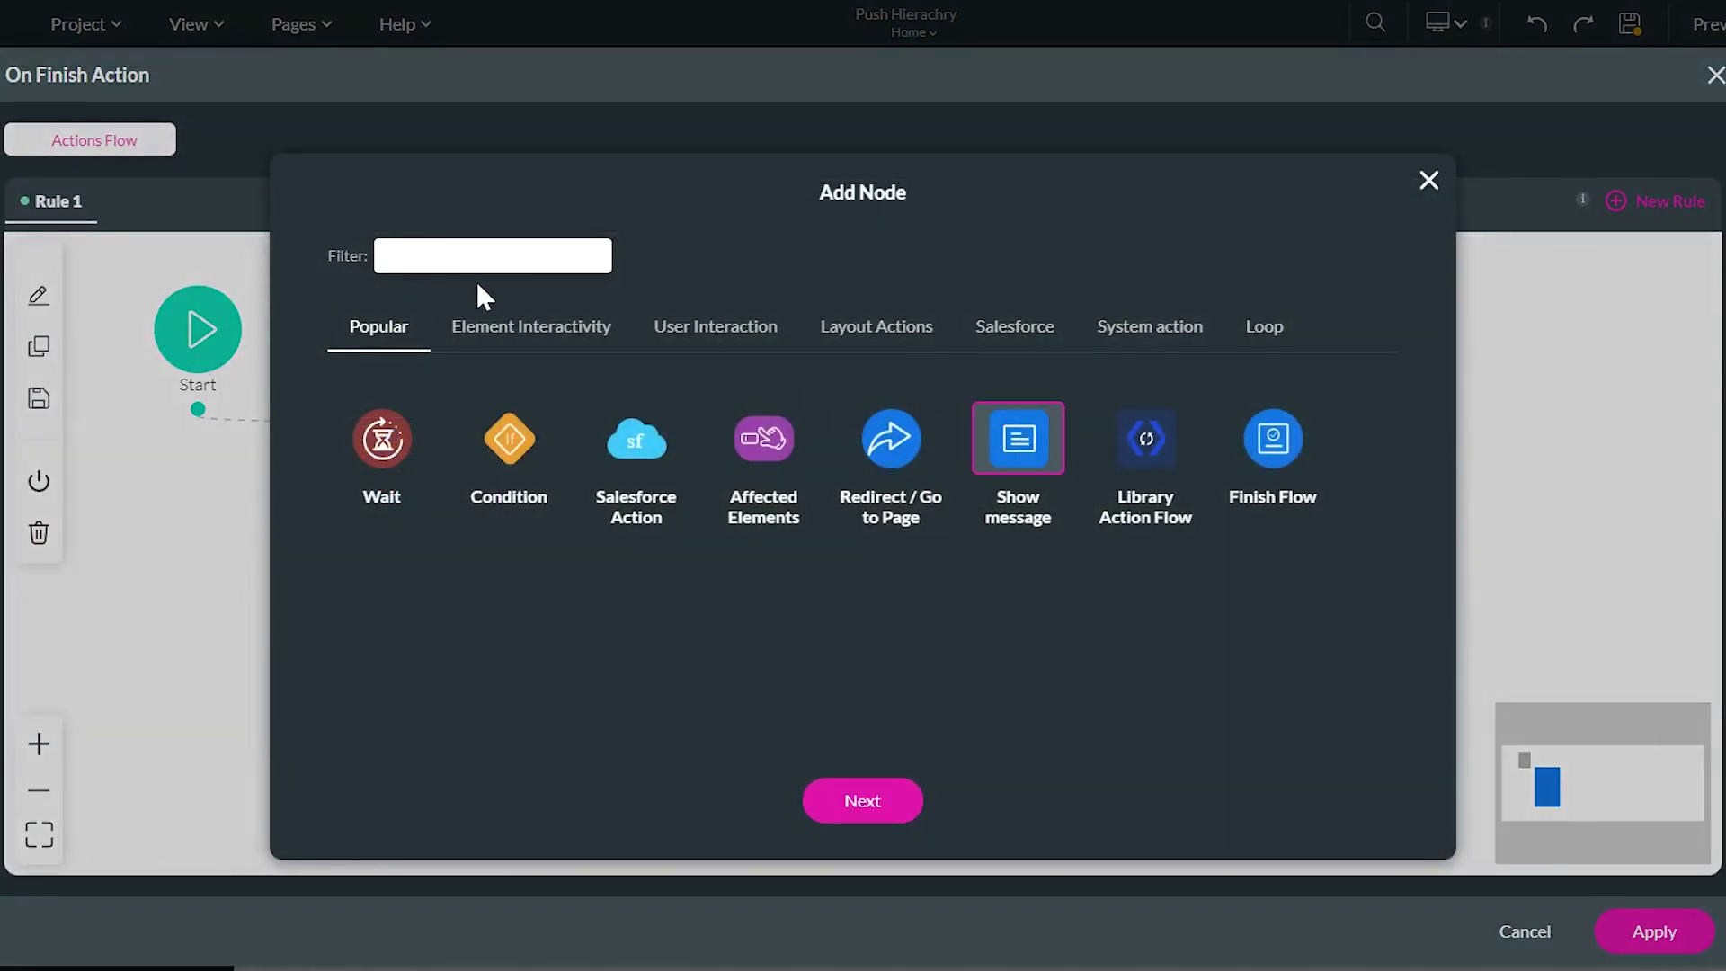
type("con")
left_click(396, 463)
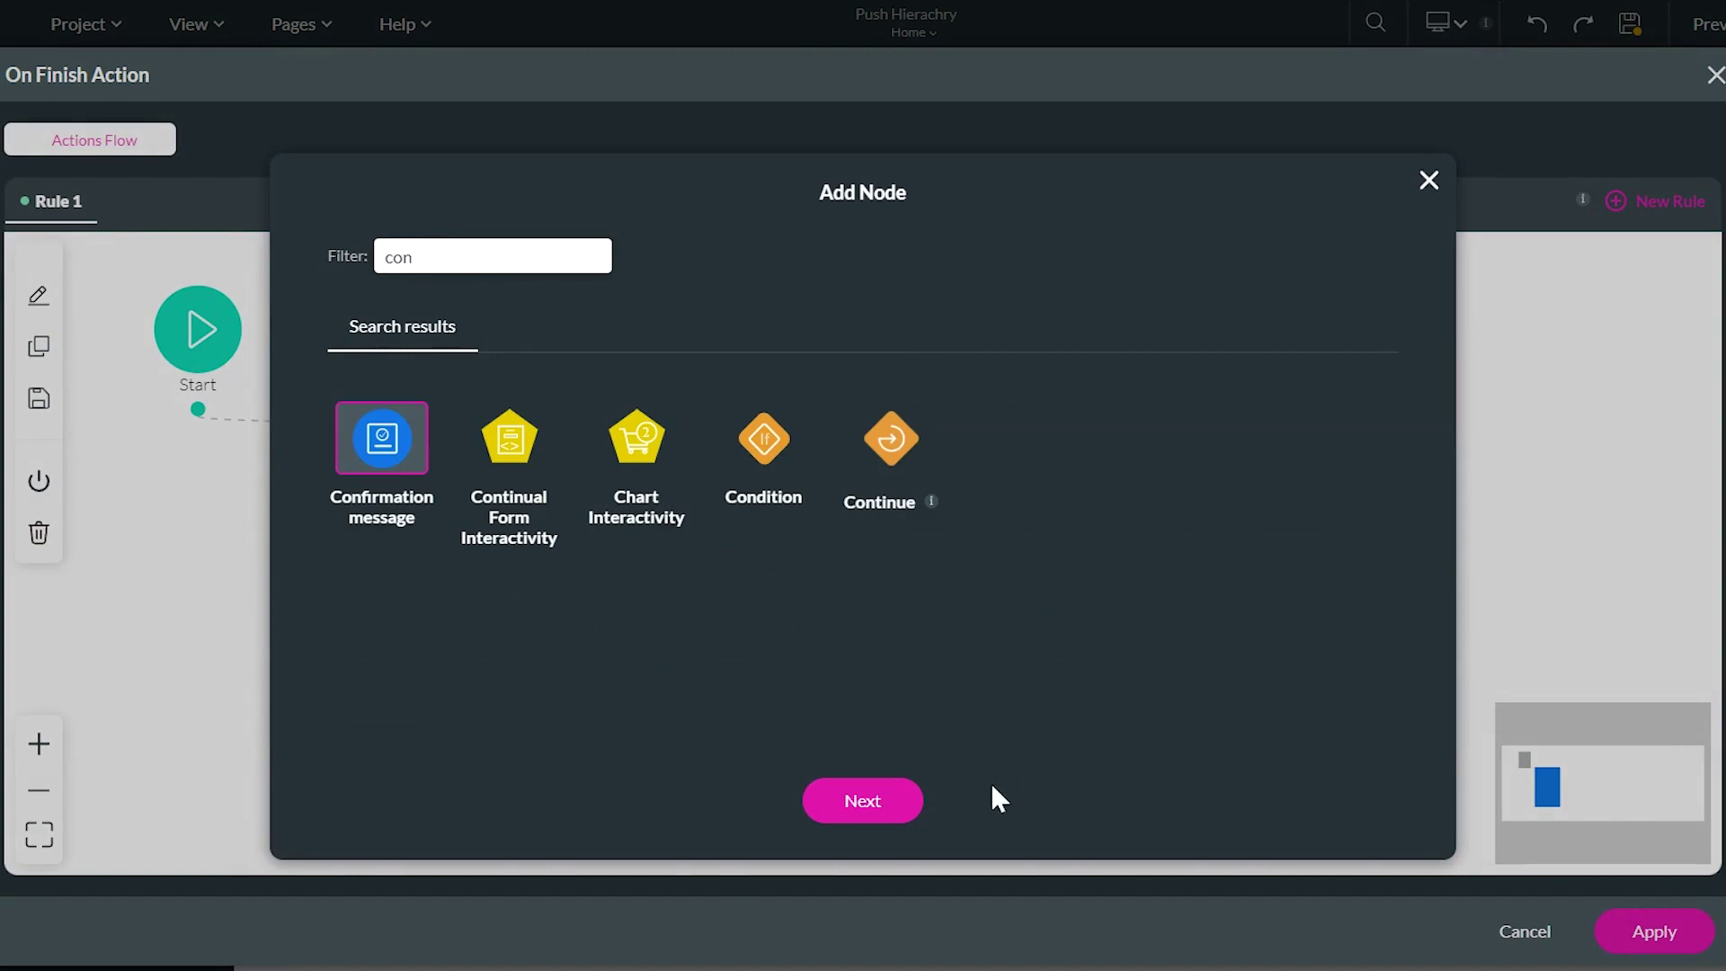
left_click(894, 809)
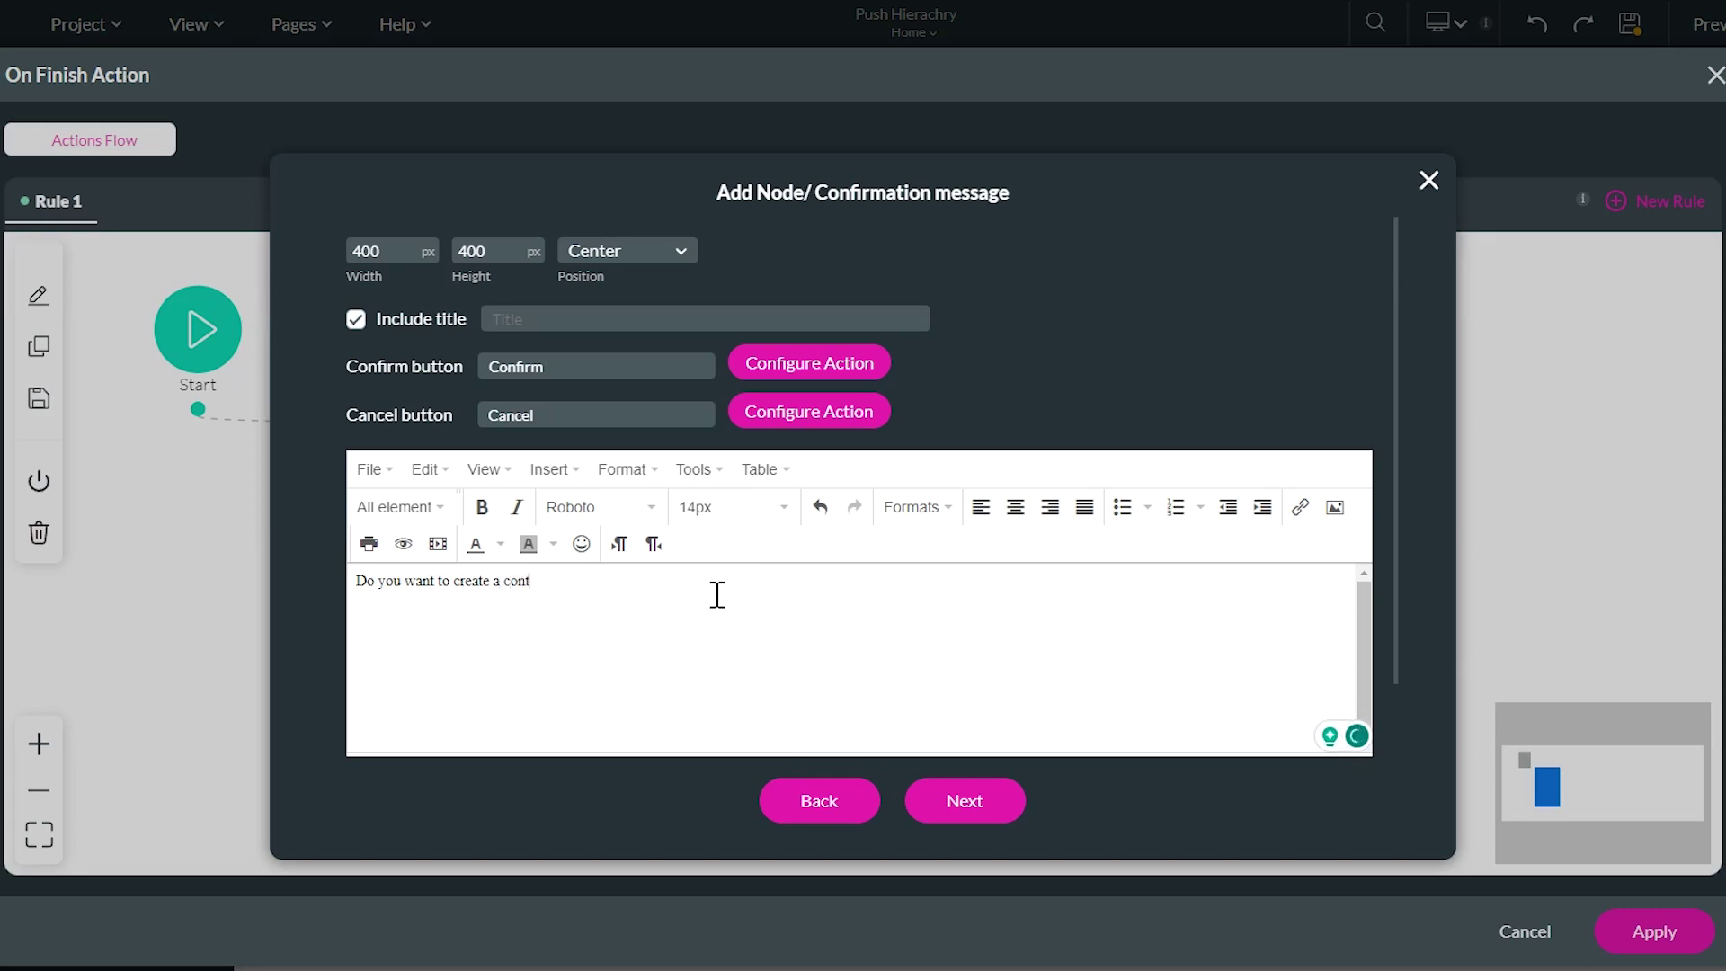
Word it 'Do you want to create a contact as well?' and insert it into the flow
type("contatc")
key("BackSpace")
key("BackSpace")
type("ct as well?")
left_click(1010, 802)
left_click(980, 796)
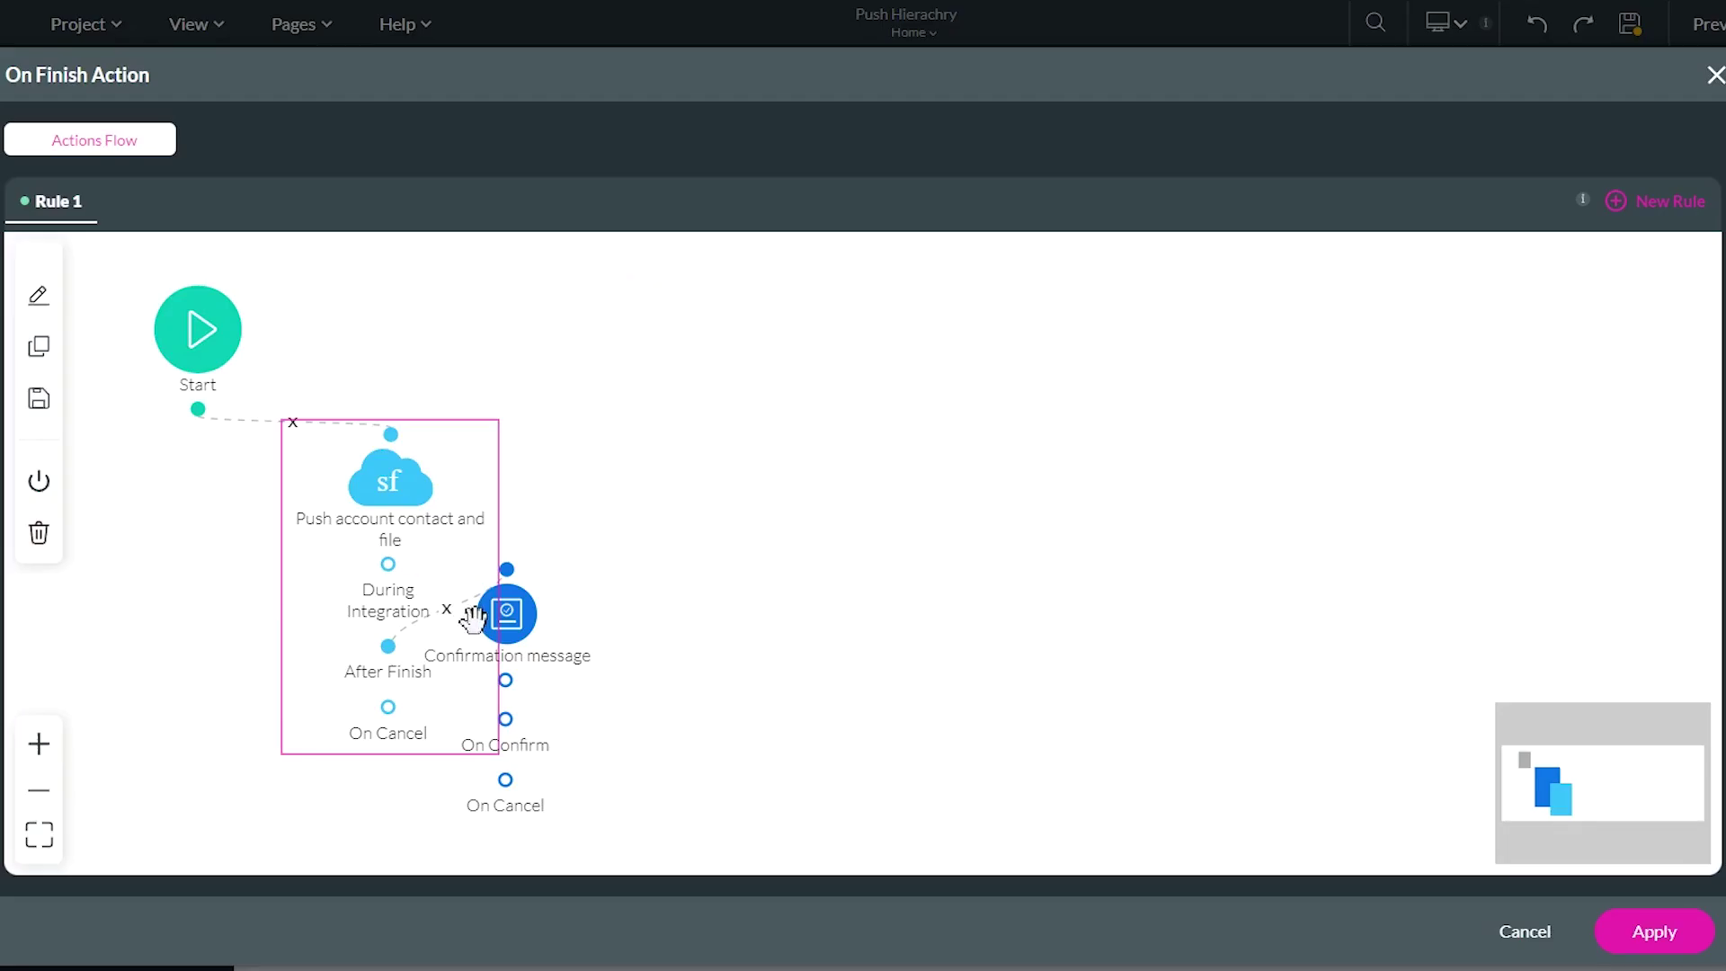
left_click_drag(508, 618, 661, 541)
Add a Salesforce Action creating Contact (ID returned to contact_id) and Files after On Confirm
left_click(643, 608)
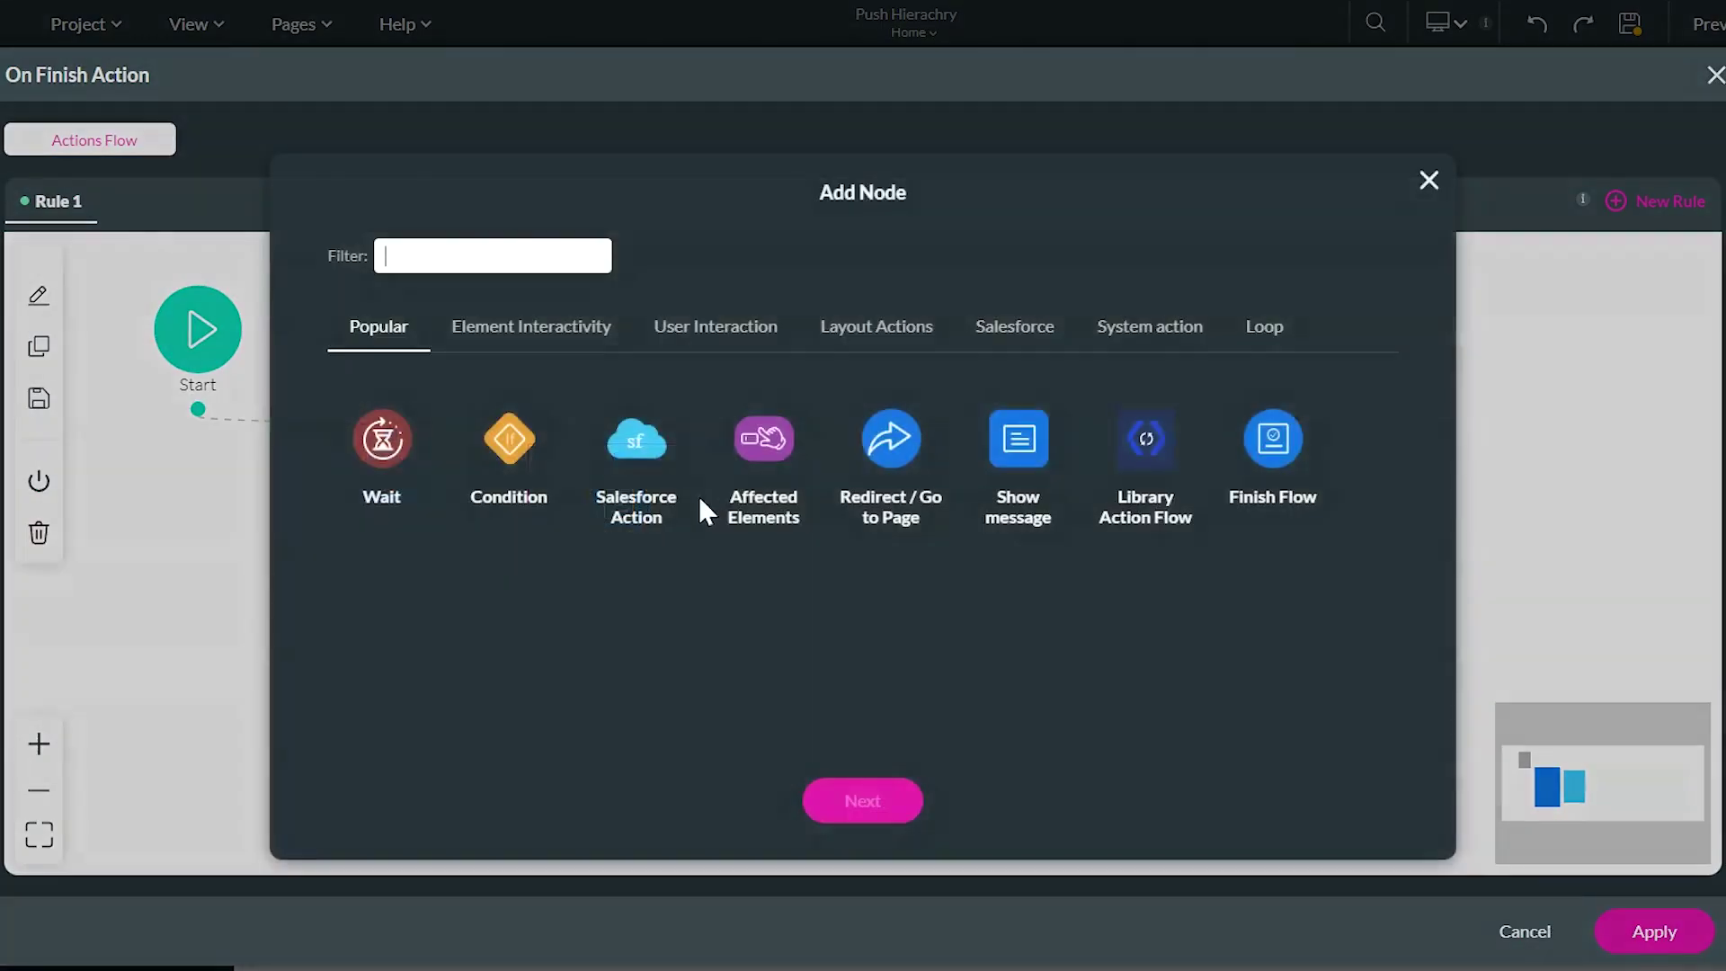
left_click(650, 455)
left_click(844, 809)
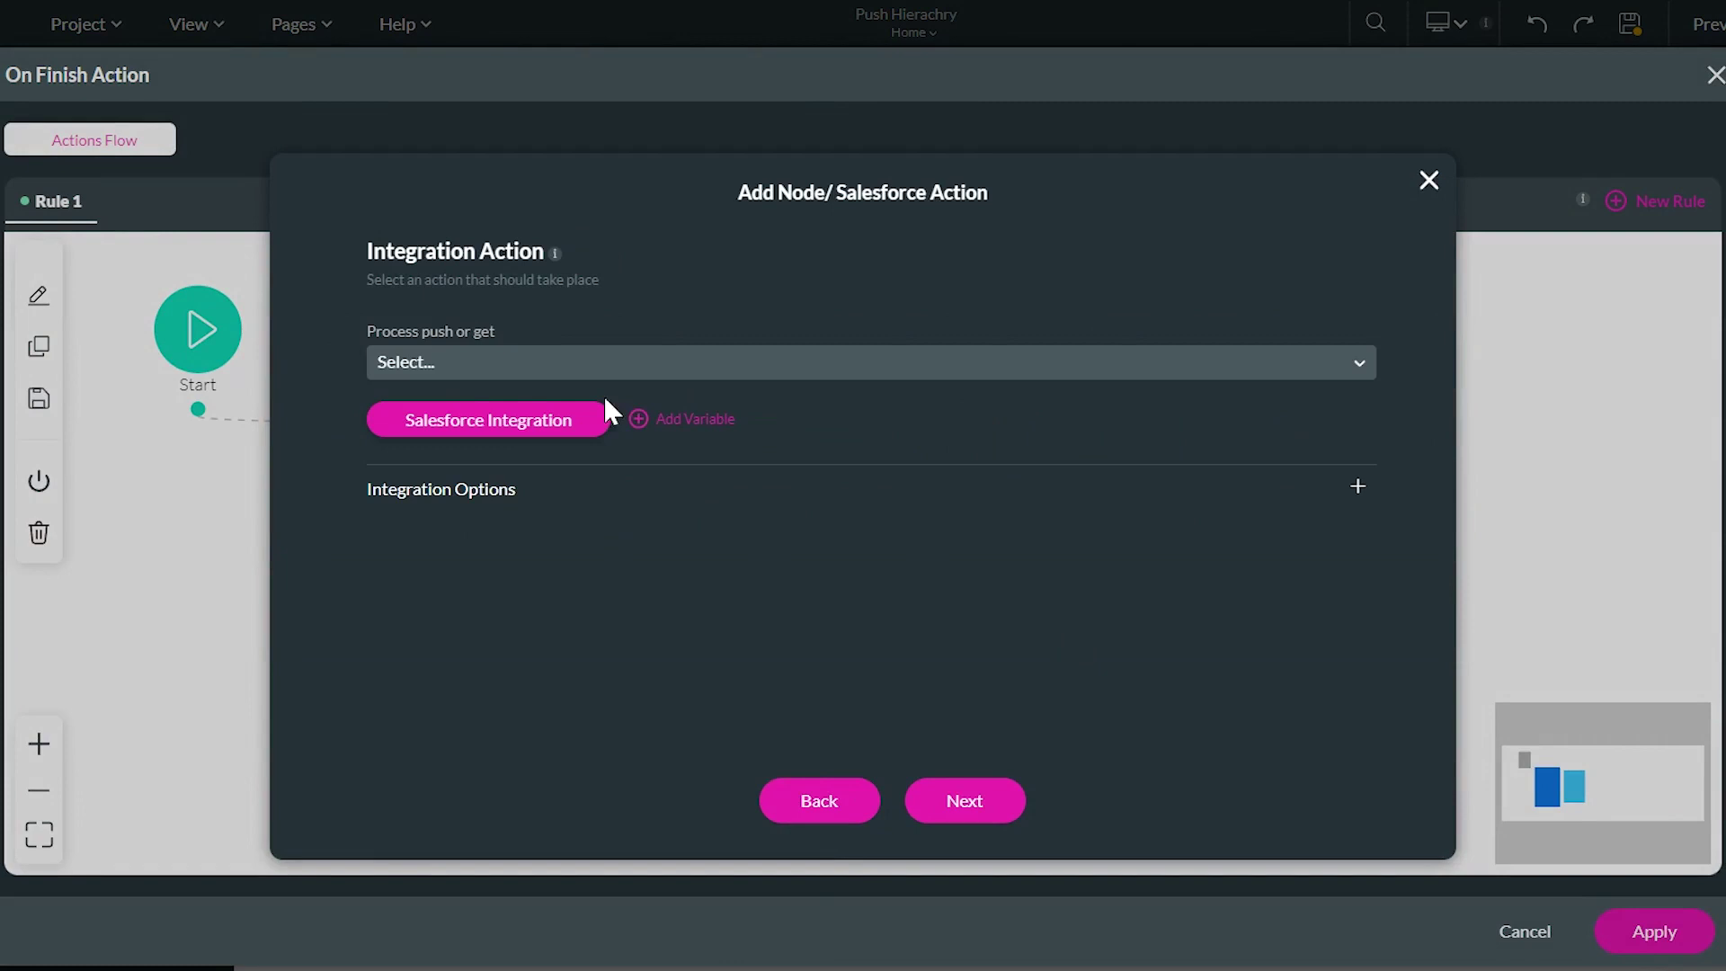
left_click(462, 370)
left_click(492, 452)
left_click(728, 474)
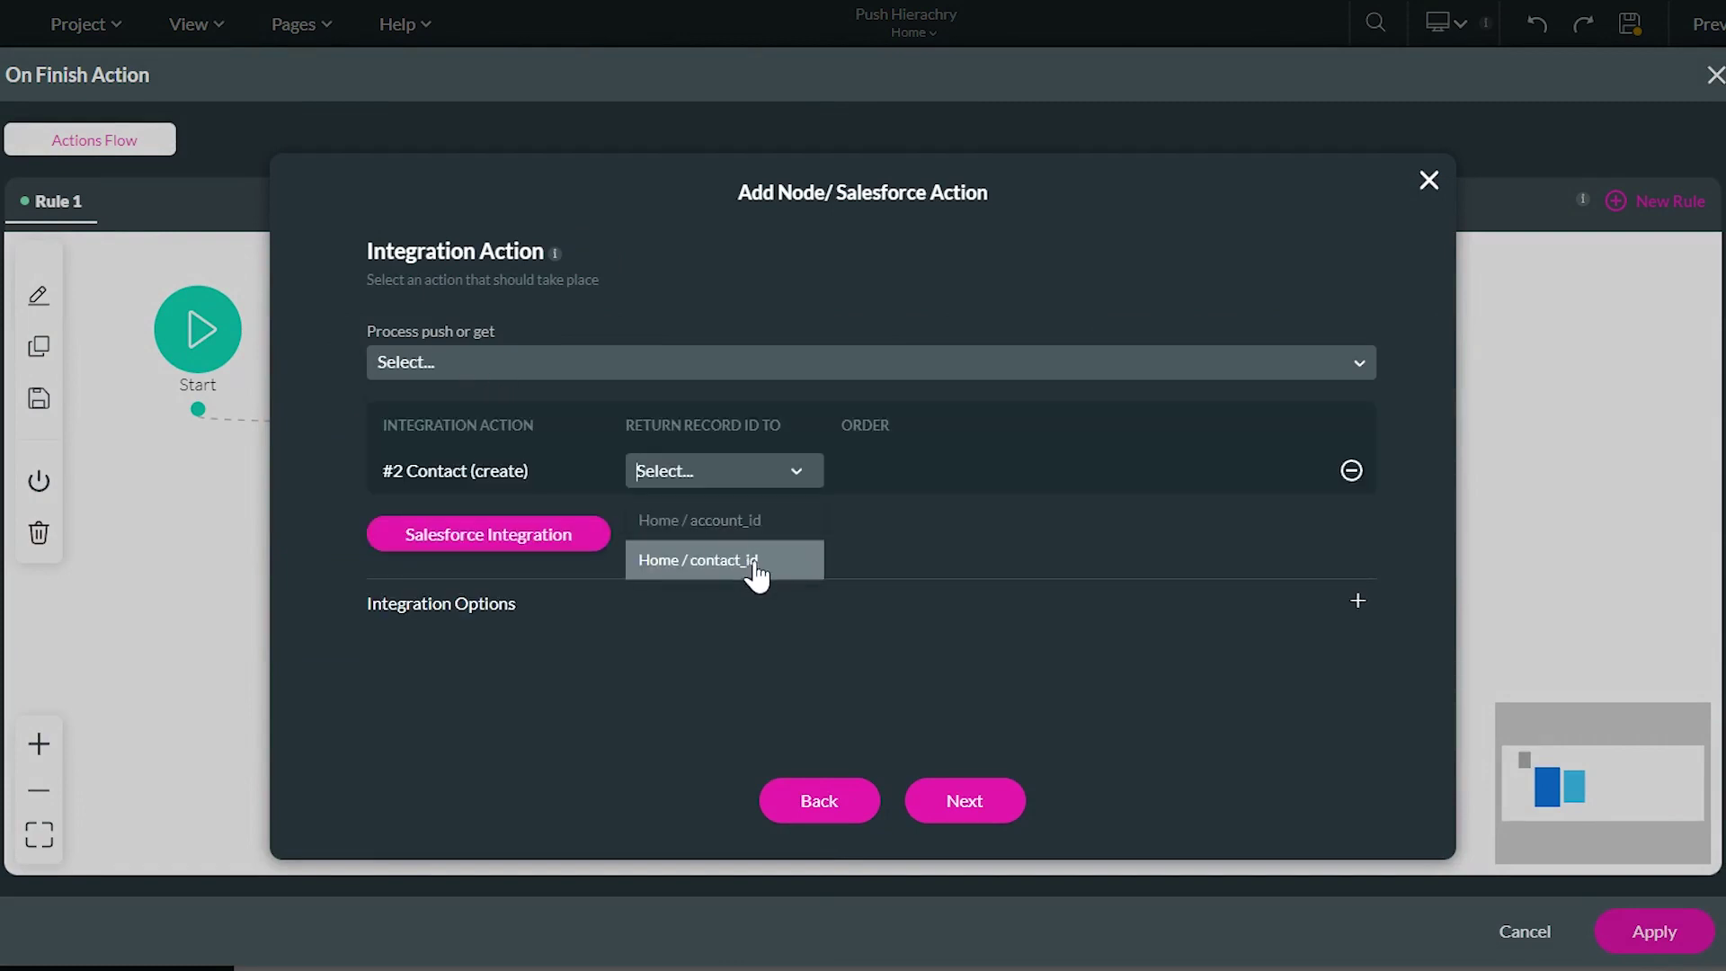
left_click(749, 561)
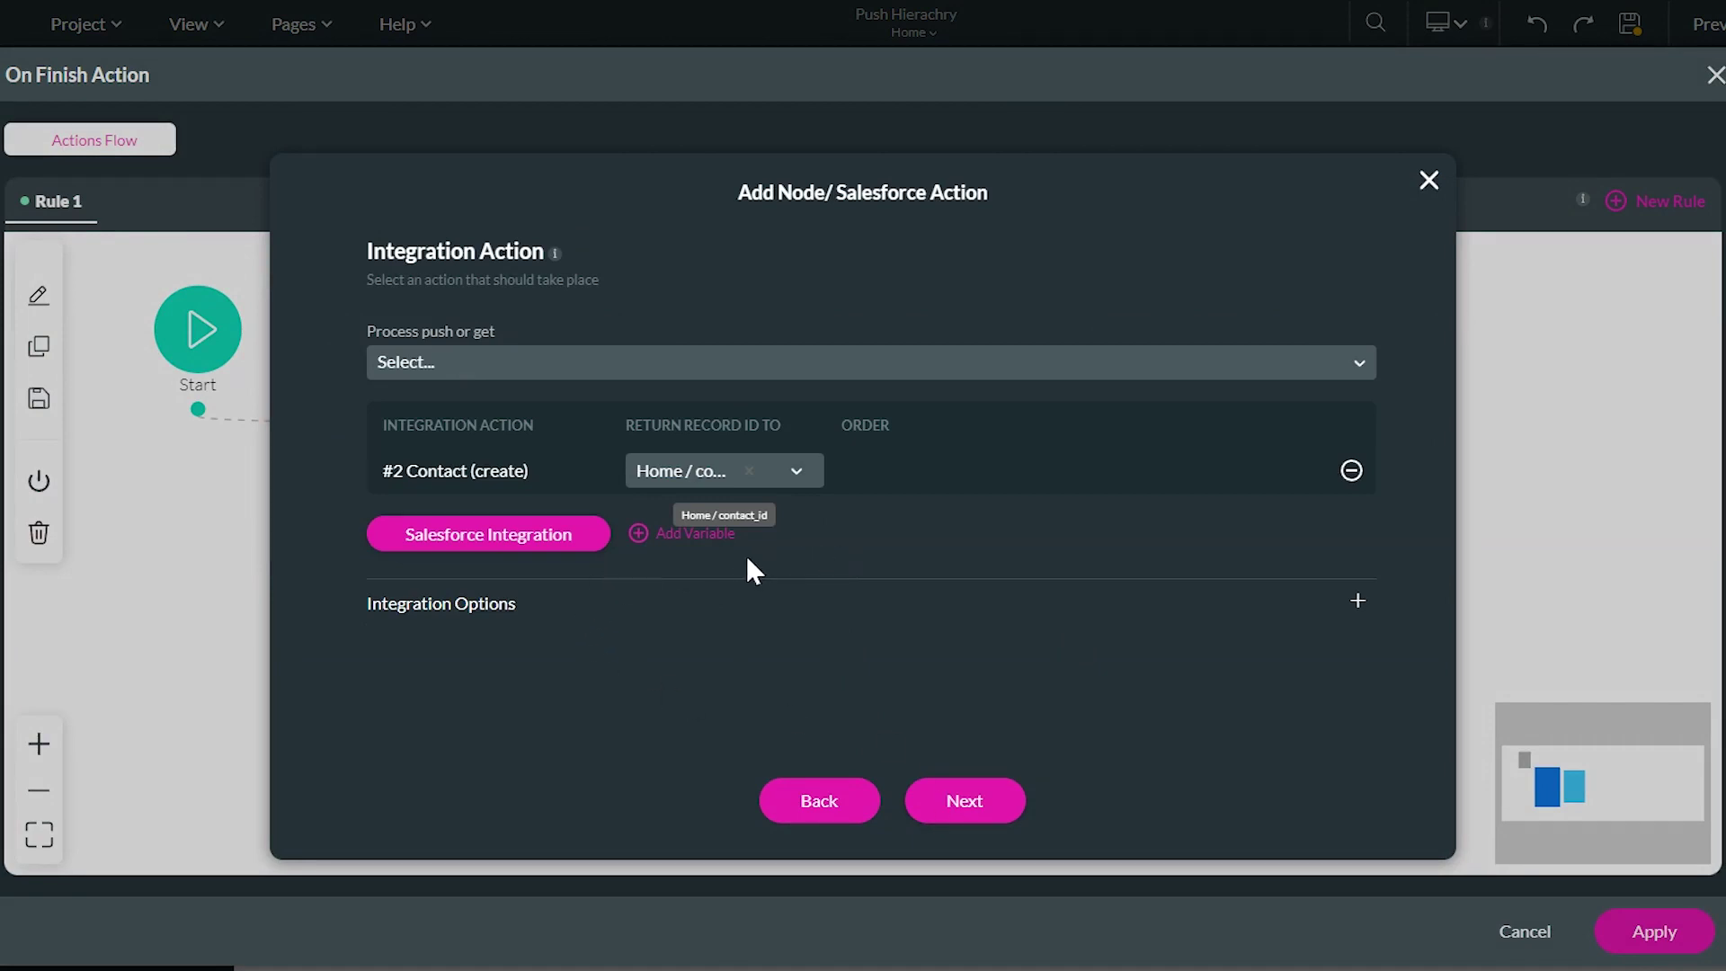
left_click(609, 368)
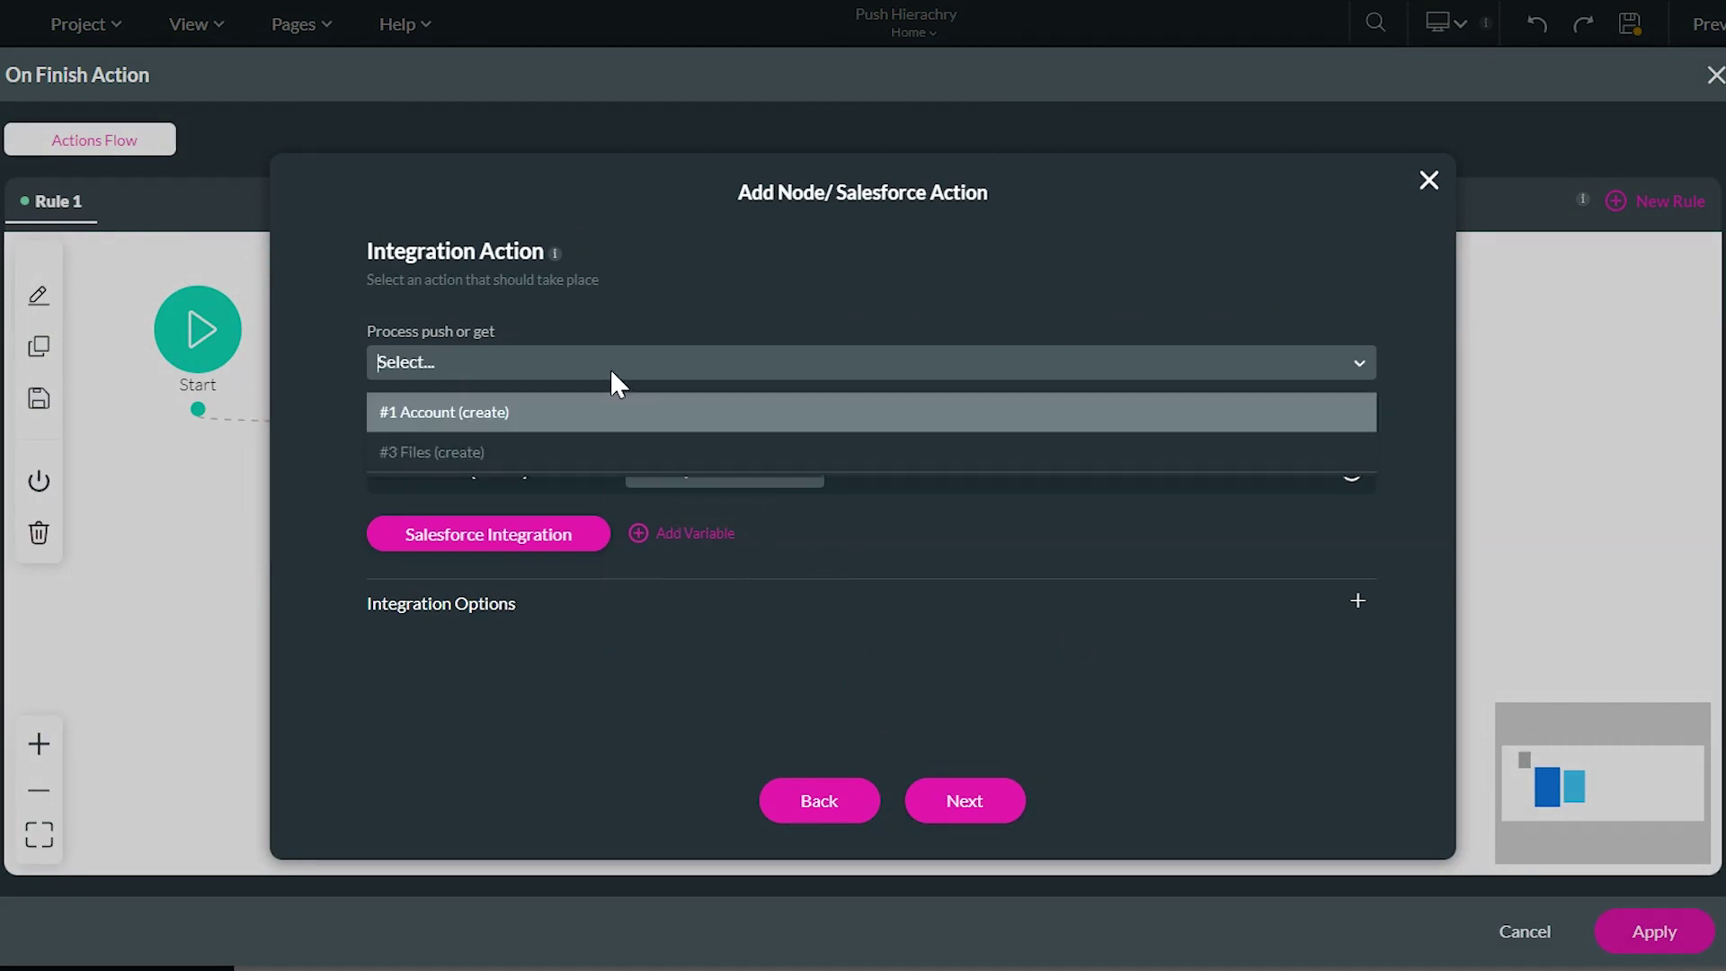
left_click(501, 451)
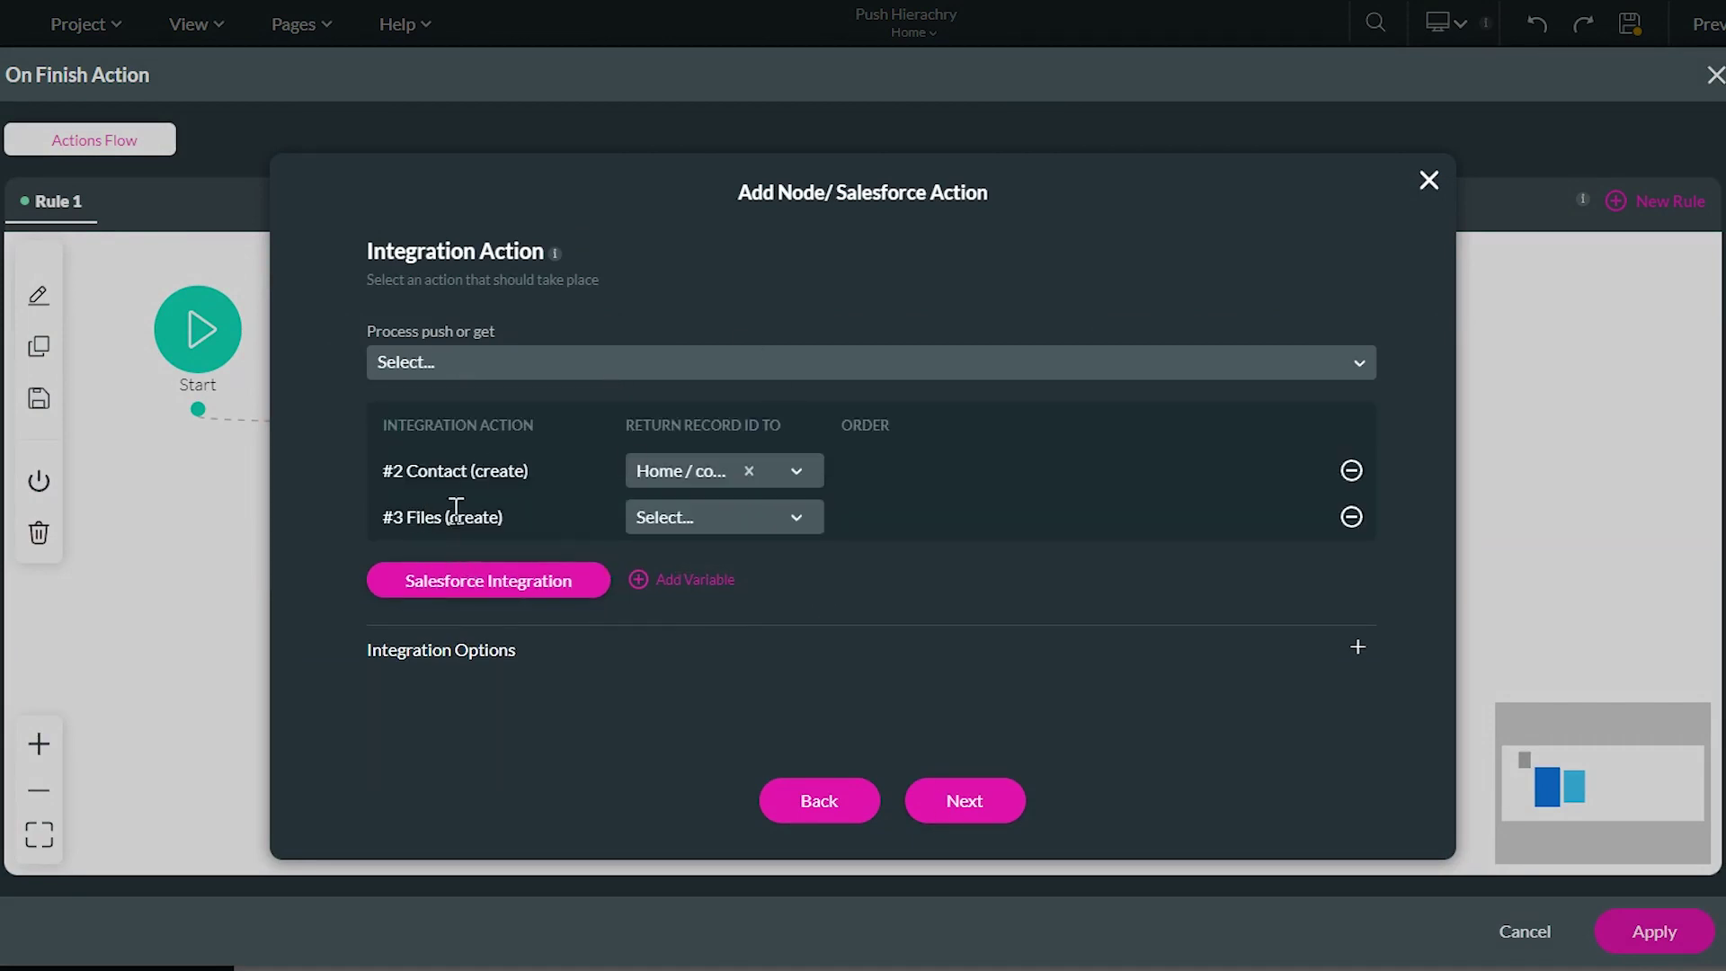
Set a custom execution order, Contact then Files, and insert the node after the confirmation
left_click(506, 673)
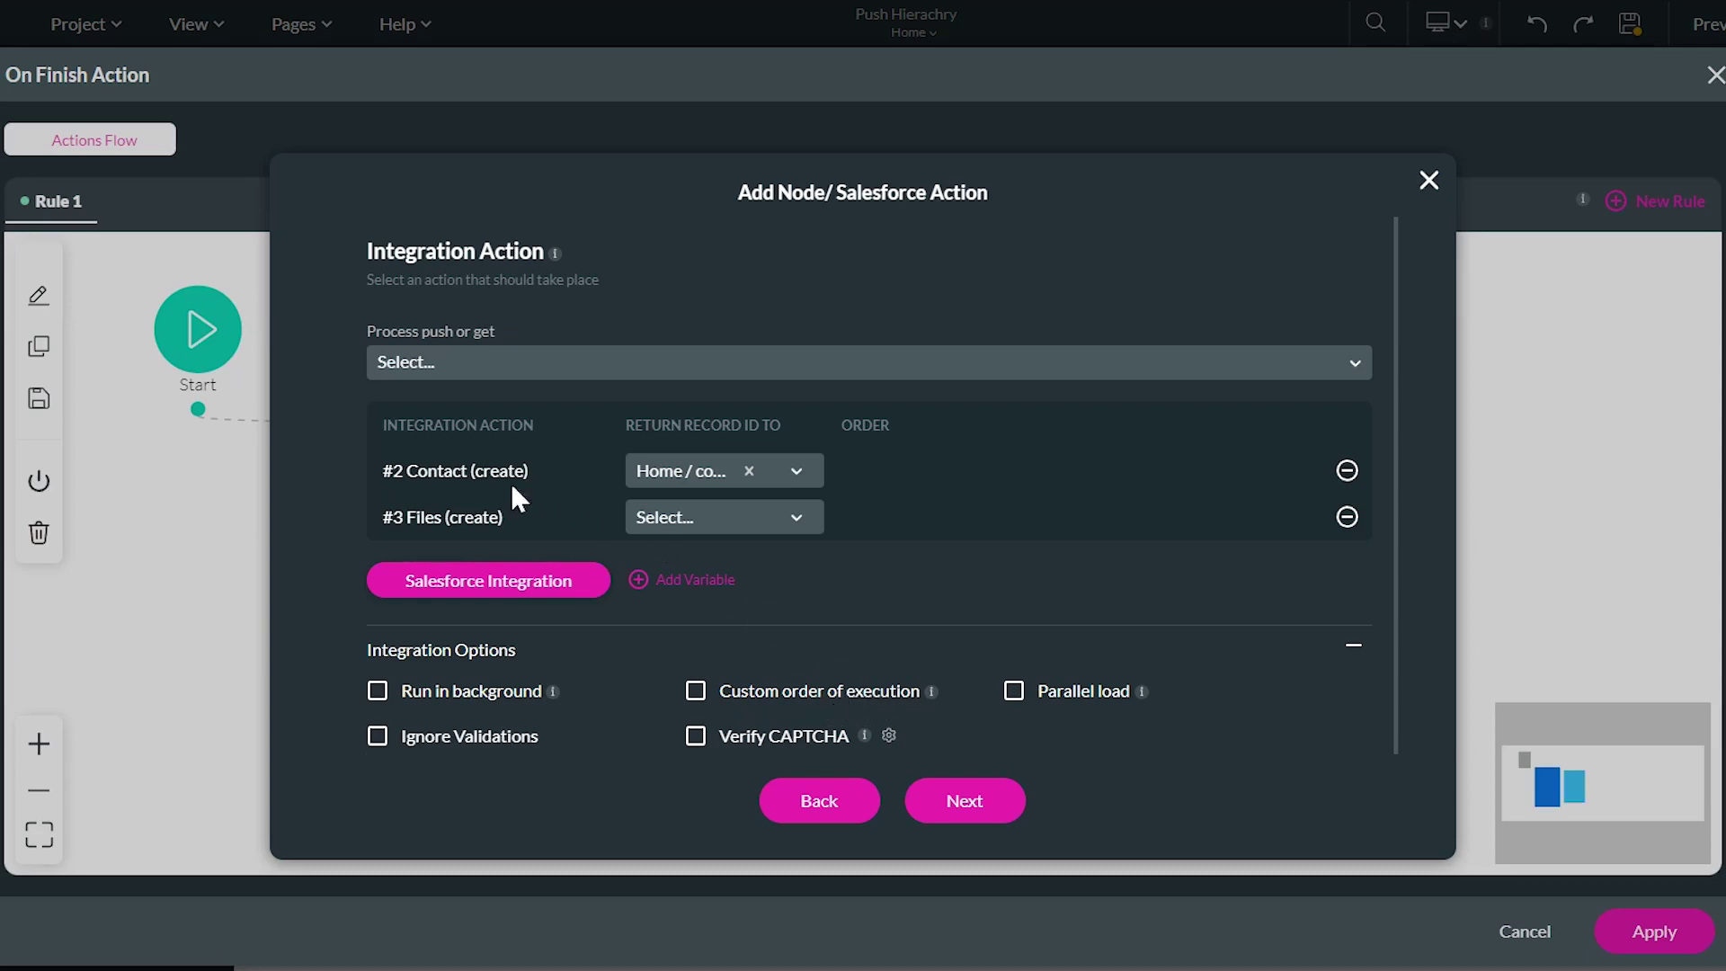
left_click_drag(428, 509, 653, 518)
left_click_drag(469, 470, 545, 494)
left_click(697, 692)
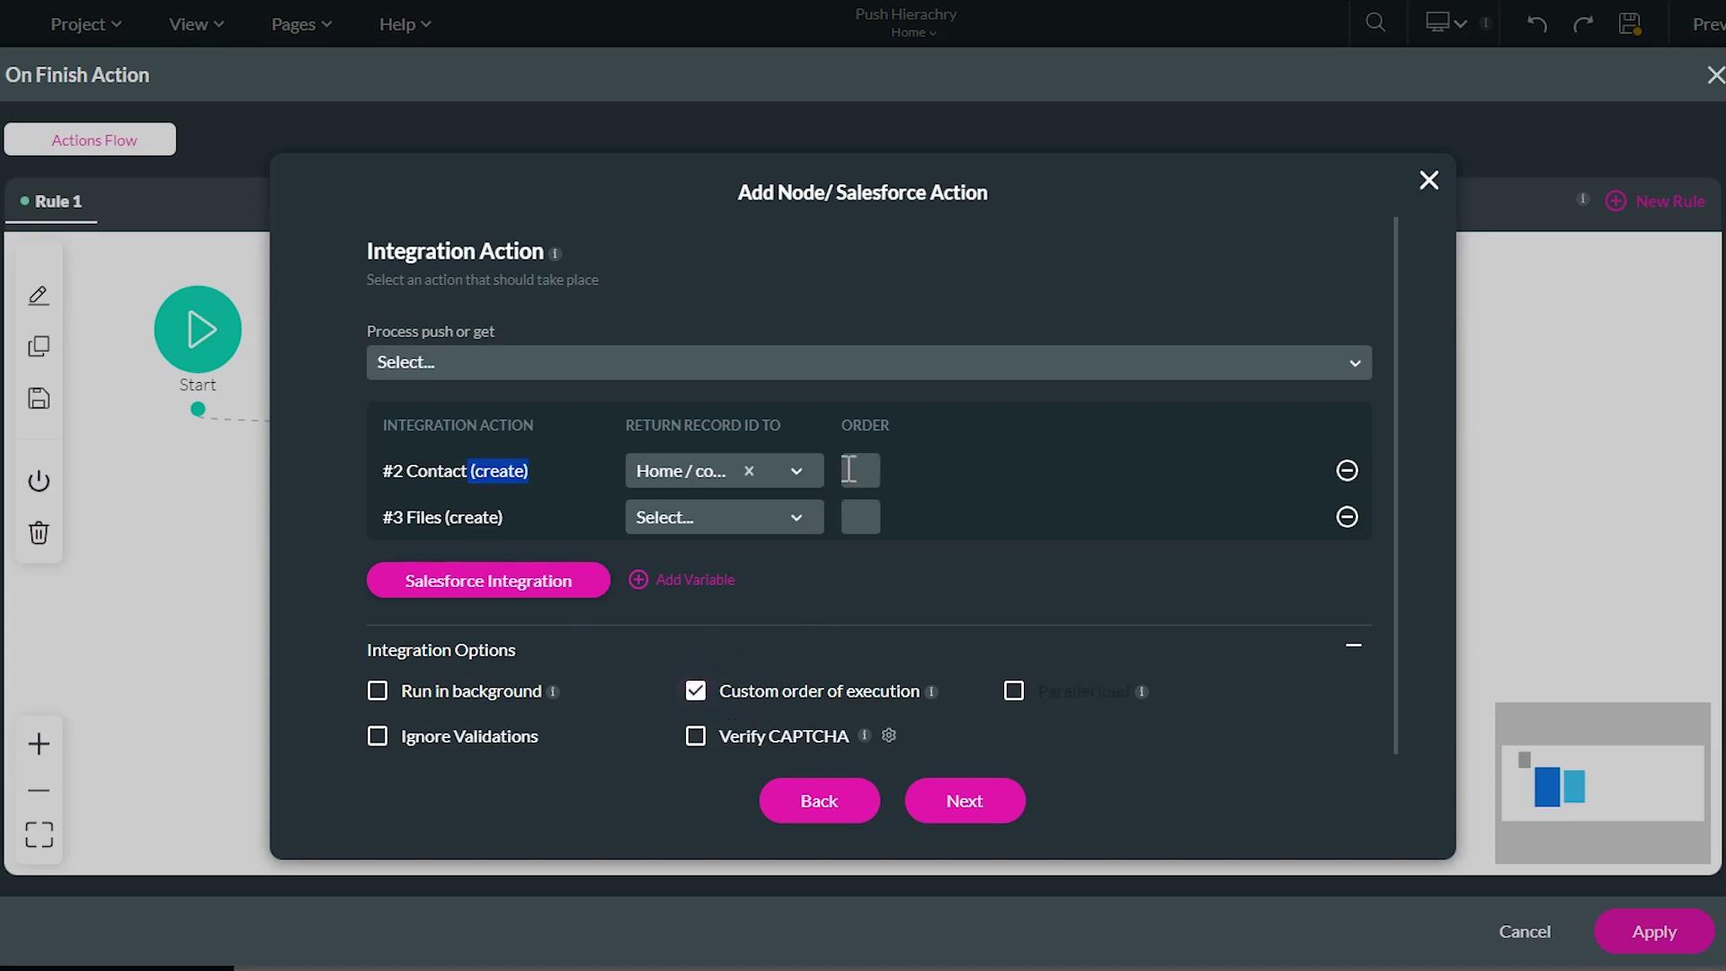
left_click(851, 469)
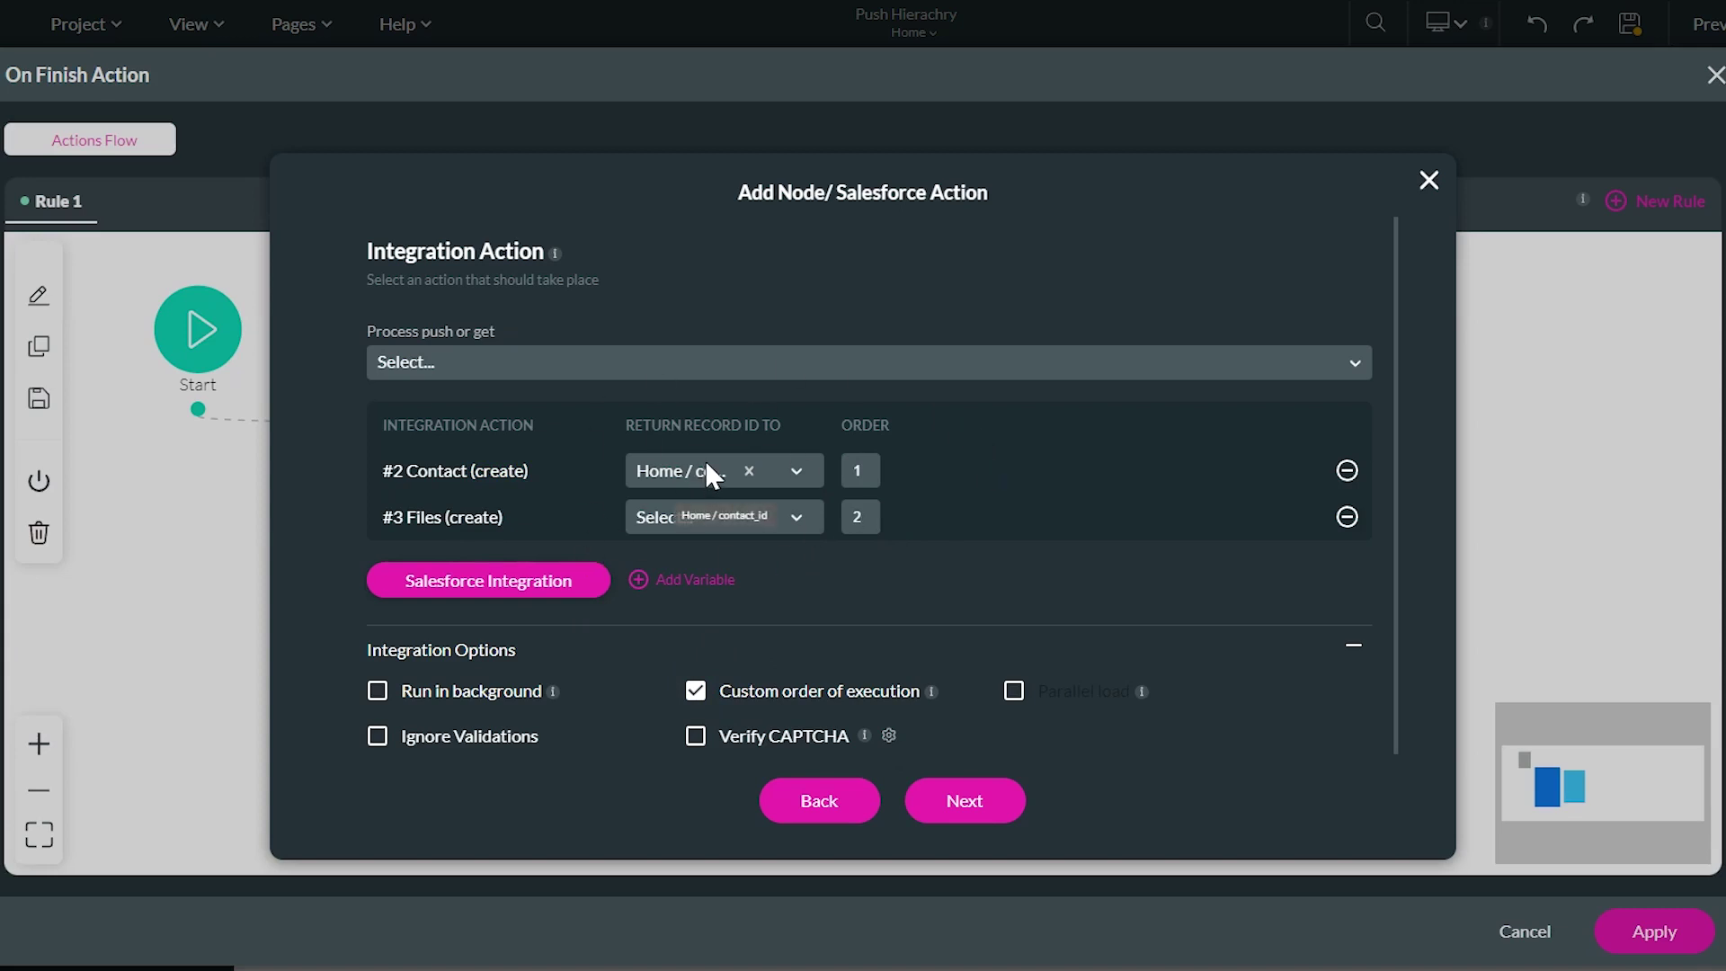
left_click_drag(406, 517, 465, 521)
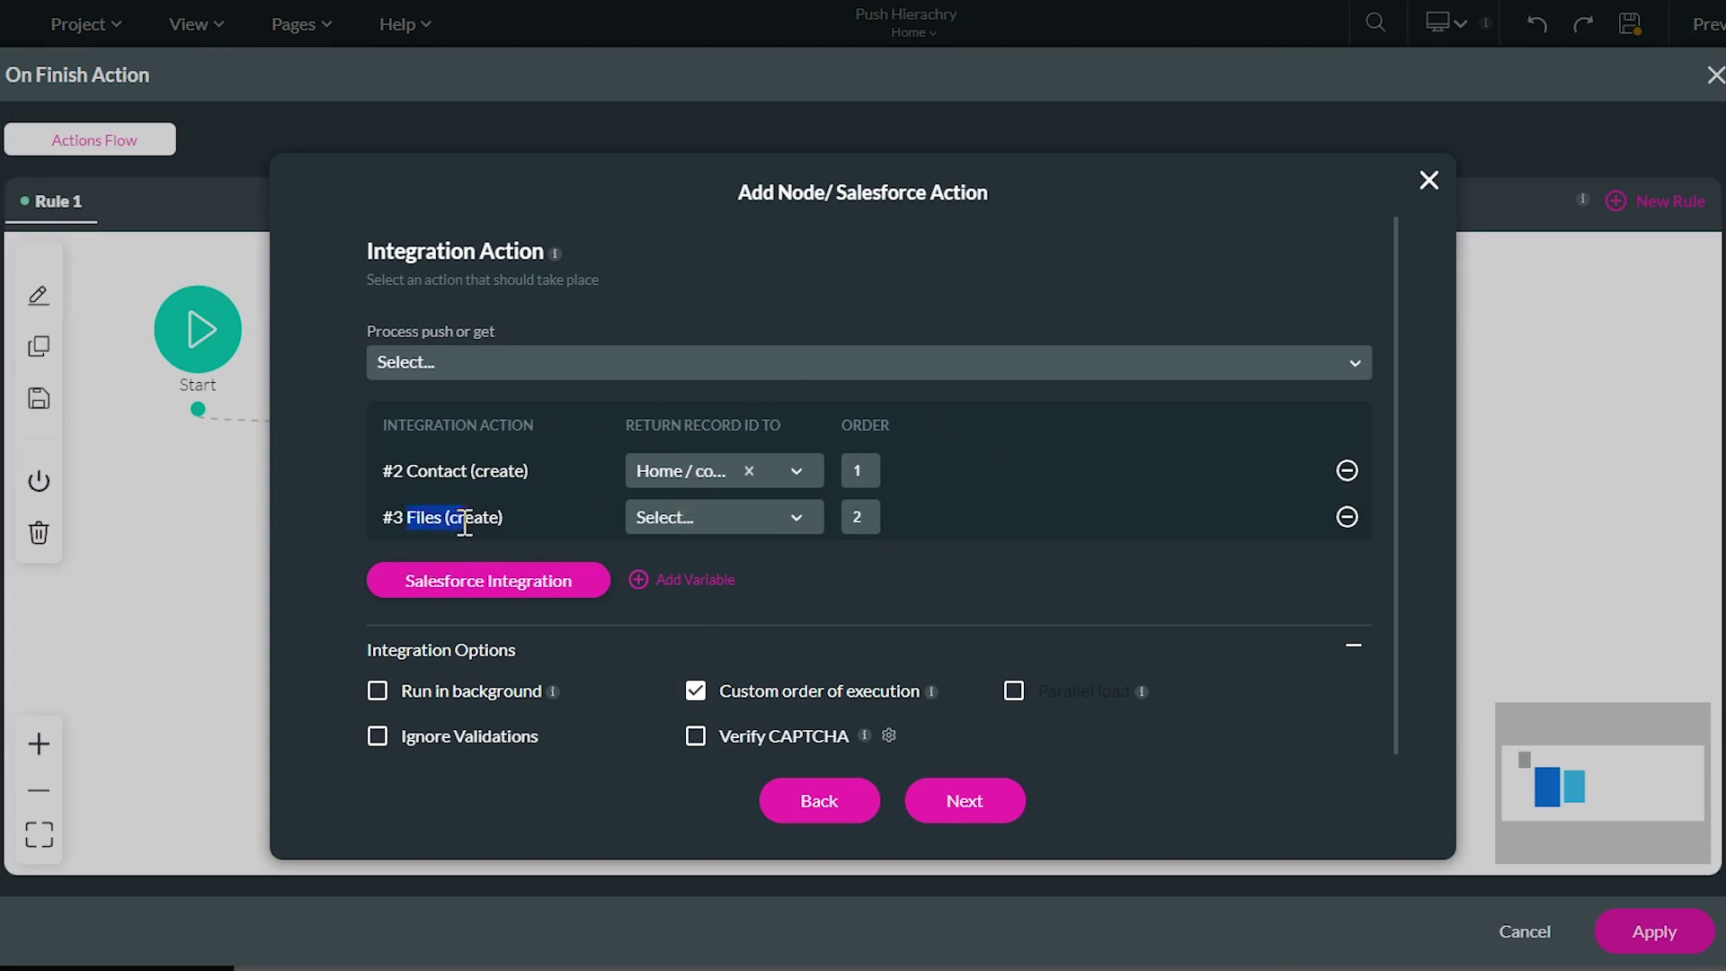
left_click(978, 811)
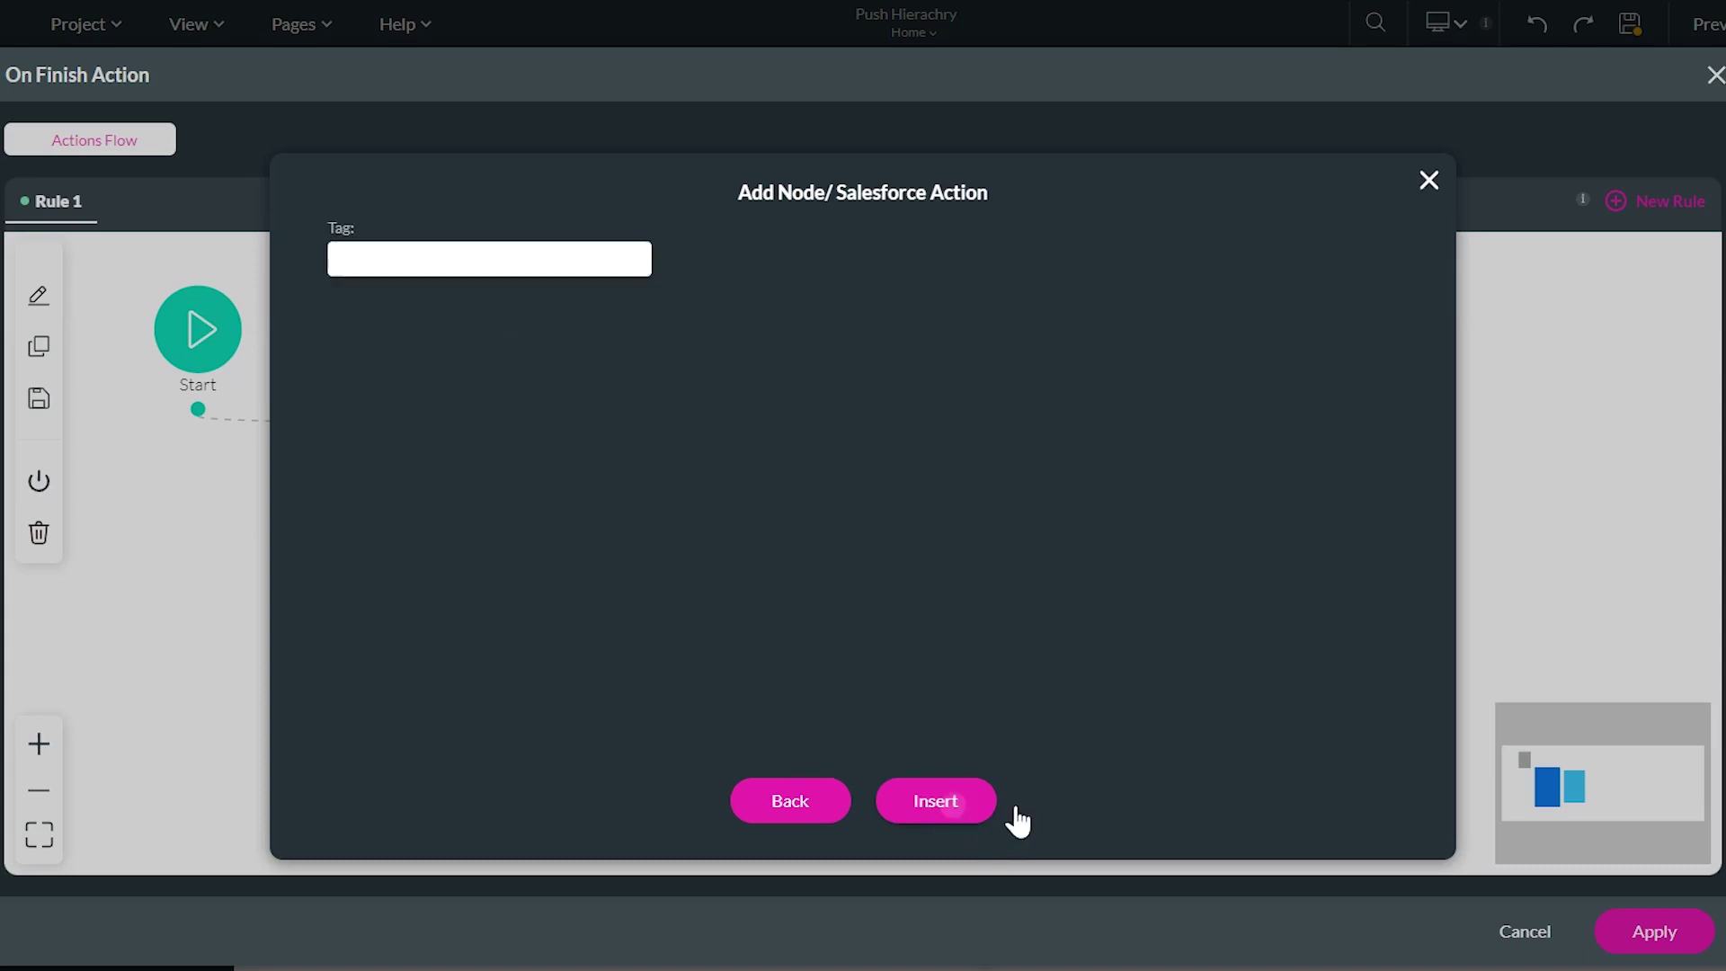
left_click(948, 812)
left_click_drag(746, 634, 855, 517)
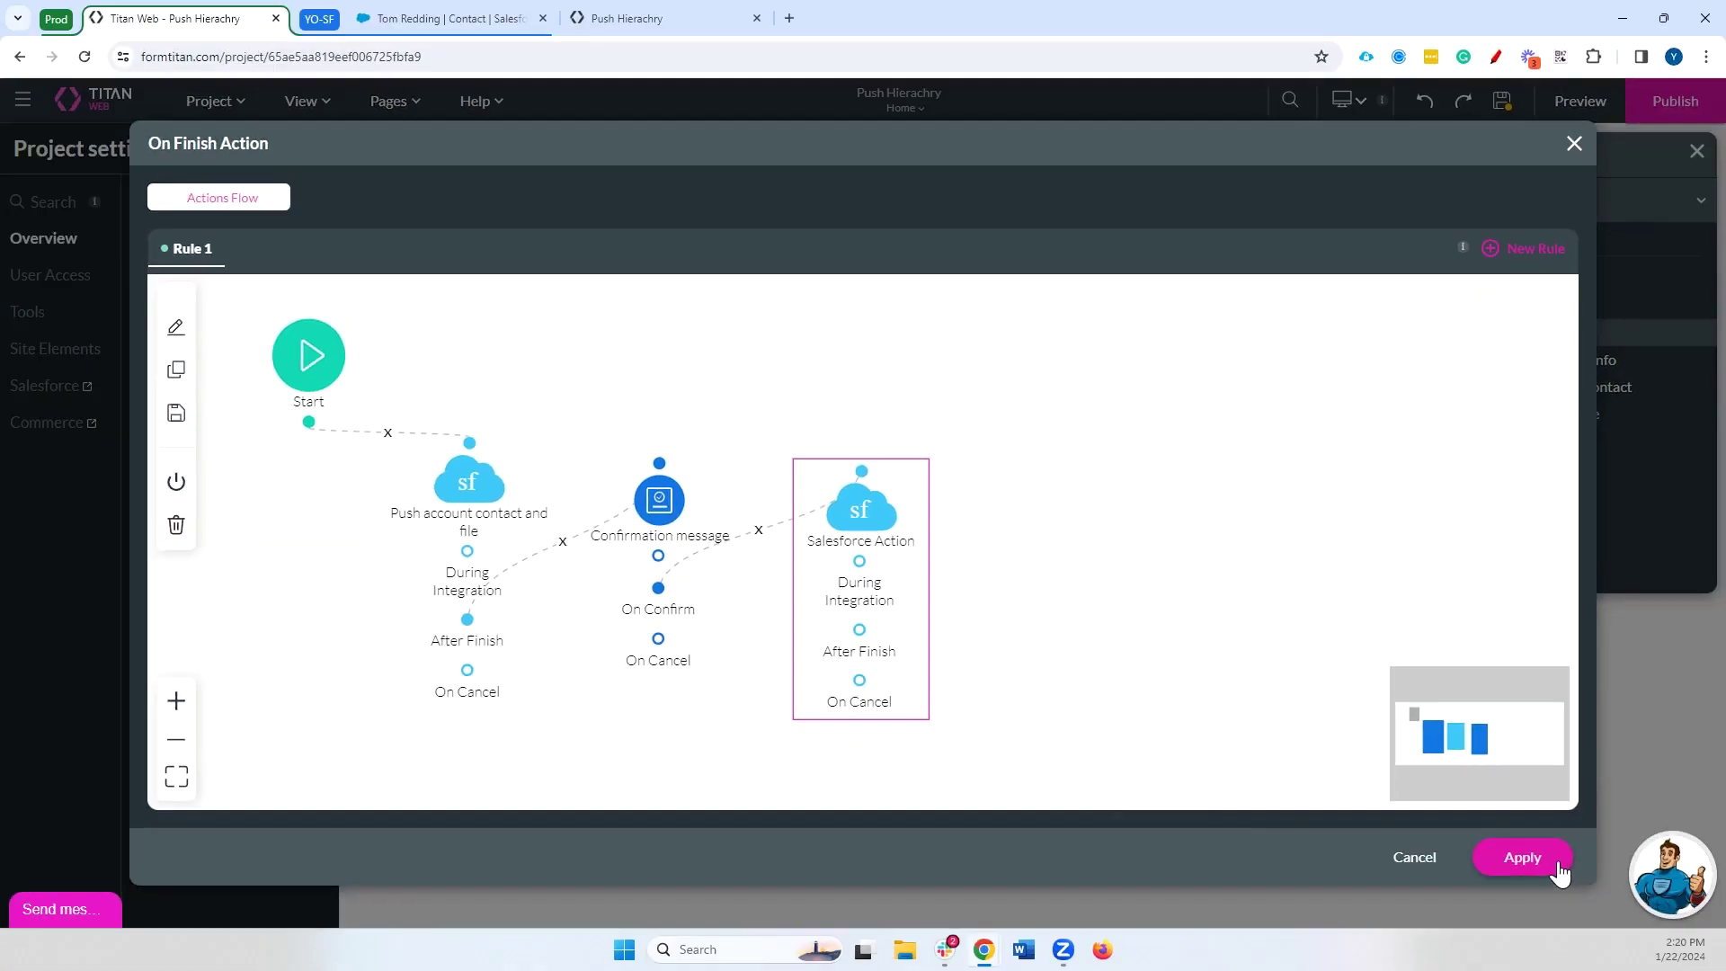
Apply the finish-flow changes and close the duplicate preview tab
left_click(1663, 933)
left_click(1579, 99)
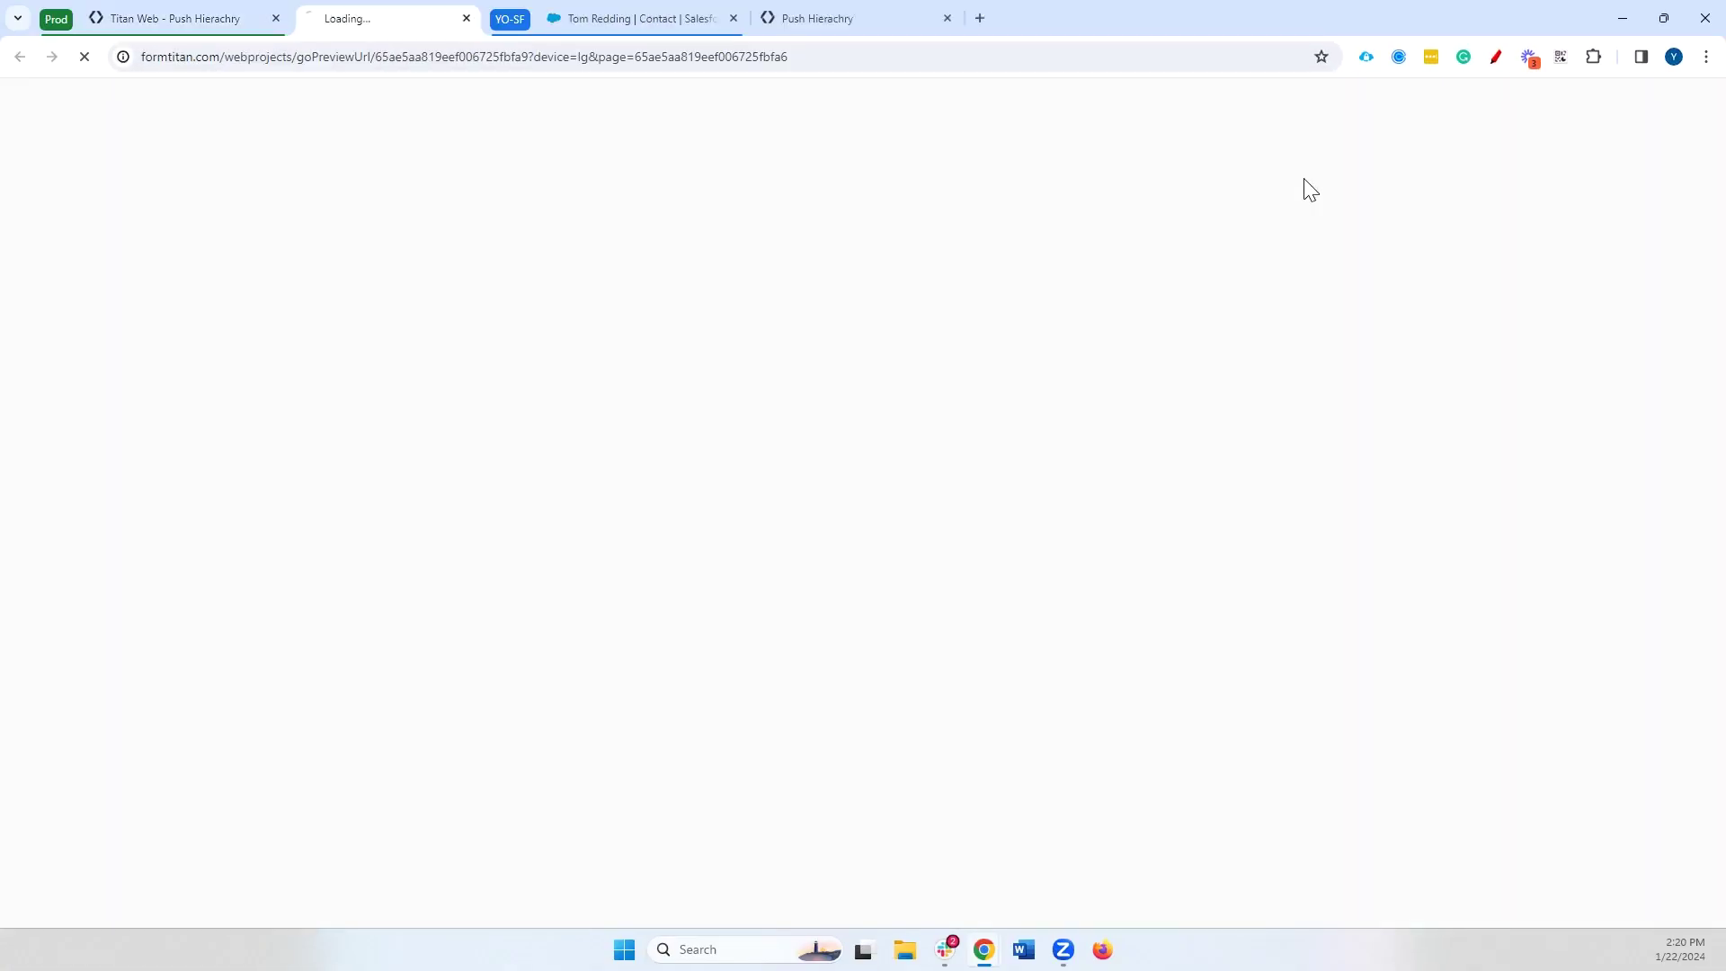
left_click(970, 18)
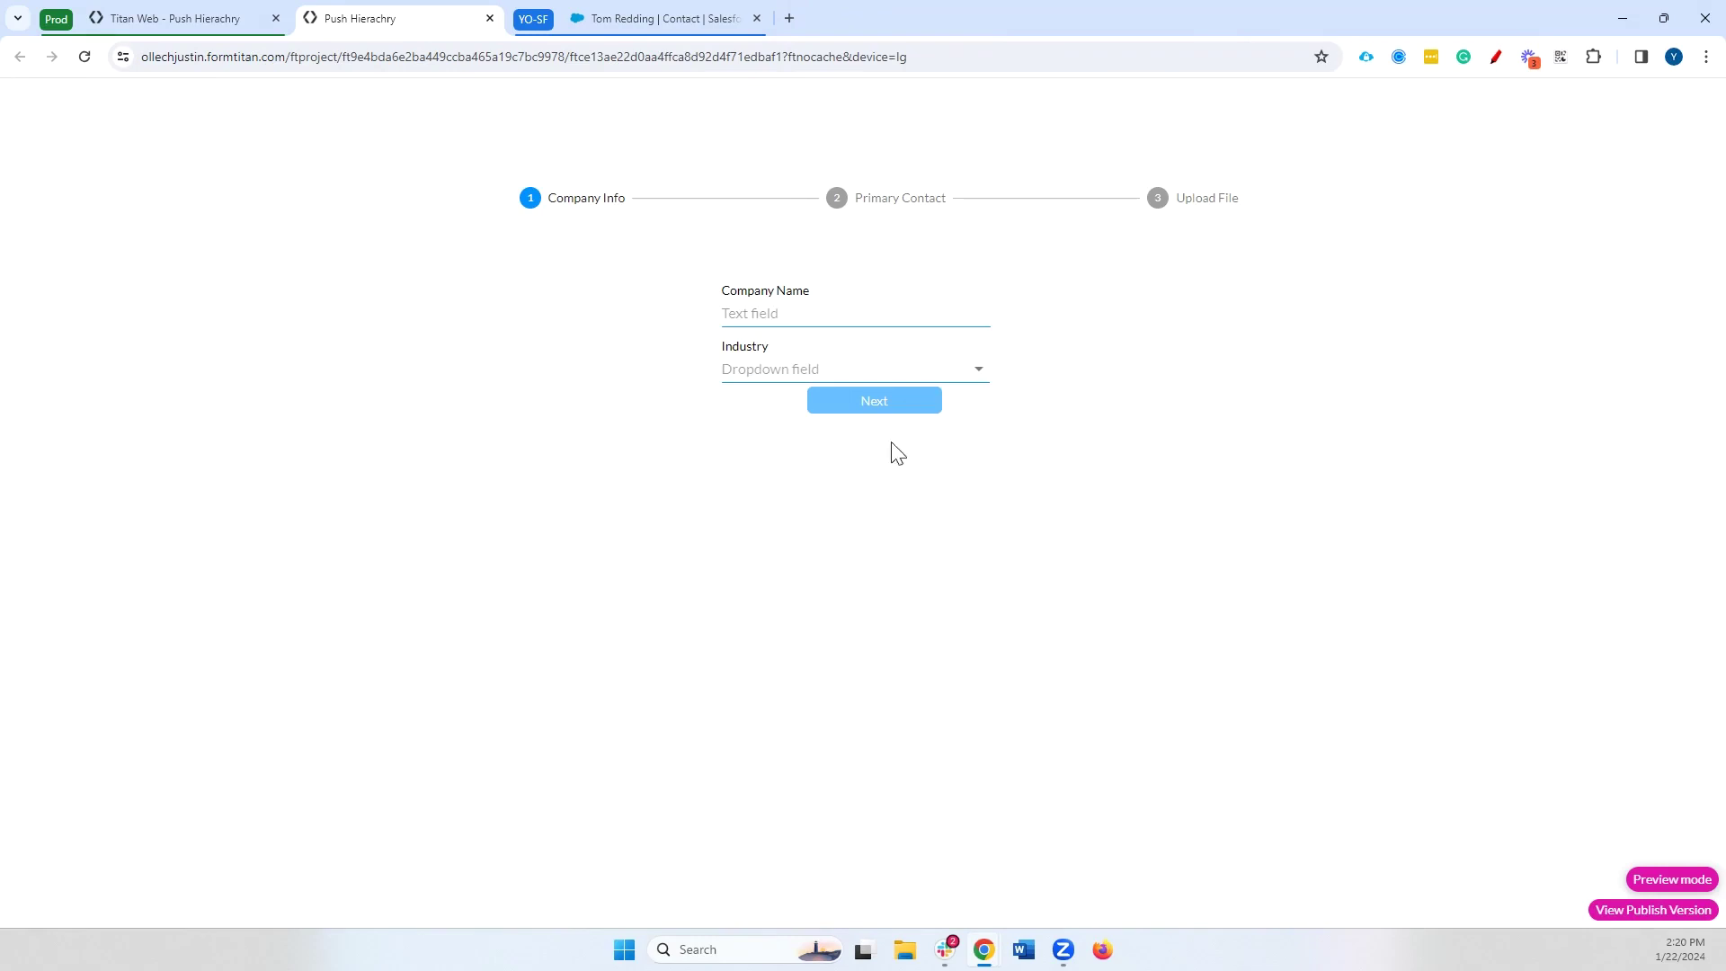
Turn on Debug Mode in project Tools settings, save the project, and preview the form
left_click(490, 18)
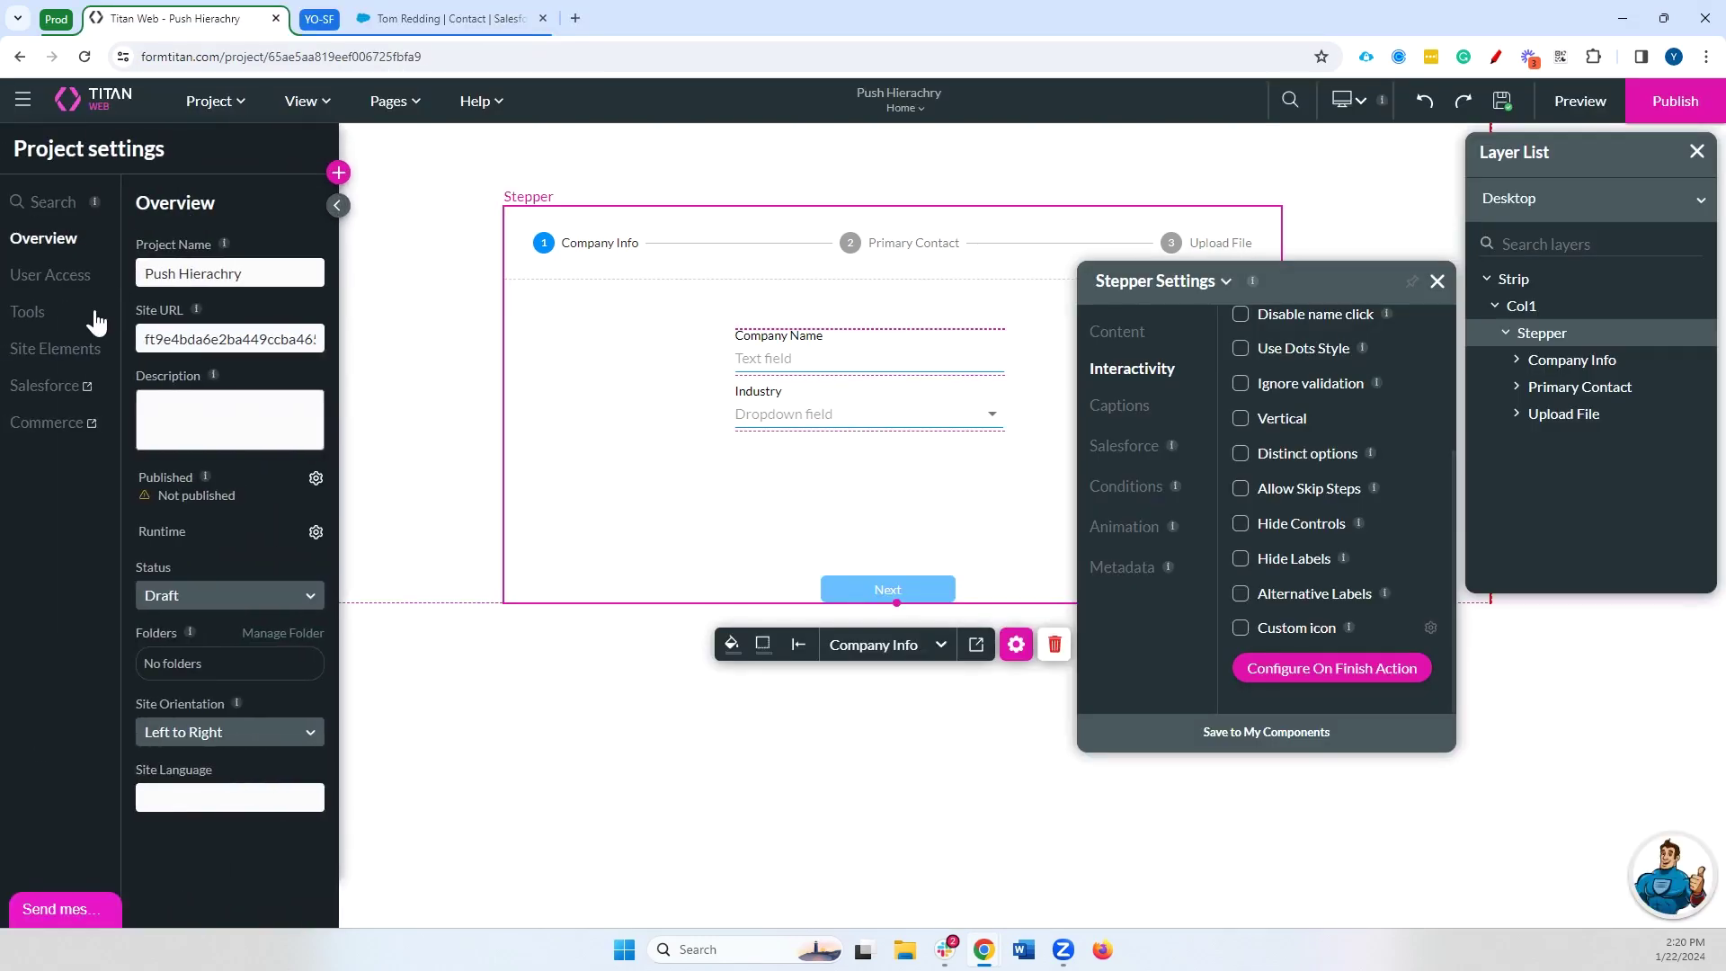
left_click(27, 312)
left_click(151, 292)
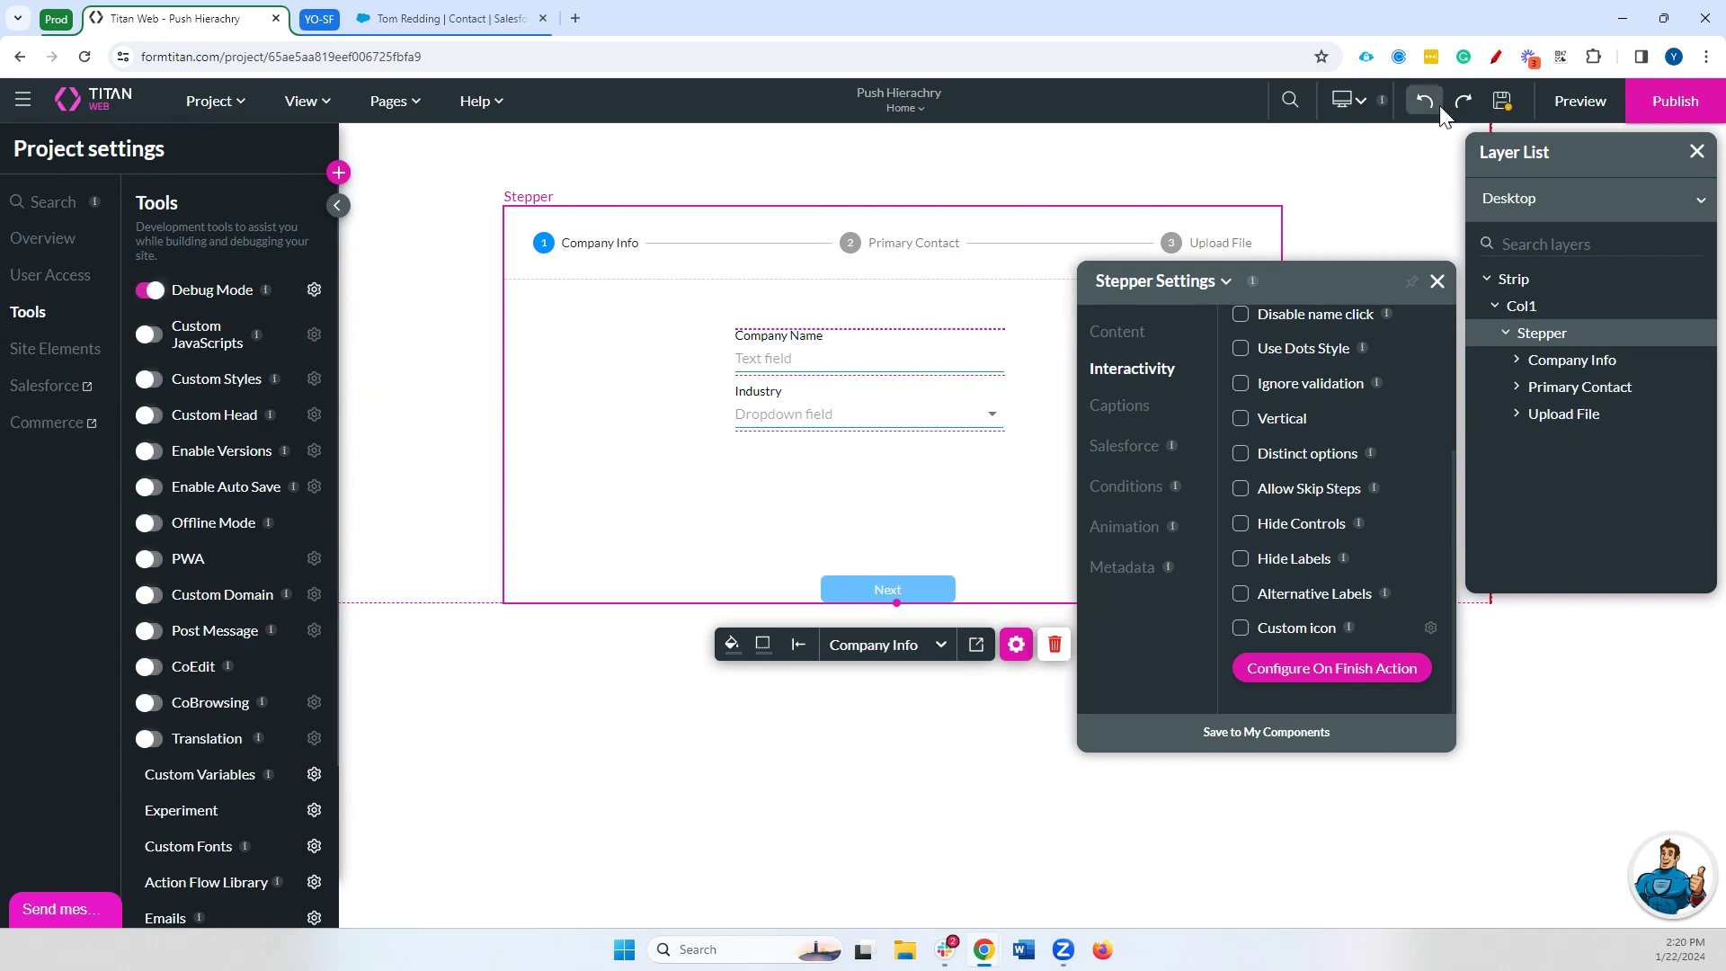
left_click(1499, 113)
left_click(1578, 103)
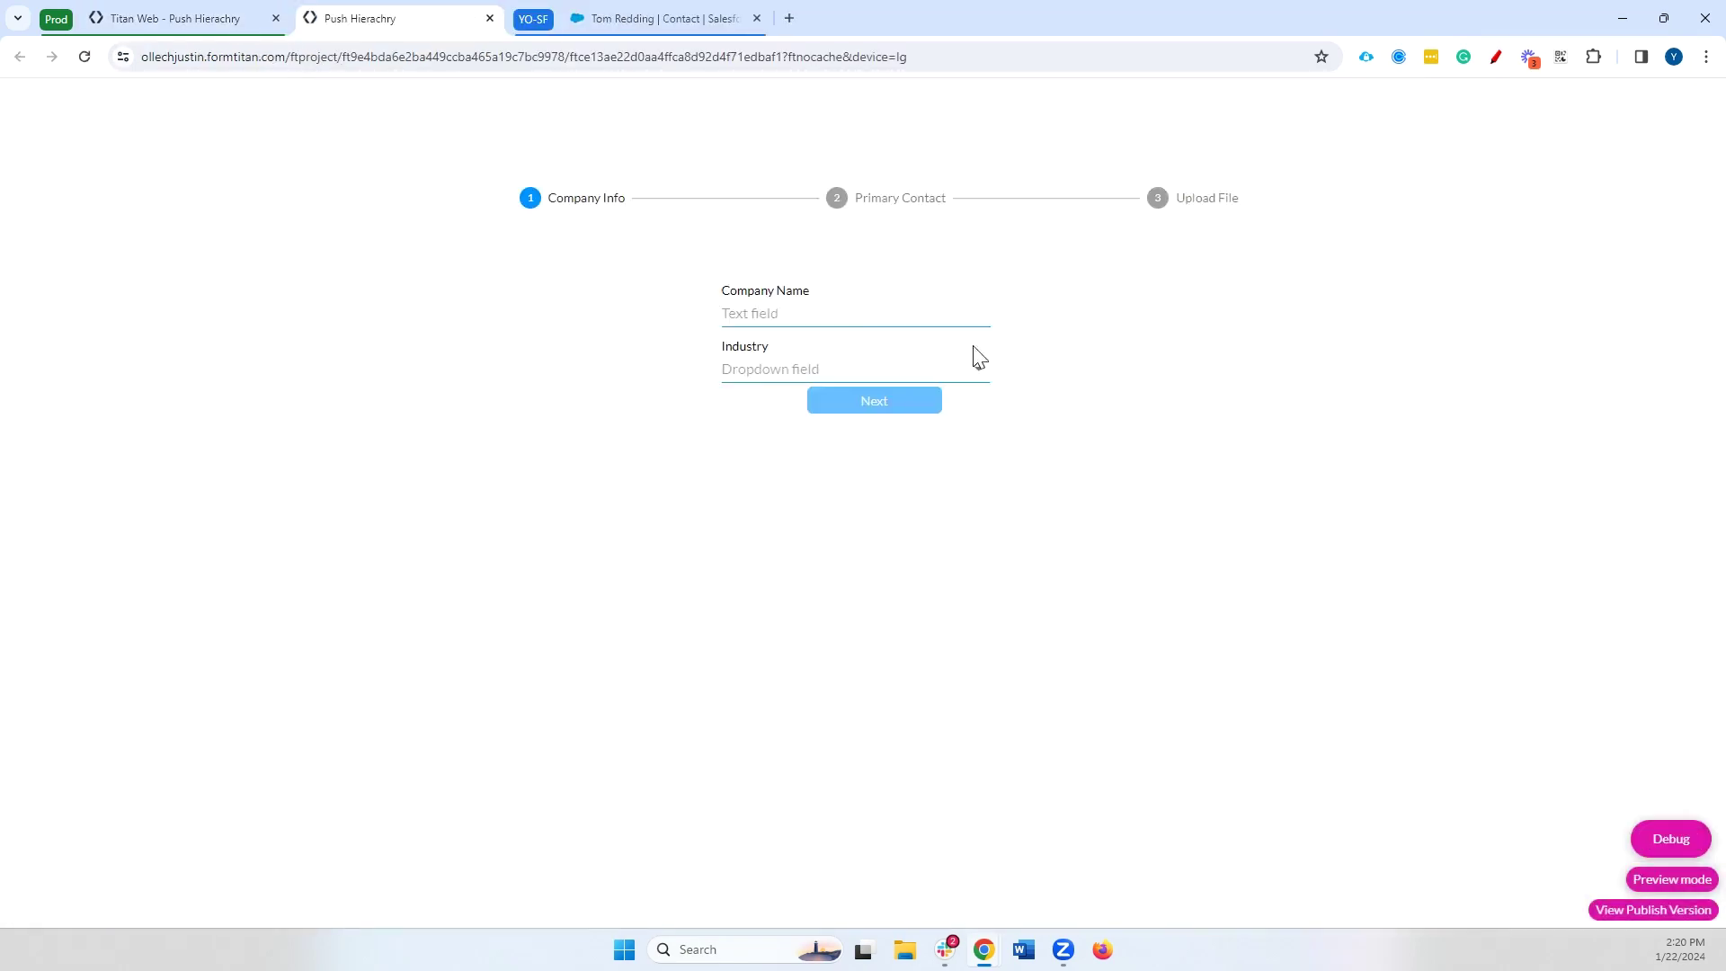
Enter company name 'Flam inc' with industry Apparel and advance to Primary Contact
left_click(863, 313)
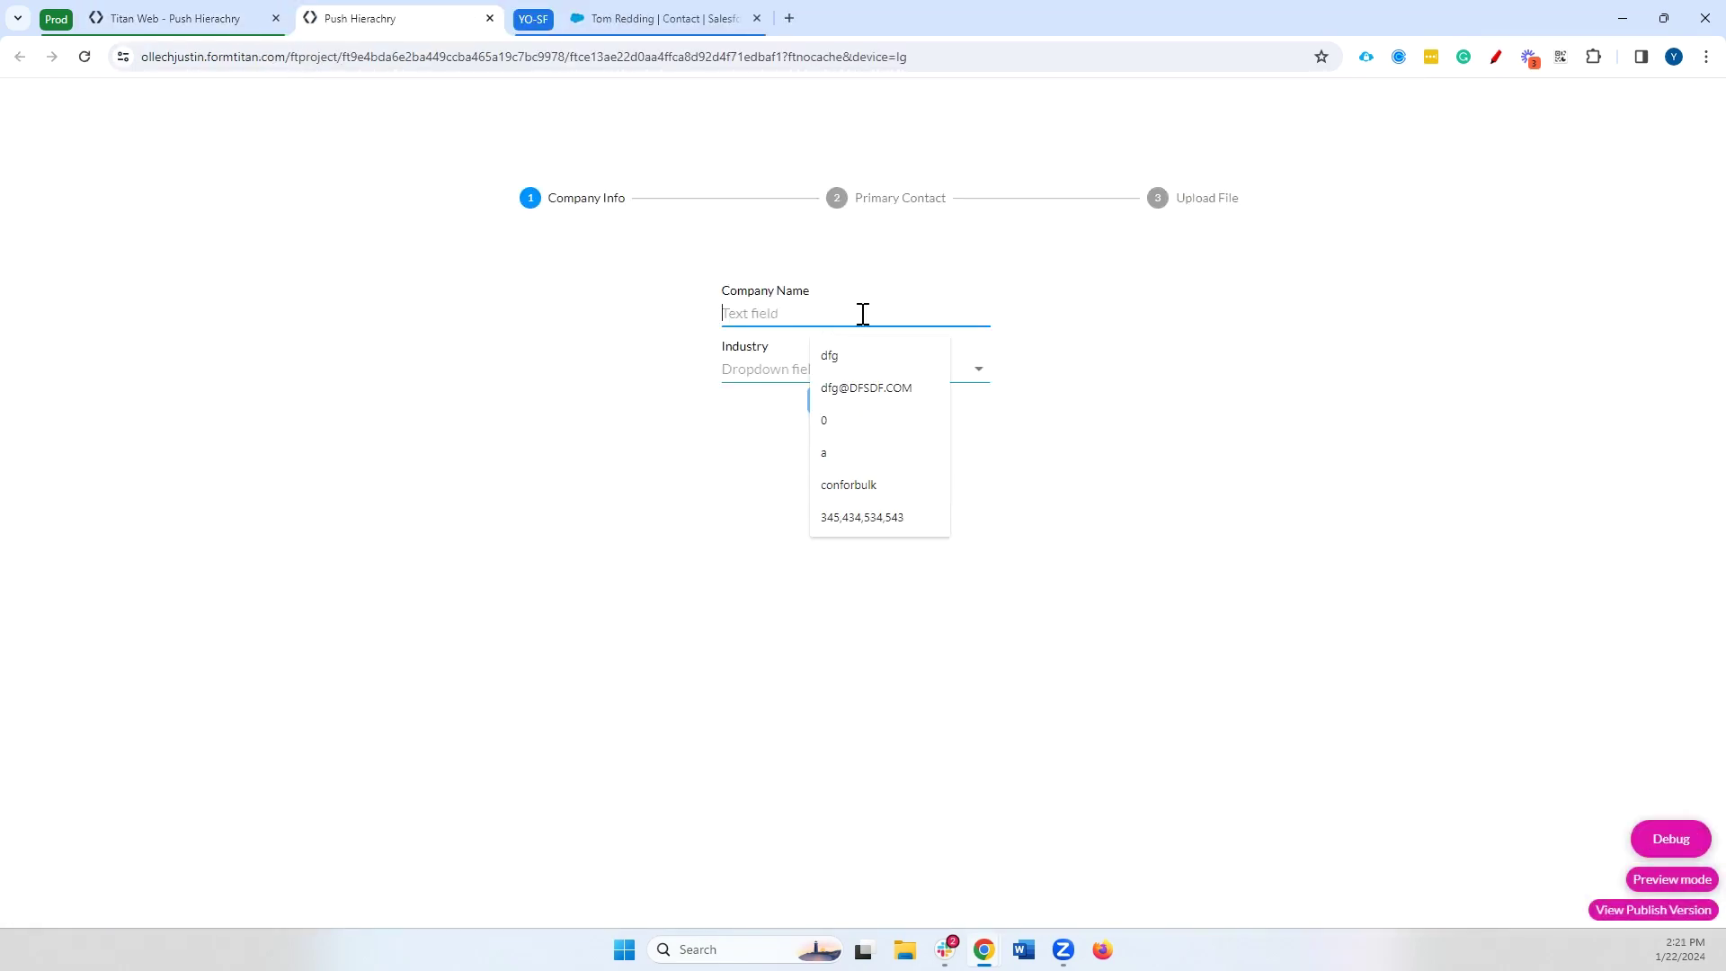
type("Flam inc")
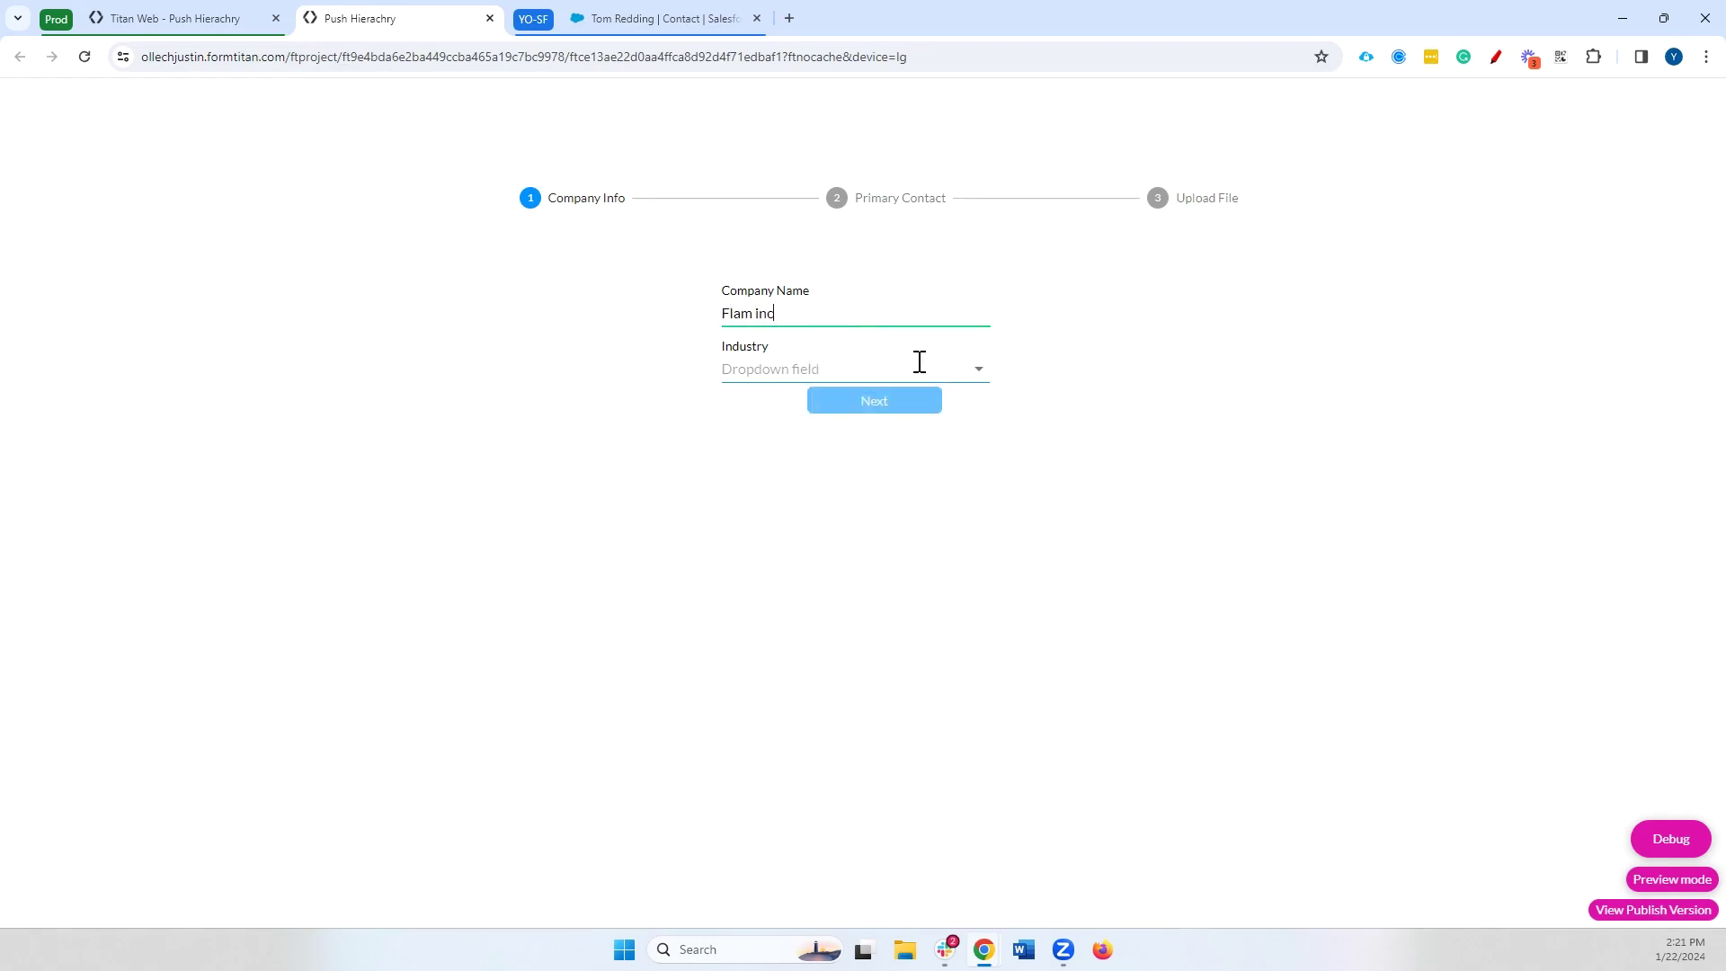
left_click(917, 362)
left_click(898, 447)
left_click(933, 407)
Fill in the contact's first name, last name and email, then continue to Upload File
left_click(838, 332)
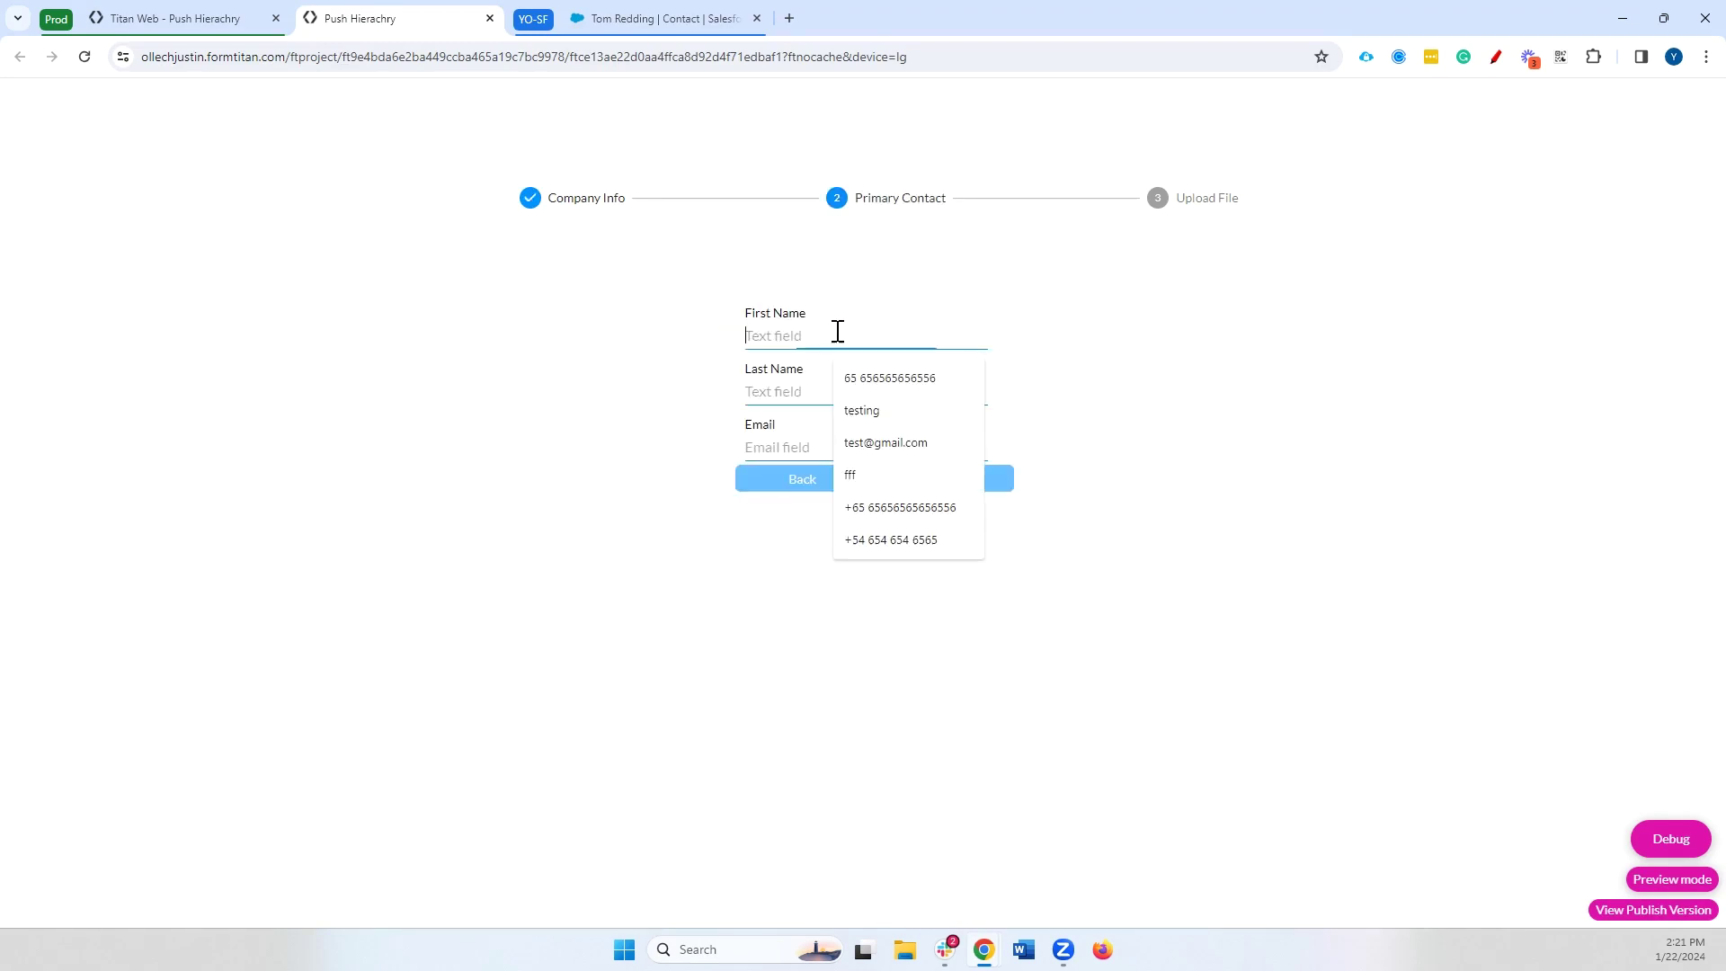
key("Tab")
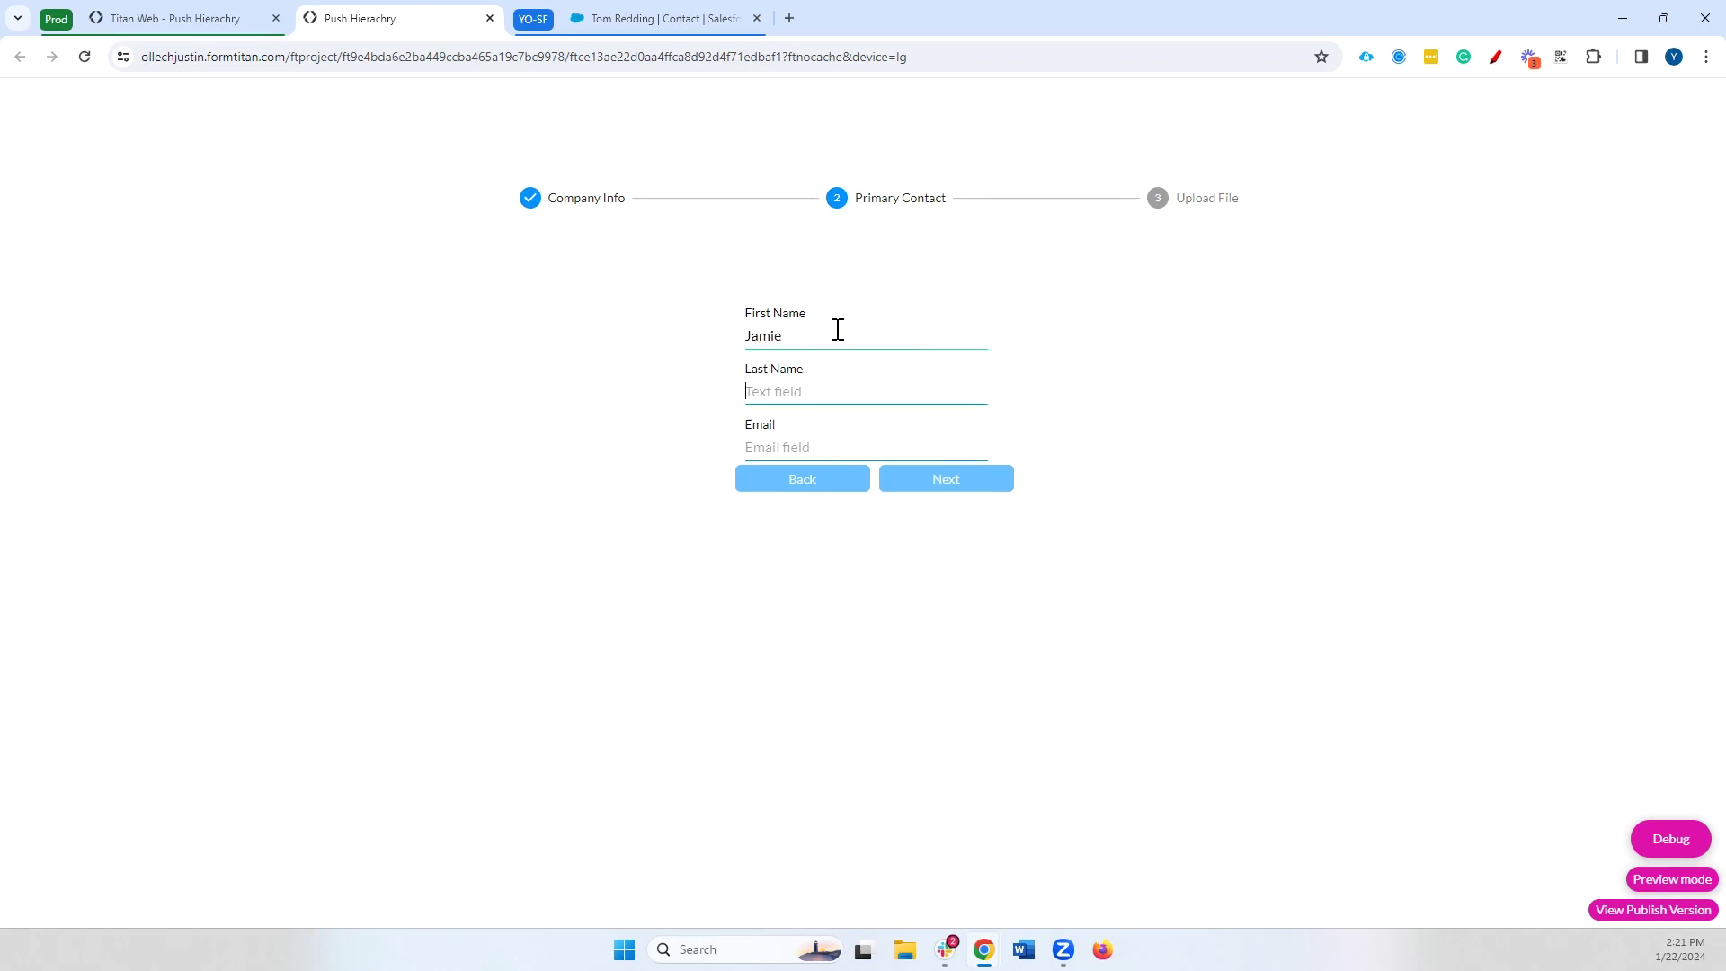
key("Tab")
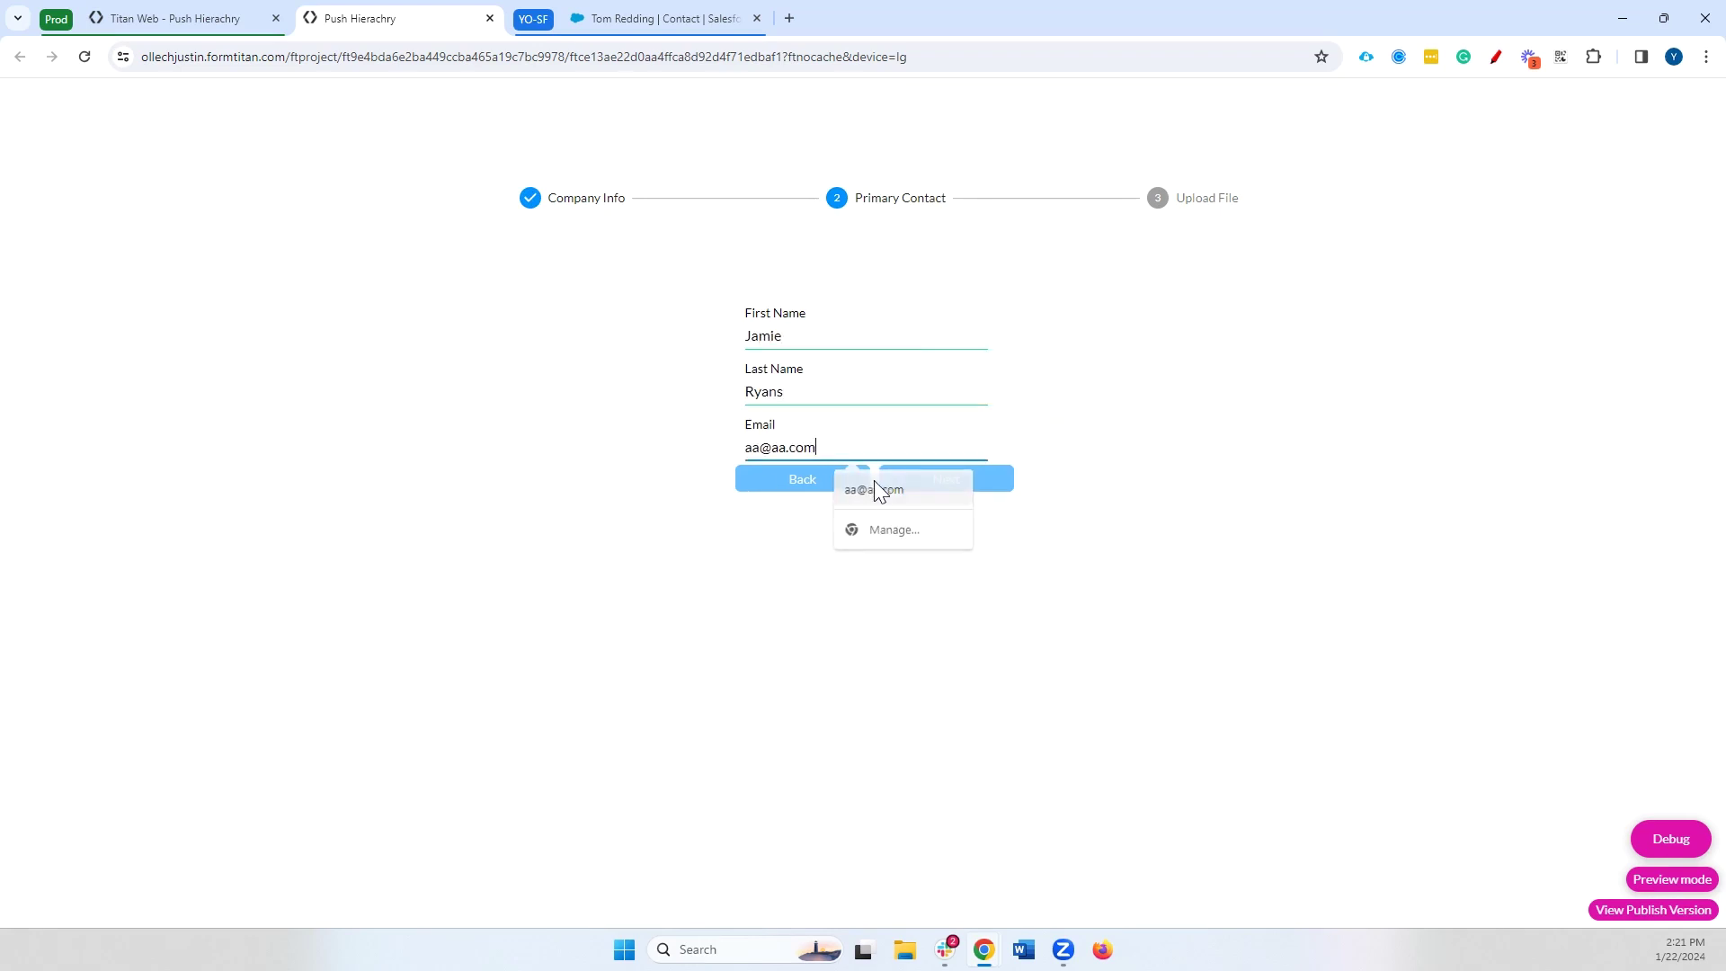
left_click(876, 486)
left_click(935, 486)
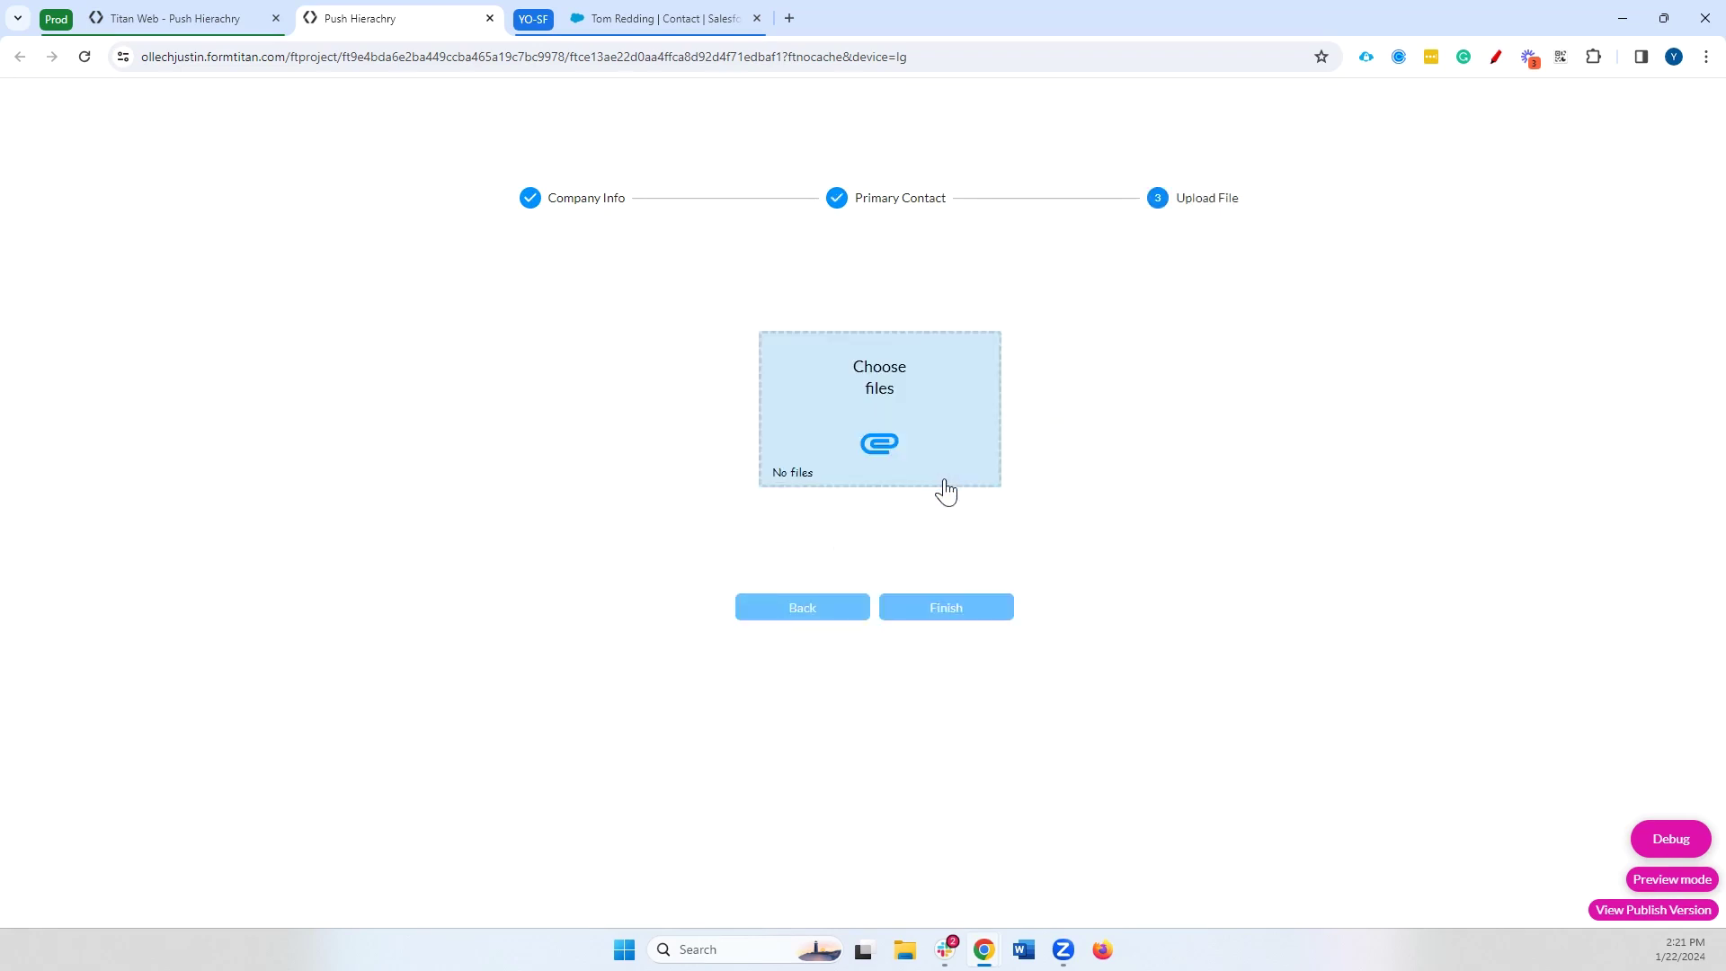
Attach Dancing bear.jpg and submit the form
left_click(943, 483)
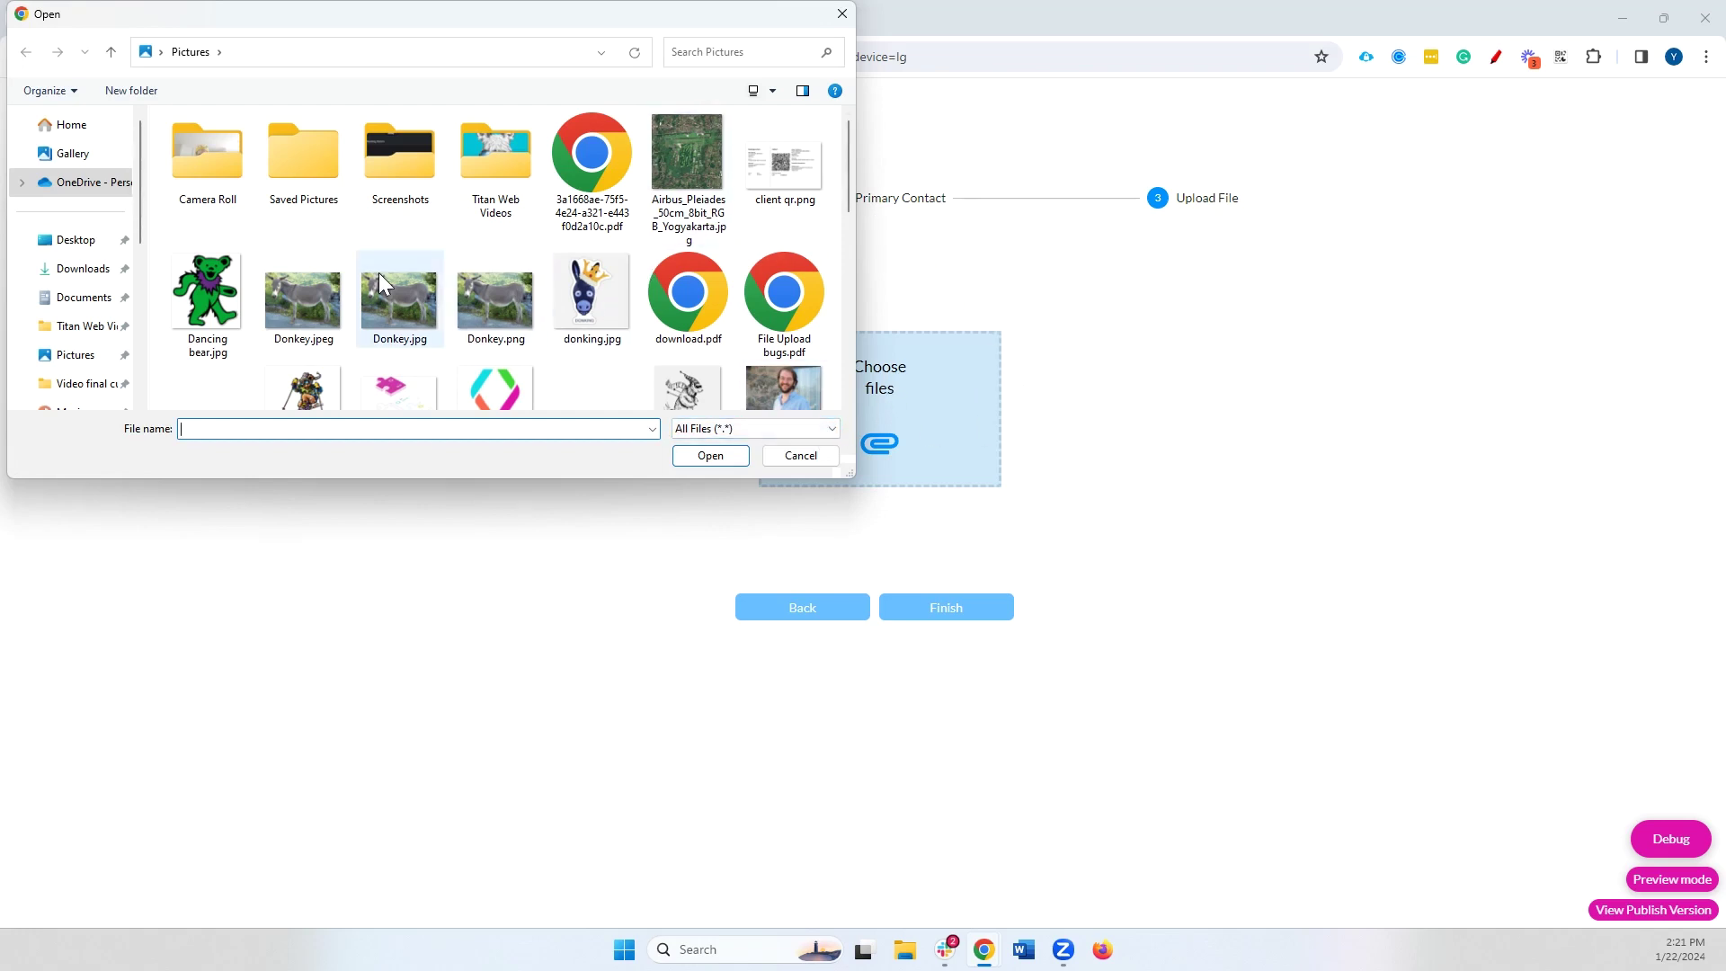
double_click(207, 292)
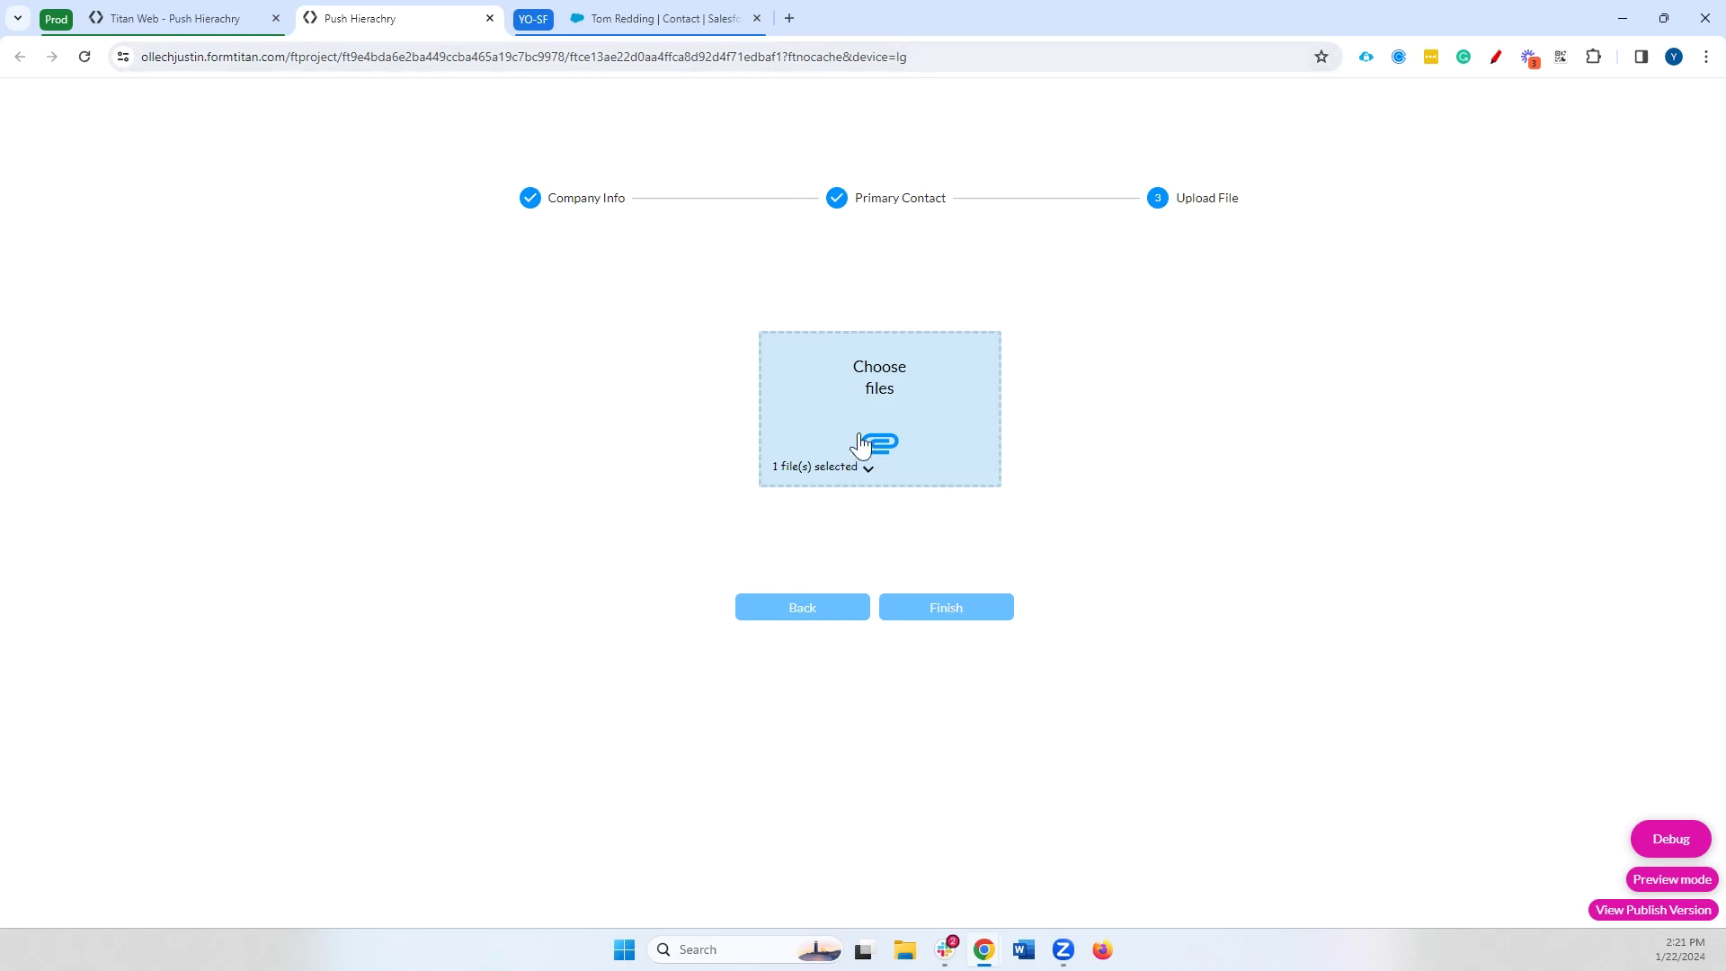
left_click(928, 608)
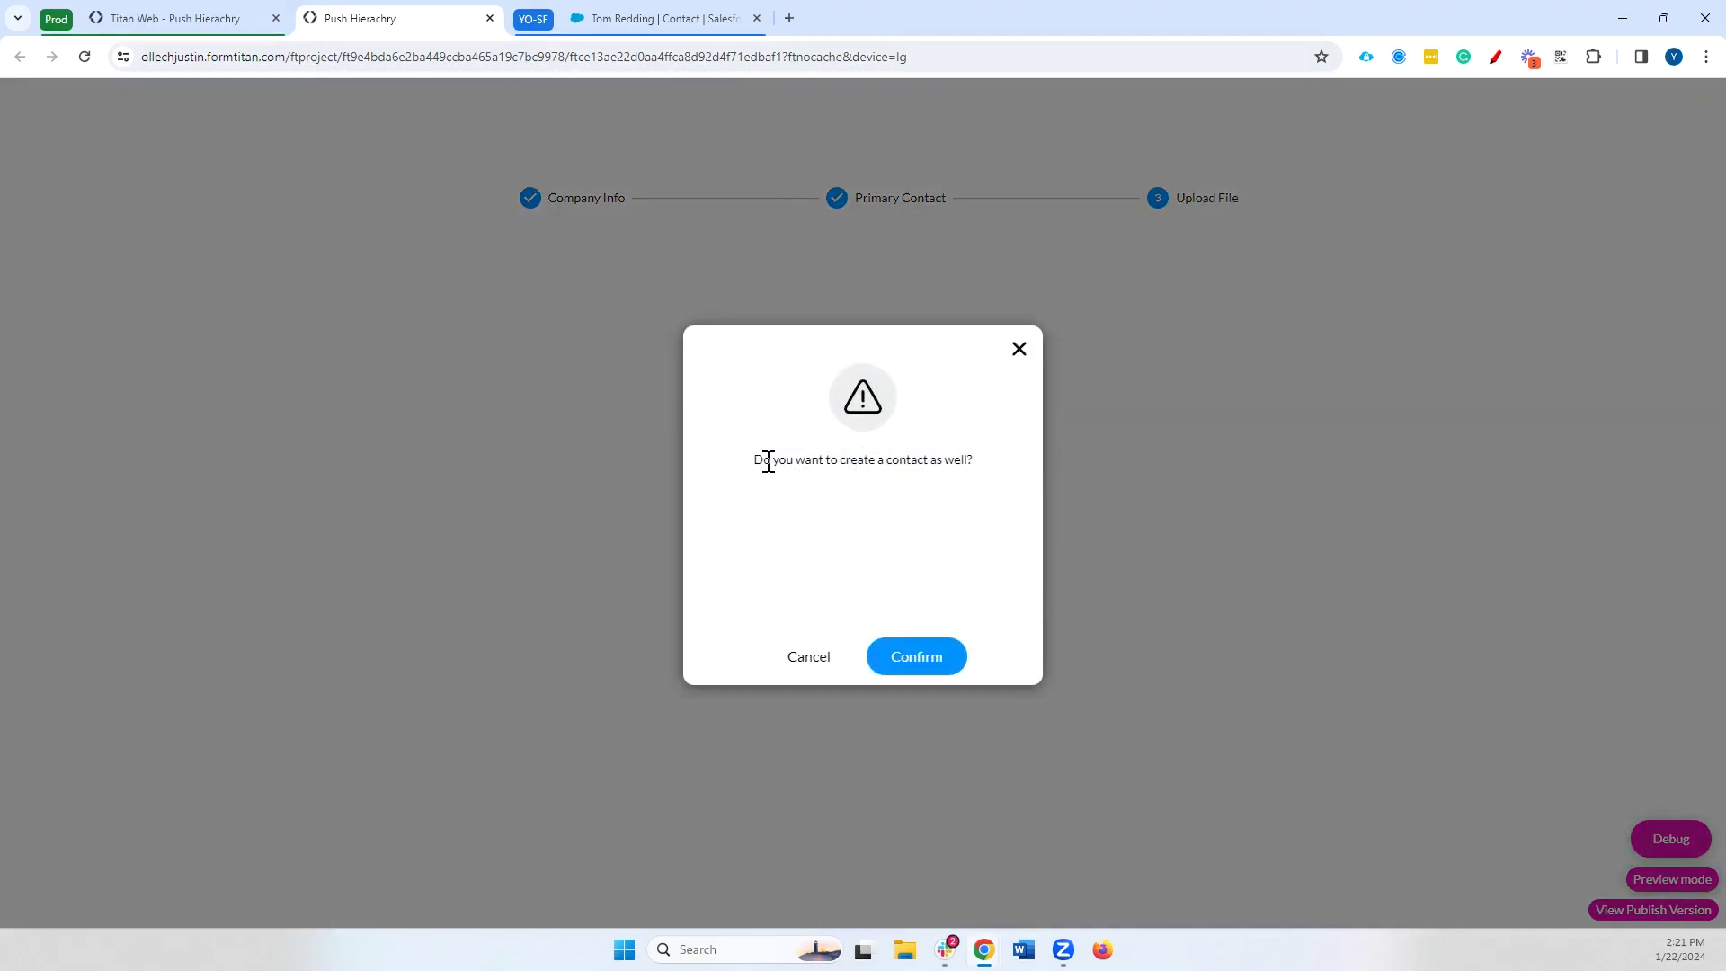
Confirm creating the contact and check the returned contact_id in the debug view
left_click_drag(755, 460, 1012, 479)
left_click(901, 658)
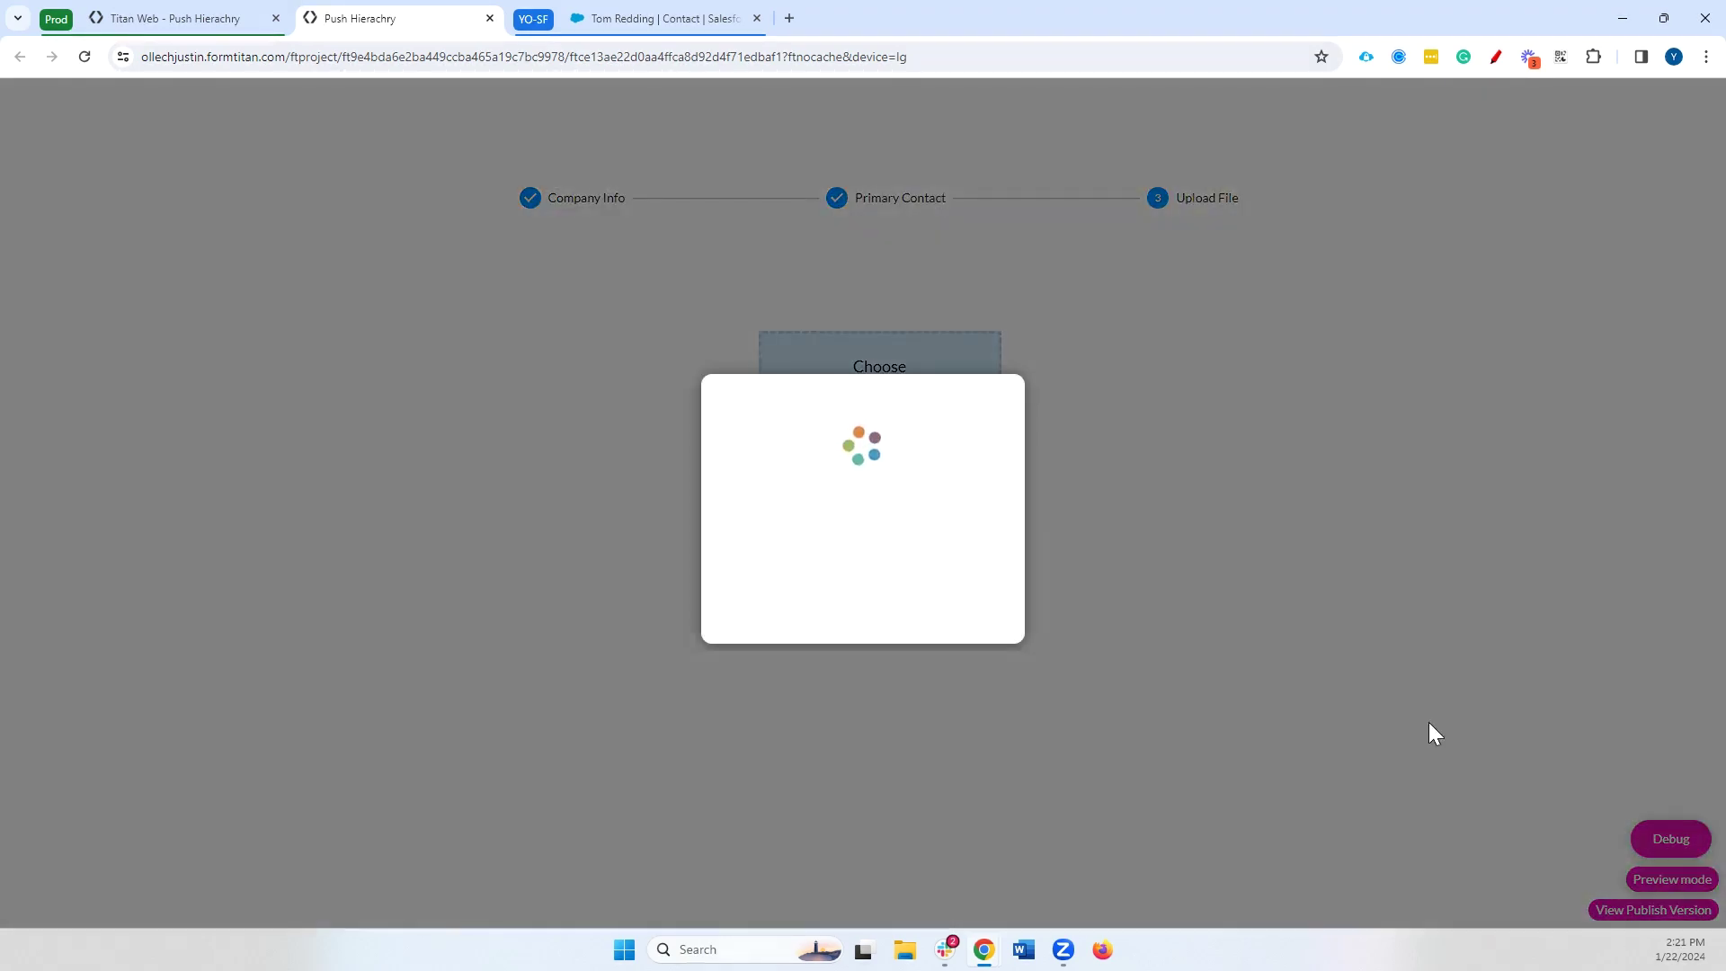
left_click(1658, 839)
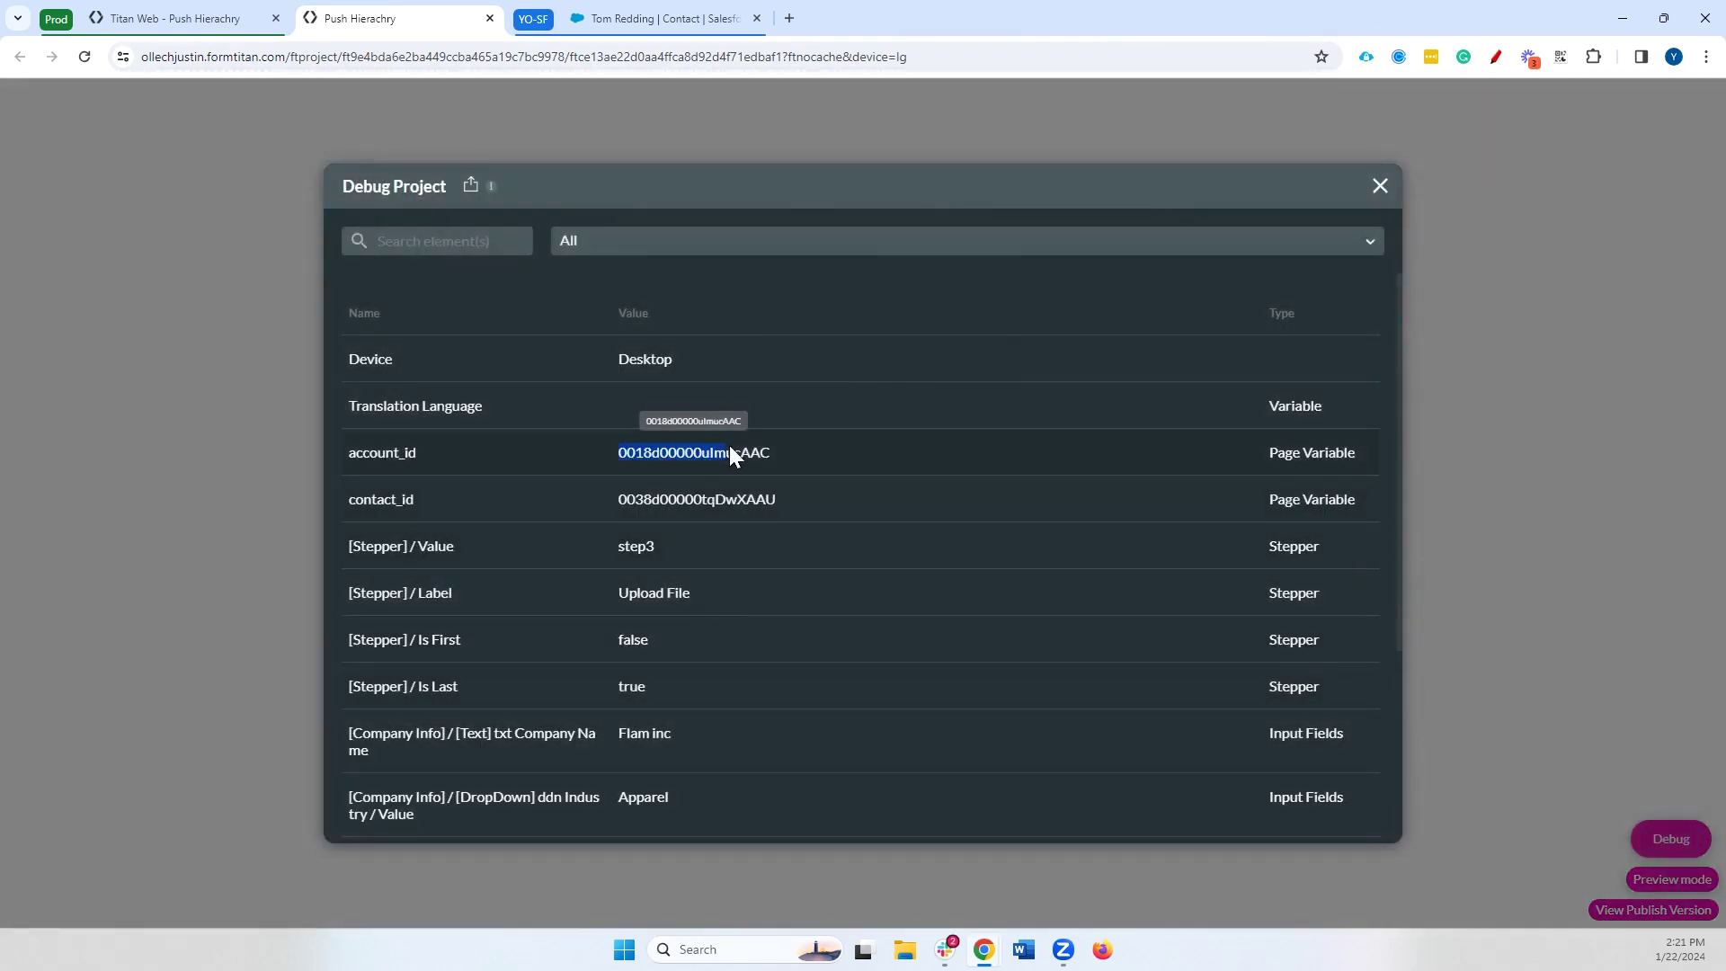
left_click_drag(616, 500, 779, 499)
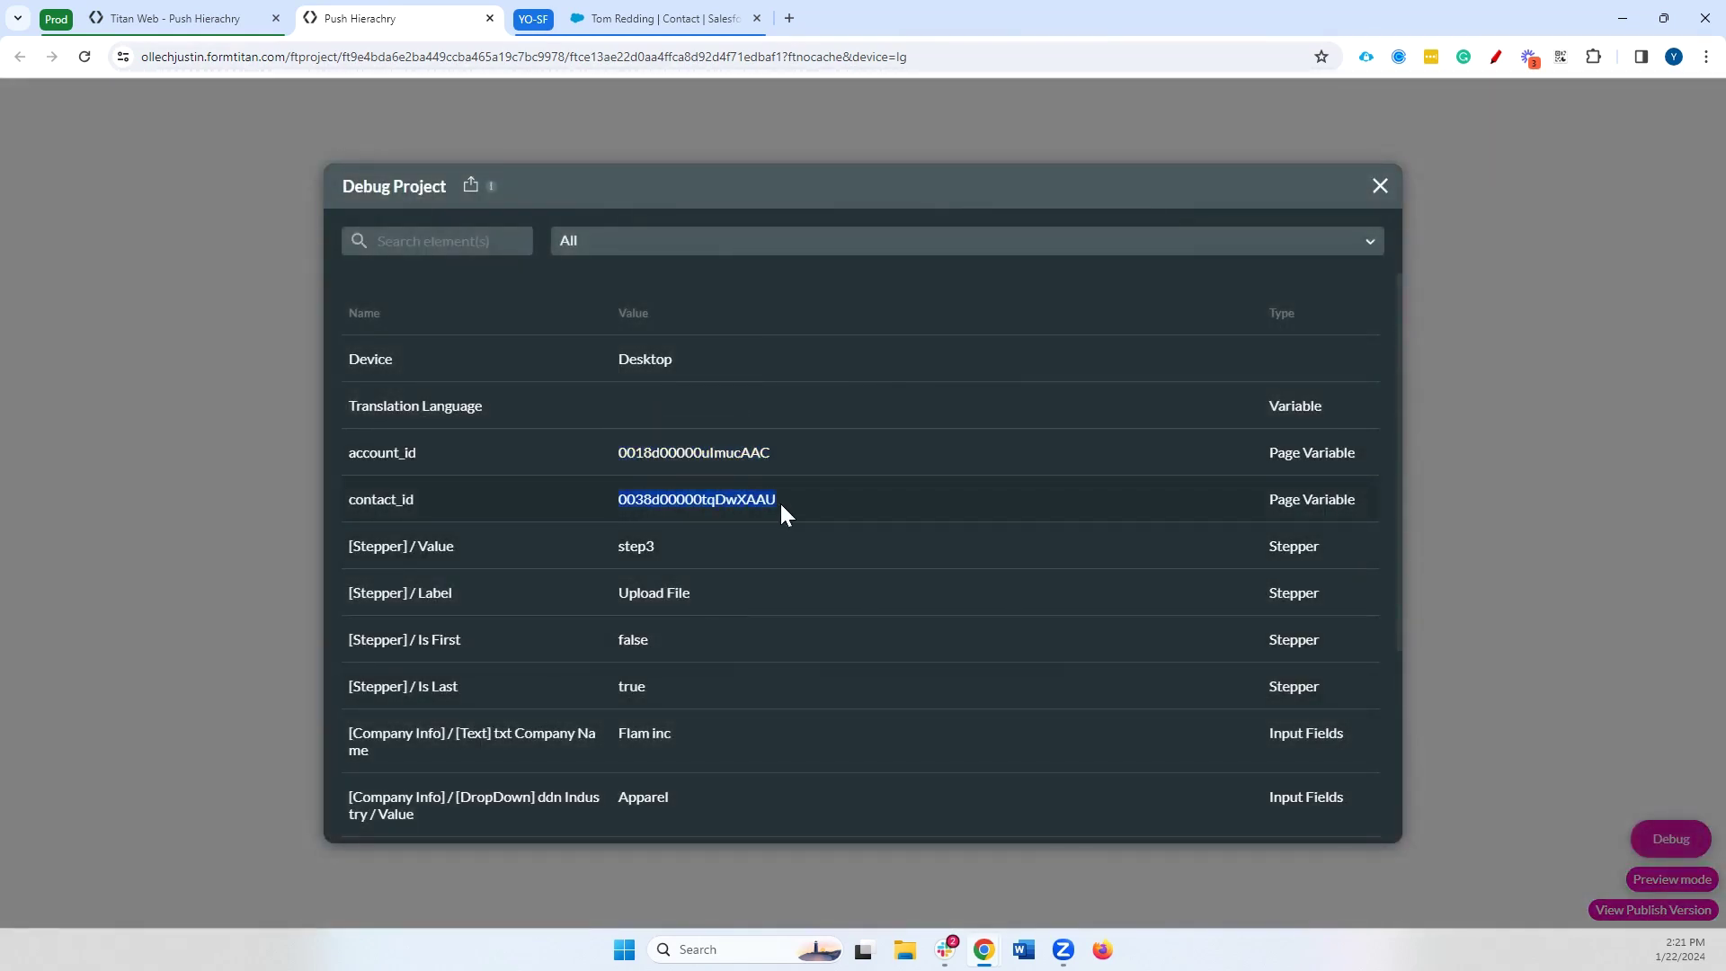
Back in the editor, show the Salesforce integration's Integration Logs
left_click(180, 18)
left_click(28, 208)
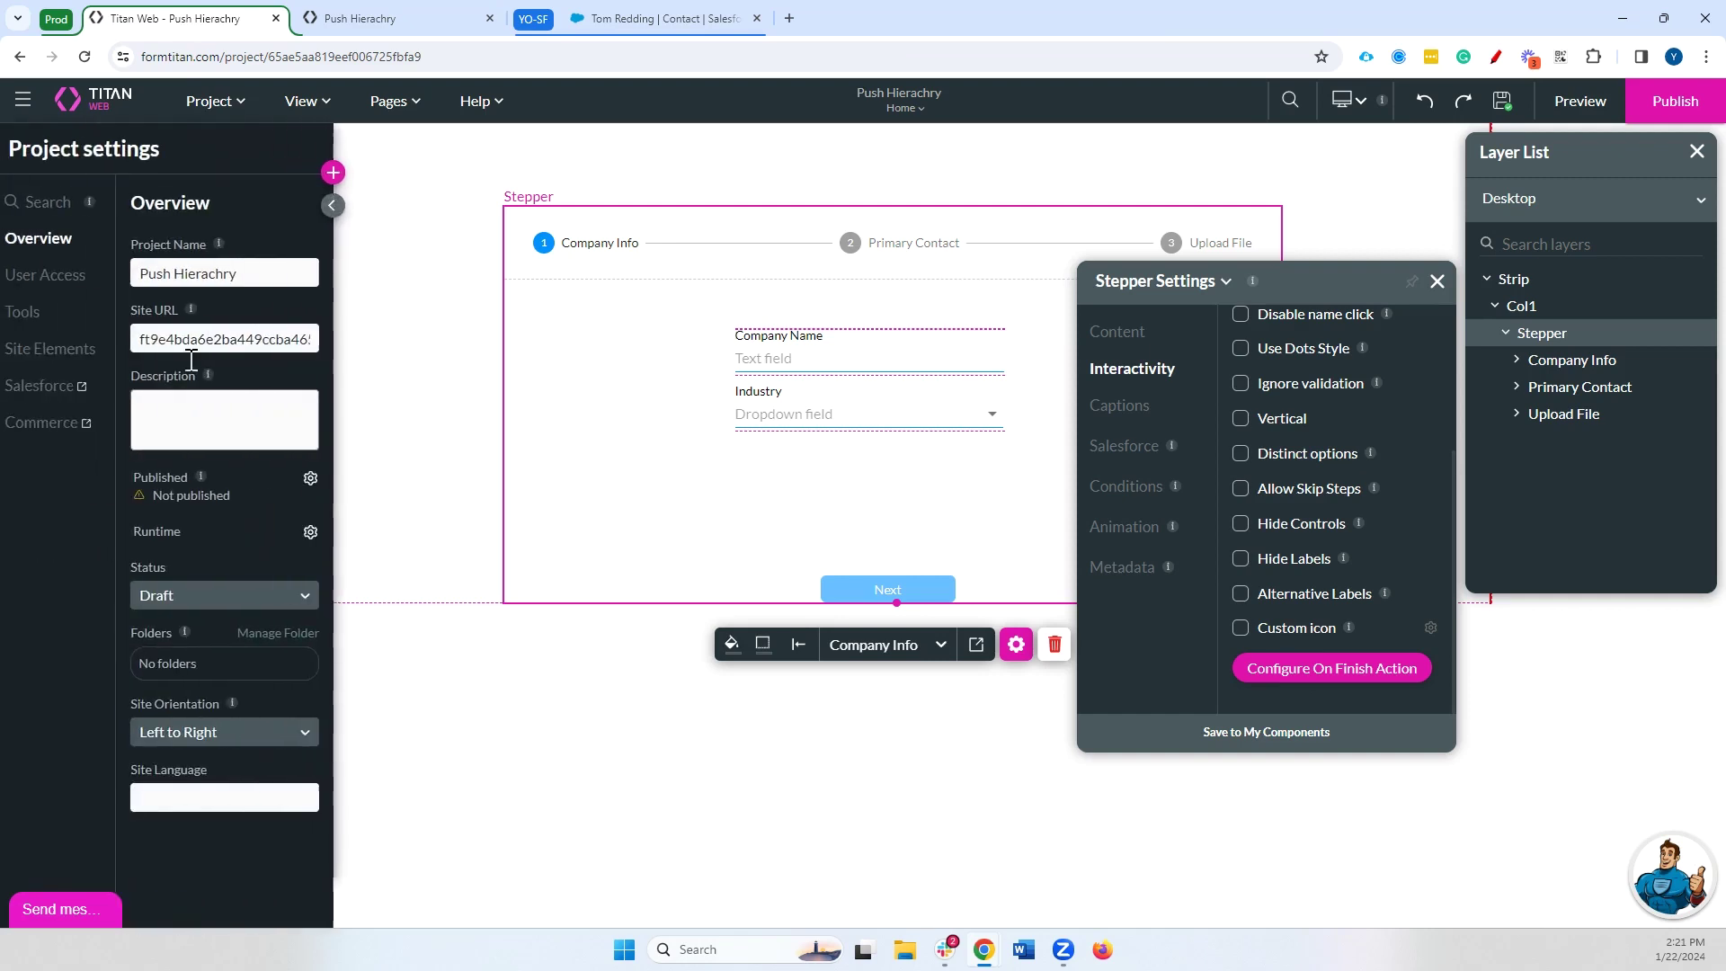
left_click(54, 385)
left_click(527, 520)
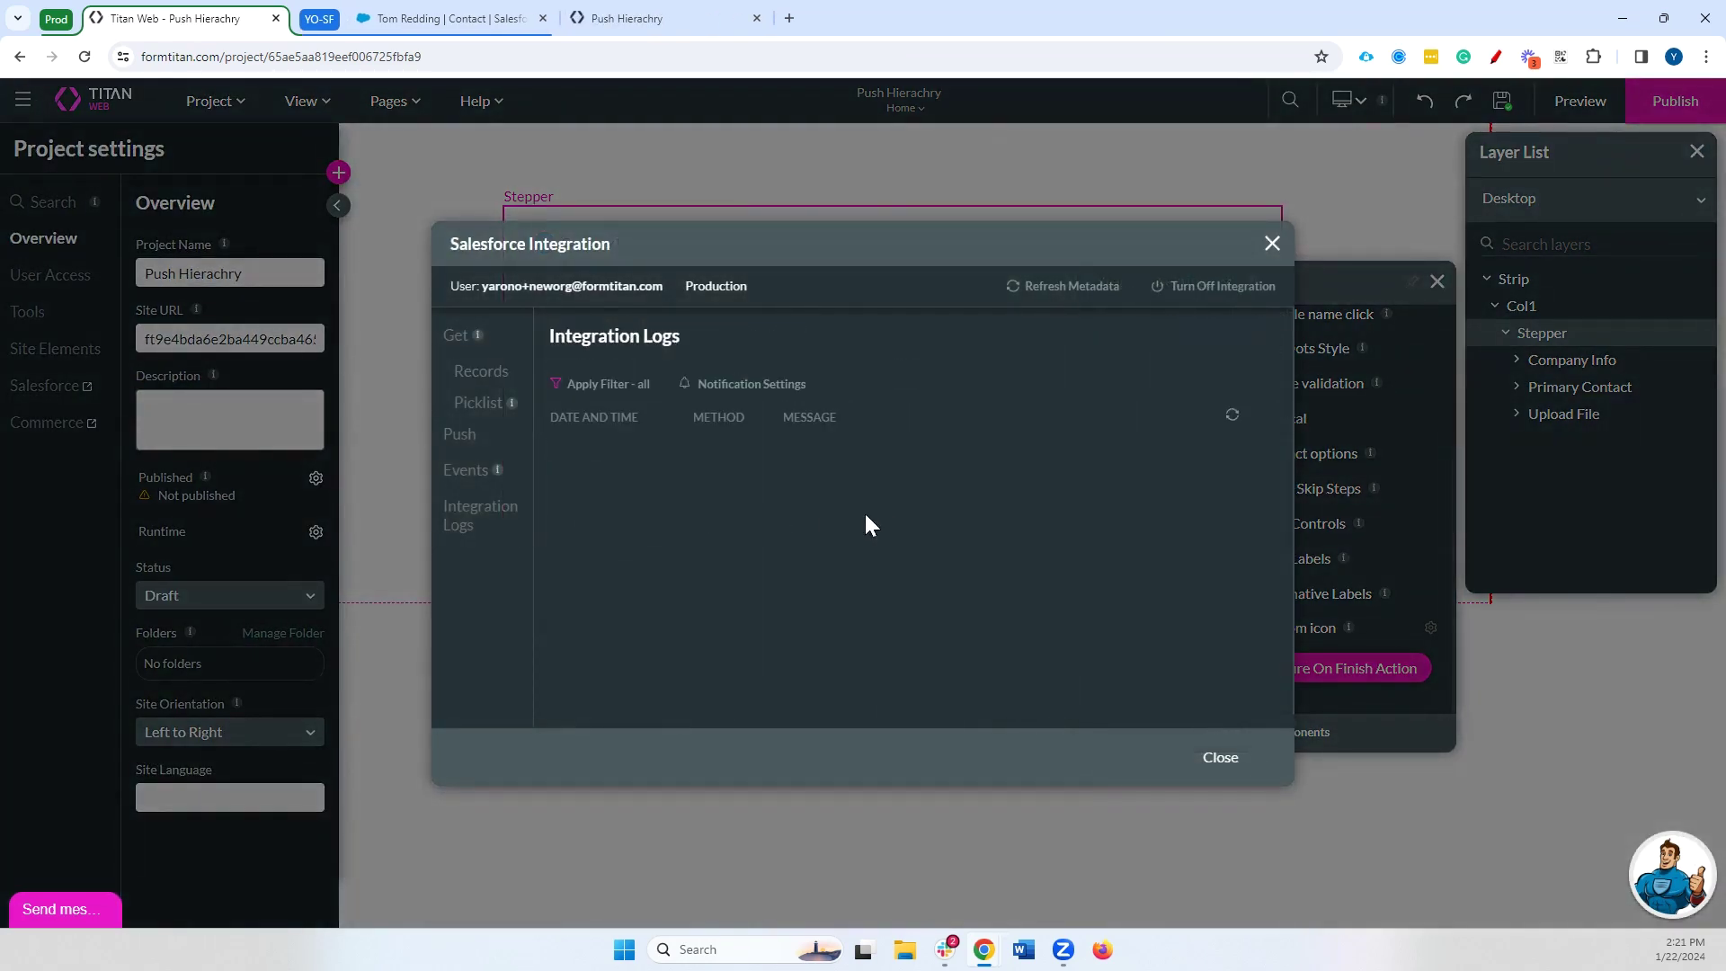
Open the new contact in Salesforce, find Dancing bear.jpg under Files, then return to Titan Web
left_click(955, 492)
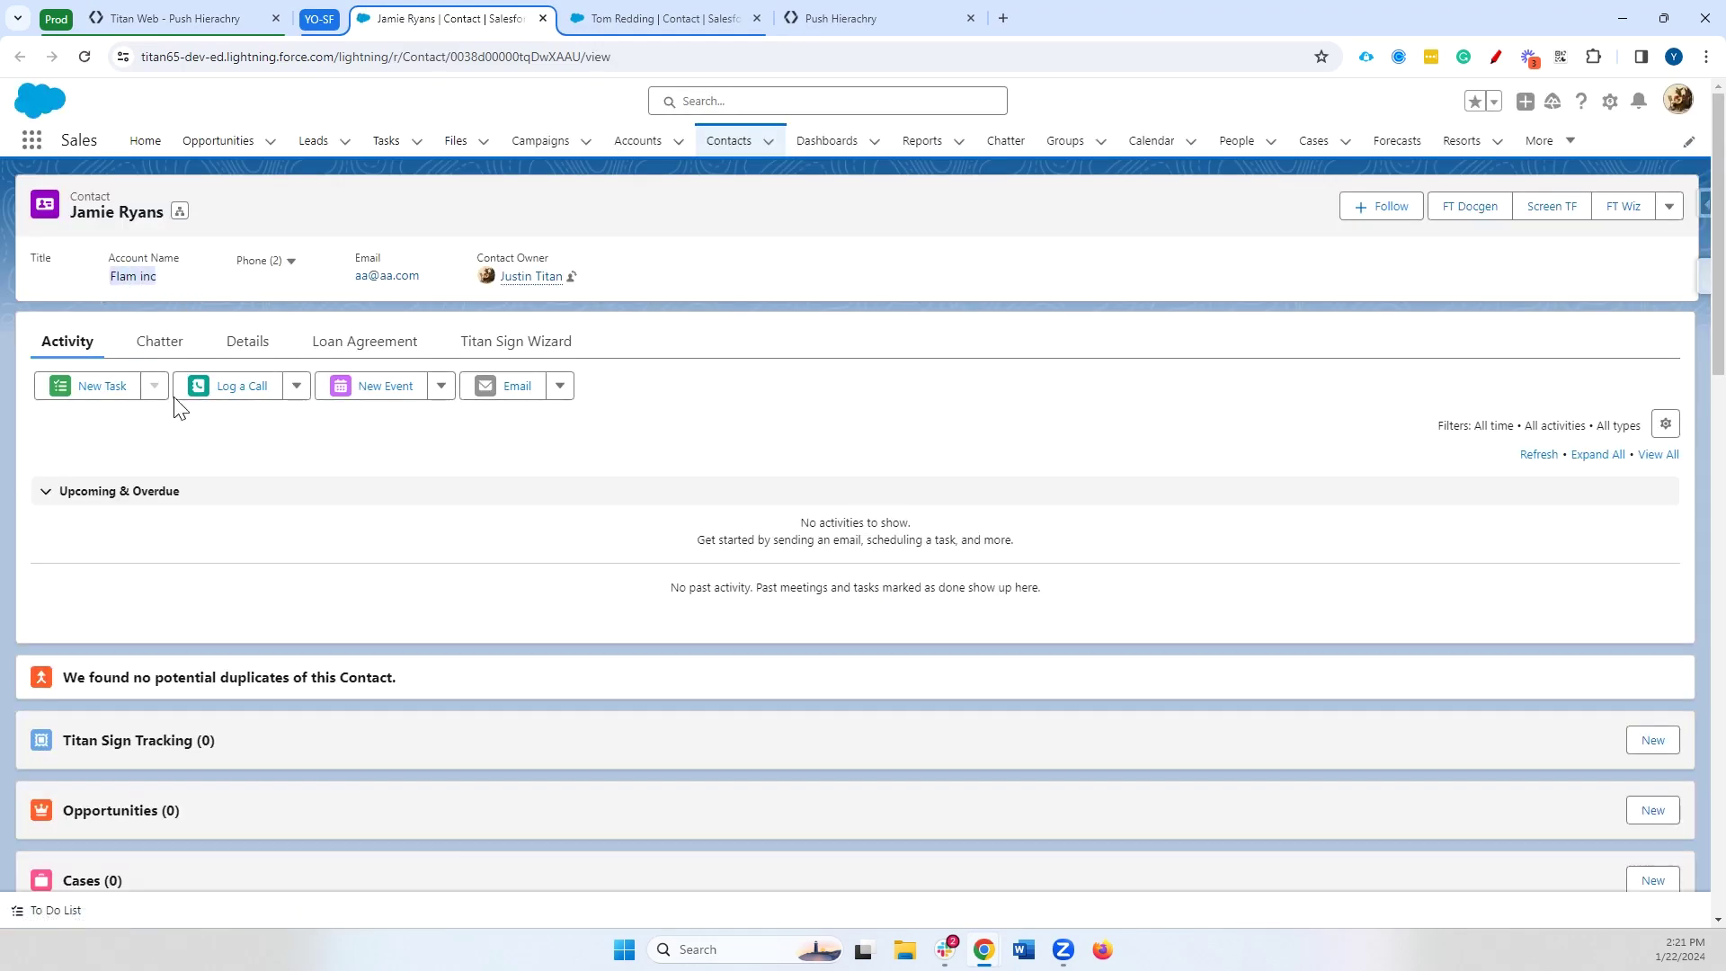
scroll(396, 538, "down", 7)
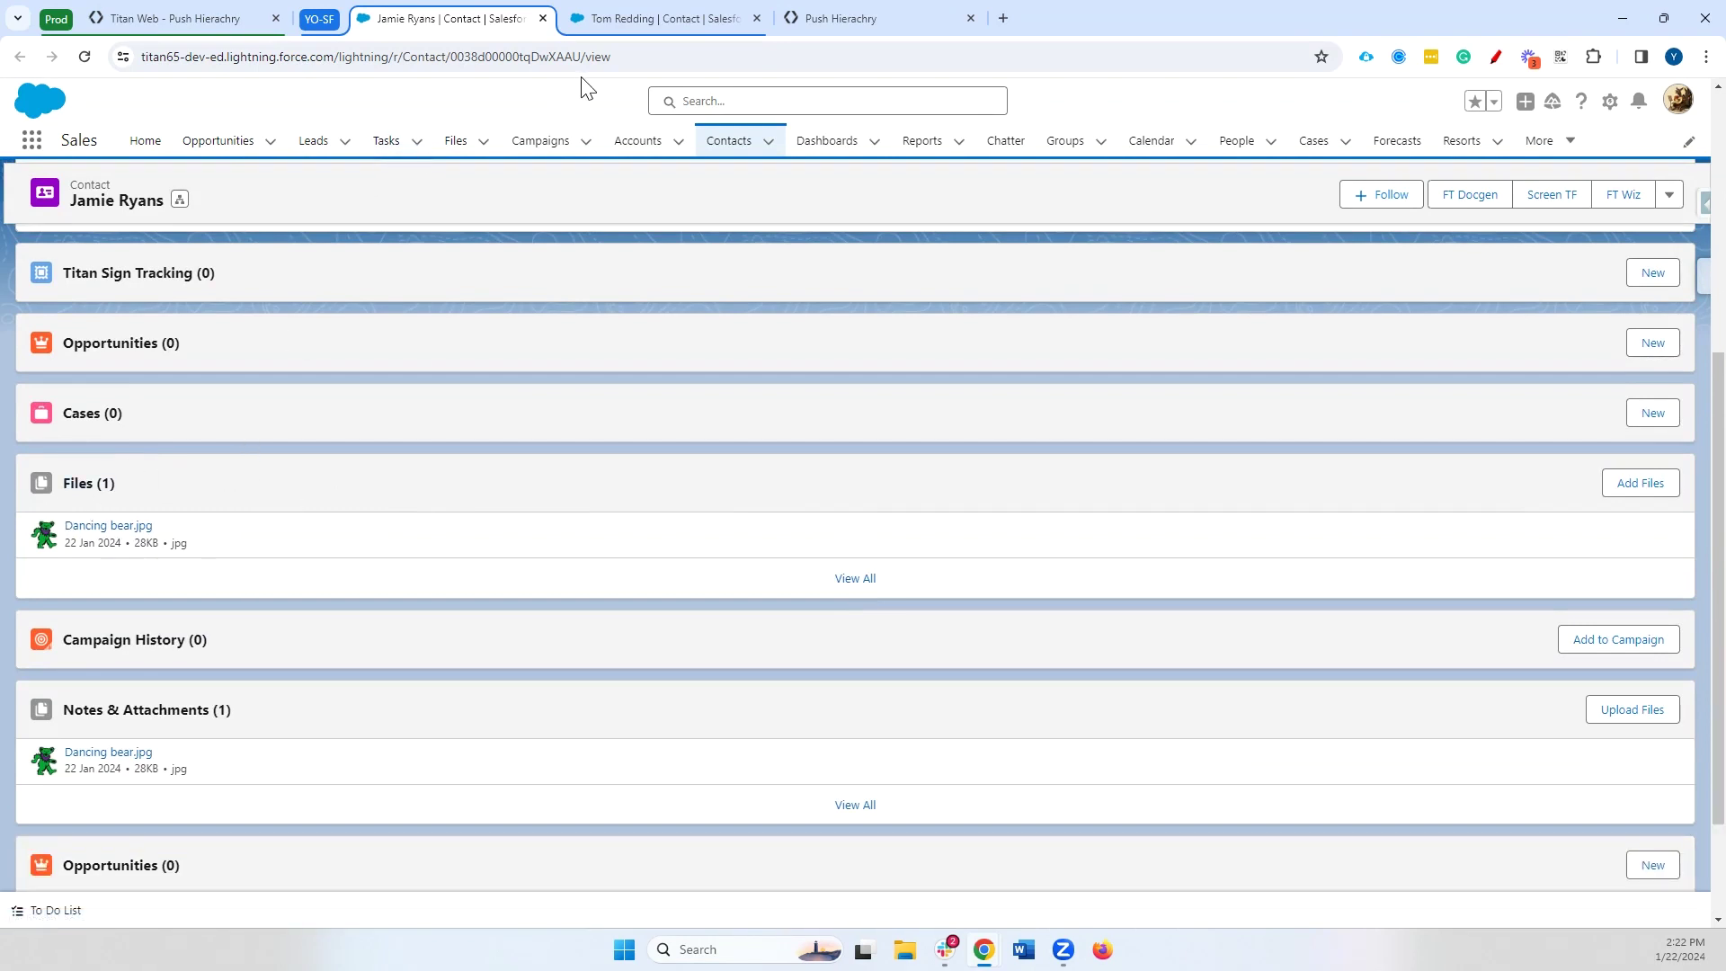
left_click(171, 17)
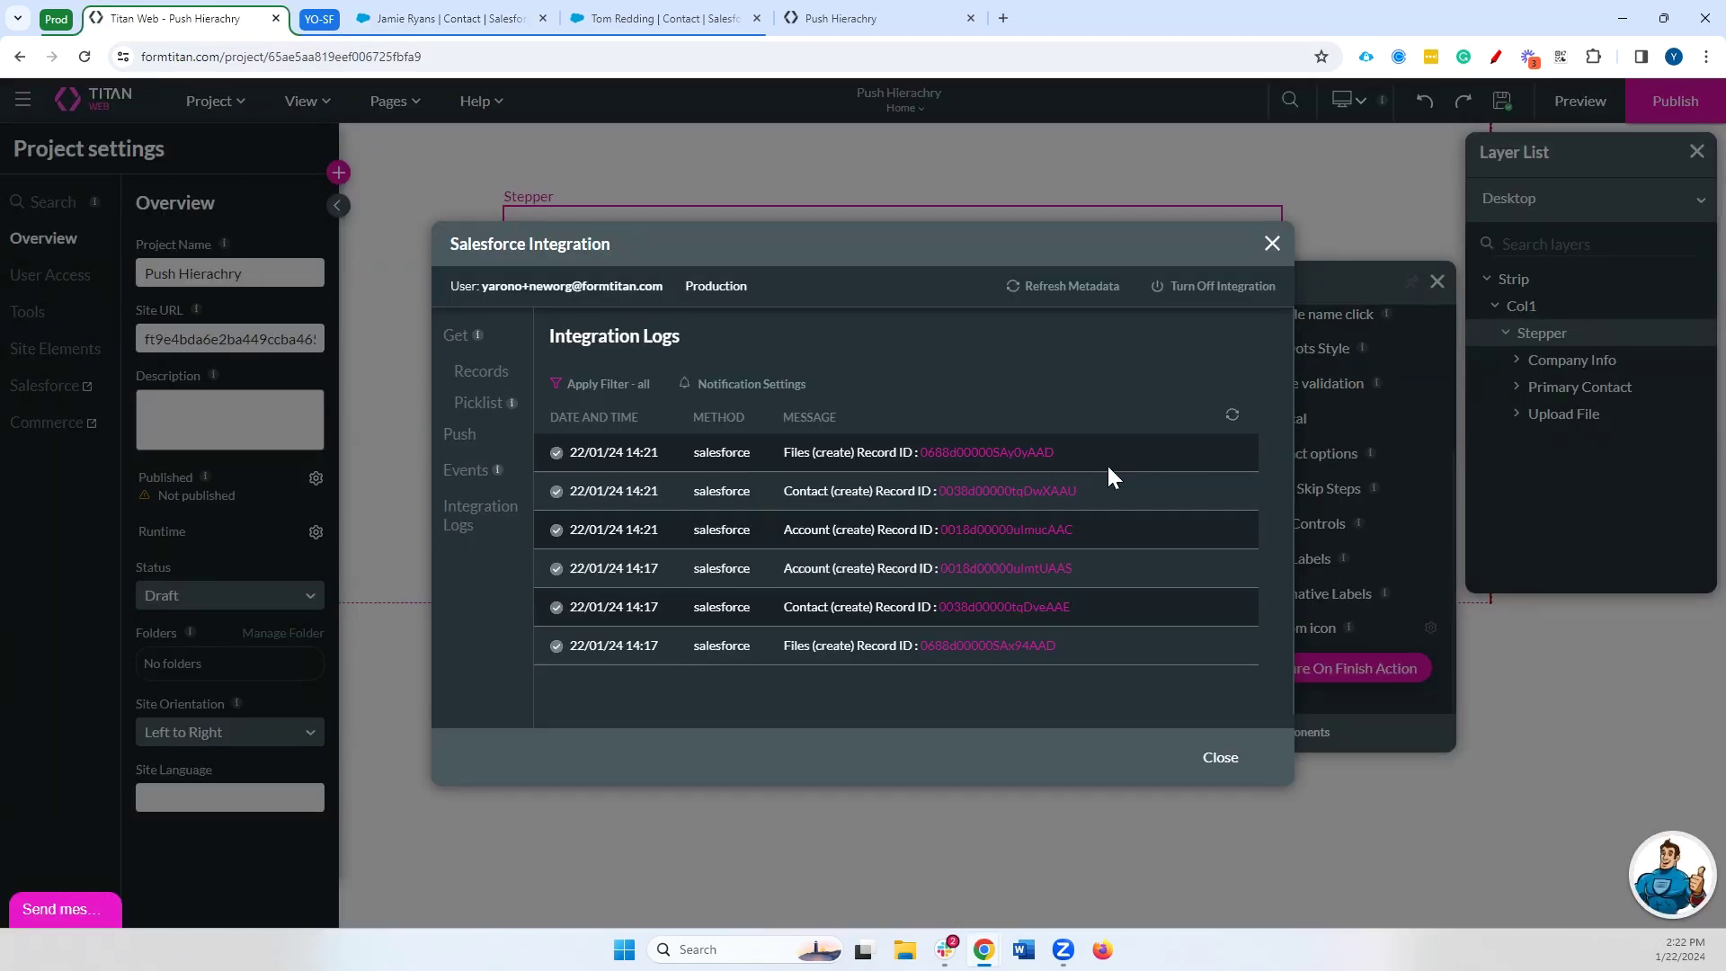